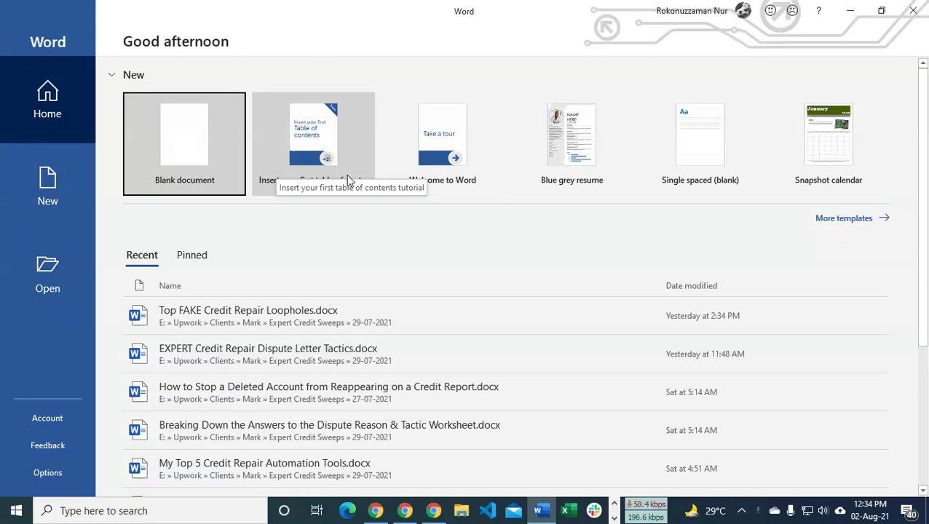
# Create a blank document and hide the screen-sharing notices.
pyautogui.click(190, 140)
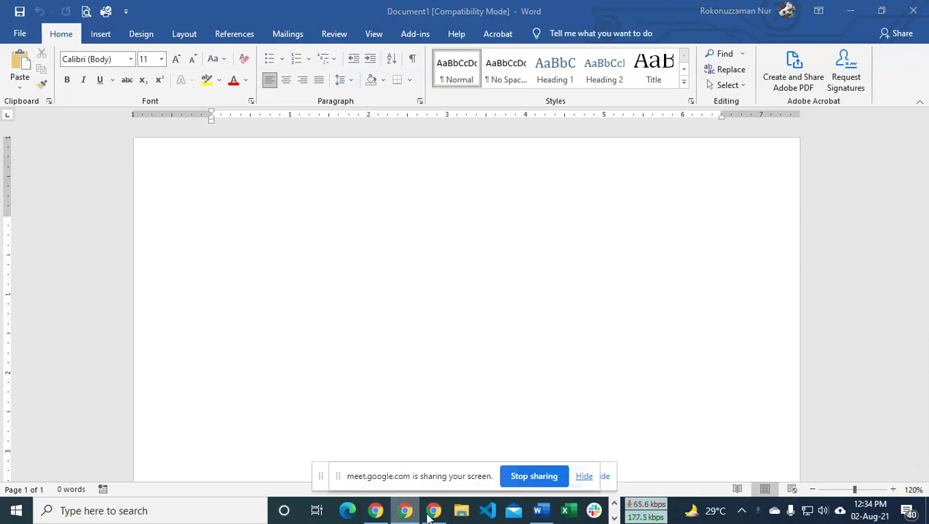
pyautogui.click(585, 477)
pyautogui.click(601, 477)
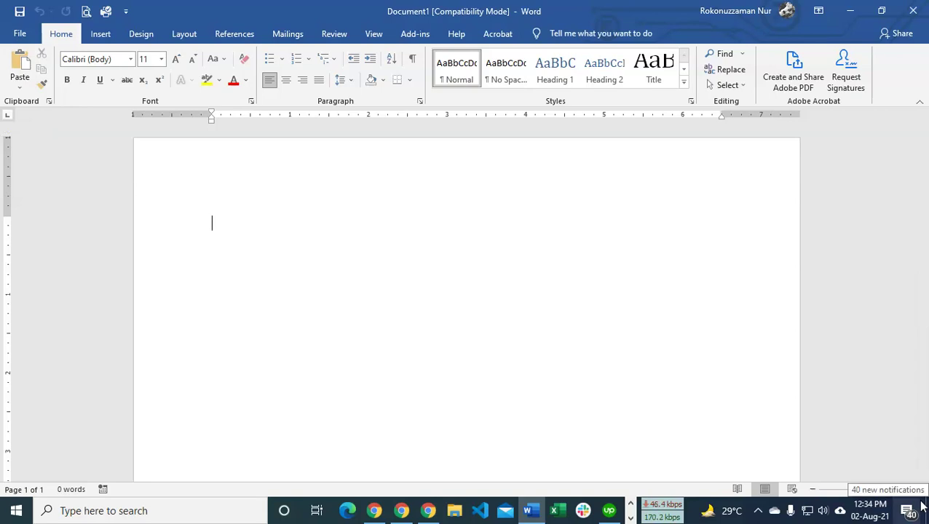
# Switch to the Google Meet window to check the call, and return to the blank Word document.
pyautogui.click(630, 519)
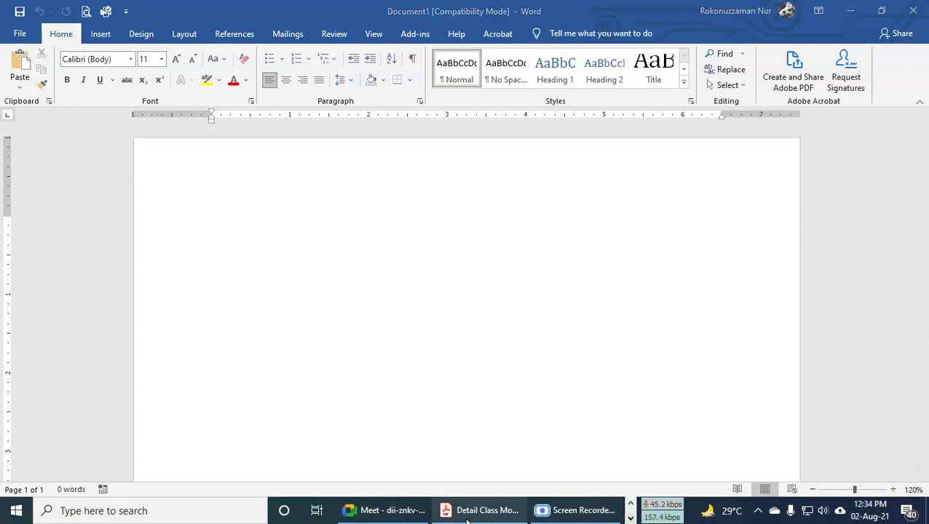
pyautogui.click(363, 518)
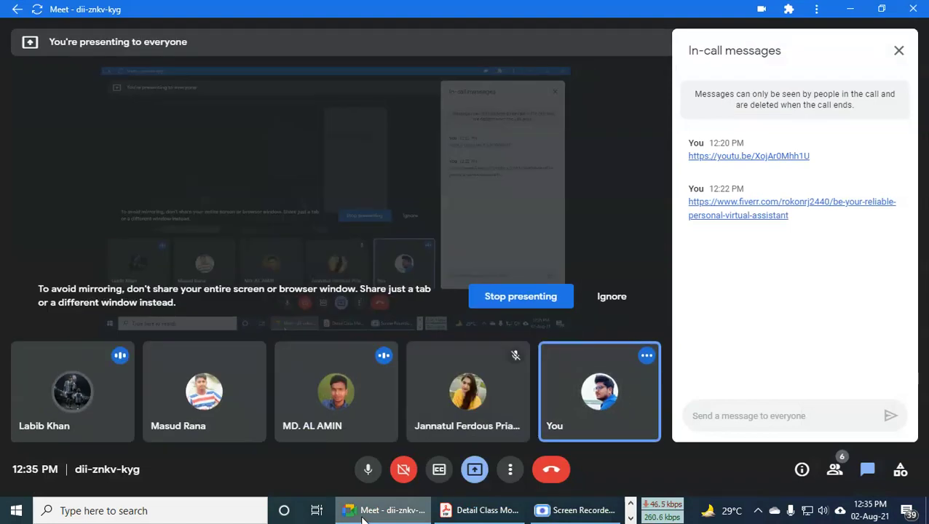
pyautogui.click(363, 514)
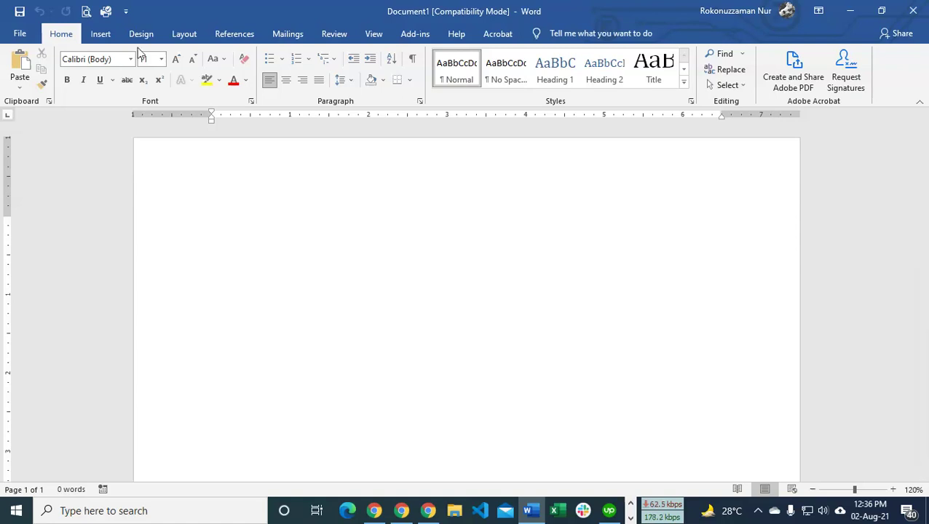
# Set the font size to 28 and write "Page formatting" as item 1 of a numbered list.
pyautogui.click(161, 59)
pyautogui.click(149, 230)
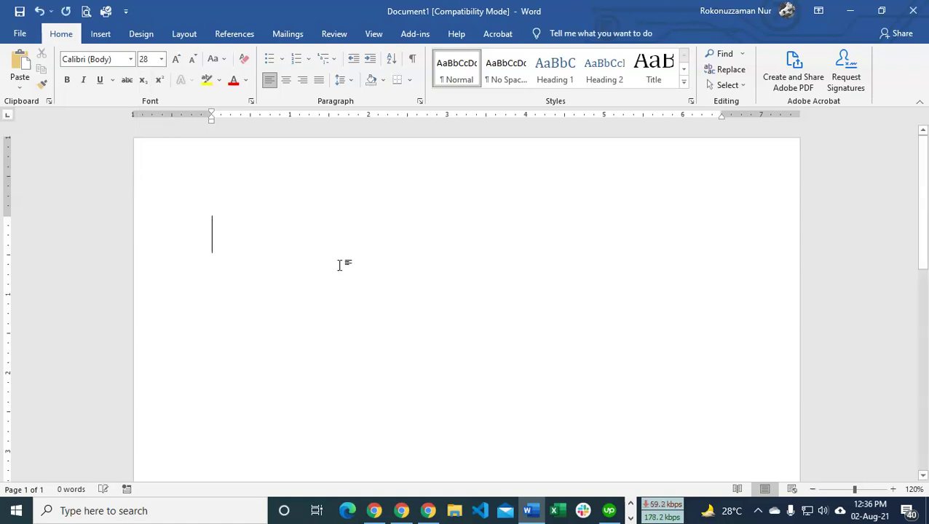
pyautogui.write('1.')
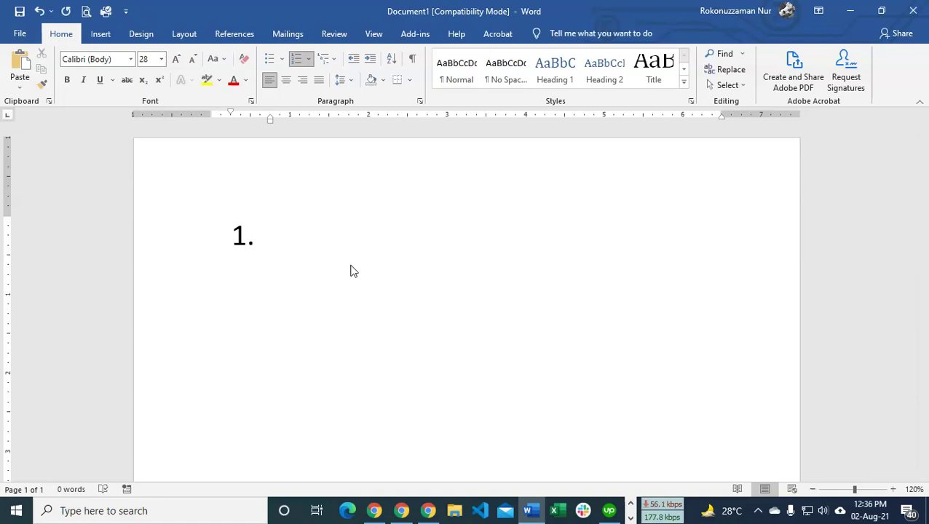
pyautogui.write(' Page fr')
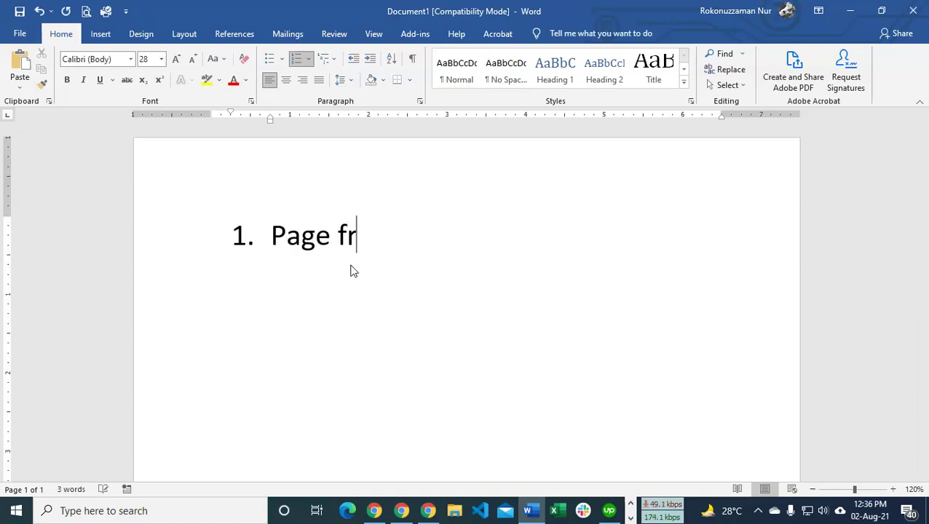
pyautogui.press('BackSpace')
pyautogui.write('ormato')
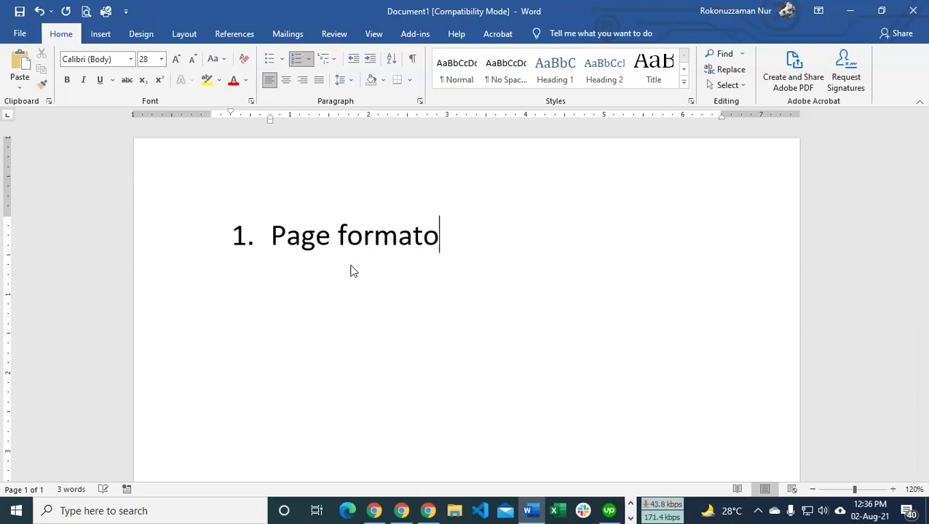
pyautogui.press('BackSpace')
pyautogui.write('ing')
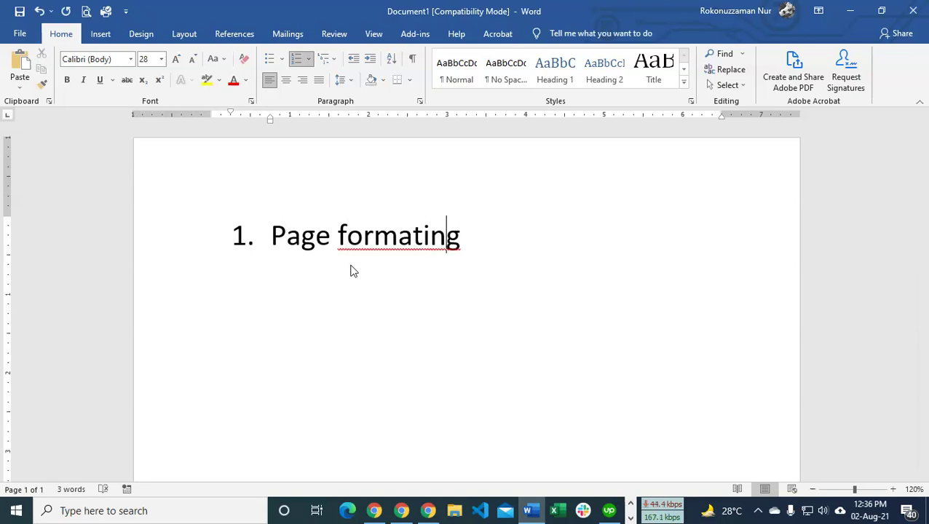
pyautogui.rightClick(350, 269)
pyautogui.click(351, 264)
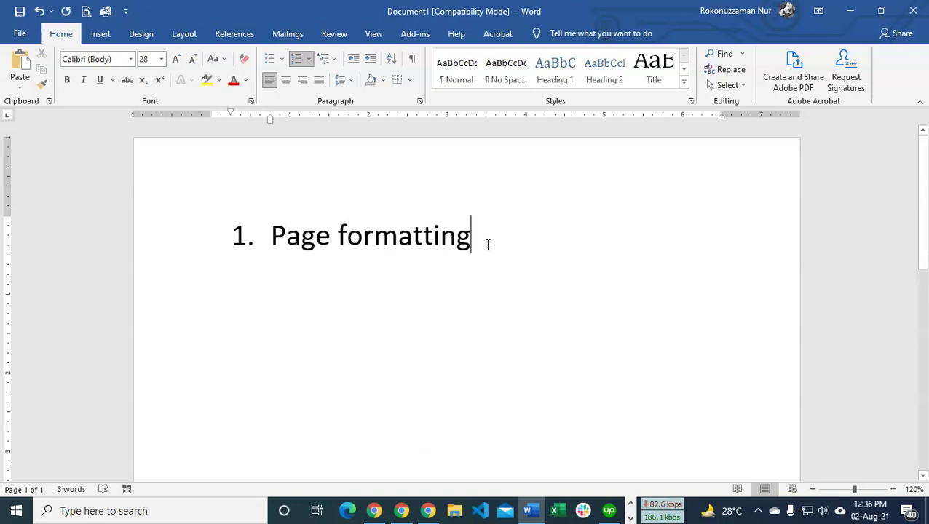
# Delete the "Page formatting" text together with its list number.
pyautogui.moveTo(497, 233); pyautogui.dragTo(220, 207)
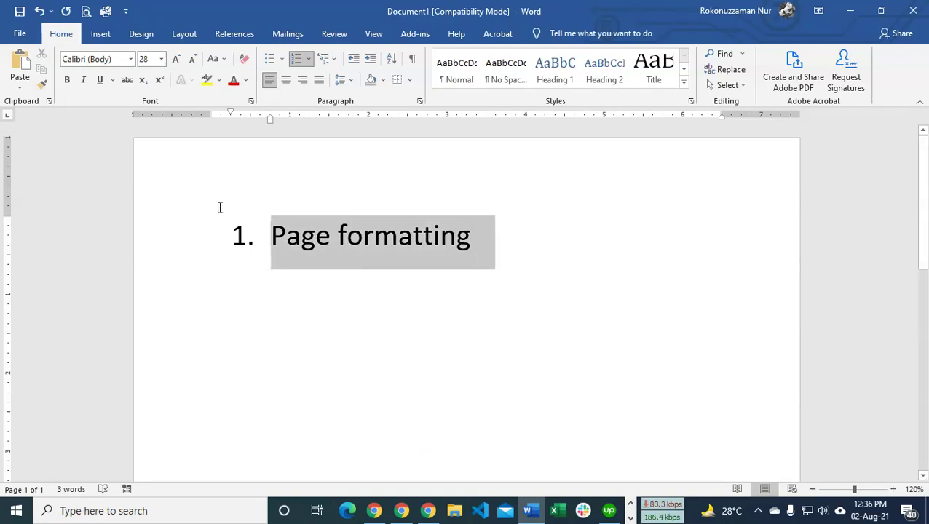
pyautogui.press('BackSpace')
pyautogui.press('BackSpace')
pyautogui.press('BackSpace')
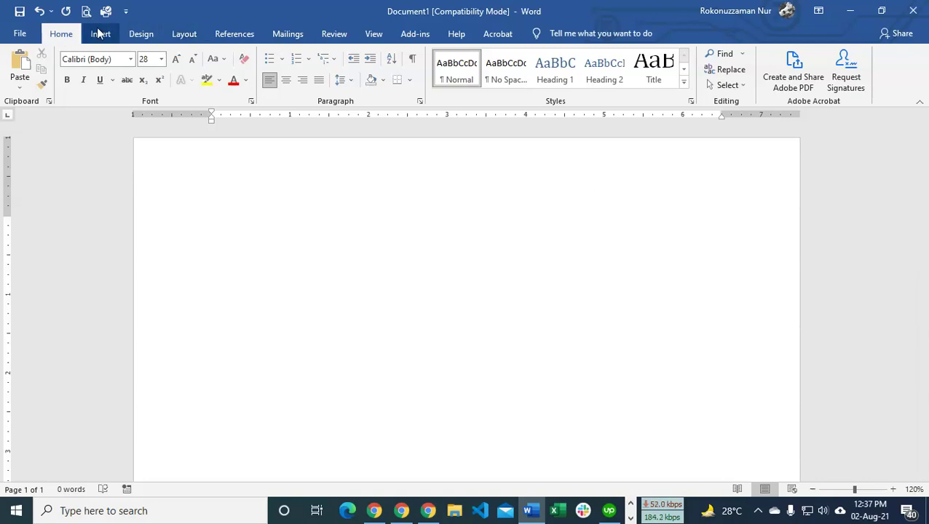
# Capture the ribbon's Page Setup commands, about 348 × 137 pixels, and circle Margins in red freehand on the capture.
pyautogui.click(185, 34)
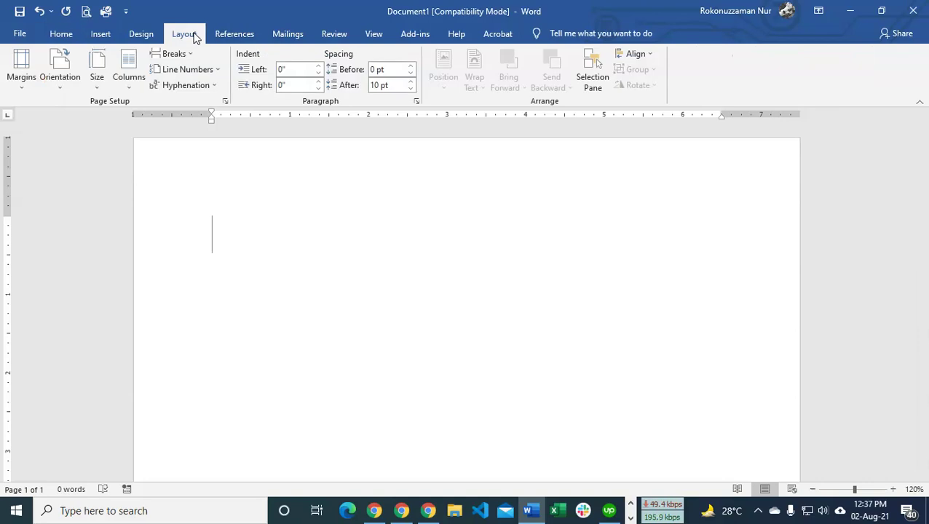
pyautogui.press('Print')
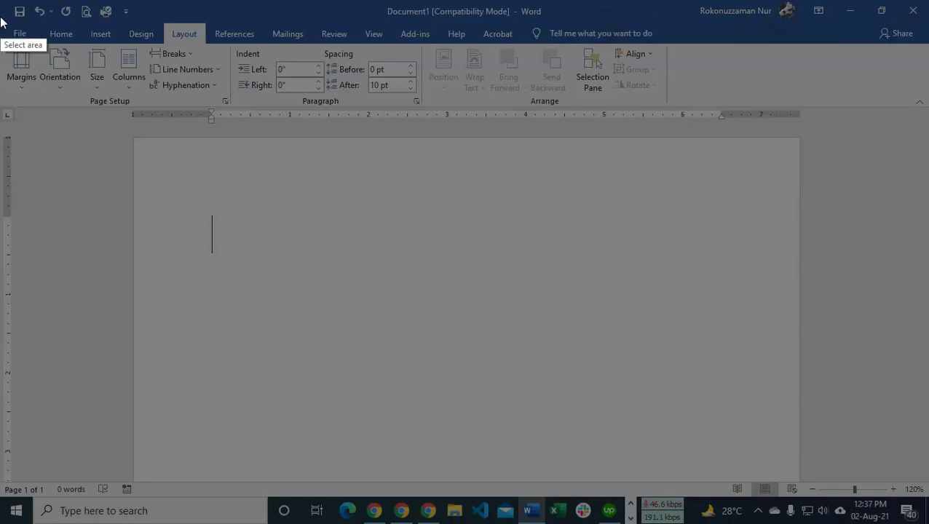
pyautogui.moveTo(0, 17); pyautogui.dragTo(238, 110)
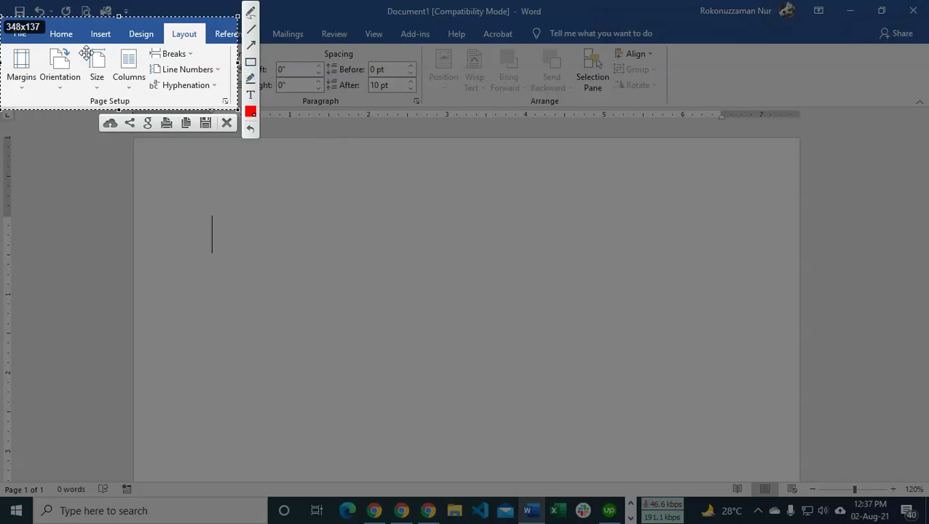
pyautogui.click(252, 13)
pyautogui.moveTo(4, 78)
pyautogui.mouseDown()
pyautogui.moveTo(6, 51)
pyautogui.moveTo(3, 82)
pyautogui.moveTo(24, 92)
pyautogui.moveTo(39, 88)
pyautogui.moveTo(38, 55)
pyautogui.moveTo(13, 47)
pyautogui.moveTo(10, 63)
pyautogui.mouseUp()
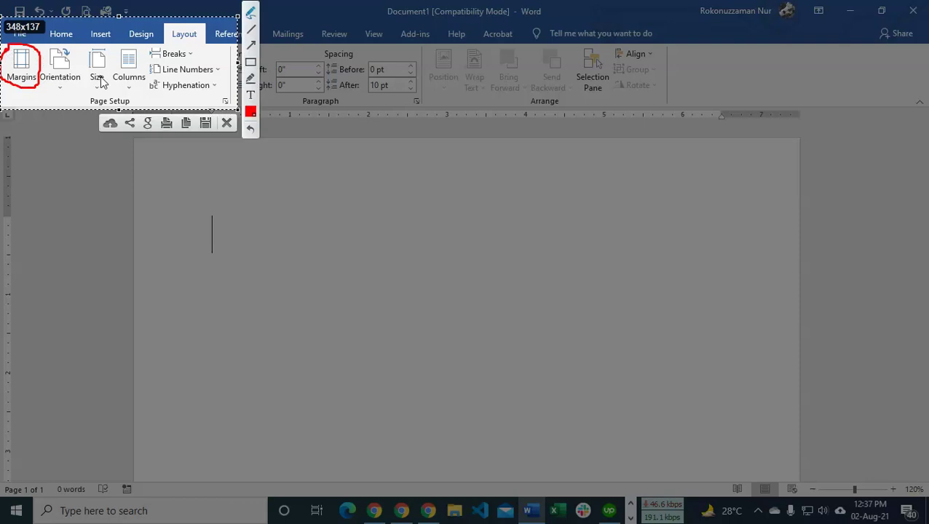
pyautogui.hotkey('ctrl', 'z')
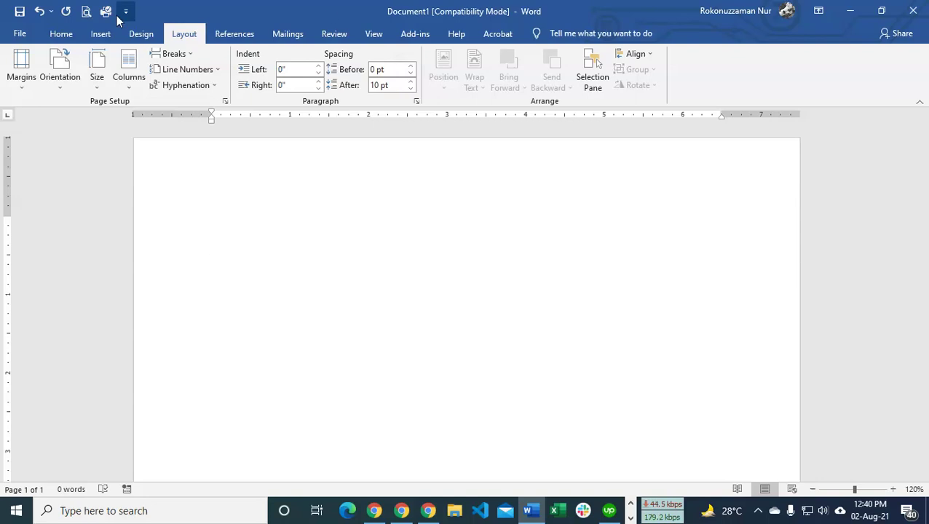
pyautogui.click(21, 75)
pyautogui.click(22, 75)
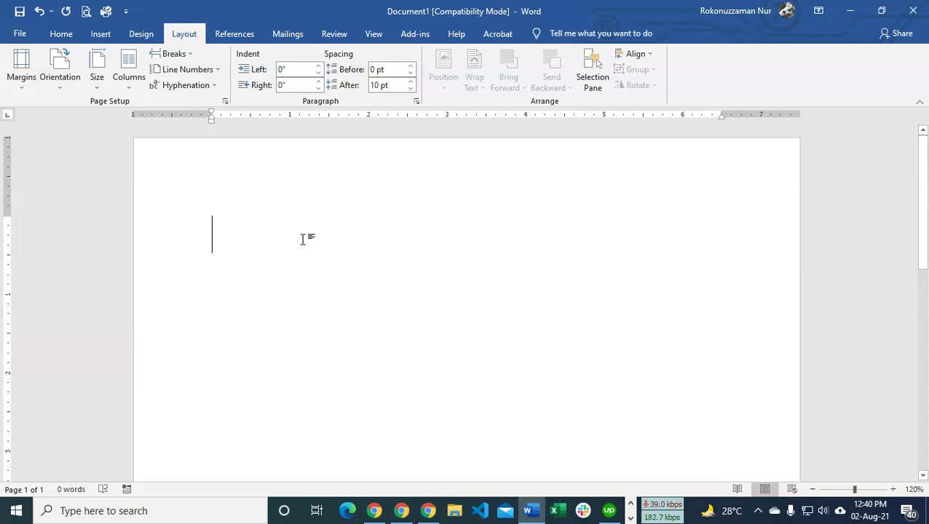
# With the page zoomed to 30%, start a screen capture of about 547 × 509 pixels around the whole page.
pyautogui.scroll(-10, 276, 227)
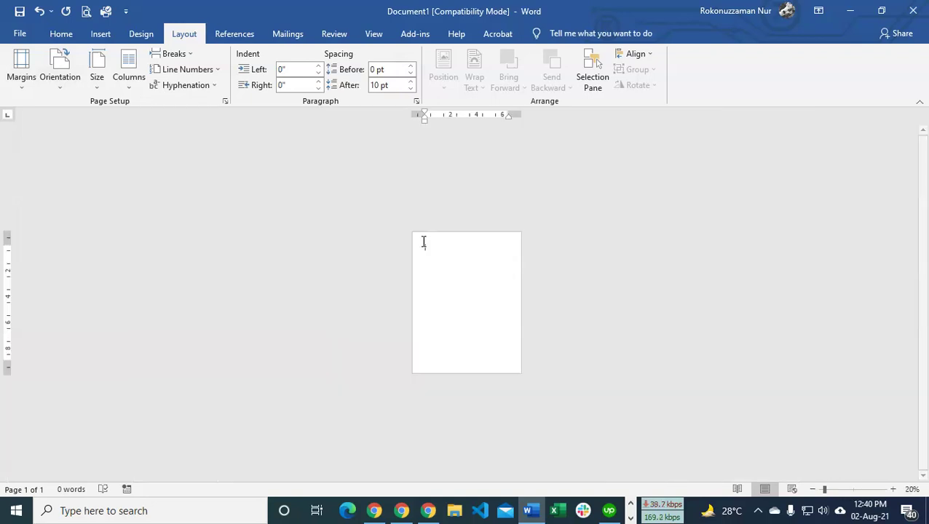
pyautogui.scroll(-1, 533, 261)
pyautogui.scroll(1, 502, 269)
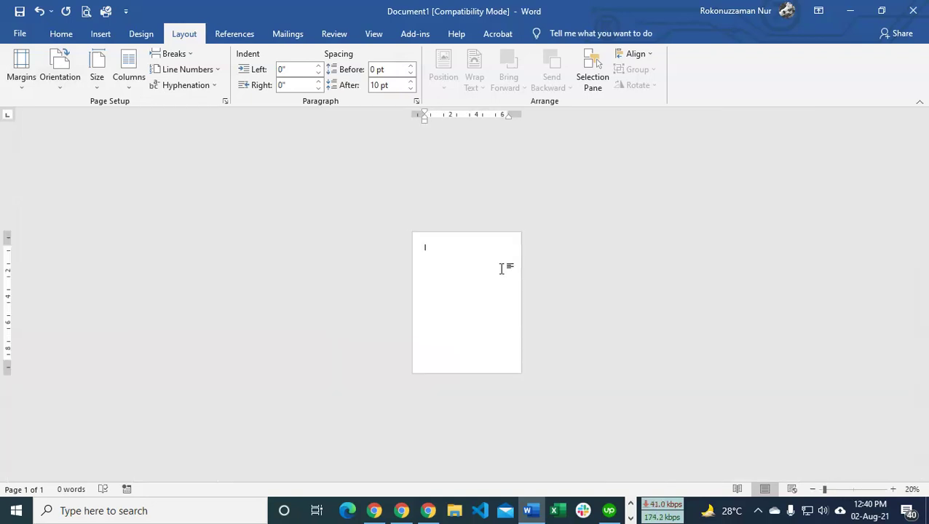
pyautogui.scroll(1, 503, 269)
pyautogui.press('Print')
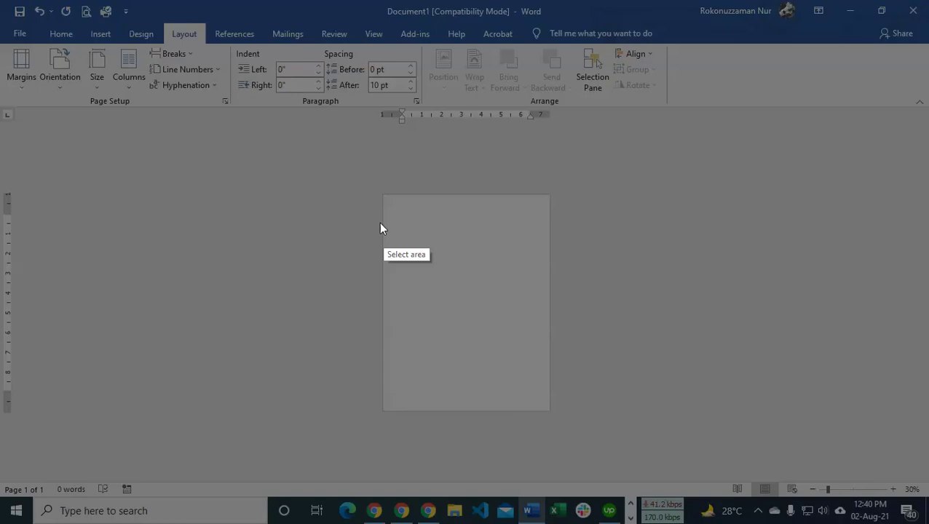
pyautogui.moveTo(302, 129)
pyautogui.mouseDown()
pyautogui.moveTo(684, 445)
pyautogui.moveTo(673, 475)
pyautogui.mouseUp()
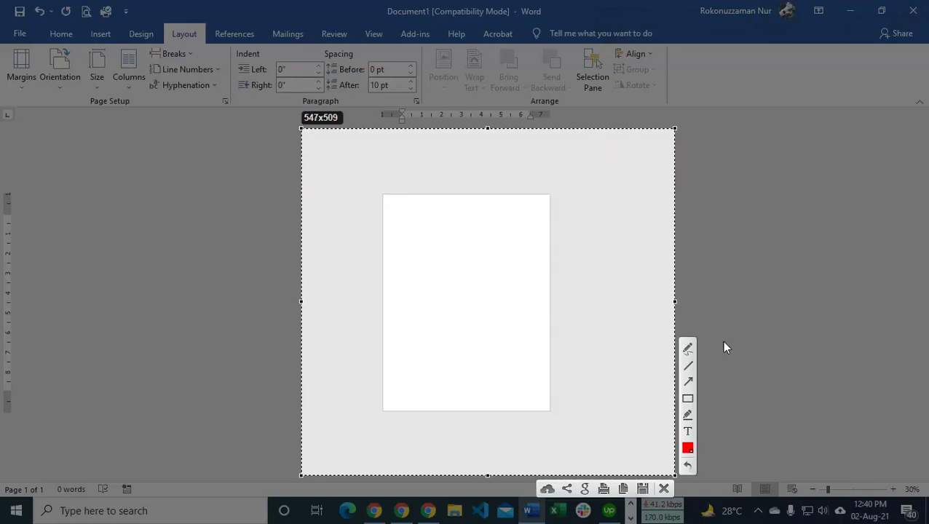
# Outline the page's text area with four straight red lines and mark the top and left margins on the capture.
pyautogui.click(687, 369)
pyautogui.moveTo(400, 219); pyautogui.dragTo(529, 219)
pyautogui.moveTo(400, 221)
pyautogui.mouseDown()
pyautogui.moveTo(400, 399)
pyautogui.moveTo(529, 399)
pyautogui.mouseUp()
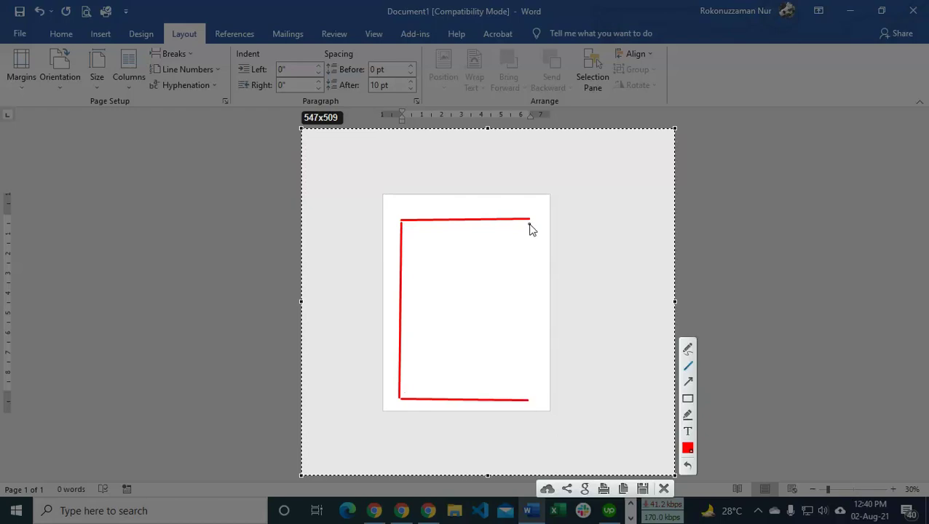
pyautogui.moveTo(531, 222); pyautogui.dragTo(535, 402)
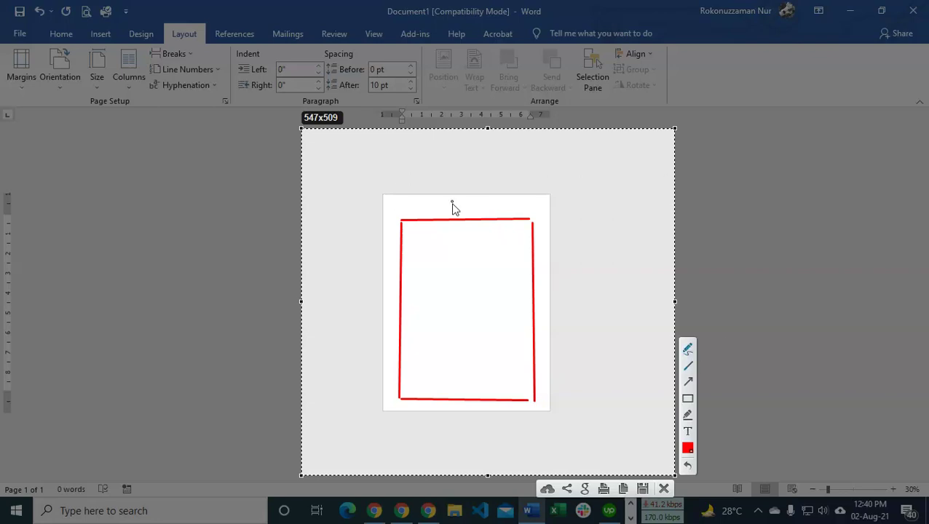
pyautogui.moveTo(452, 209)
pyautogui.mouseDown()
pyautogui.moveTo(455, 217)
pyautogui.moveTo(461, 209)
pyautogui.mouseUp()
pyautogui.moveTo(387, 290); pyautogui.dragTo(393, 292)
pyautogui.press('Escape')
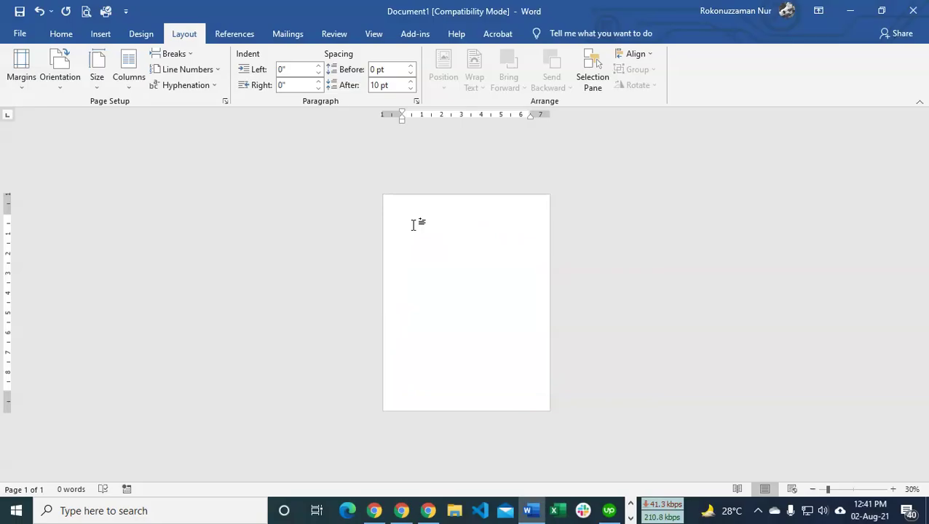
# Try to apply custom margins to the whole document with the bottom and right values left empty.
pyautogui.scroll(2, 413, 224)
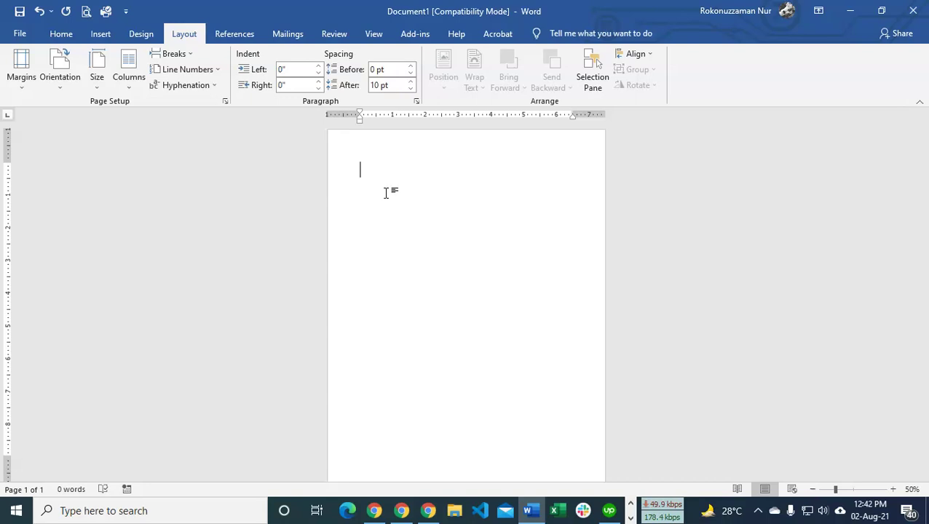
pyautogui.click(21, 69)
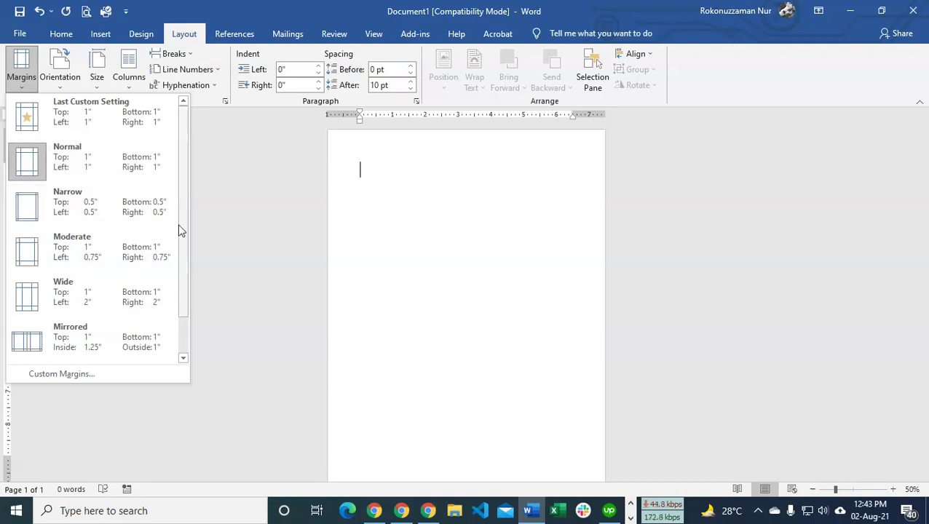
pyautogui.click(77, 373)
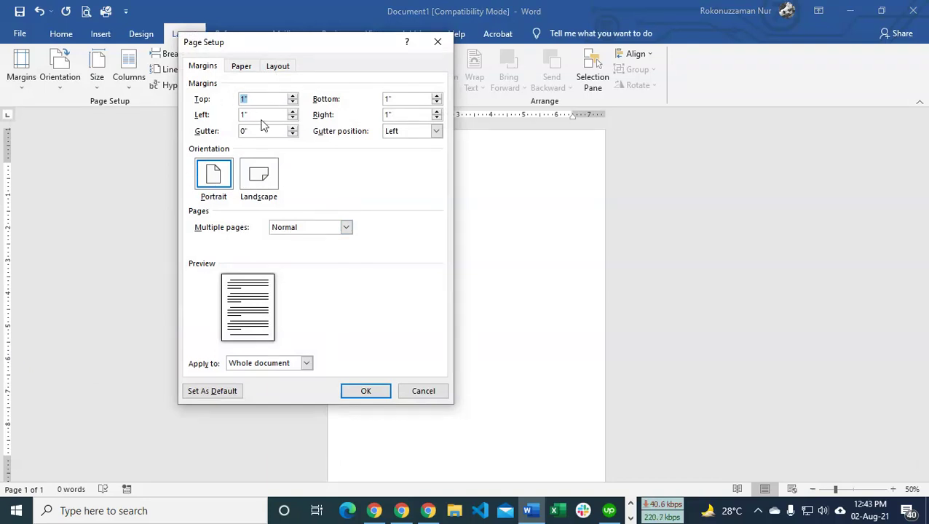
pyautogui.click(413, 98)
pyautogui.press('BackSpace')
pyautogui.press('BackSpace')
pyautogui.click(398, 114)
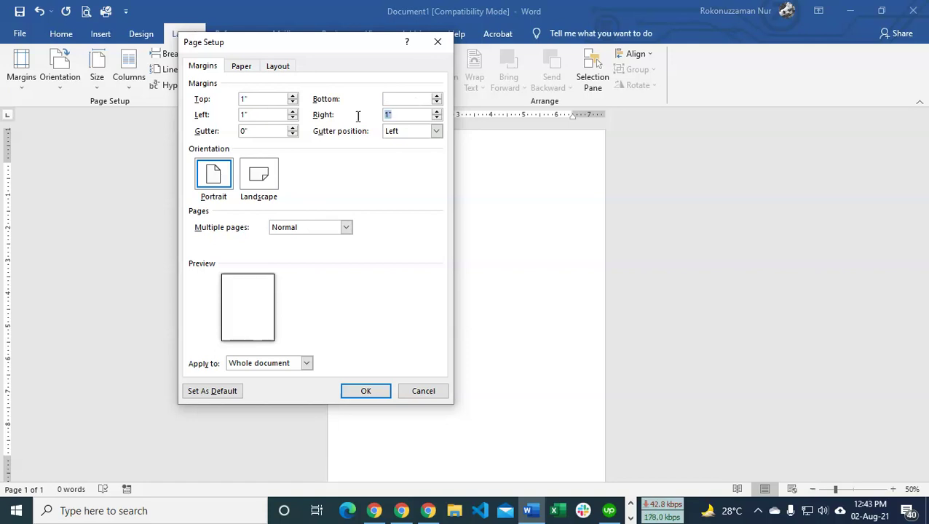
pyautogui.press('BackSpace')
pyautogui.press('BackSpace')
pyautogui.click(365, 391)
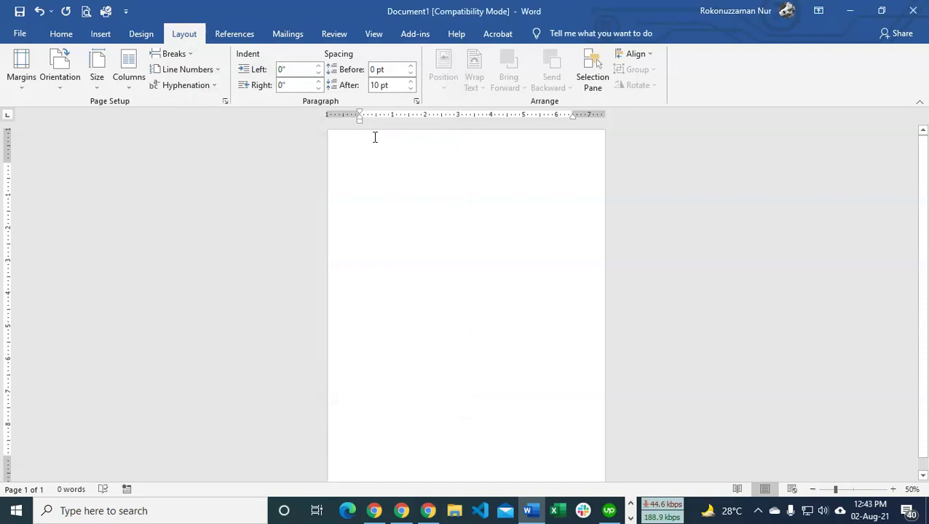
# Fill the start of the page with about two and a half lines of random filler letters beginning "dsfhsdhfdsh".
pyautogui.write('dsfh')
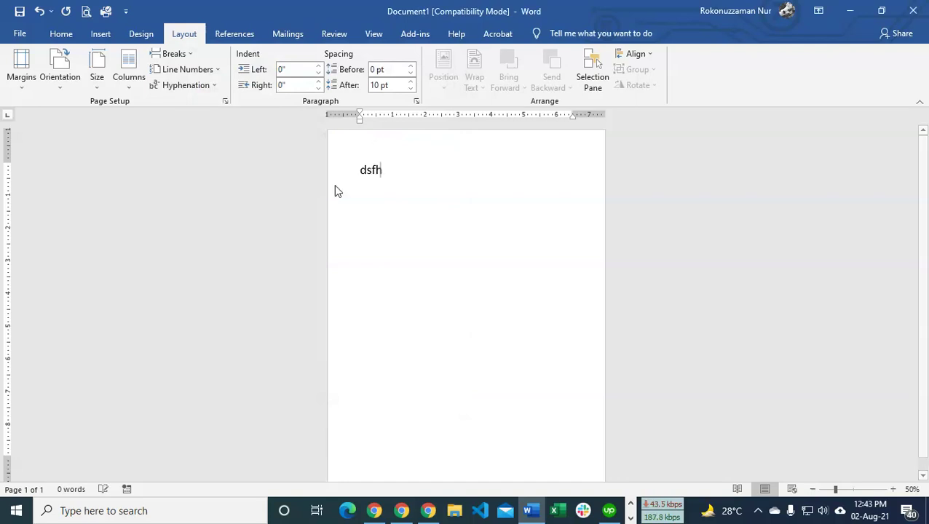
pyautogui.write('sdhfdshfdsofhodsfhodsfhdsofhdosfhdos')
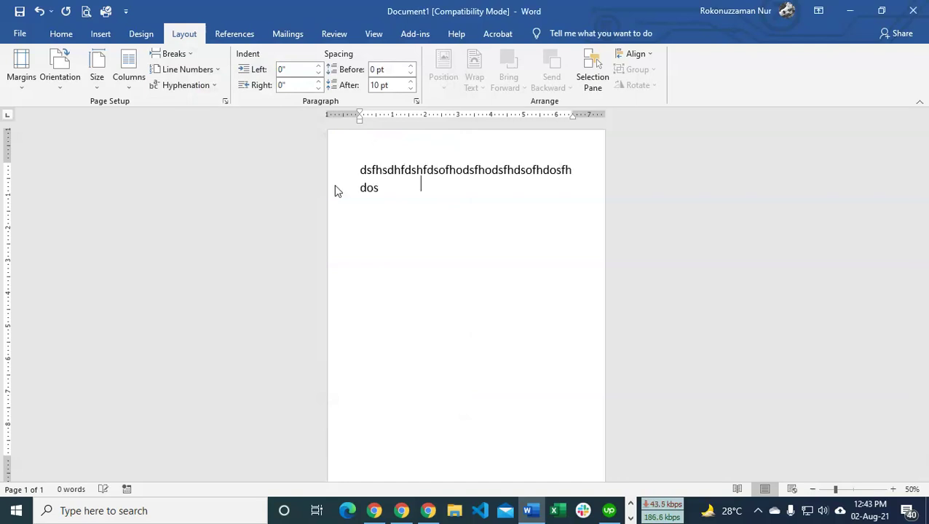
pyautogui.write('hfodsfhodsffhosdhfsdhfdshfdshfdshofhds')
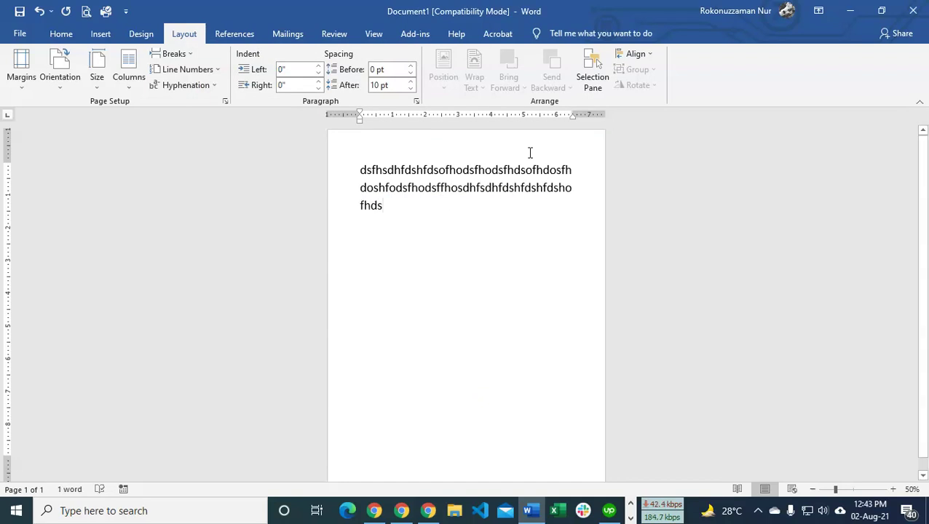
# On a screen capture of about 726 × 487 pixels, circle the right margin beside the first two text lines in red freehand, and close the capture.
pyautogui.press('Print')
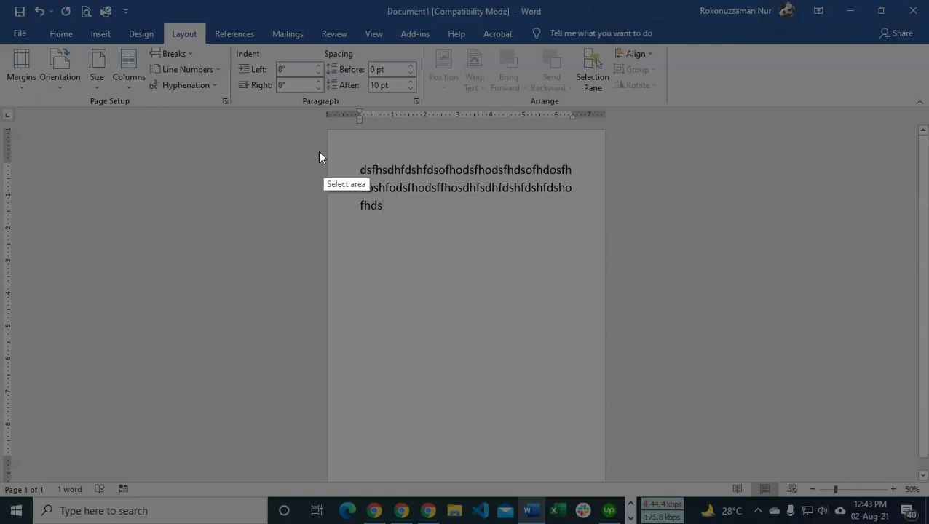
pyautogui.moveTo(281, 112); pyautogui.dragTo(777, 443)
pyautogui.click(788, 318)
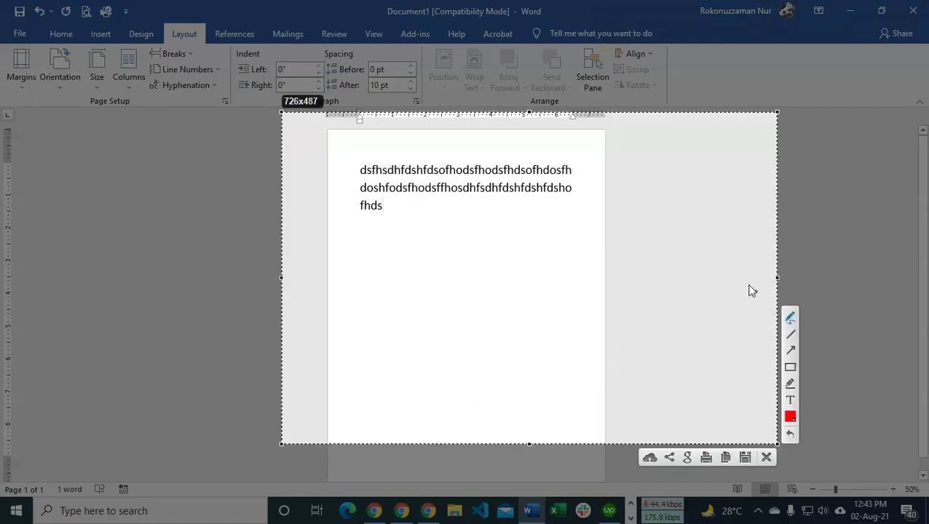
pyautogui.moveTo(603, 151)
pyautogui.mouseDown()
pyautogui.moveTo(572, 171)
pyautogui.moveTo(585, 210)
pyautogui.mouseUp()
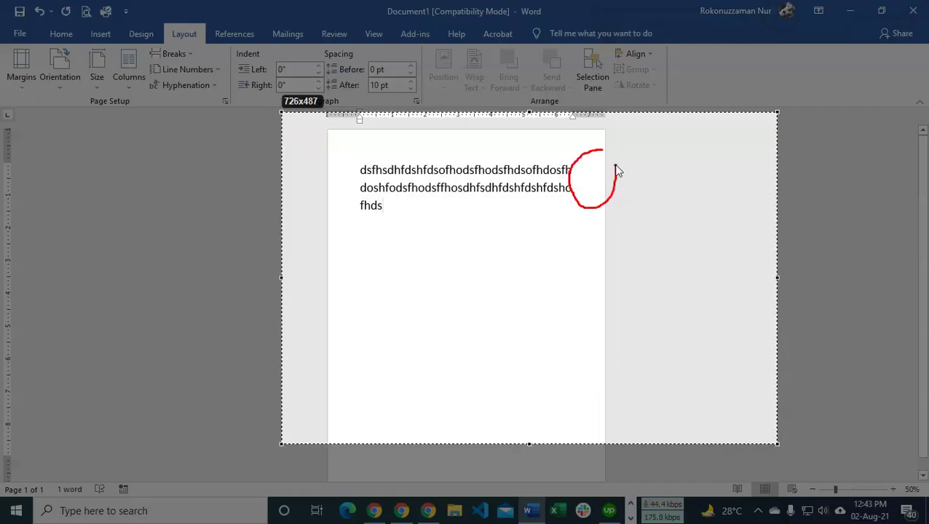
pyautogui.moveTo(615, 169); pyautogui.dragTo(614, 154)
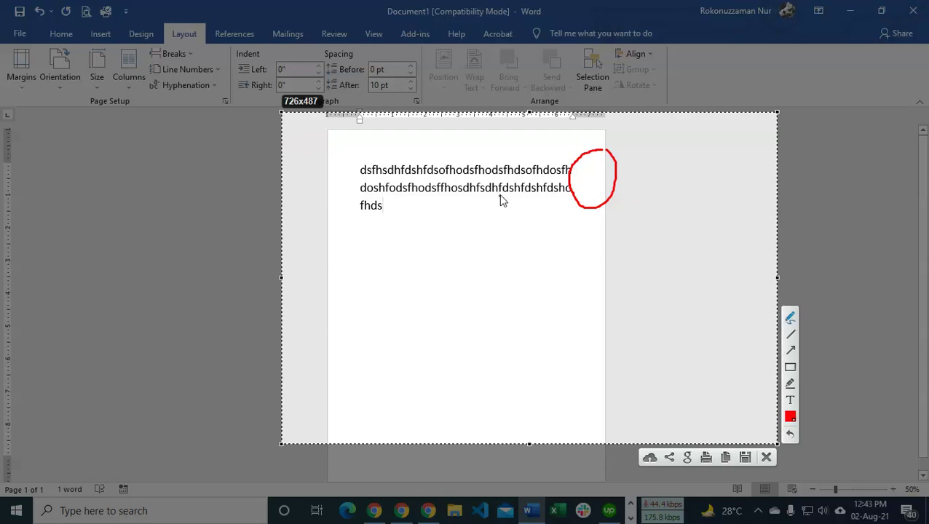
pyautogui.press('Escape')
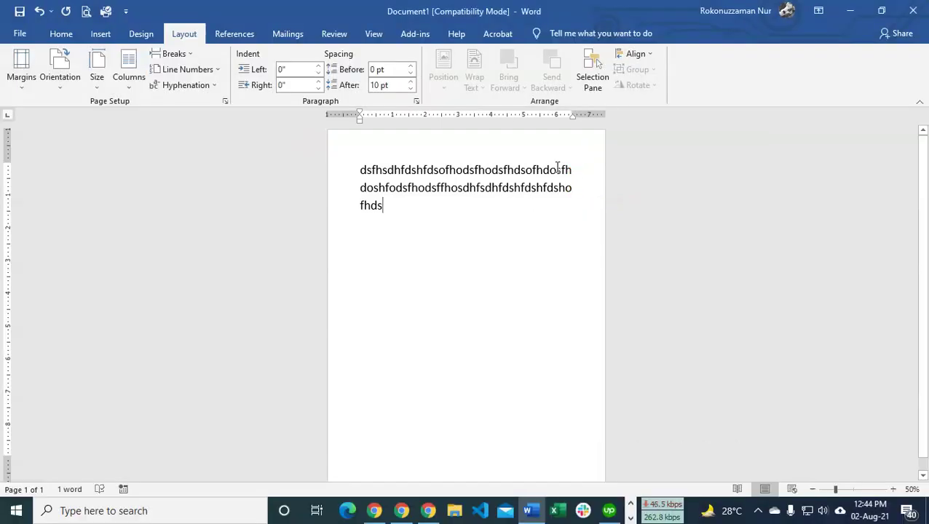
# Split the filler letters into shorter words with spaces and start a new line before "shfodsfhod".
pyautogui.click(557, 169)
pyautogui.click(374, 188)
pyautogui.write('s')
pyautogui.press('Return')
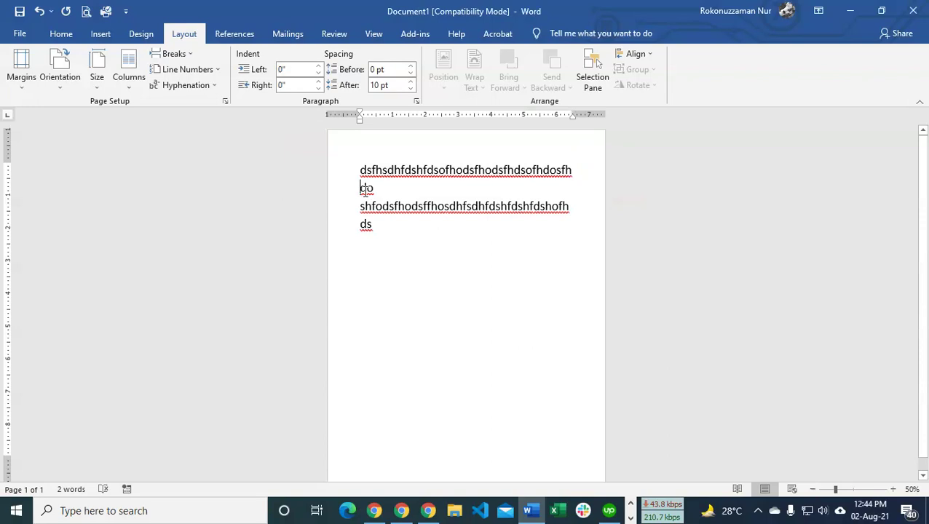
pyautogui.click(499, 172)
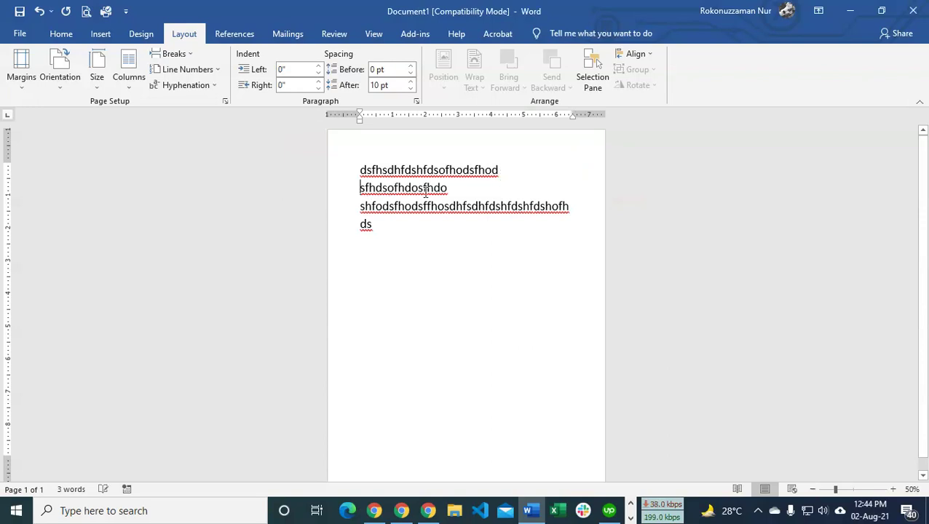
pyautogui.click(424, 188)
pyautogui.click(375, 188)
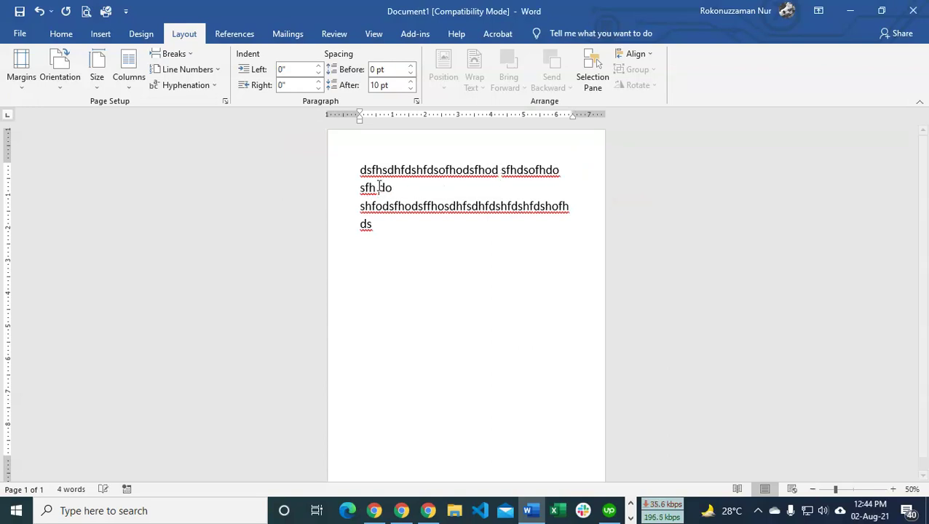
pyautogui.press('End')
pyautogui.click(365, 189)
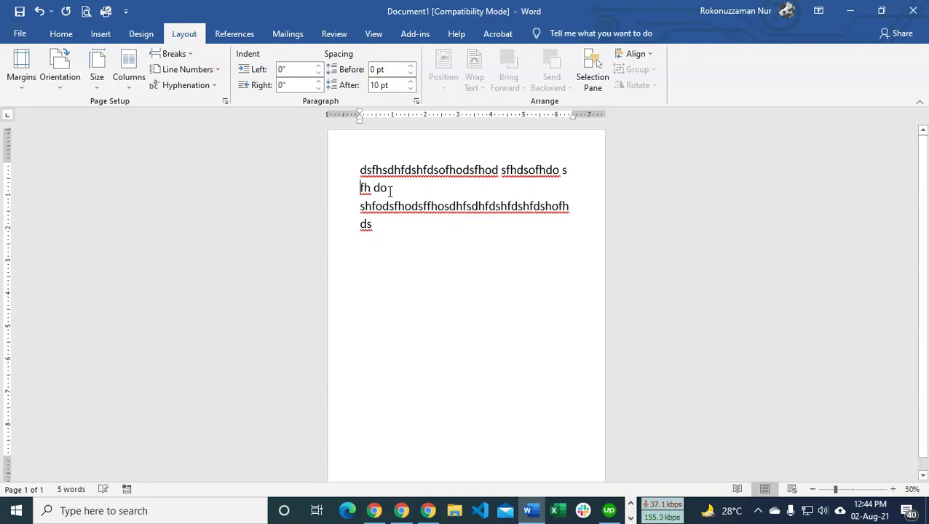
pyautogui.click(409, 232)
# Review the custom margin settings, including the gutter position choices, and close them without changes.
pyautogui.click(33, 82)
pyautogui.click(62, 375)
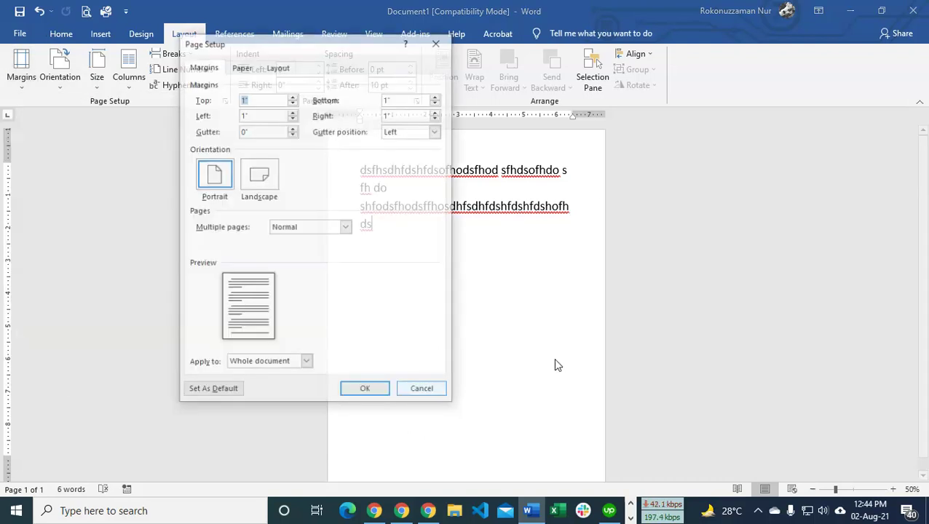
pyautogui.moveTo(332, 41); pyautogui.dragTo(531, 30)
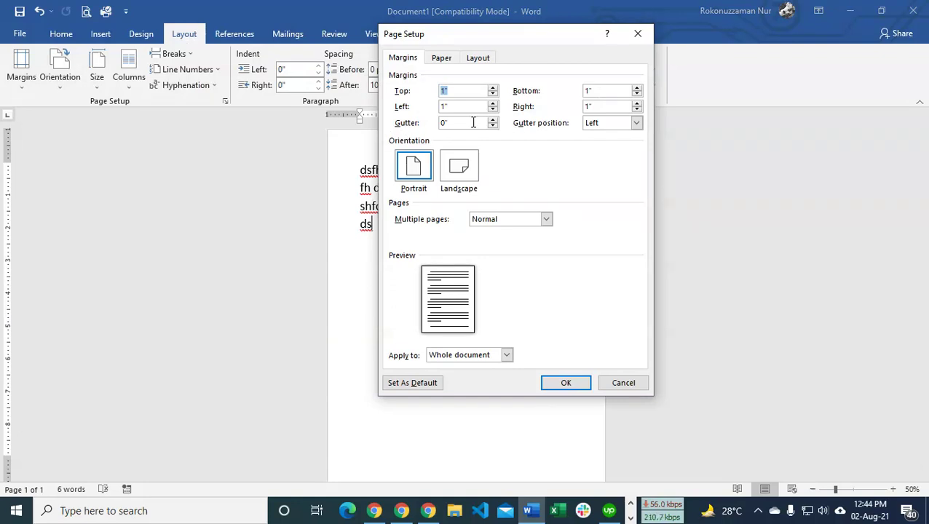
pyautogui.click(636, 124)
pyautogui.click(636, 123)
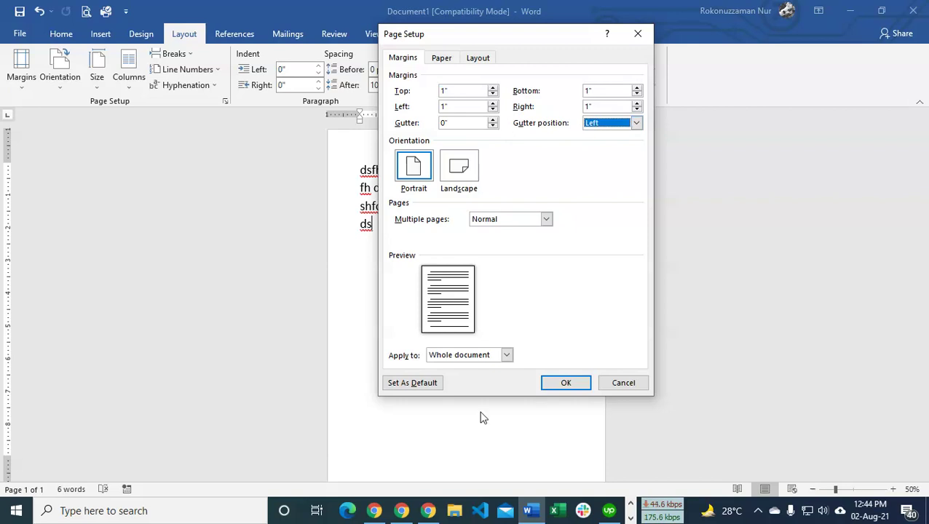
pyautogui.click(638, 35)
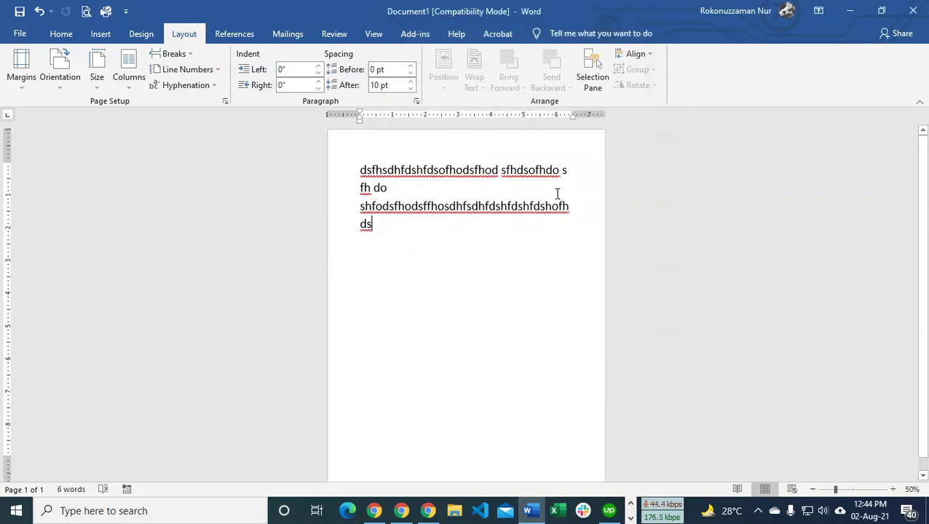
# Delete all the filler text and apply the Narrow margin preset to the page.
pyautogui.moveTo(437, 237); pyautogui.dragTo(355, 166)
pyautogui.press('Delete')
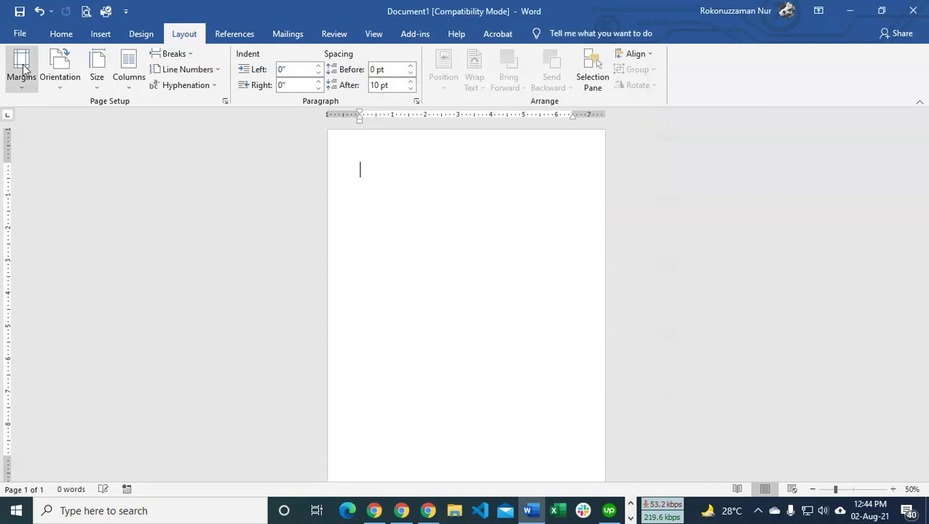
pyautogui.click(35, 72)
pyautogui.click(48, 159)
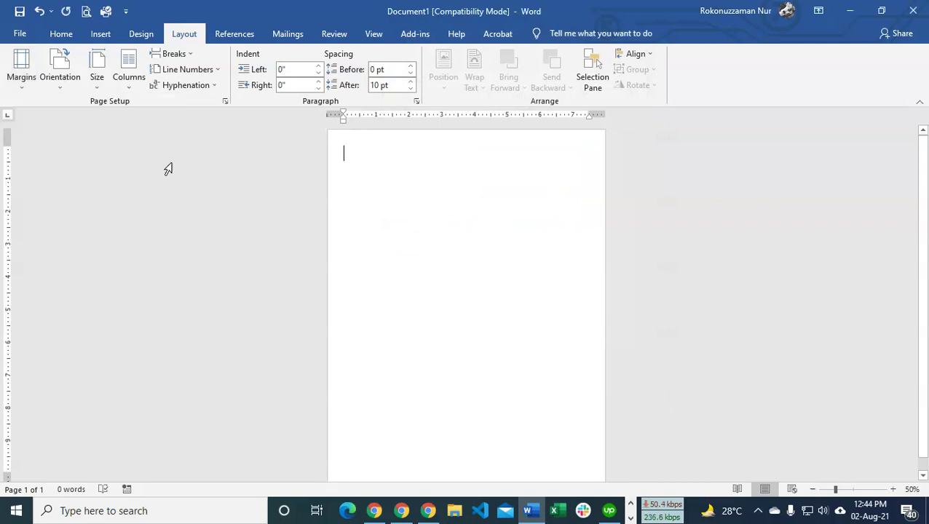
# On a capture of about 688 × 578 pixels, draw red lines along the page's left and top margins, mark the left margin, and close the capture.
pyautogui.press('Print')
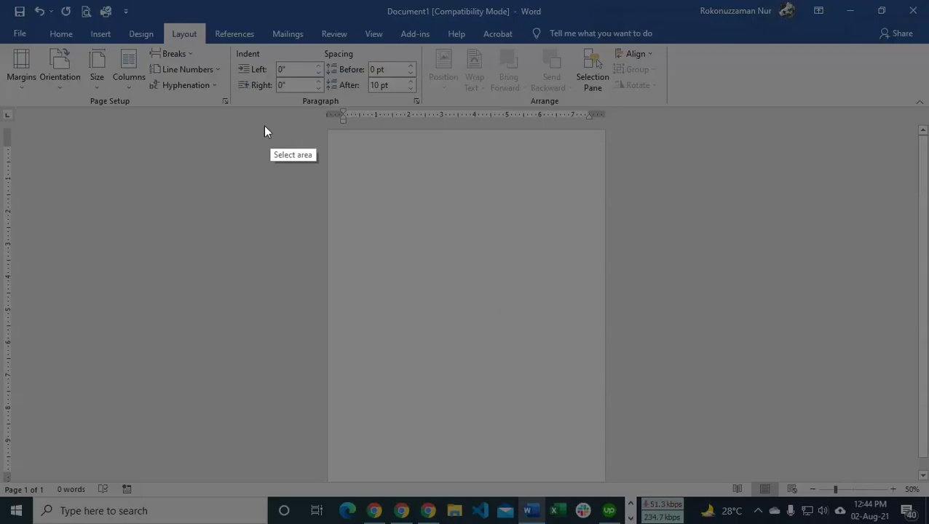
pyautogui.moveTo(268, 114); pyautogui.dragTo(737, 510)
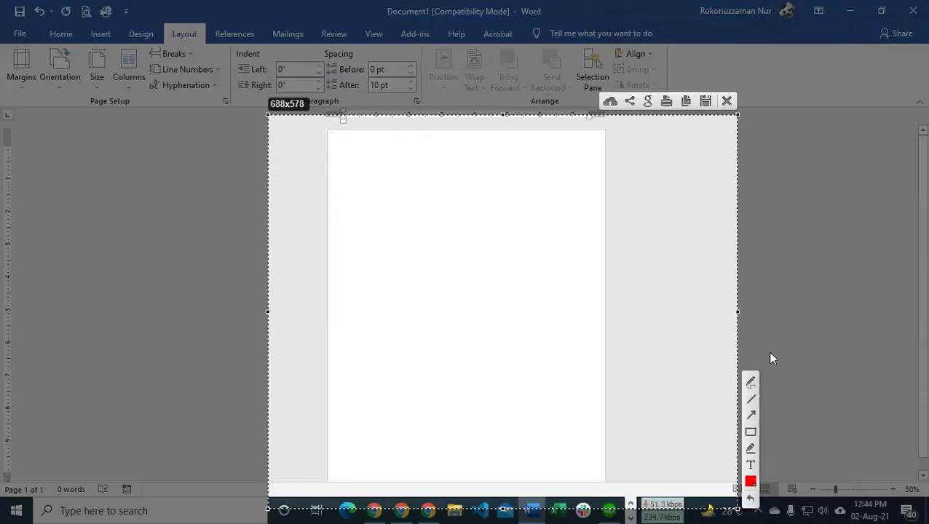
pyautogui.click(752, 400)
pyautogui.moveTo(387, 159); pyautogui.dragTo(375, 469)
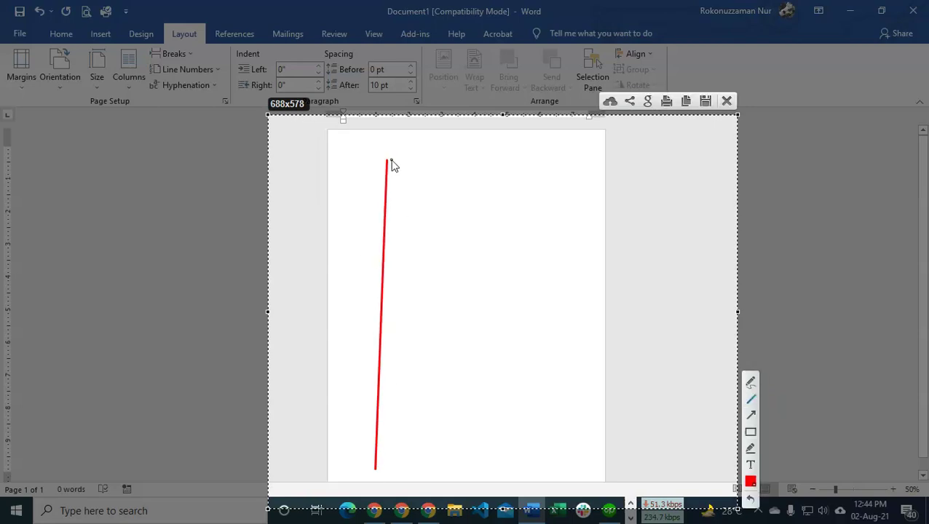
pyautogui.moveTo(391, 161); pyautogui.dragTo(589, 162)
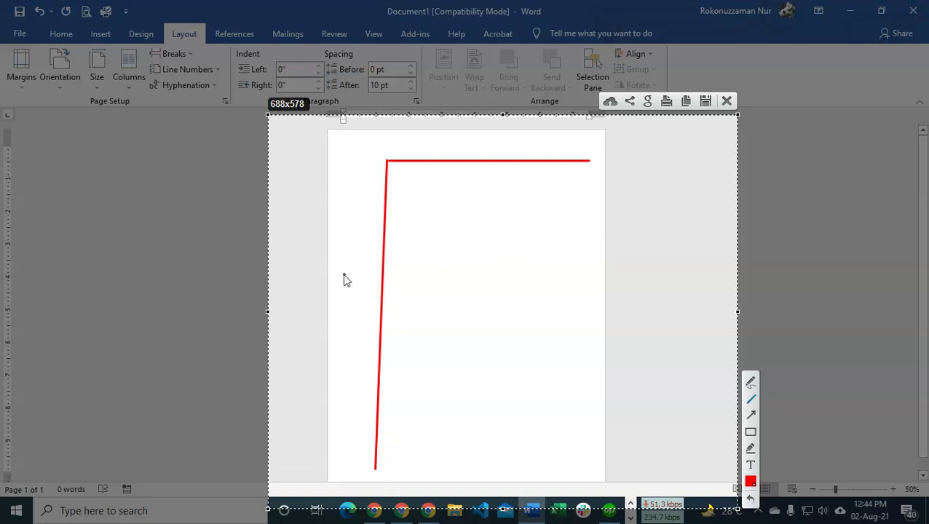
pyautogui.moveTo(332, 282); pyautogui.dragTo(338, 278)
pyautogui.moveTo(342, 284); pyautogui.dragTo(348, 286)
pyautogui.moveTo(337, 347); pyautogui.dragTo(340, 348)
pyautogui.press('Escape')
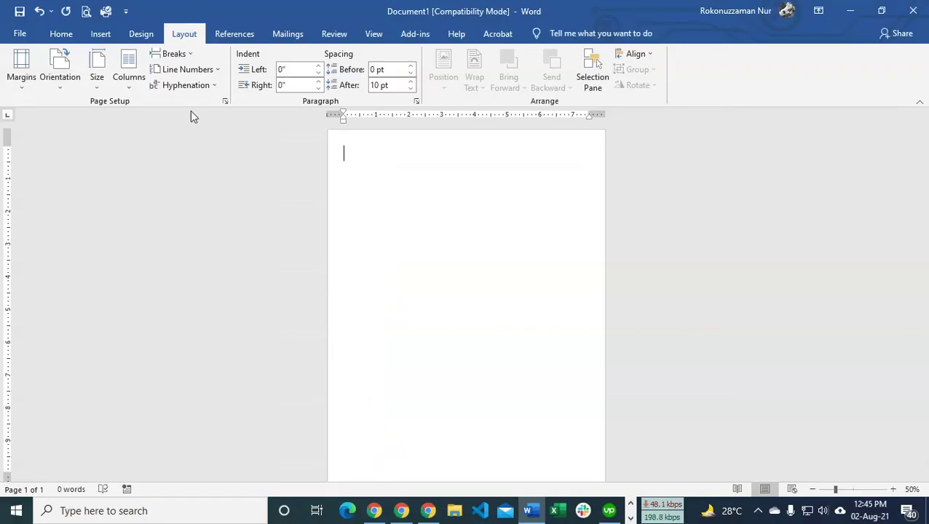
# Start a screen capture of about 574 × 573 pixels around the page and draw a red vertical line along its left margin.
pyautogui.press('Print')
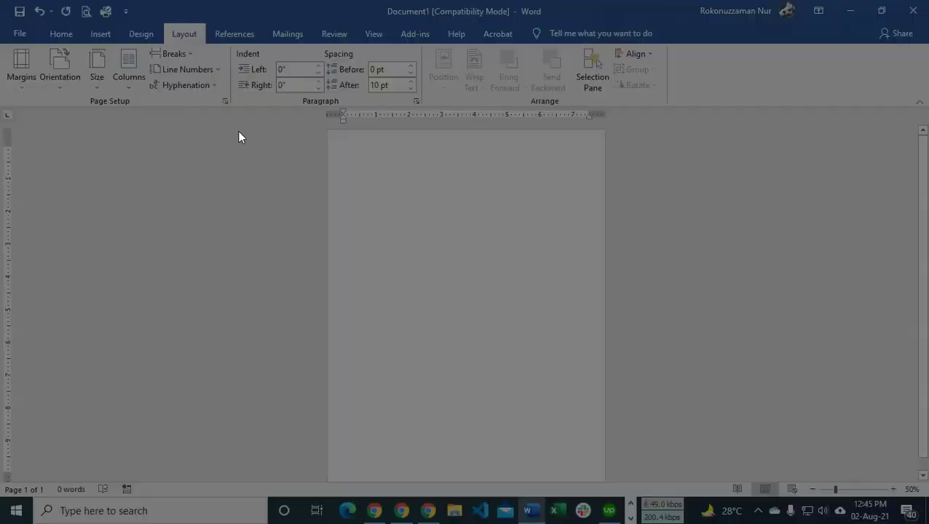
pyautogui.moveTo(285, 103)
pyautogui.mouseDown()
pyautogui.moveTo(586, 352)
pyautogui.moveTo(681, 481)
pyautogui.moveTo(677, 492)
pyautogui.mouseUp()
pyautogui.click(692, 385)
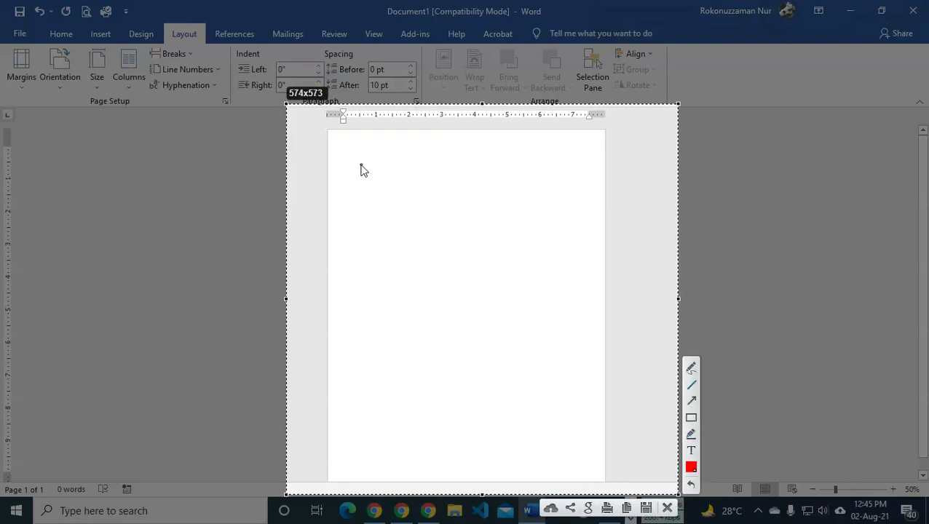
pyautogui.moveTo(355, 157)
pyautogui.mouseDown()
pyautogui.moveTo(361, 326)
pyautogui.moveTo(345, 454)
pyautogui.moveTo(354, 462)
pyautogui.mouseUp()
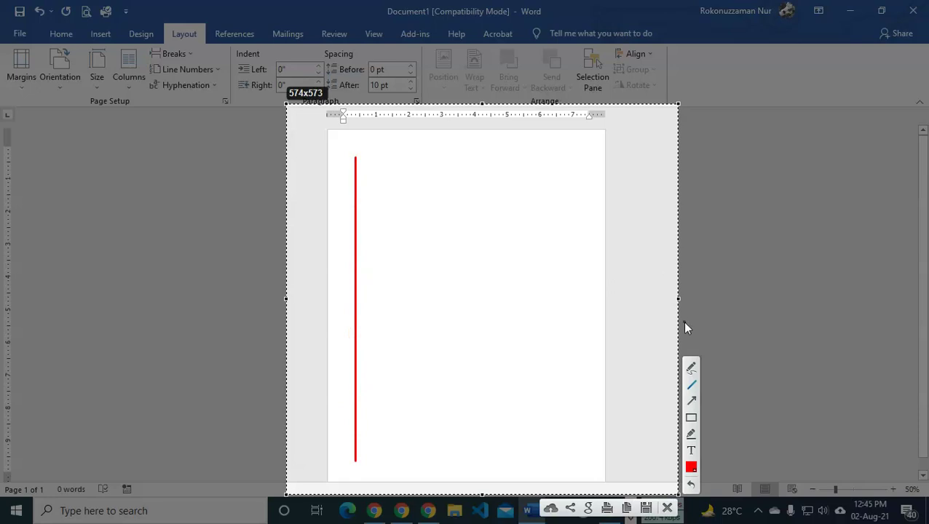
# In orange, draw a second vertical line inside the red one and an arrow from the page edge to the red line.
pyautogui.click(690, 467)
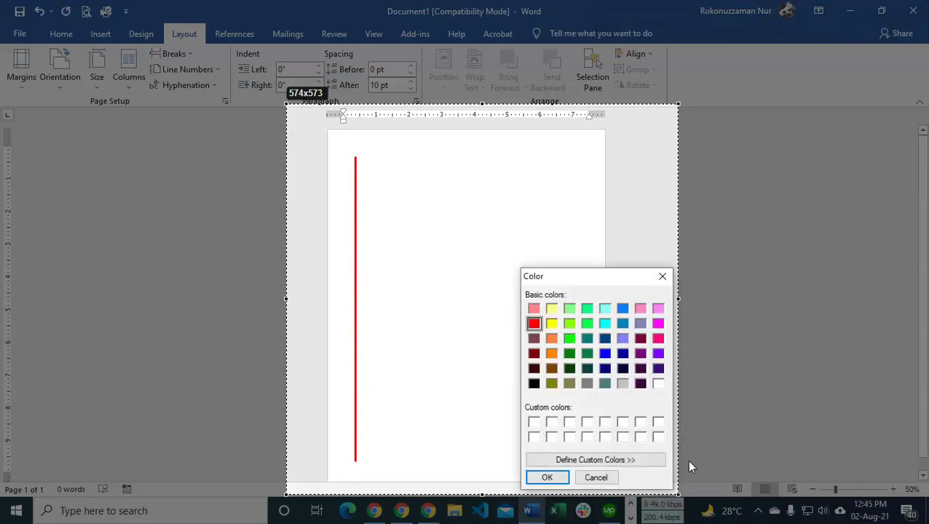
pyautogui.click(551, 353)
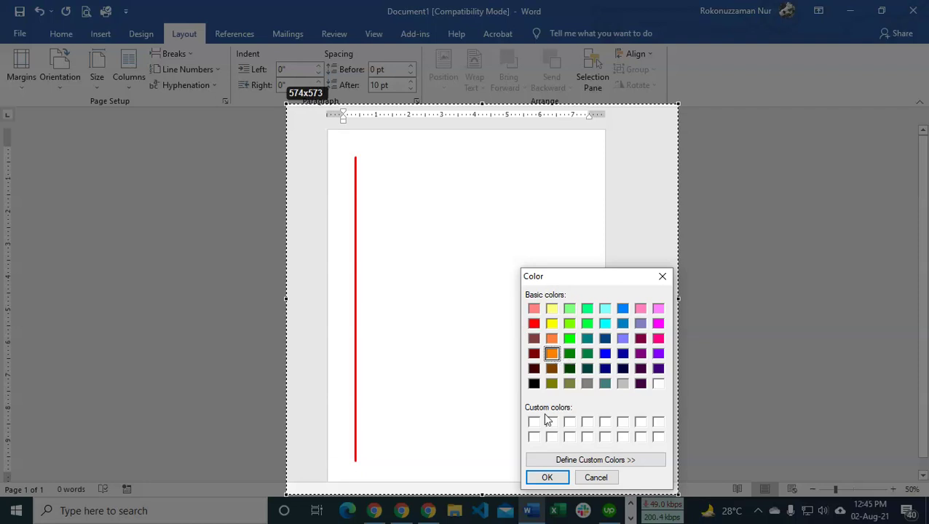
pyautogui.click(546, 477)
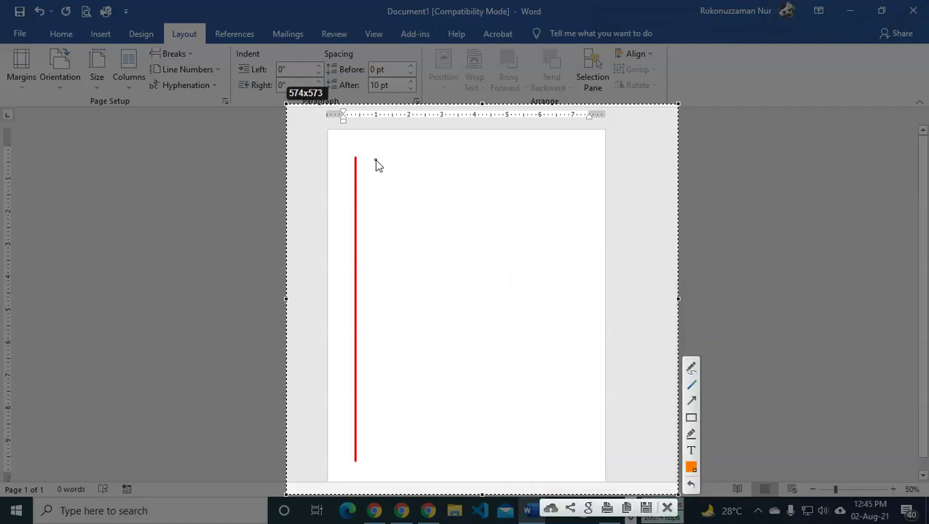
pyautogui.moveTo(374, 159)
pyautogui.mouseDown()
pyautogui.moveTo(383, 356)
pyautogui.moveTo(373, 466)
pyautogui.mouseUp()
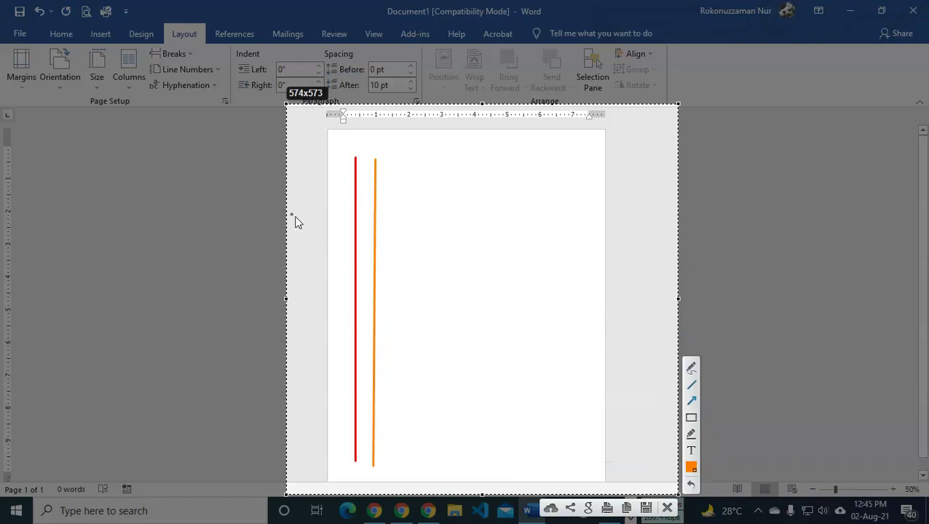
pyautogui.moveTo(319, 226); pyautogui.dragTo(352, 230)
# Draw a light green arrow from the capture's edge across the red line towards the orange line, and close the capture.
pyautogui.click(691, 466)
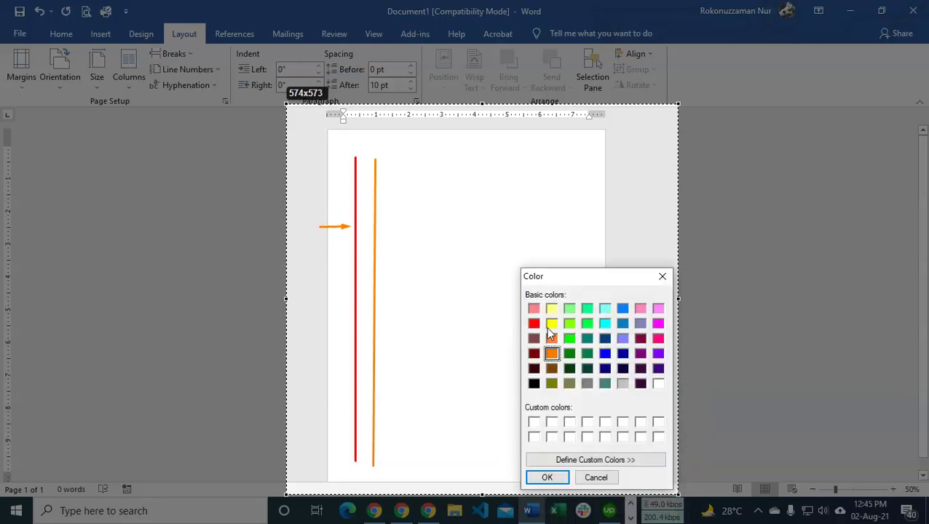
pyautogui.click(569, 324)
pyautogui.click(546, 477)
pyautogui.moveTo(286, 272); pyautogui.dragTo(366, 275)
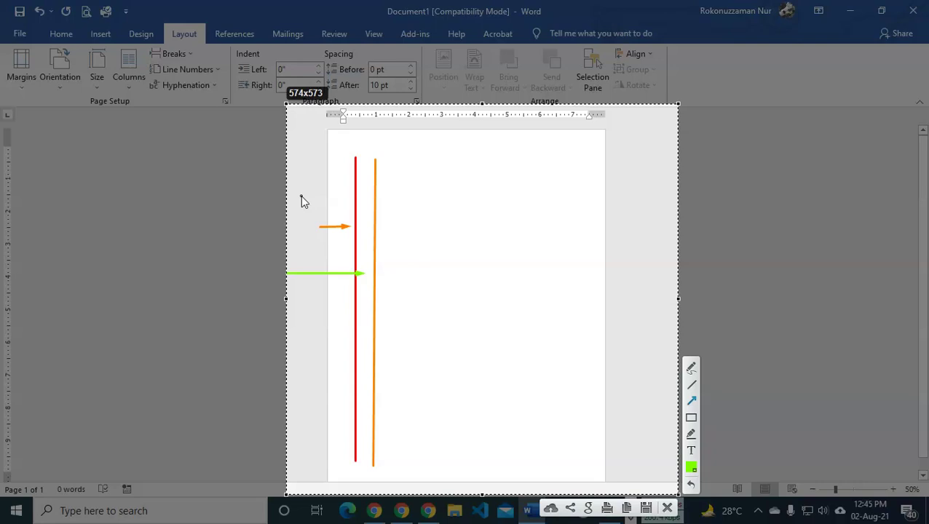
pyautogui.press('Escape')
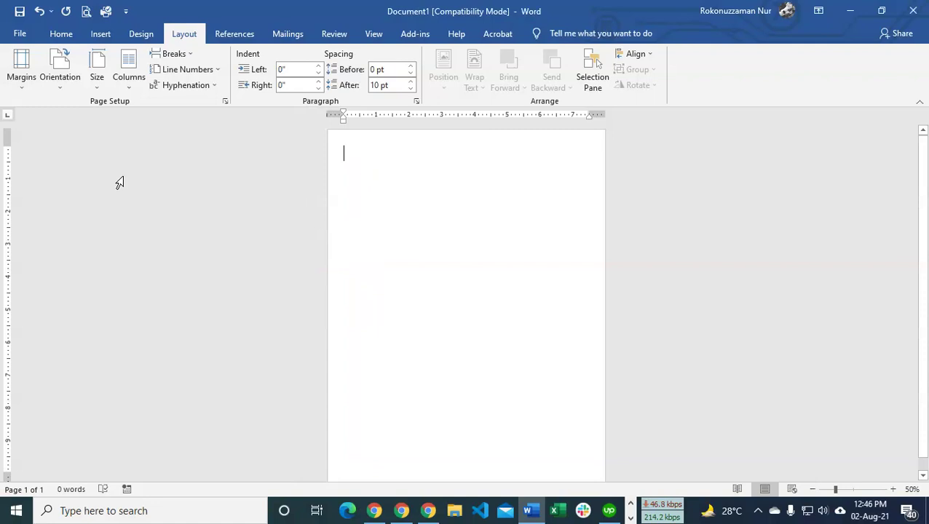
# Check the gutter position choices in the custom margin settings for the Narrow page and cancel without changes.
pyautogui.rightClick(118, 181)
pyautogui.click(21, 70)
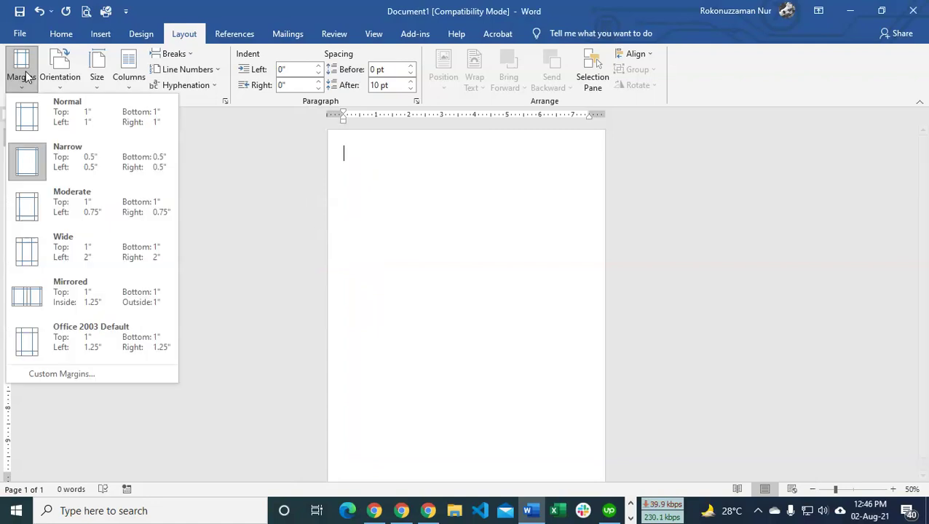
pyautogui.click(65, 373)
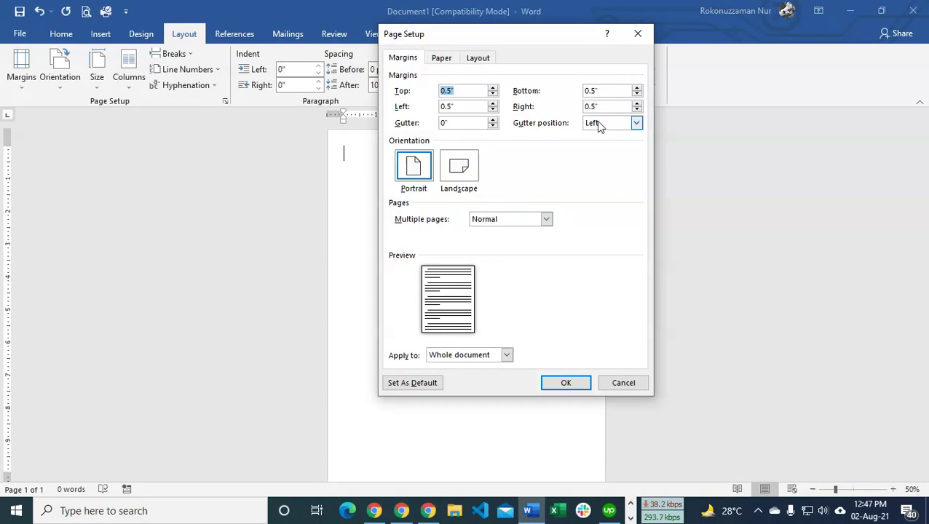
pyautogui.click(638, 128)
pyautogui.click(626, 386)
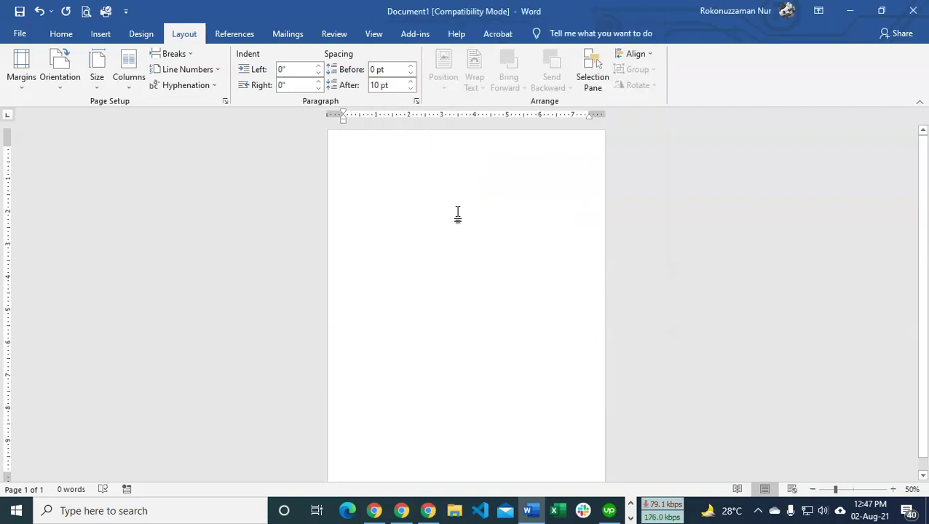
# Start a screen capture of about 631 × 473 pixels around the page and draw freehand red marks on the page.
pyautogui.press('Print')
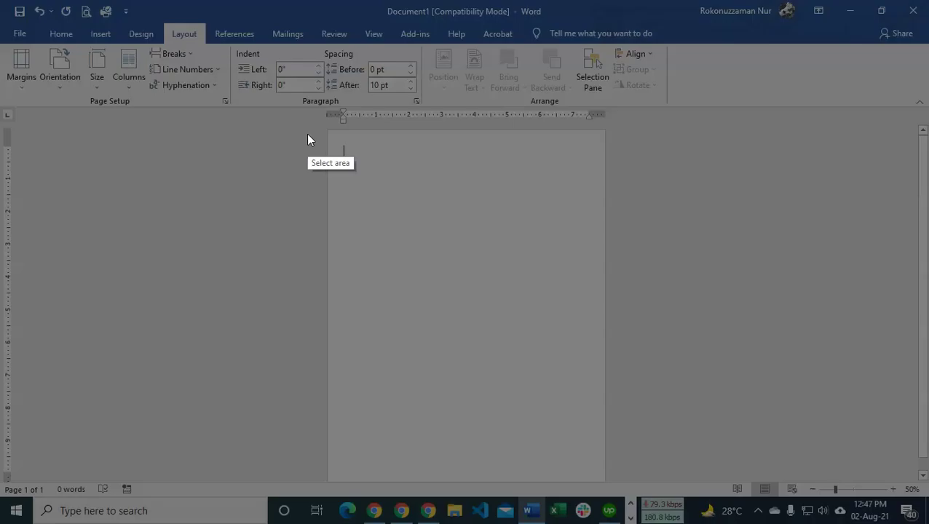
pyautogui.moveTo(307, 131); pyautogui.dragTo(738, 452)
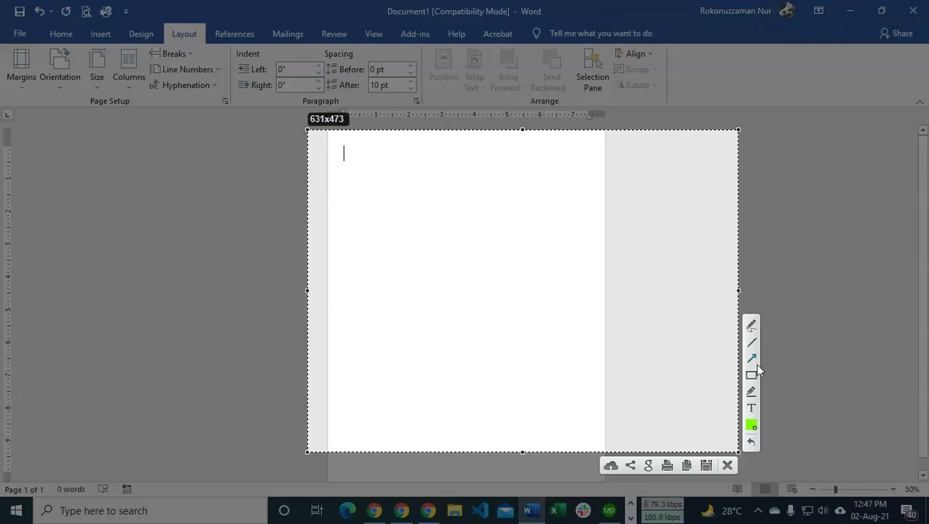
pyautogui.click(753, 428)
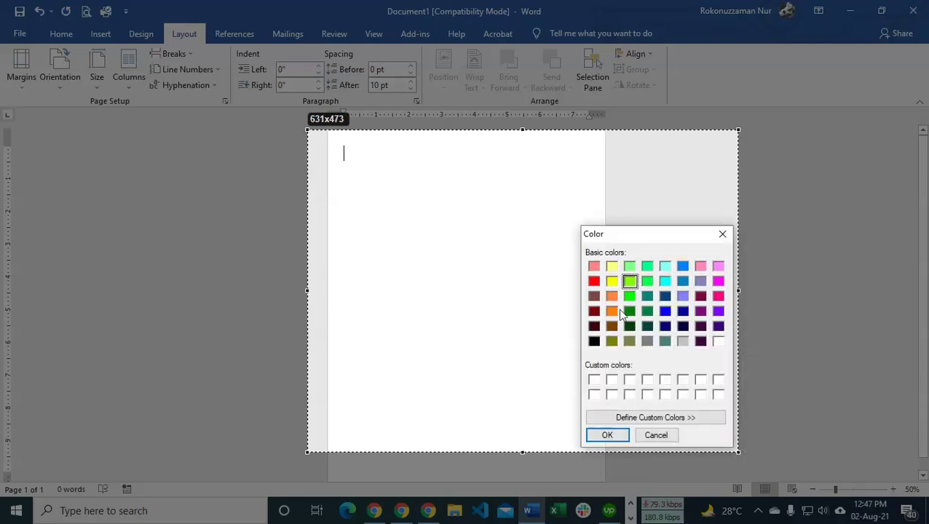
pyautogui.click(595, 282)
pyautogui.click(609, 435)
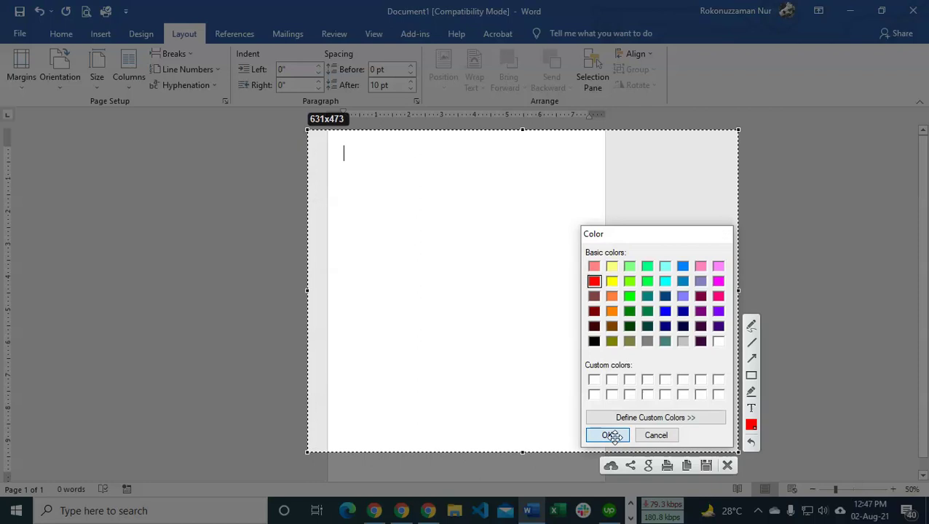
pyautogui.click(752, 327)
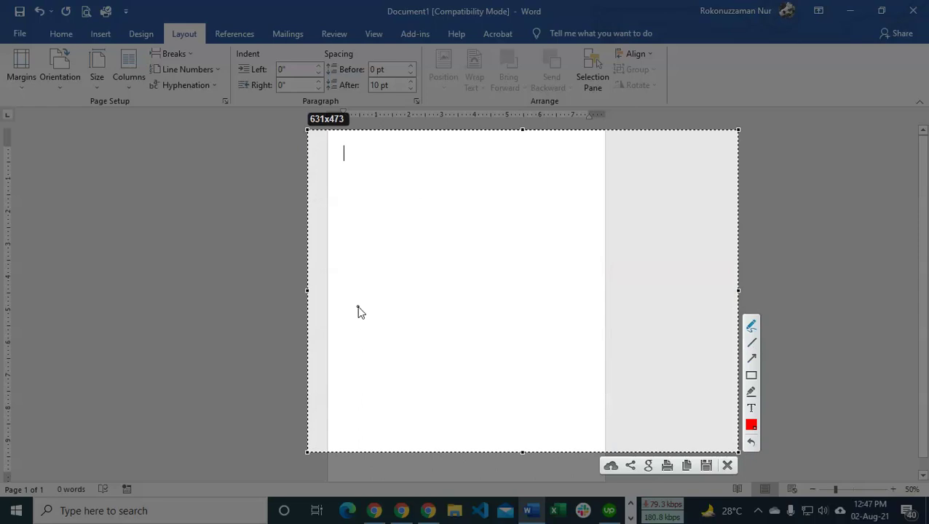
pyautogui.moveTo(358, 313)
pyautogui.mouseDown()
pyautogui.moveTo(320, 320)
pyautogui.moveTo(331, 285)
pyautogui.moveTo(347, 292)
pyautogui.mouseUp()
pyautogui.moveTo(500, 166)
pyautogui.mouseDown()
pyautogui.moveTo(506, 139)
pyautogui.moveTo(530, 119)
pyautogui.moveTo(543, 168)
pyautogui.moveTo(522, 149)
pyautogui.moveTo(535, 152)
pyautogui.mouseUp()
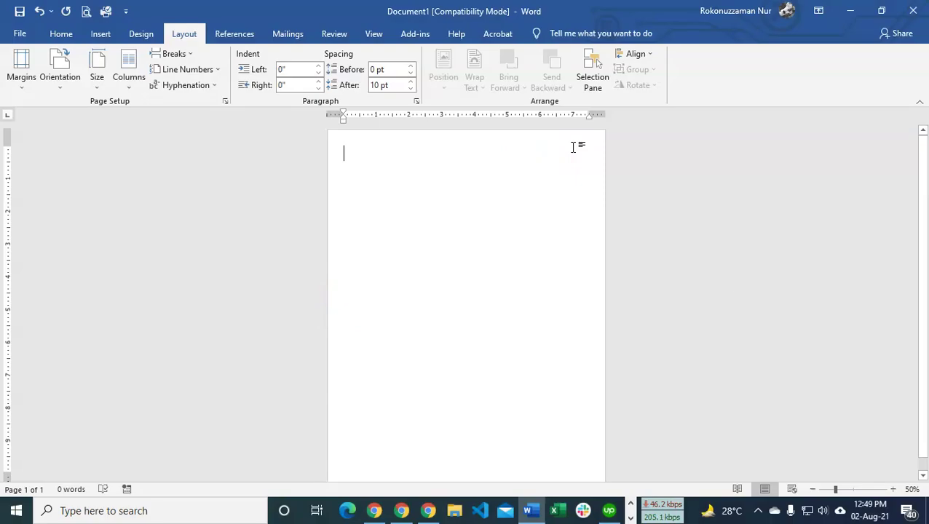
# Examine the page margin presets and close the list without choosing one.
pyautogui.scroll(2, 468, 169)
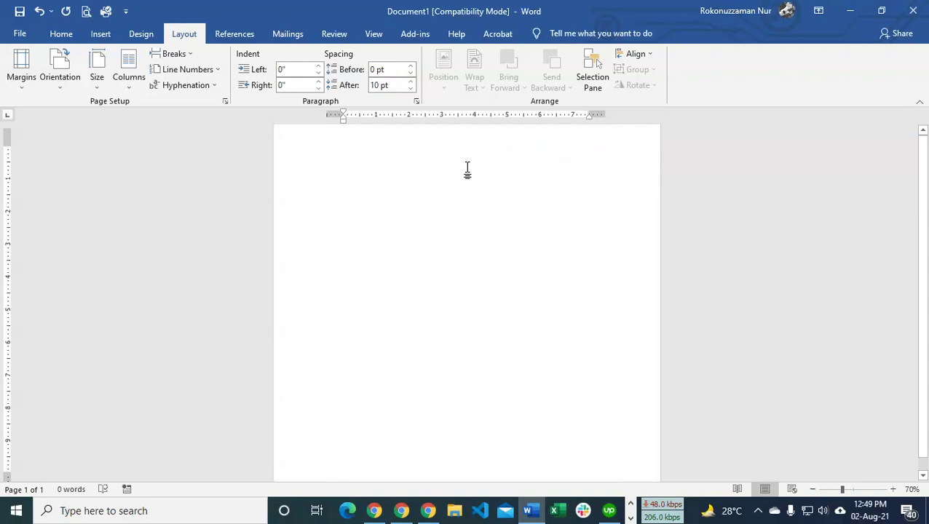
pyautogui.click(20, 76)
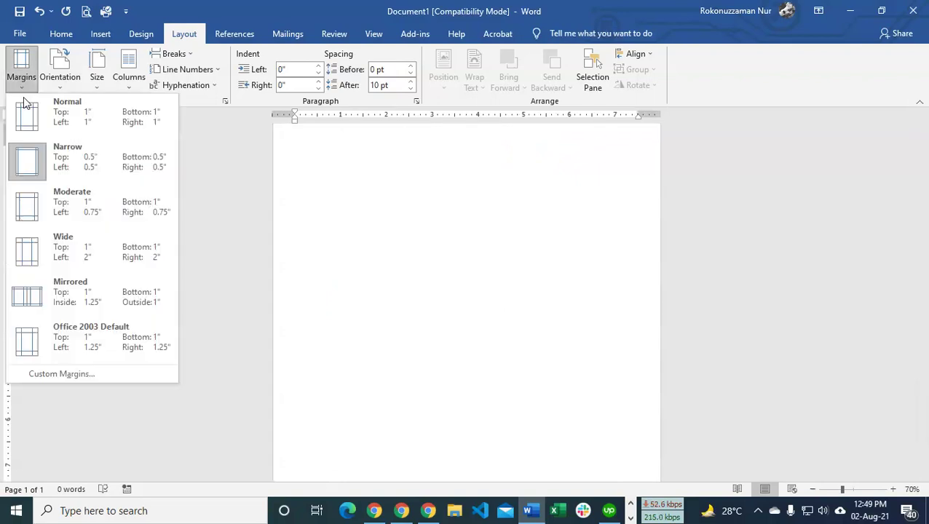
pyautogui.click(405, 169)
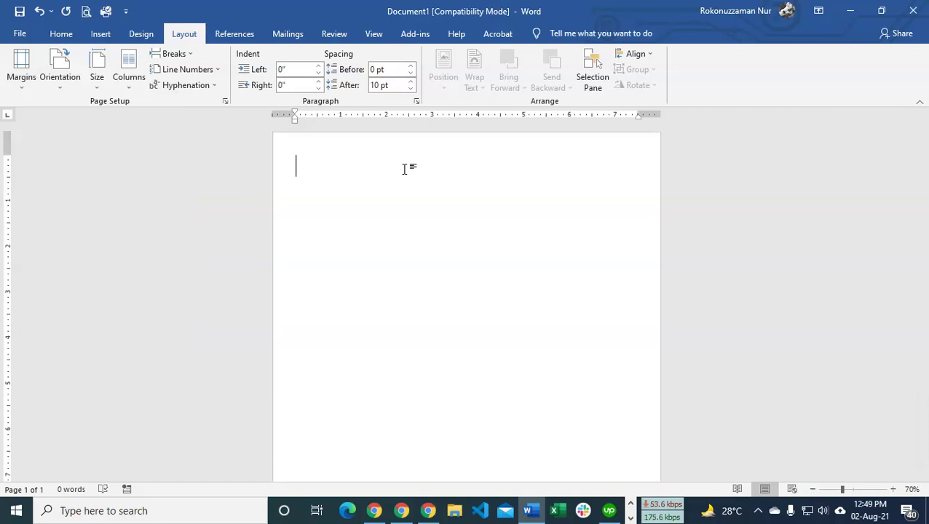
pyautogui.click(21, 72)
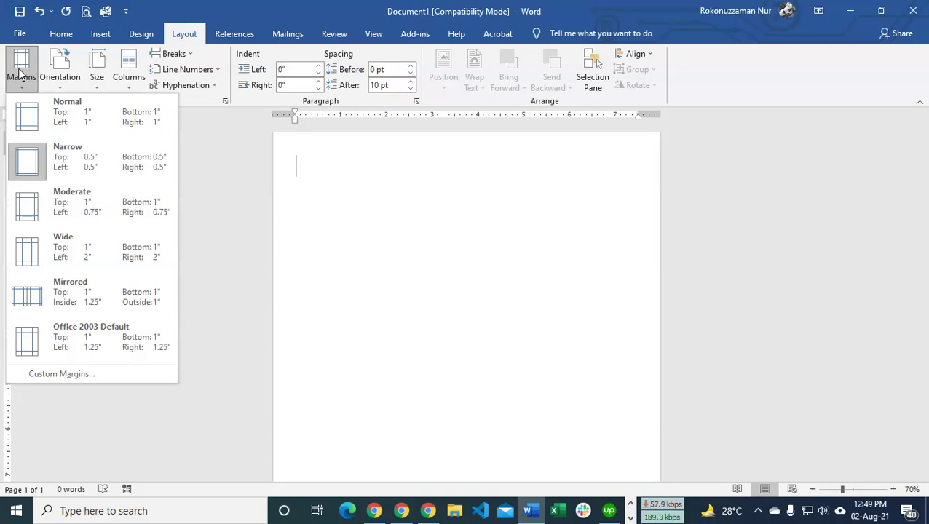
pyautogui.click(350, 184)
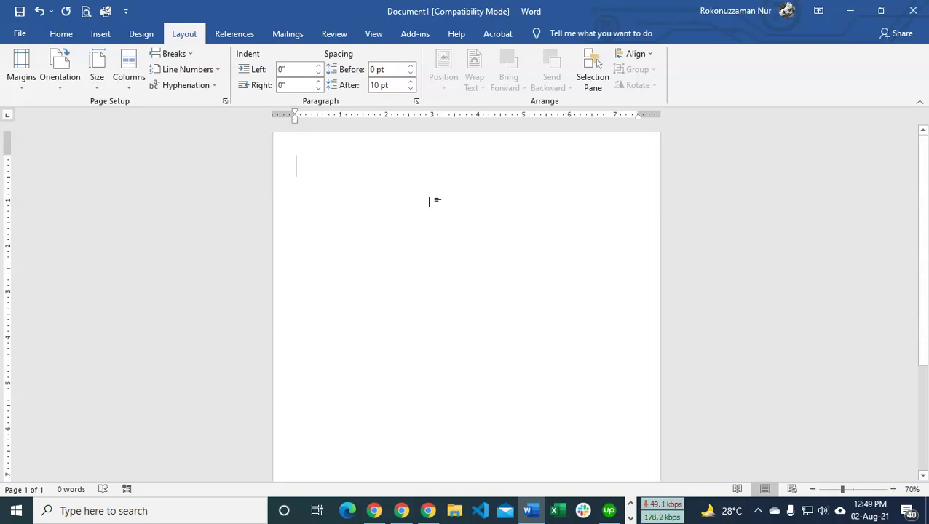
# Switch the page orientation to Landscape and return it to Portrait.
pyautogui.keyDown('ctrl'); pyautogui.scroll(-4, 438, 208); pyautogui.keyUp('ctrl')
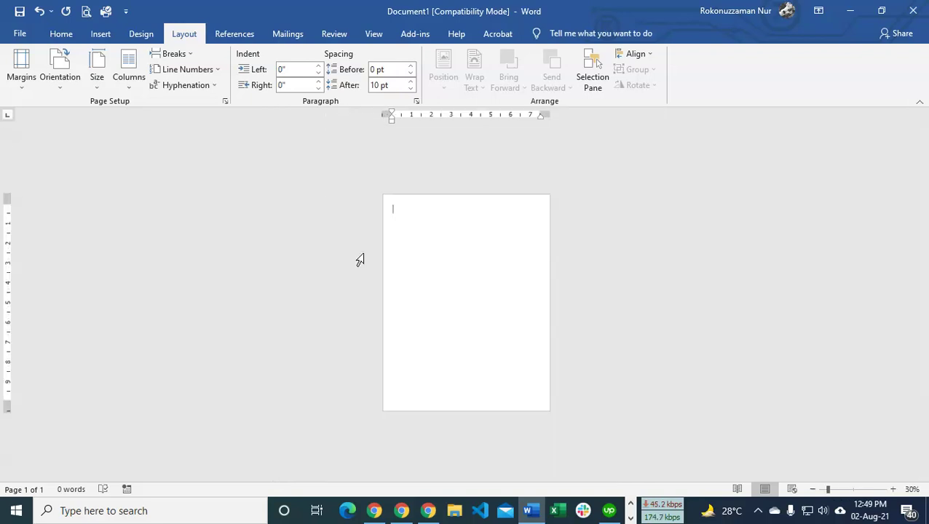
pyautogui.click(60, 73)
pyautogui.click(81, 135)
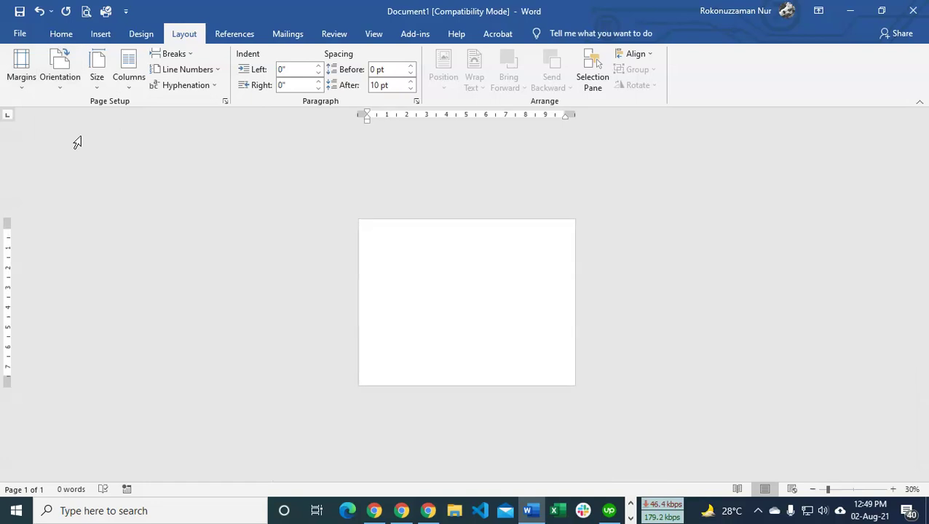
pyautogui.keyDown('ctrl'); pyautogui.scroll(1, 593, 299); pyautogui.keyUp('ctrl')
pyautogui.keyDown('ctrl'); pyautogui.scroll(1, 593, 299); pyautogui.keyUp('ctrl')
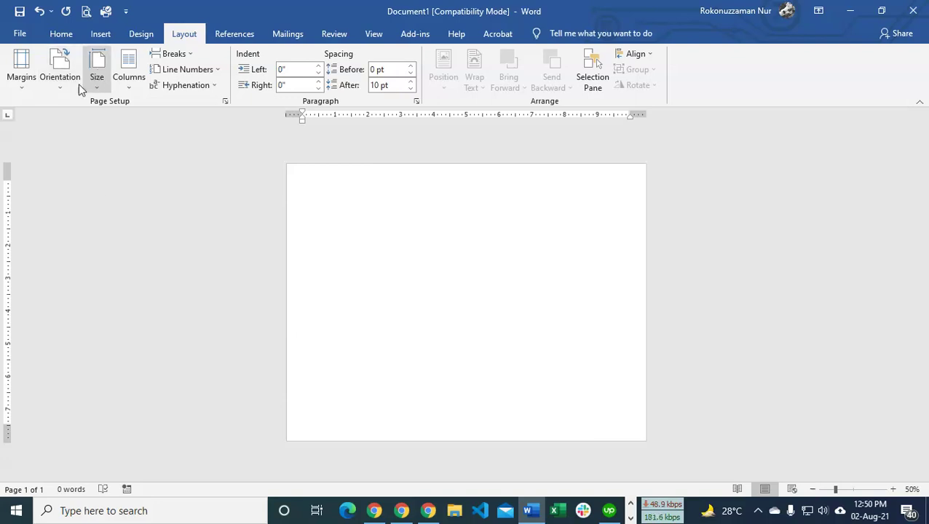
pyautogui.click(61, 71)
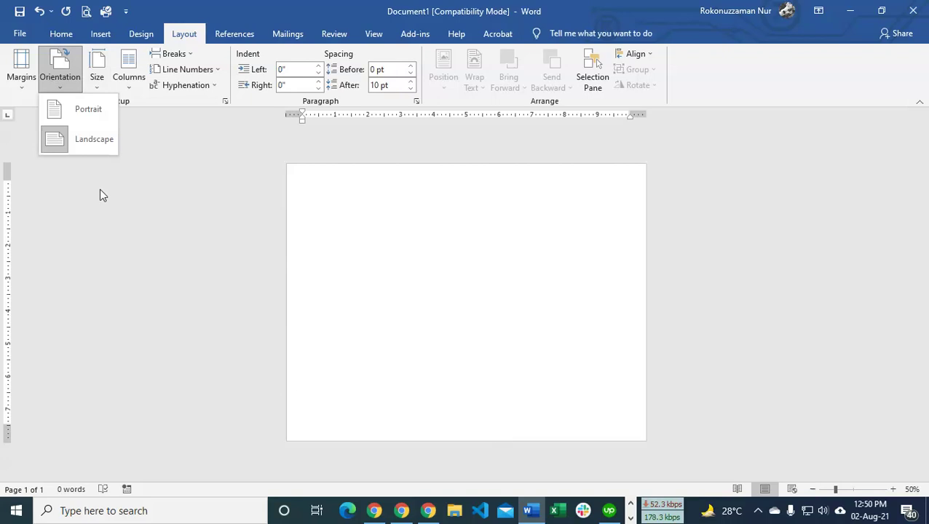
pyautogui.click(83, 109)
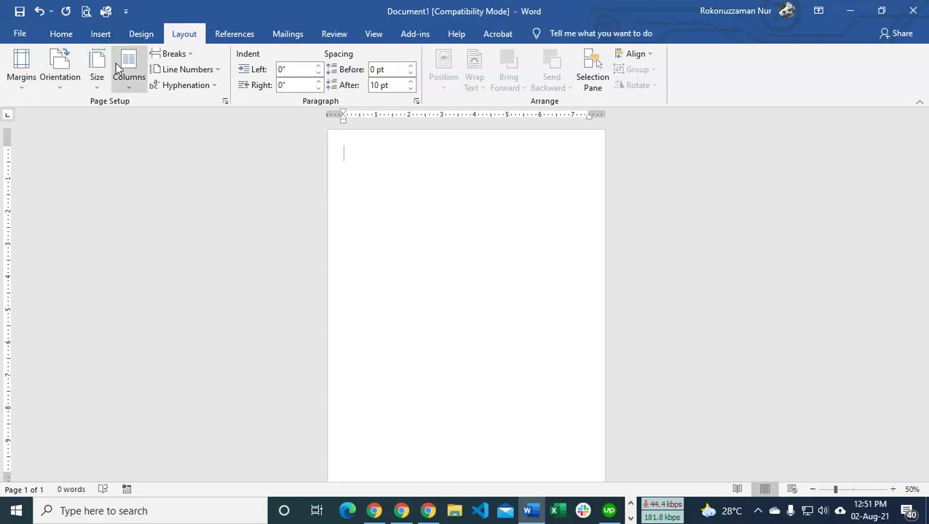
# Insert a table with ten columns and one row, and enter the headings Name and Fathers Name in its first two cells.
pyautogui.click(100, 34)
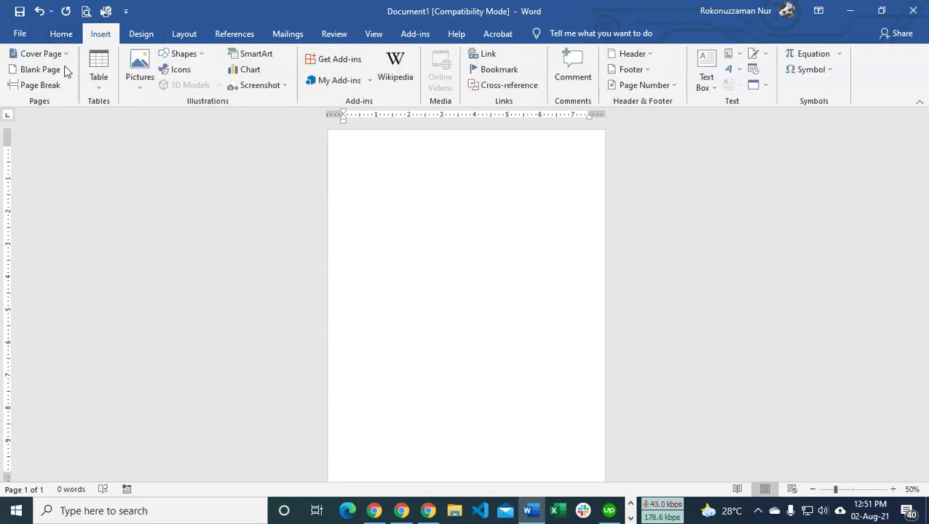
pyautogui.click(98, 72)
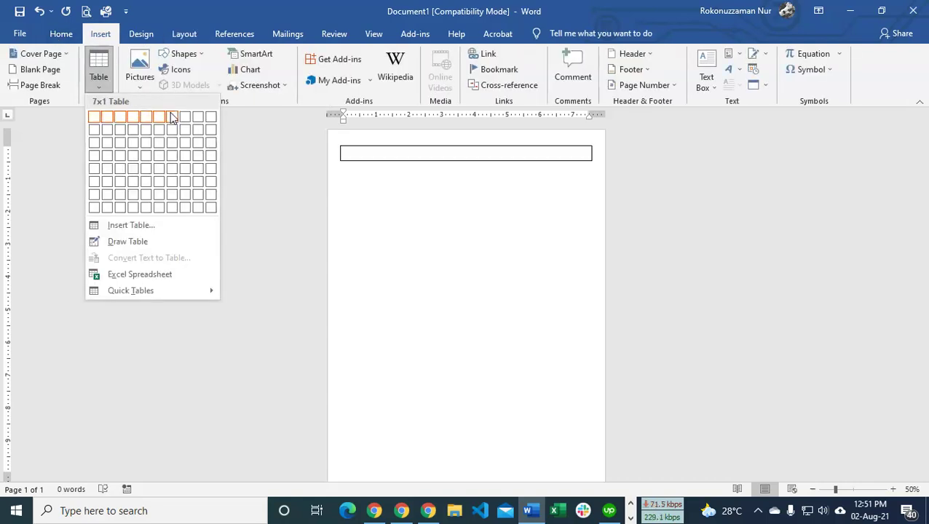
pyautogui.click(210, 117)
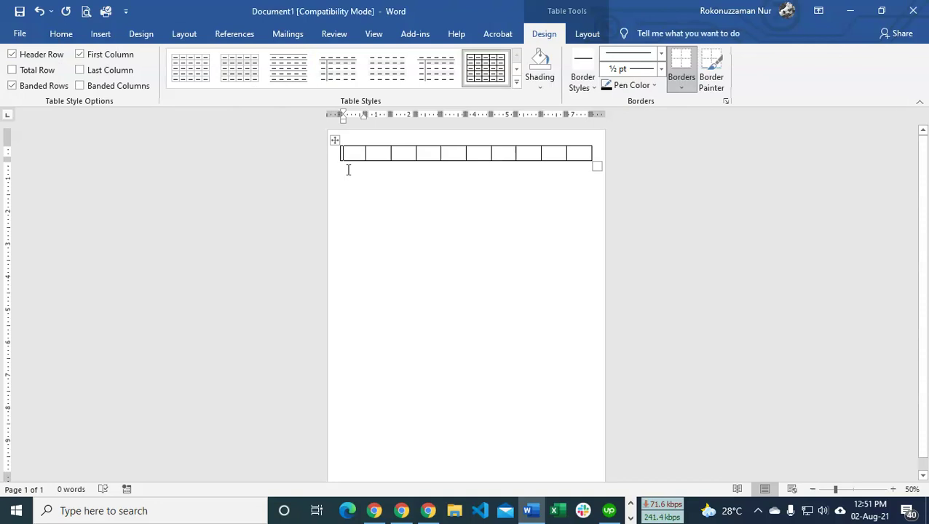
pyautogui.write('Name ')
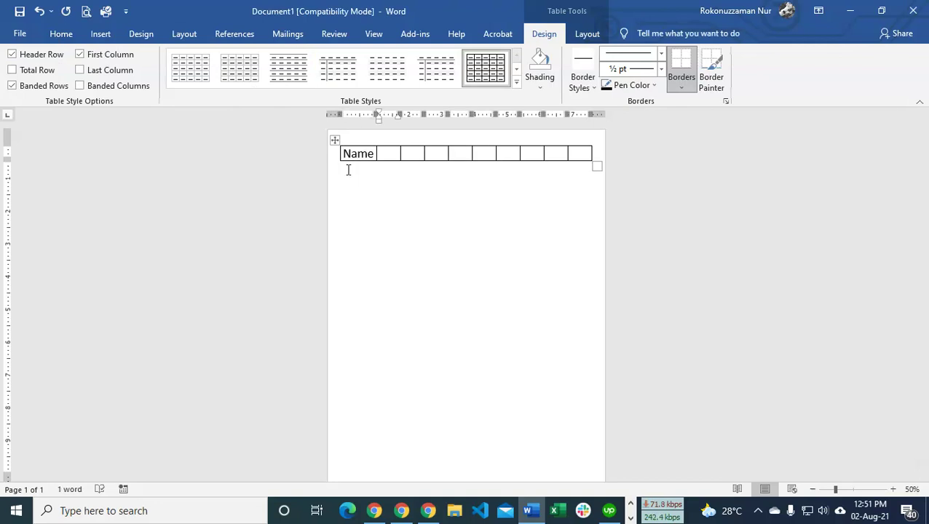
pyautogui.write('Fathers Name')
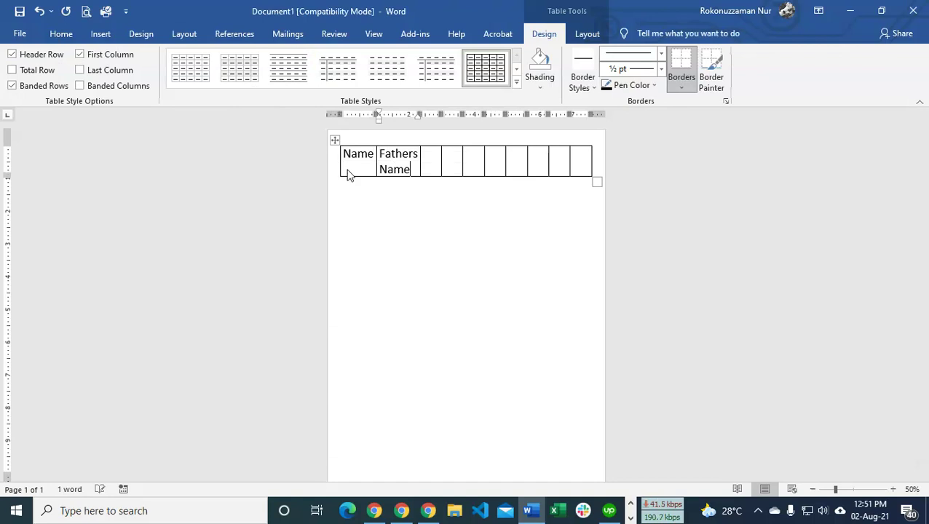
# Enter the headings Mothers Name and Brothers Name in the third and fourth cells of the table.
pyautogui.press('Tab')
pyautogui.write('Moth')
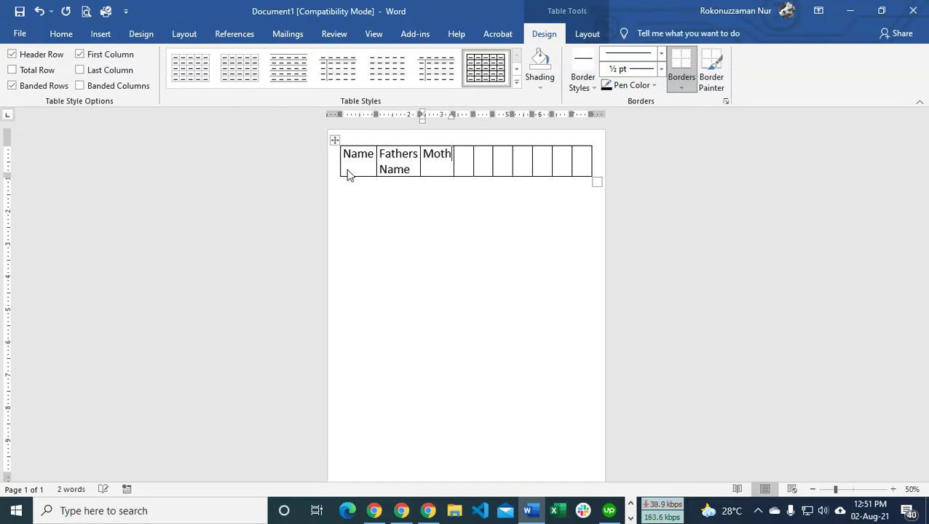
pyautogui.write('ers Name')
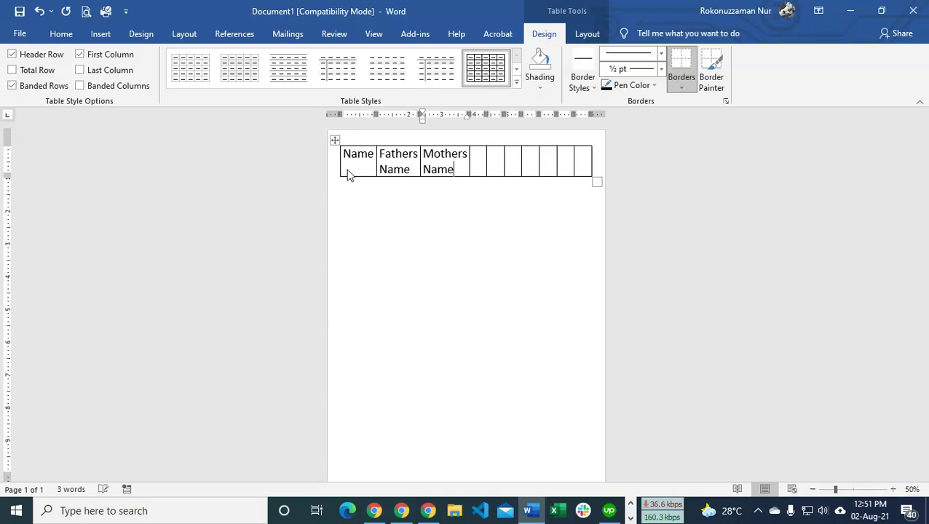
pyautogui.press('Tab')
pyautogui.write('Bro')
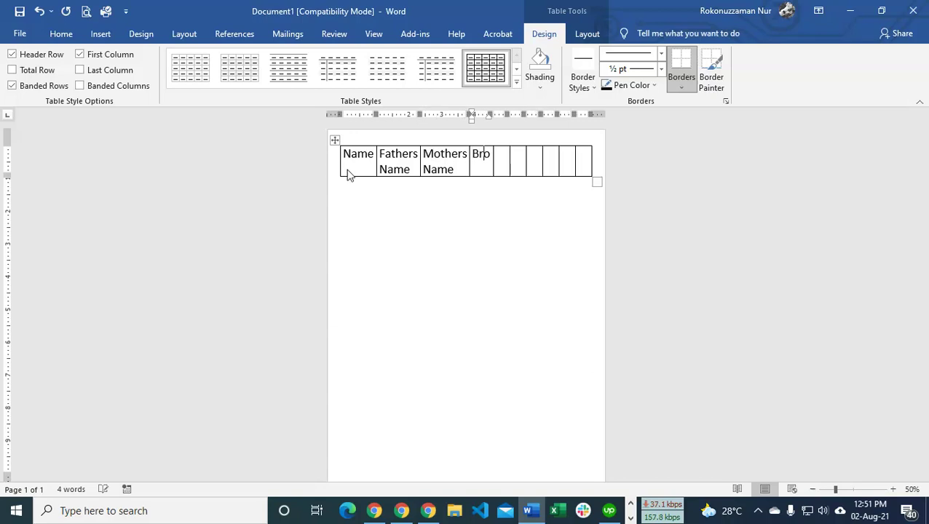
pyautogui.write('thers Name')
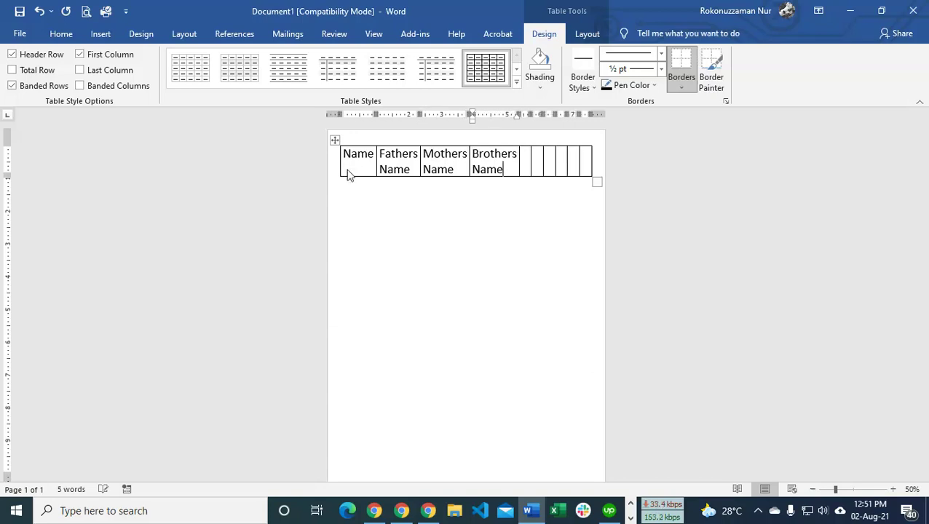
# Enter the heading Sister's Name in the fifth cell of the table.
pyautogui.press('Tab')
pyautogui.write('Sis')
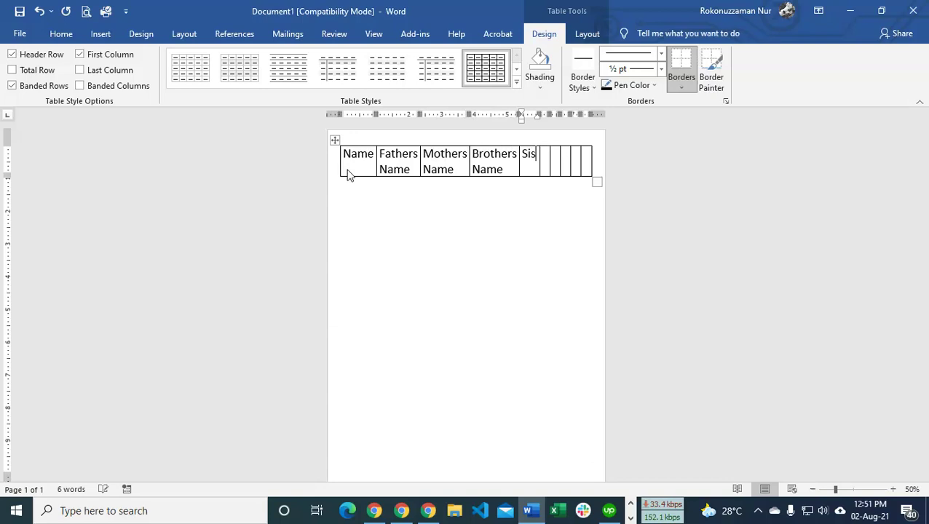
pyautogui.write('ther')
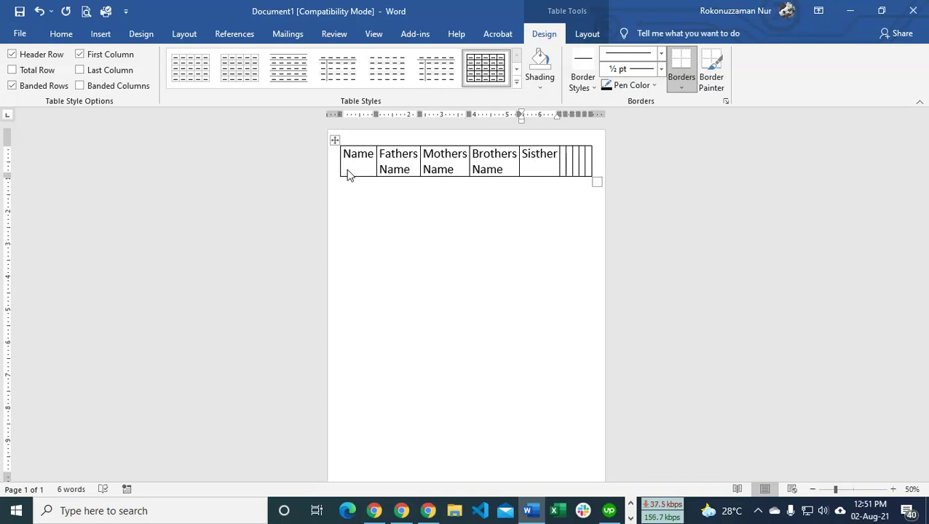
pyautogui.press('BackSpace')
pyautogui.press('BackSpace')
pyautogui.press('BackSpace')
pyautogui.write('e')
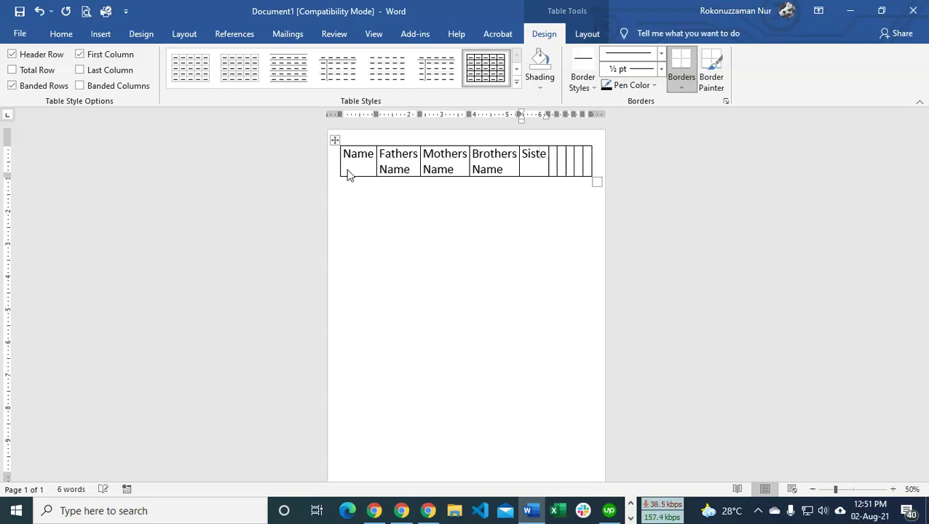
pyautogui.write("r's Name")
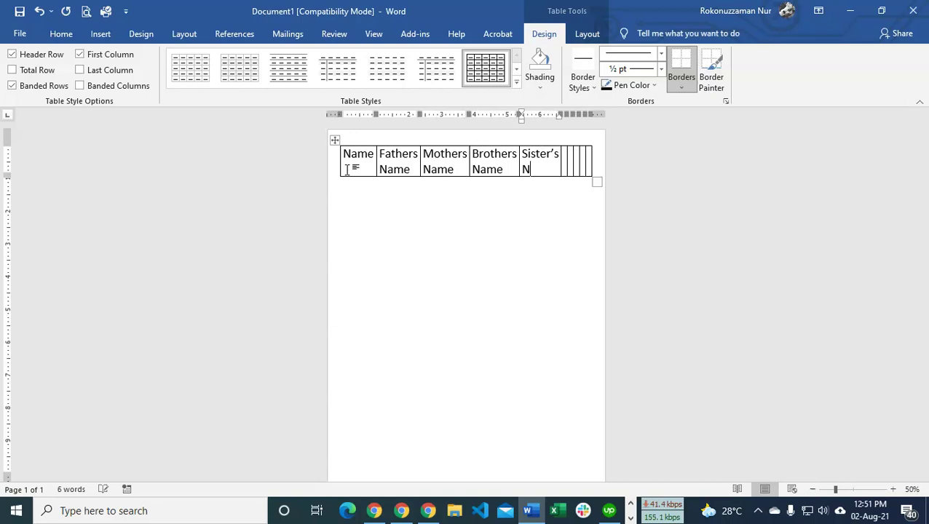
# Enter the heading GF's Name in the sixth cell of the table.
pyautogui.press('Tab')
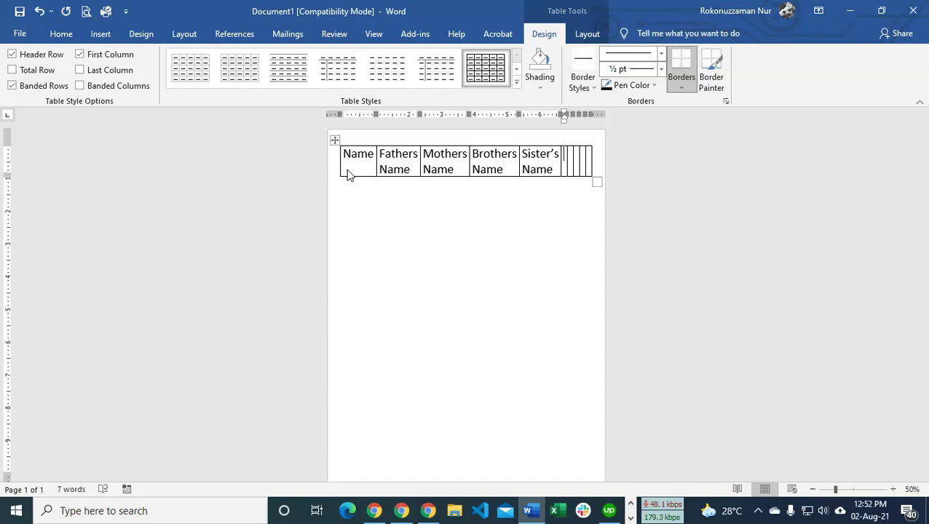
pyautogui.write('GF')
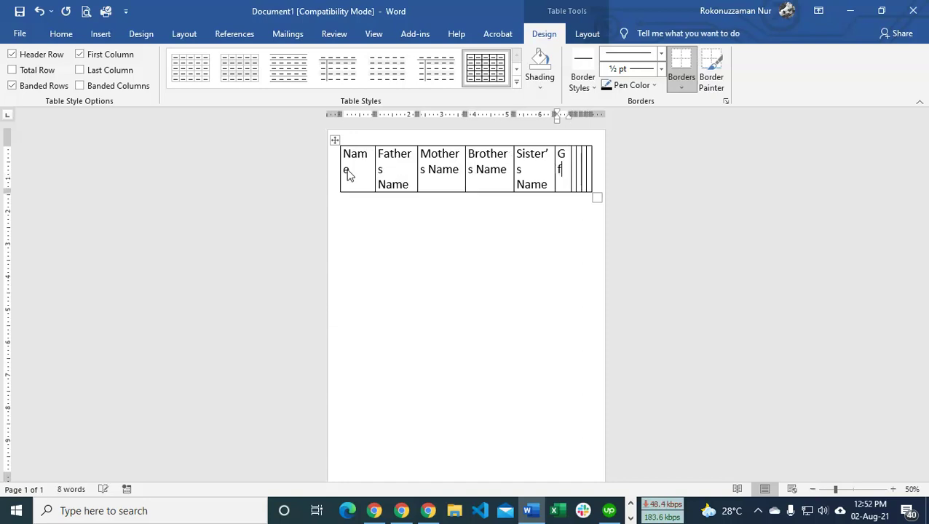
pyautogui.write("'s Na")
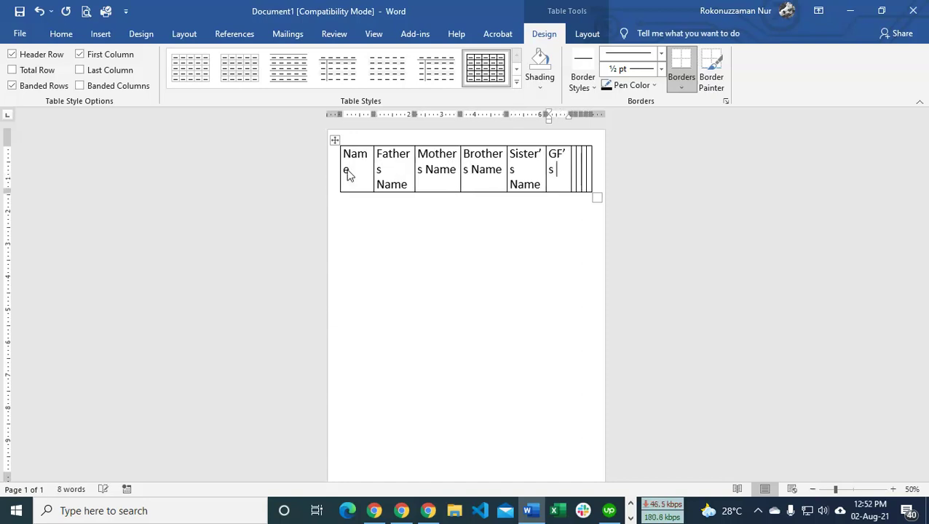
pyautogui.write('me')
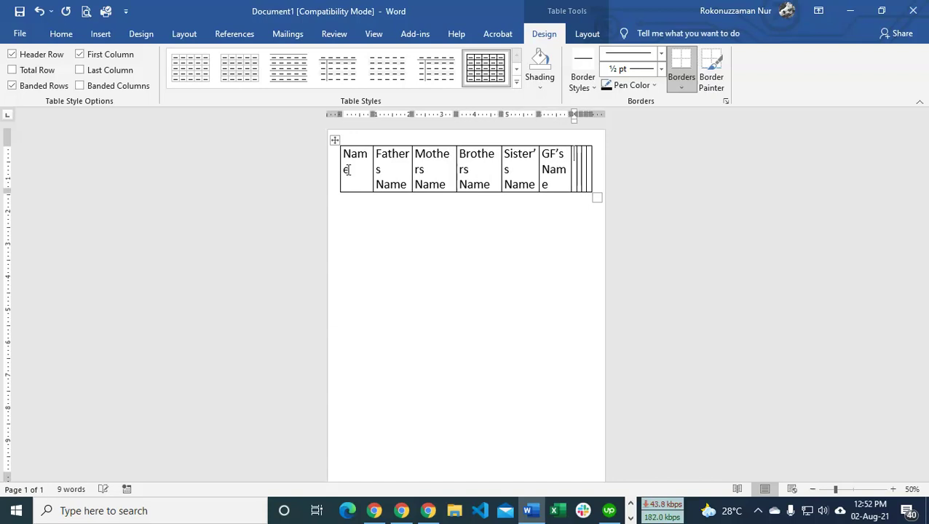
# Enter the heading Hobu Sosur's Name in the seventh cell of the table.
pyautogui.press('Tab')
pyautogui.write('Hob')
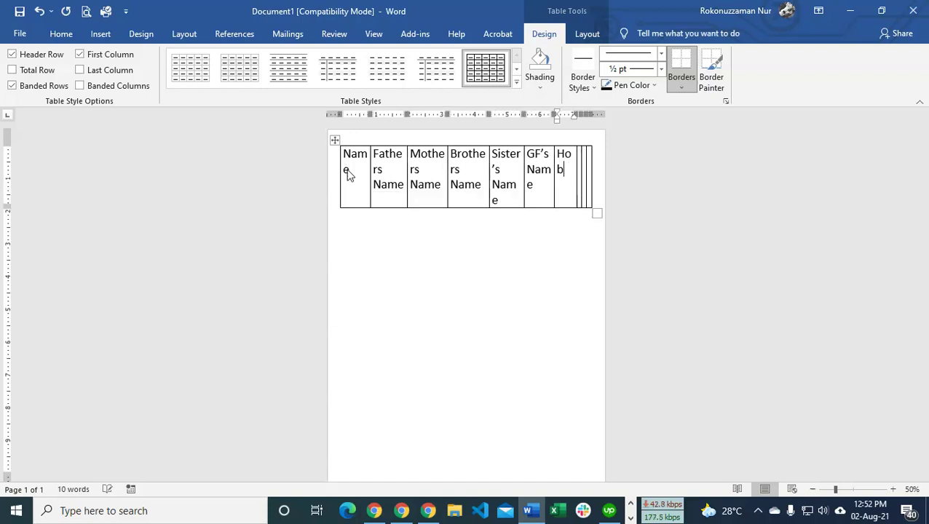
pyautogui.write('u Sosu')
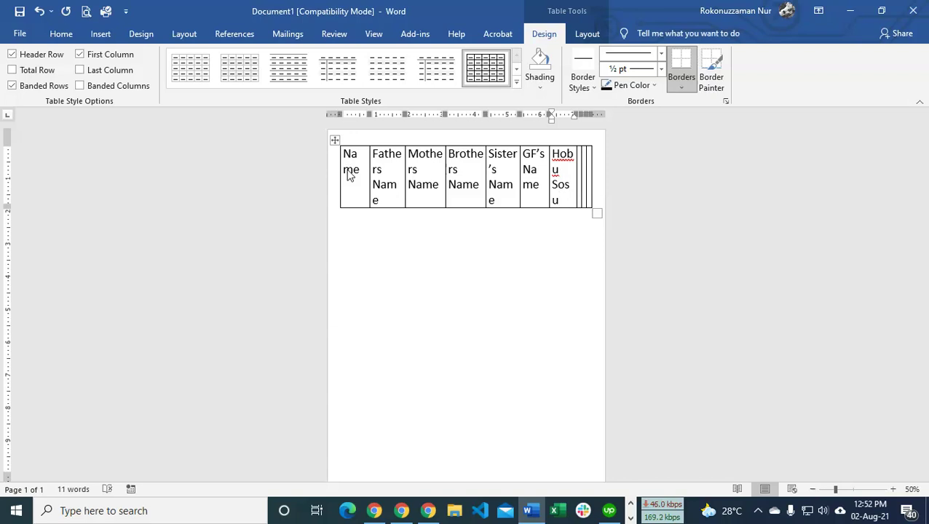
pyautogui.write("r's Name")
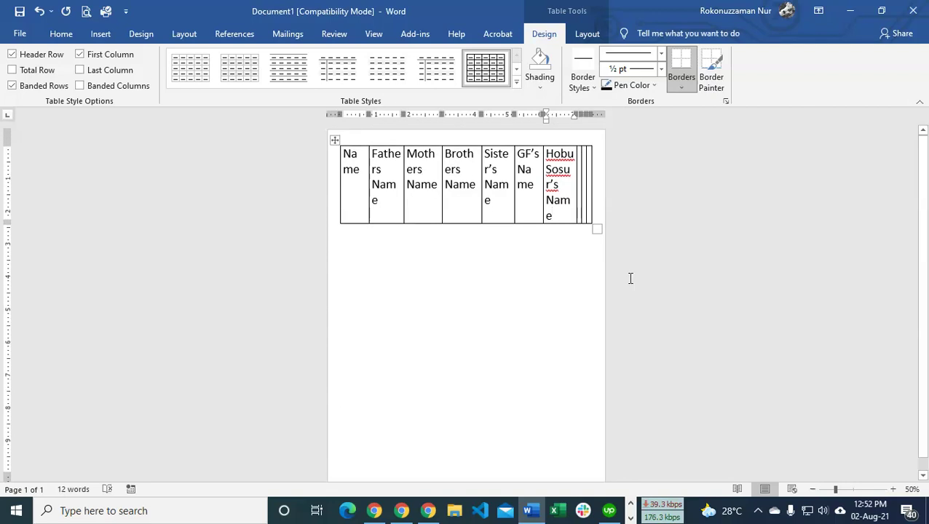
# Switch the page orientation to Landscape to give the wide table more room.
pyautogui.click(186, 33)
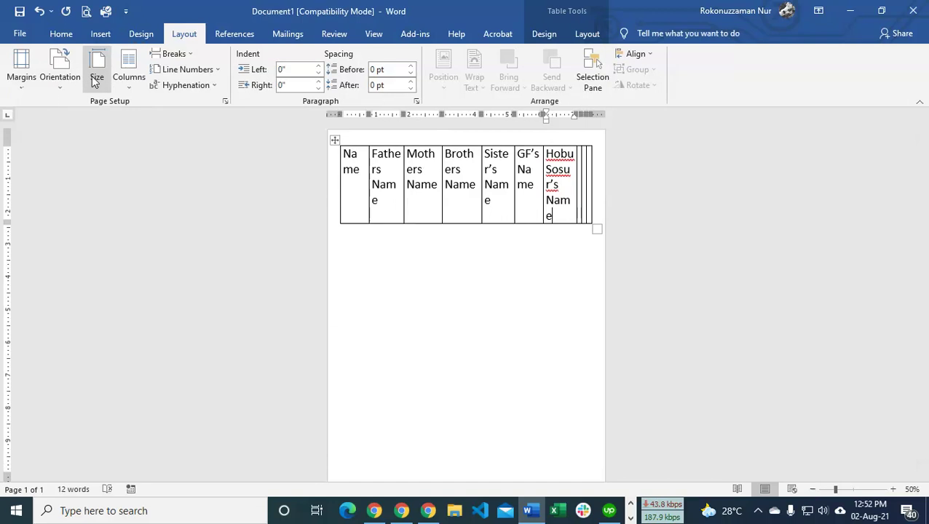
pyautogui.click(58, 79)
pyautogui.click(81, 140)
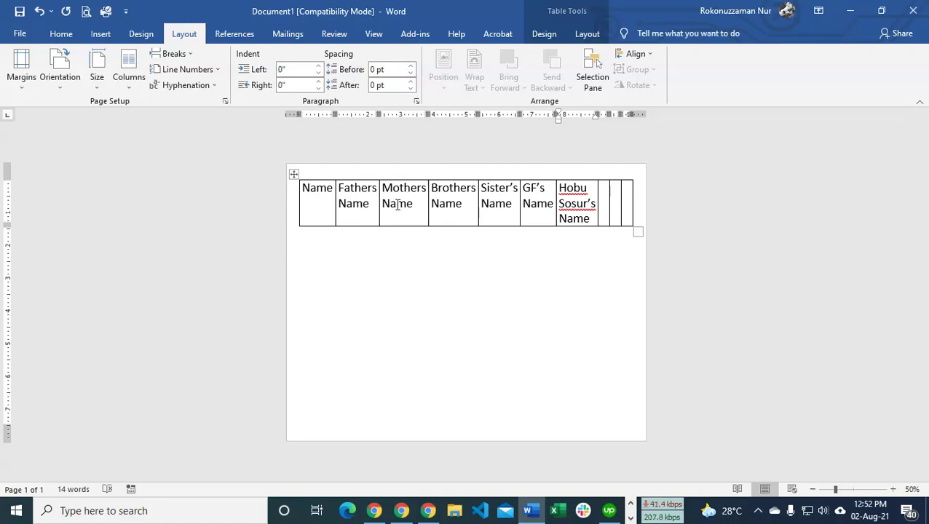
# Select the whole table and reduce its font size to 24.
pyautogui.moveTo(315, 201); pyautogui.dragTo(601, 205)
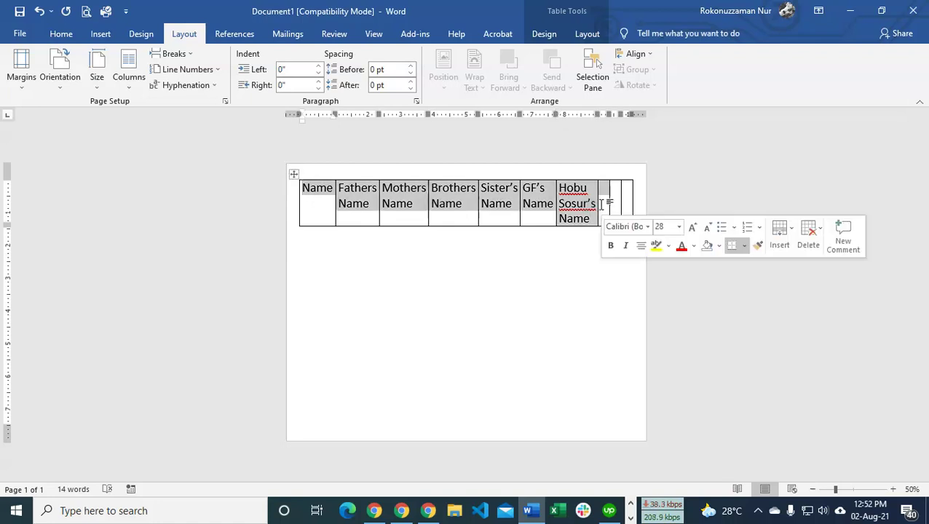
pyautogui.hotkey('ctrl', 'z')
pyautogui.hotkey('ctrl', 'y')
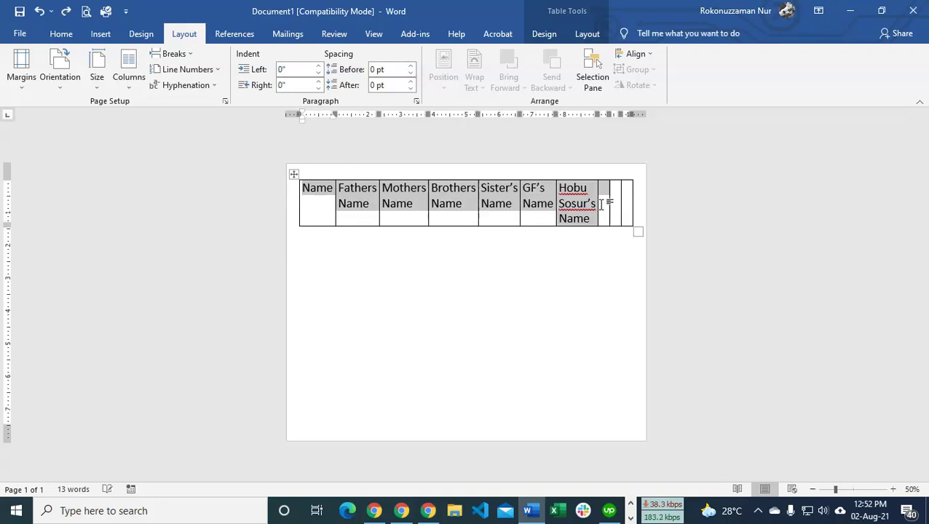
pyautogui.click(293, 175)
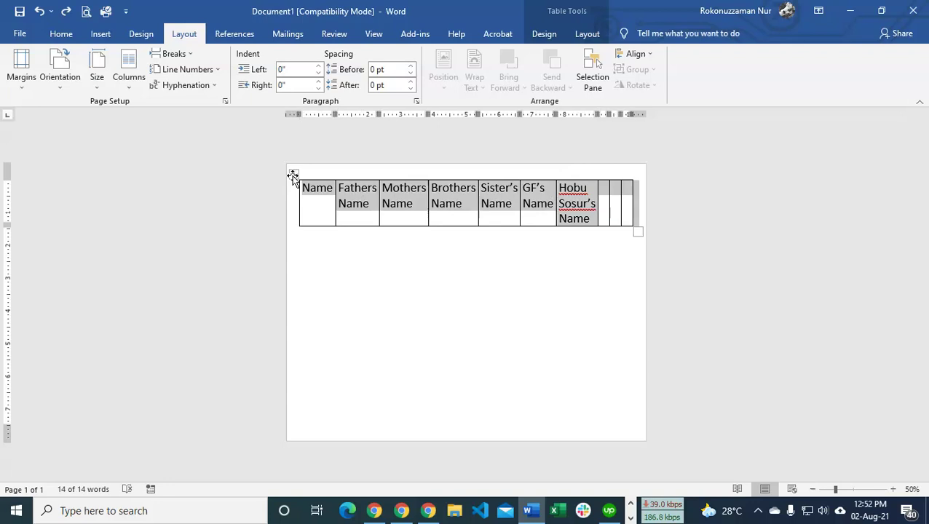
pyautogui.hotkey('ctrl', '[')
pyautogui.hotkey('ctrl', '[')
pyautogui.hotkey('ctrl', '[')
pyautogui.hotkey('ctrl', '[')
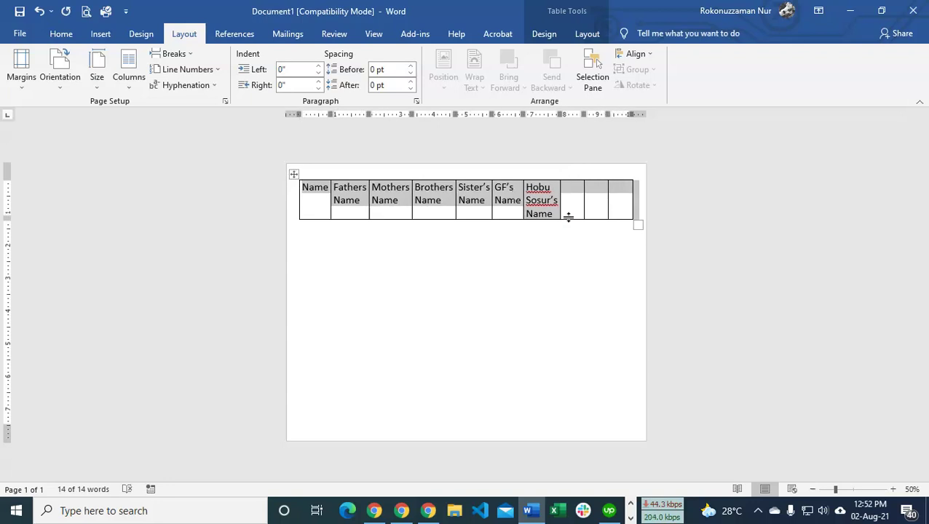
# Copy the Fathers Name, Mothers Name and Brothers Name cells and paste them after the Hobu Sosur's Name cell.
pyautogui.click(403, 194)
pyautogui.moveTo(332, 187); pyautogui.dragTo(441, 200)
pyautogui.click(367, 204)
pyautogui.hotkey('ctrl', 'c')
pyautogui.click(567, 204)
pyautogui.hotkey('ctrl', 'v')
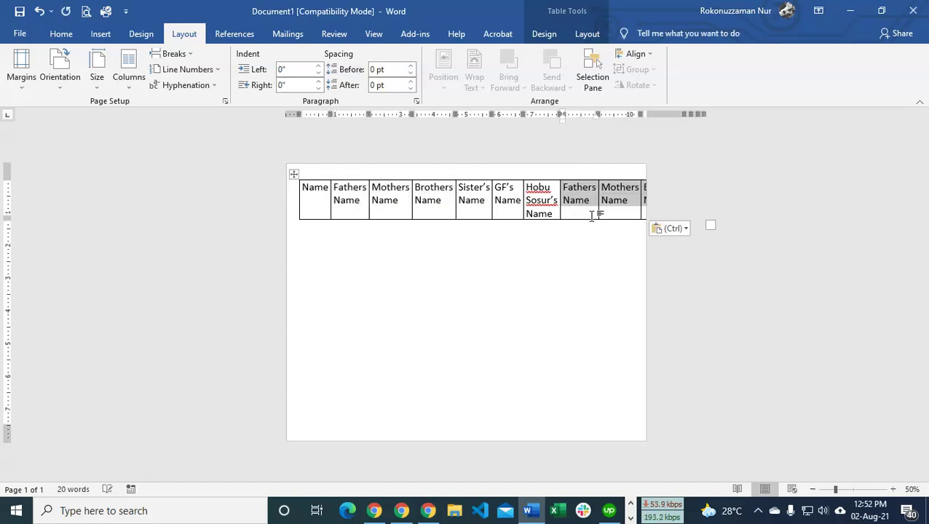
# Return the page orientation to Portrait with the widened table on the page.
pyautogui.click(591, 255)
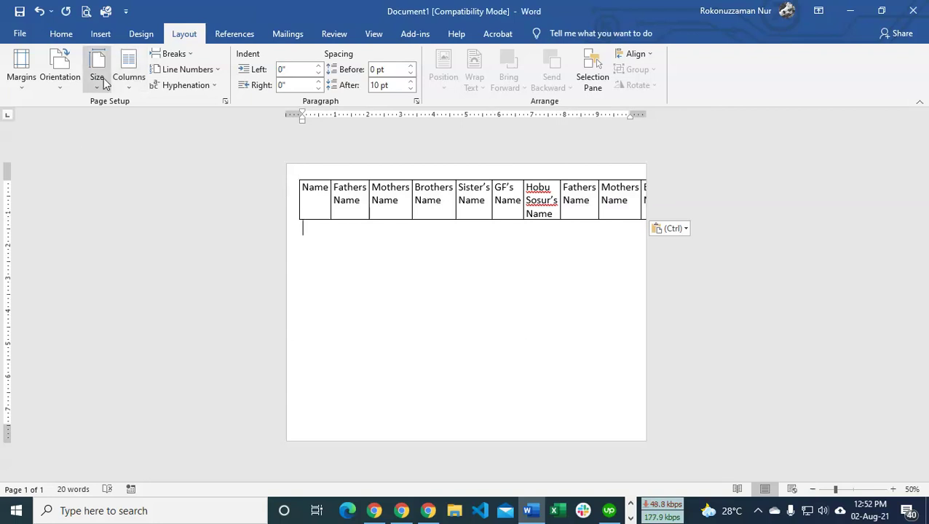
pyautogui.click(59, 76)
pyautogui.click(76, 108)
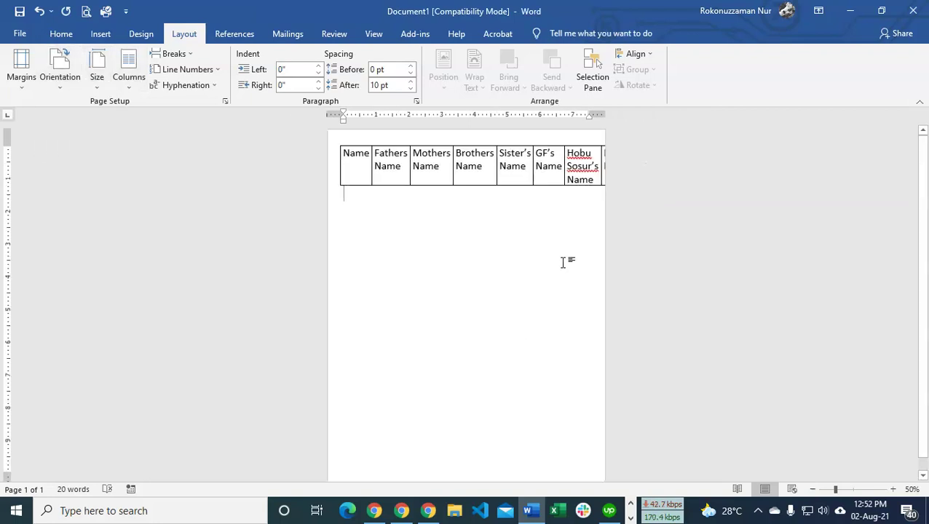
# Clear all headings from the table and delete the entire table.
pyautogui.click(335, 140)
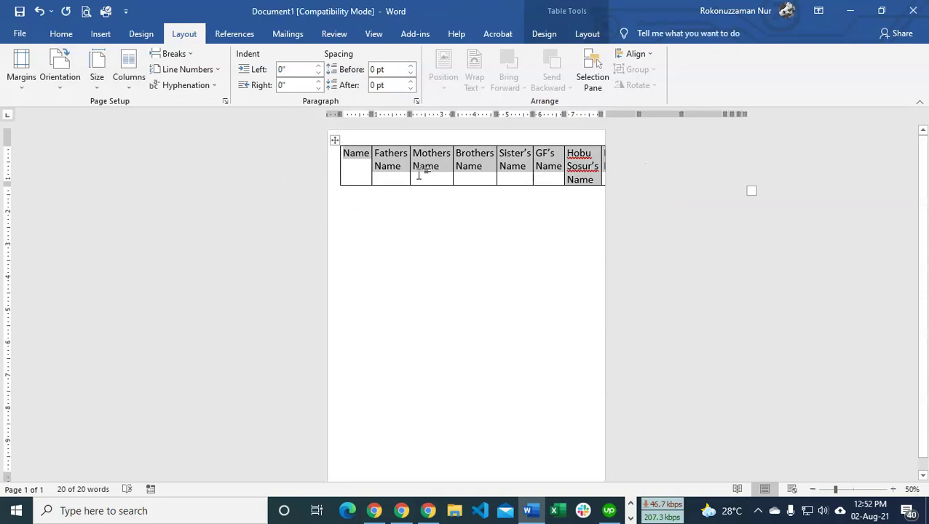
pyautogui.press('Delete')
pyautogui.click(333, 139)
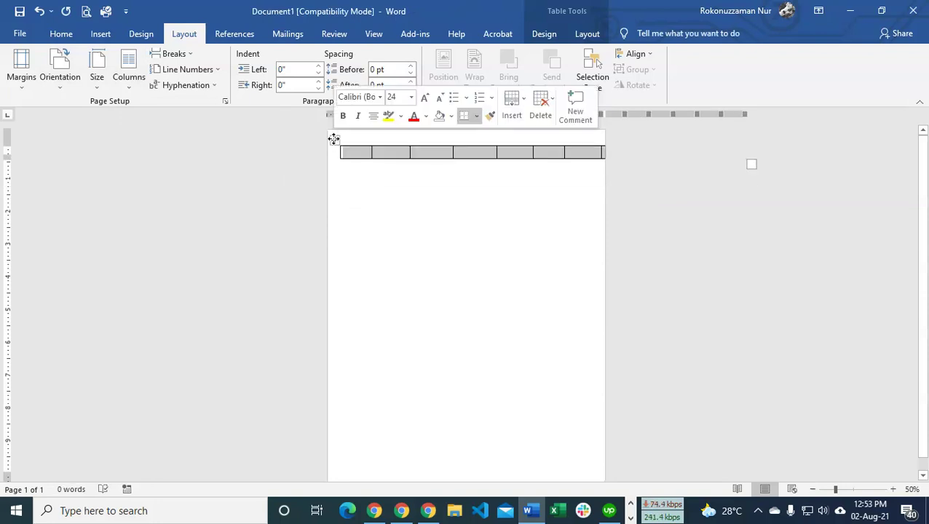
pyautogui.rightClick(334, 139)
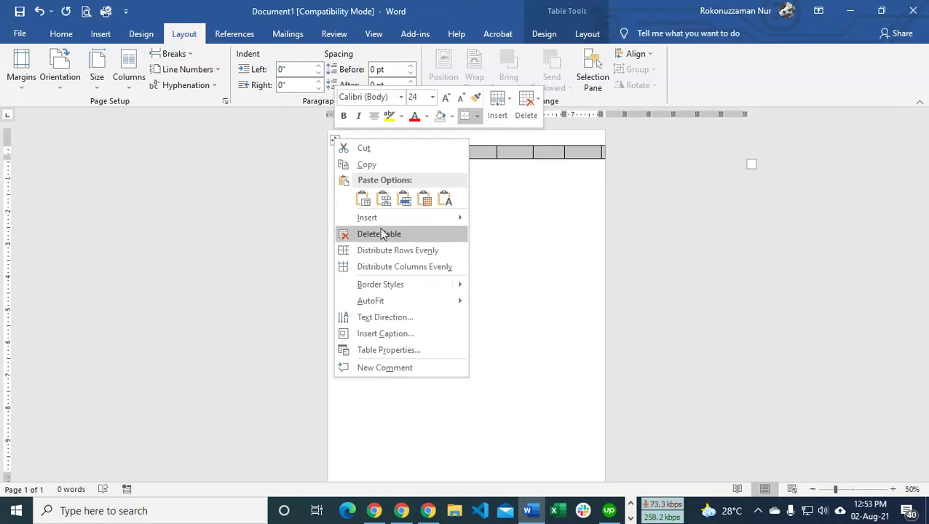
pyautogui.click(379, 233)
# Switch the blank page to Landscape, back to Portrait, and finally to Landscape again.
pyautogui.click(97, 72)
pyautogui.click(59, 72)
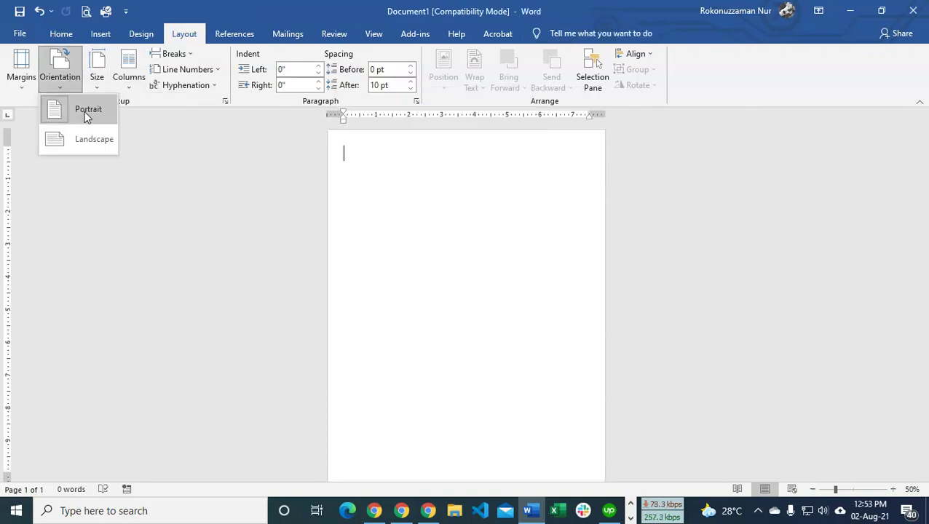
pyautogui.click(82, 141)
pyautogui.click(58, 69)
pyautogui.click(65, 108)
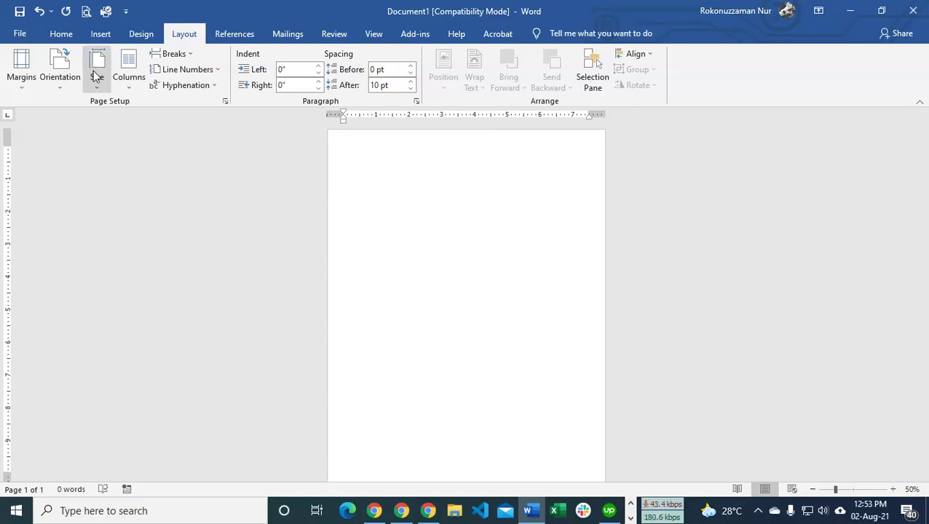
pyautogui.click(73, 86)
pyautogui.click(73, 138)
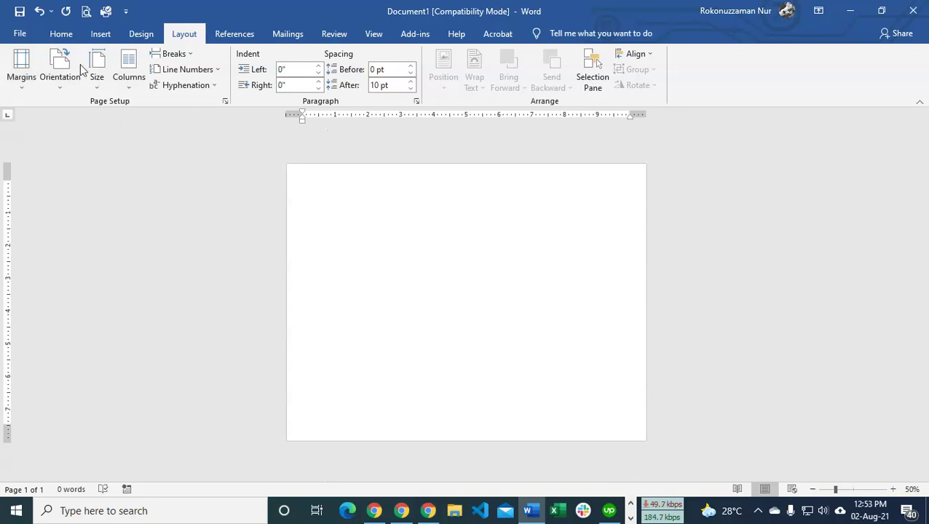
# Insert a table with ten columns and one row on the landscape page.
pyautogui.click(103, 36)
pyautogui.click(99, 86)
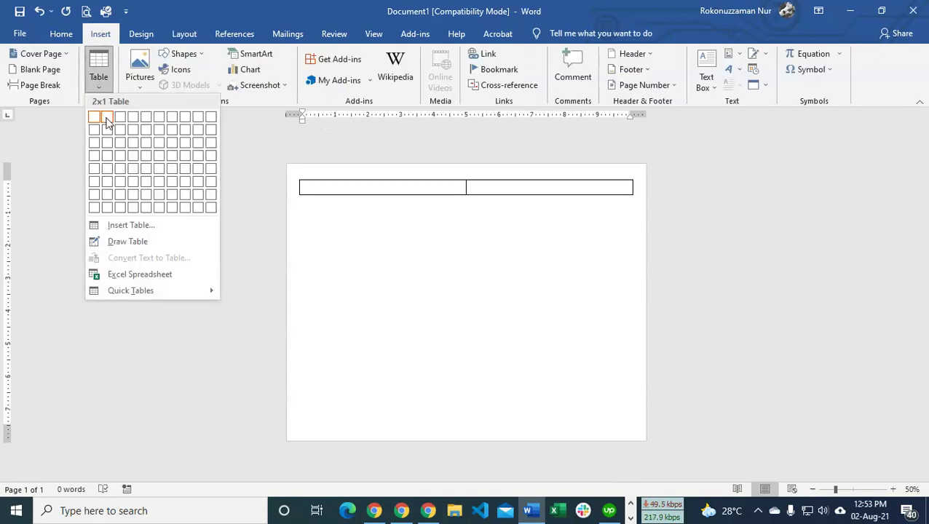
pyautogui.click(211, 119)
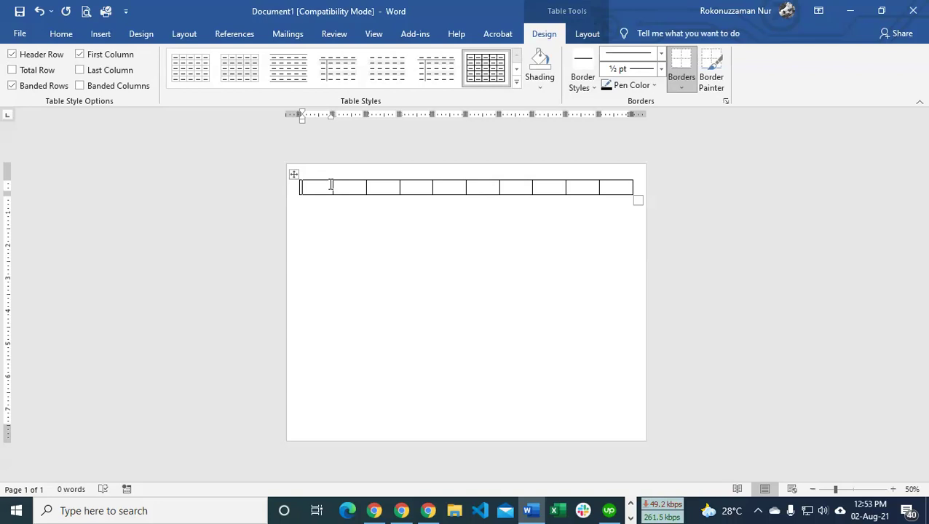
# Paste the copied Fathers, Mothers and Brothers Name cells twice in a row at the start of the new table.
pyautogui.hotkey('ctrl', 'v')
pyautogui.click(426, 199)
pyautogui.hotkey('ctrl', 'v')
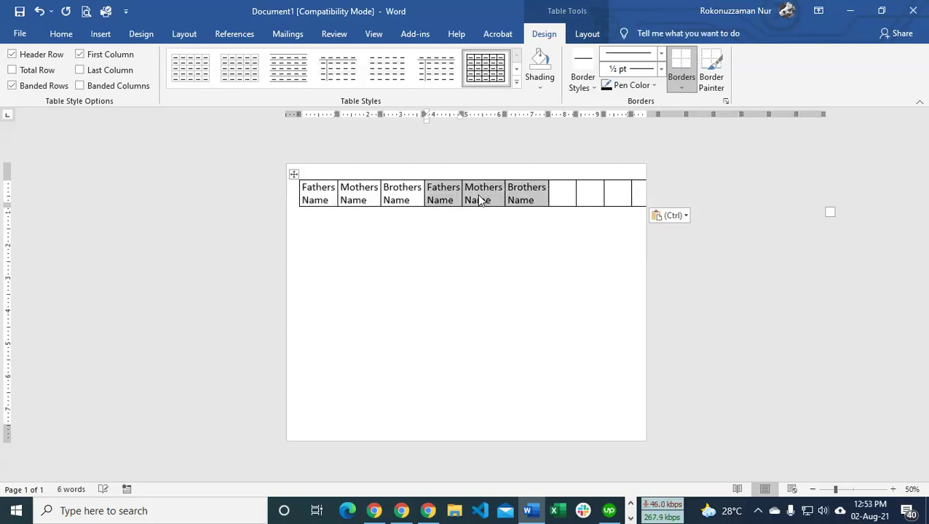
pyautogui.click(555, 193)
# Select the whole table and reduce its font size to 14.
pyautogui.click(294, 175)
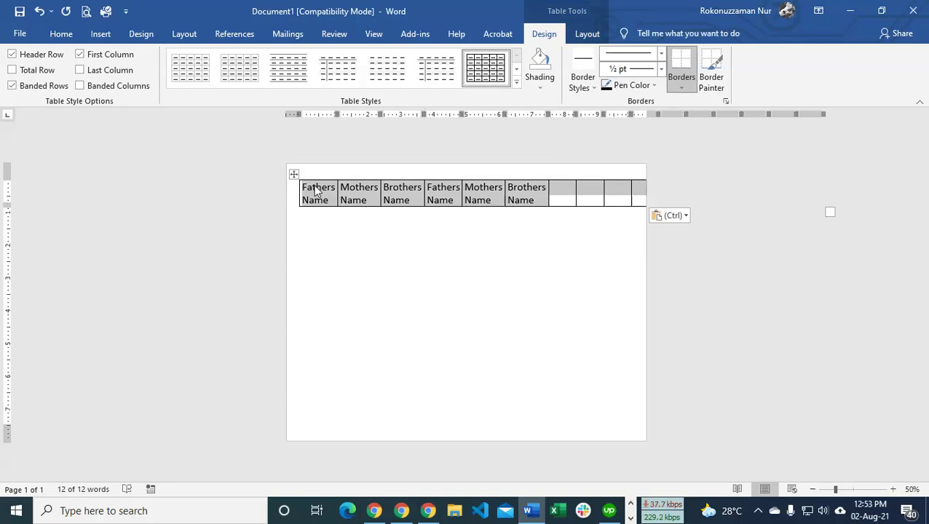
pyautogui.hotkey('ctrl', '[')
pyautogui.hotkey('ctrl', '[')
pyautogui.hotkey('ctrl', '[')
pyautogui.hotkey('ctrl', '[')
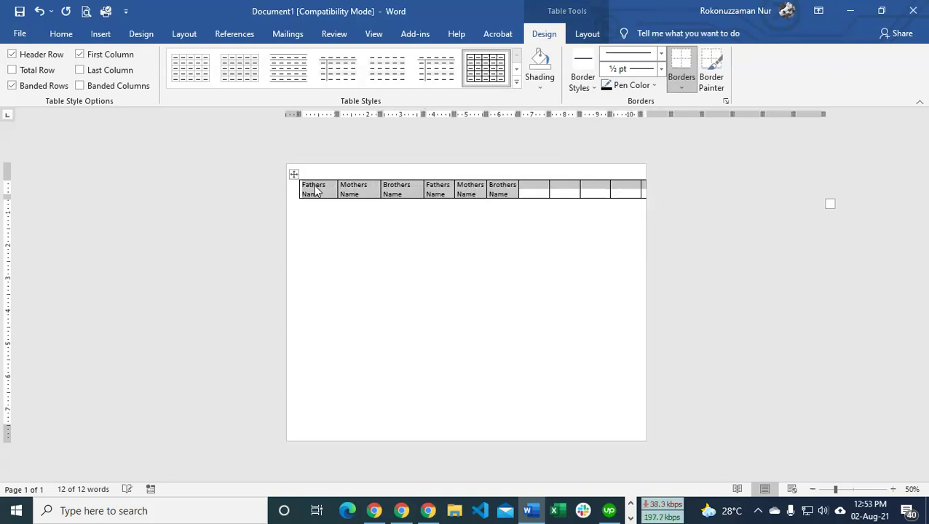
pyautogui.hotkey('ctrl', '[')
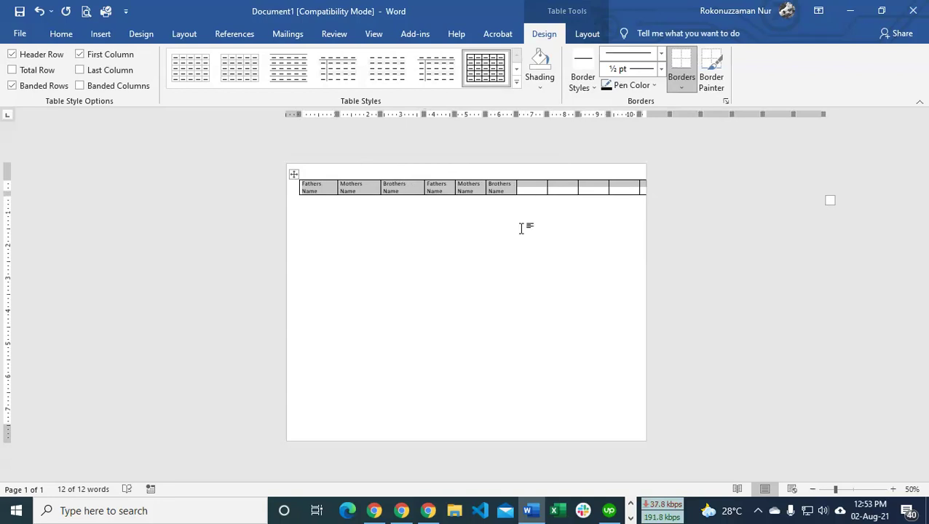
# Delete the selected empty columns near the table's right end, and delete one more empty cell with Shift cells left.
pyautogui.click(524, 226)
pyautogui.moveTo(590, 192); pyautogui.dragTo(628, 189)
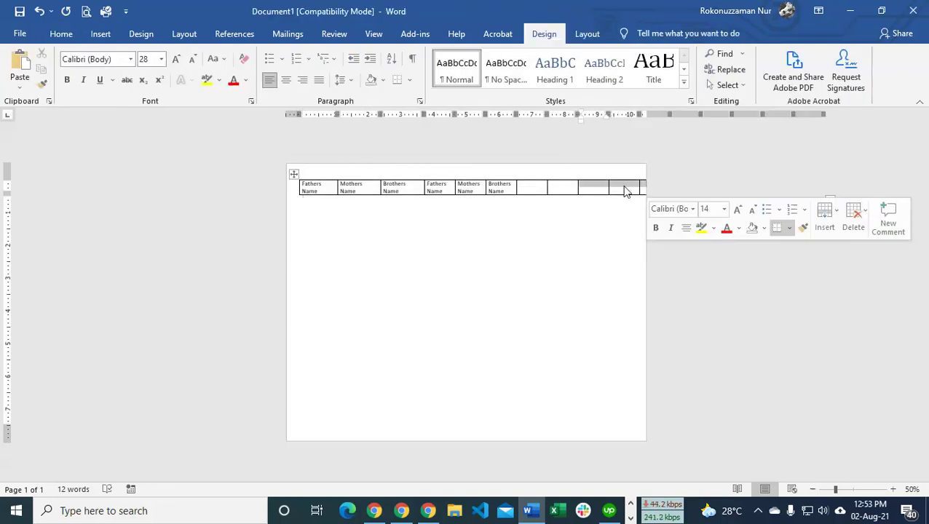
pyautogui.rightClick(622, 188)
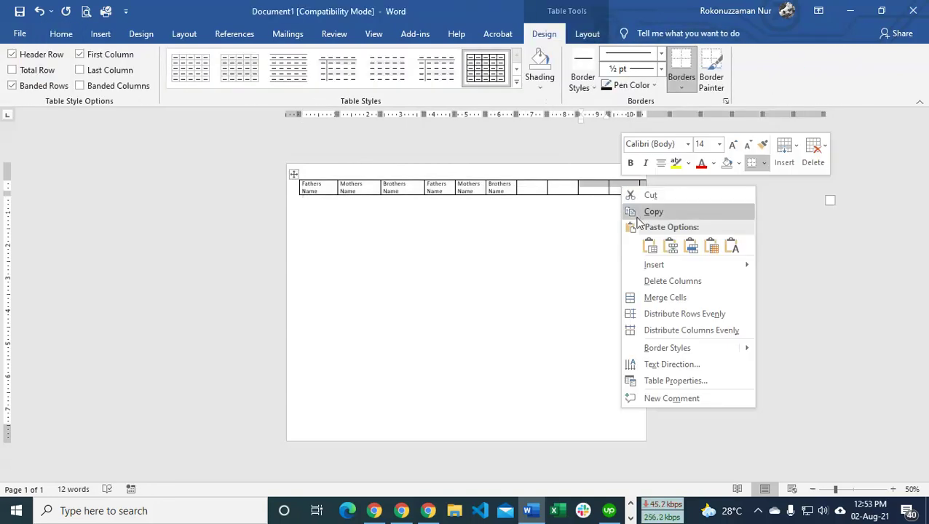
pyautogui.click(641, 331)
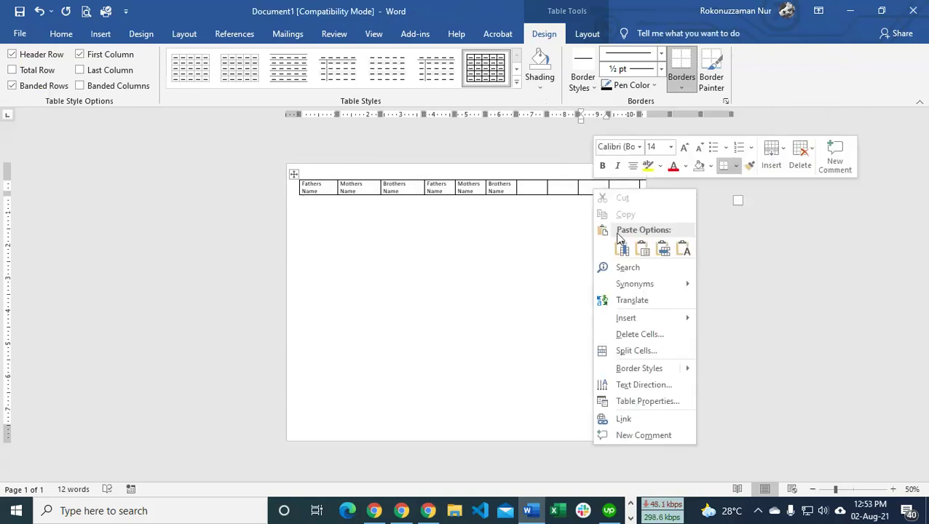
pyautogui.rightClick(591, 188)
pyautogui.click(635, 335)
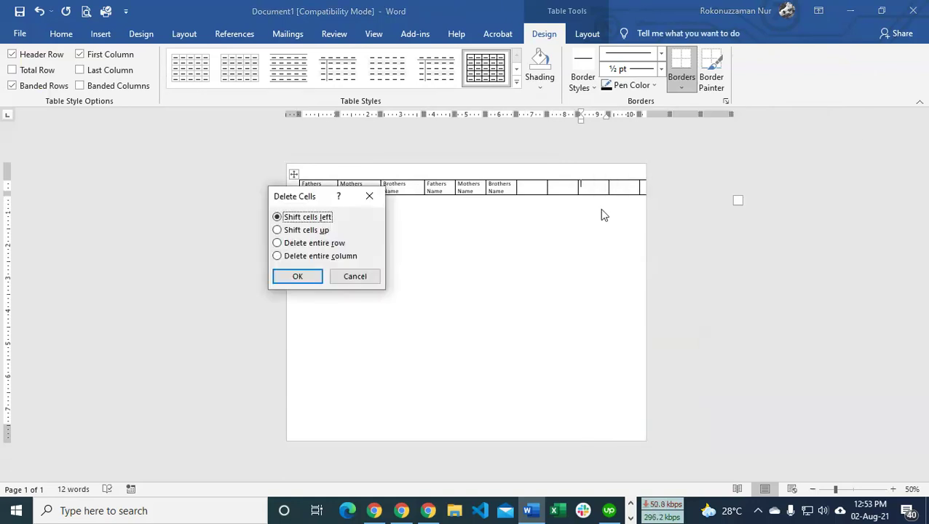
pyautogui.click(305, 274)
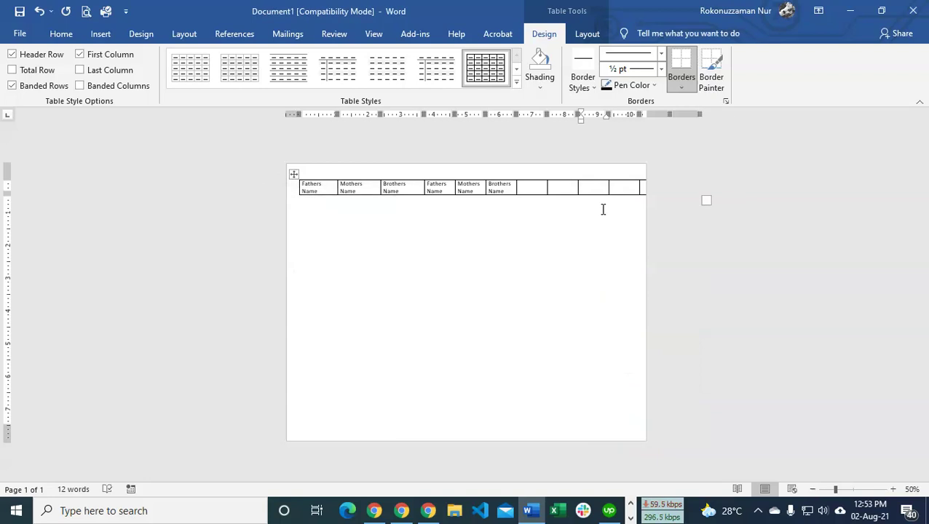
# Select the whole table and delete it from the landscape page.
pyautogui.click(294, 173)
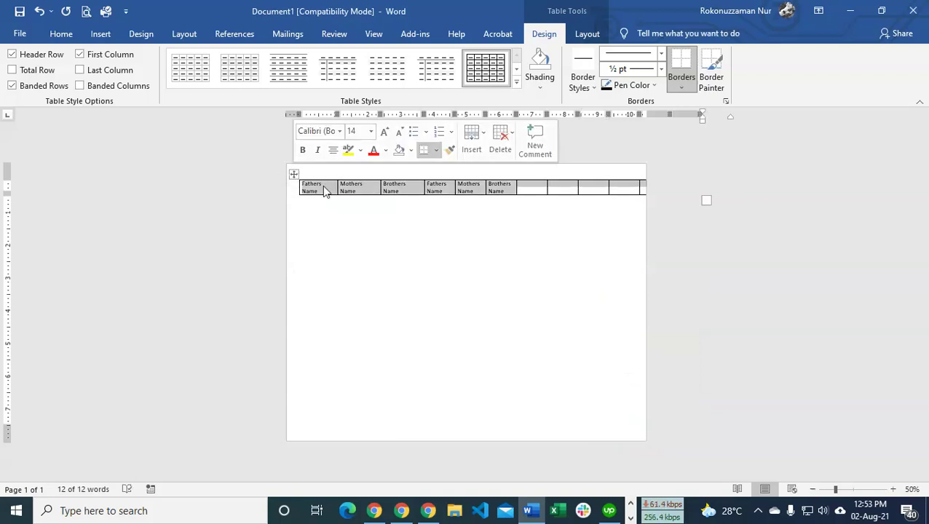
pyautogui.rightClick(359, 191)
pyautogui.click(399, 290)
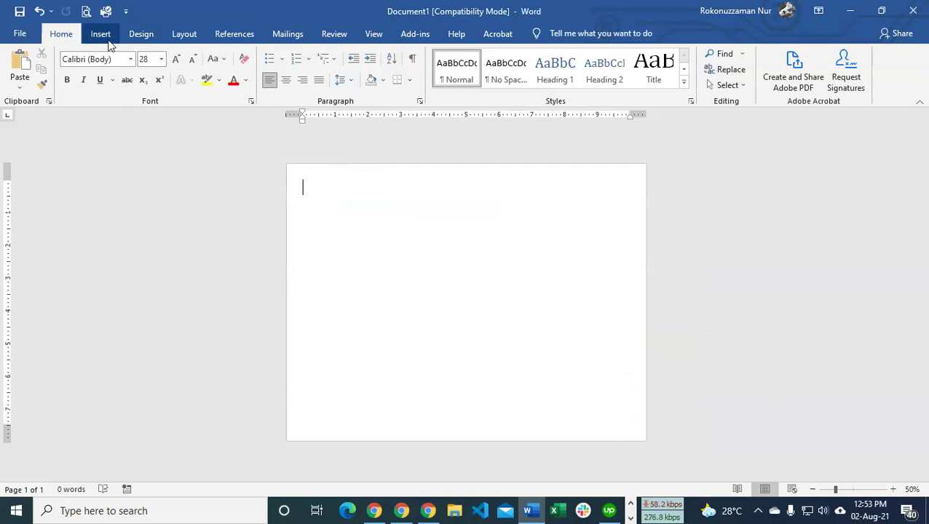
# Insert a 5x1 table on the blank landscape page and paste the copied Fathers, Mothers and Brothers Name cells into its start.
pyautogui.click(103, 34)
pyautogui.click(98, 81)
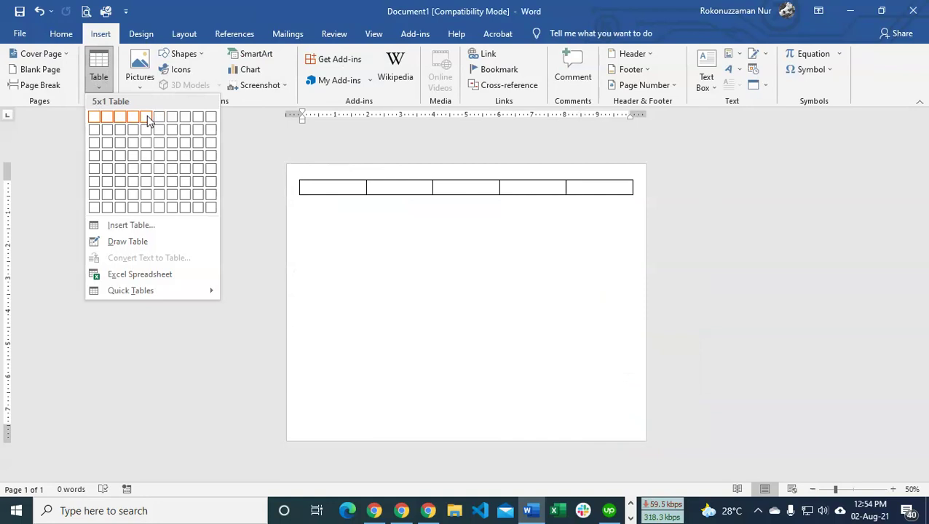
pyautogui.click(147, 119)
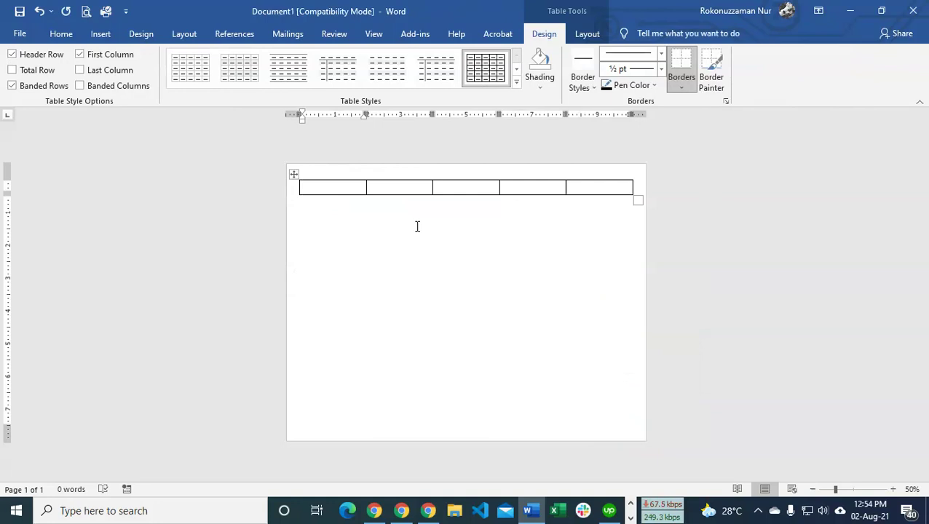
pyautogui.hotkey('ctrl', 'v')
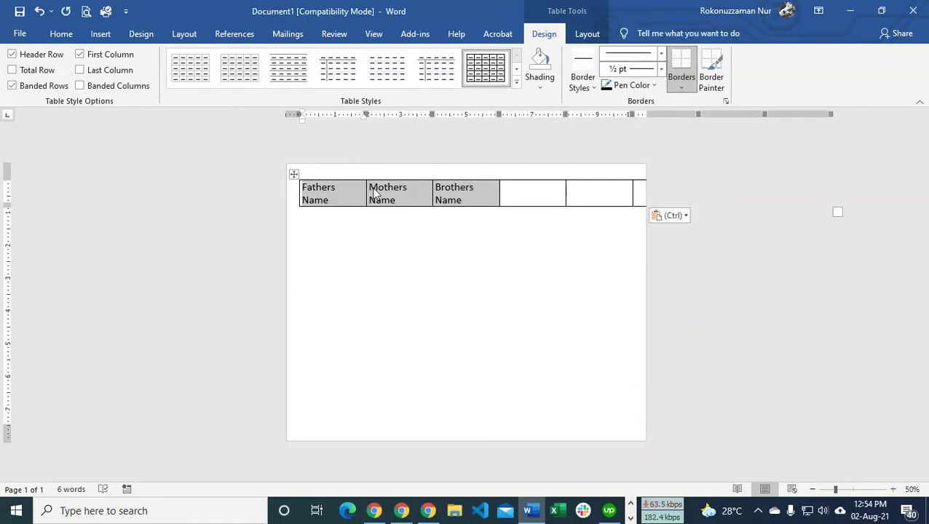
# Select the whole table and set its font size to 16.
pyautogui.click(61, 34)
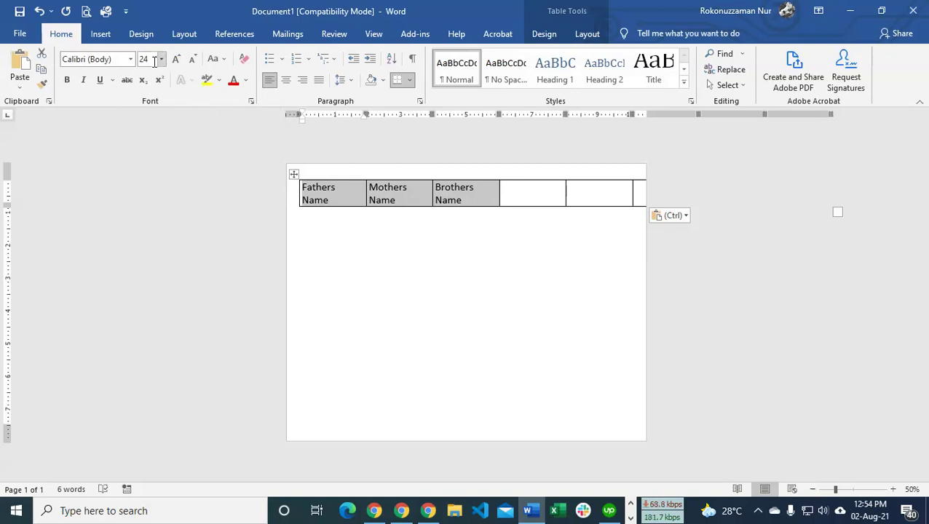
pyautogui.click(186, 35)
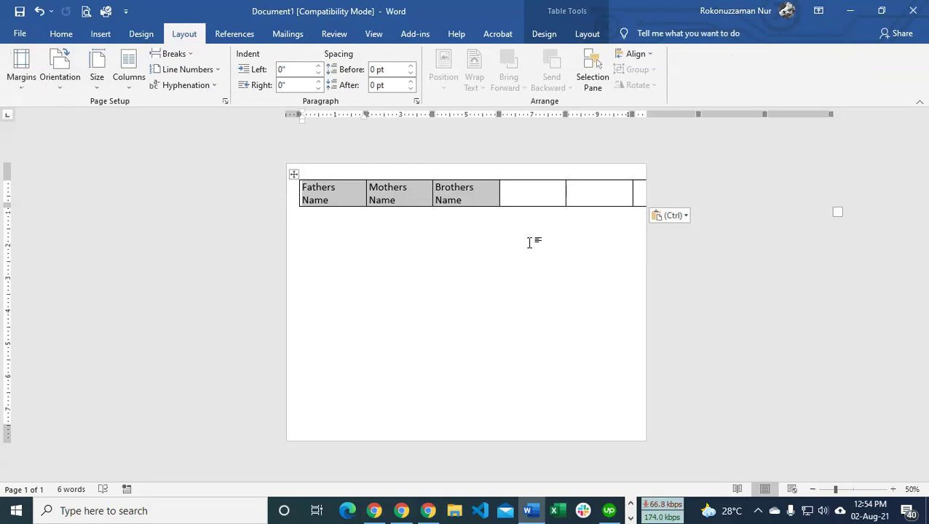
pyautogui.click(62, 34)
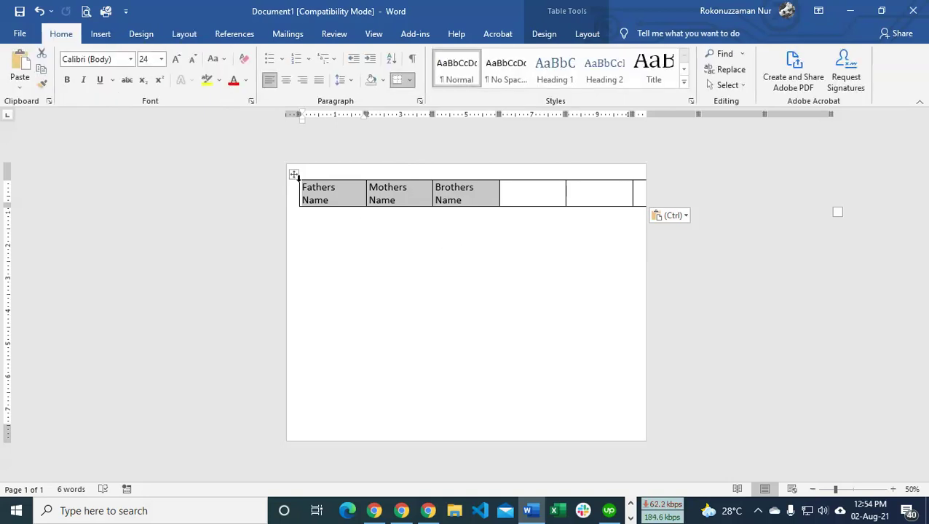
pyautogui.click(293, 175)
pyautogui.click(161, 59)
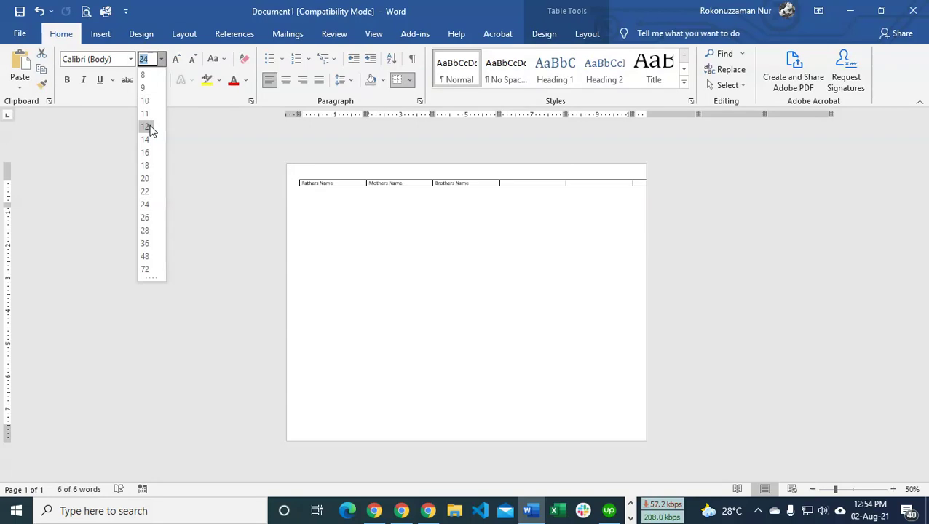
pyautogui.click(145, 153)
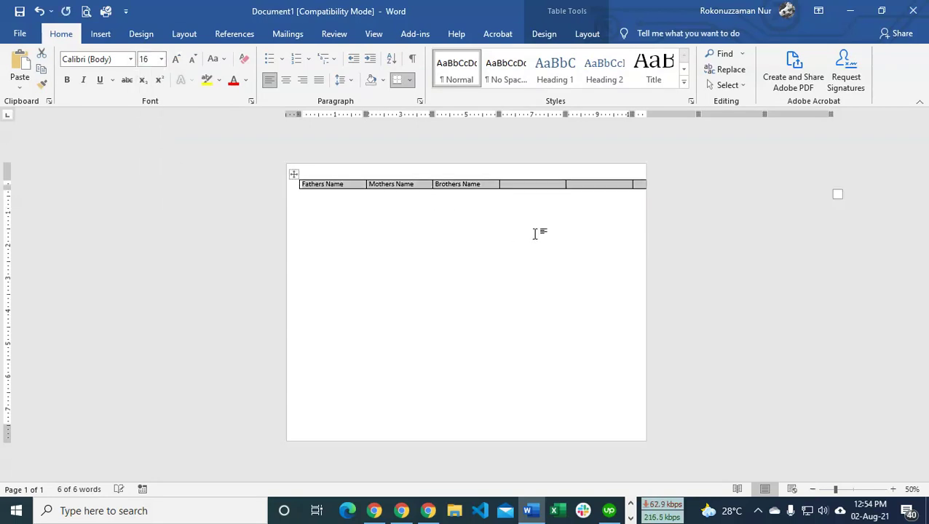
# Switch the page orientation to Portrait with the table in place, and return it to Landscape.
pyautogui.keyDown('ctrl'); pyautogui.scroll(2, 568, 238); pyautogui.keyUp('ctrl')
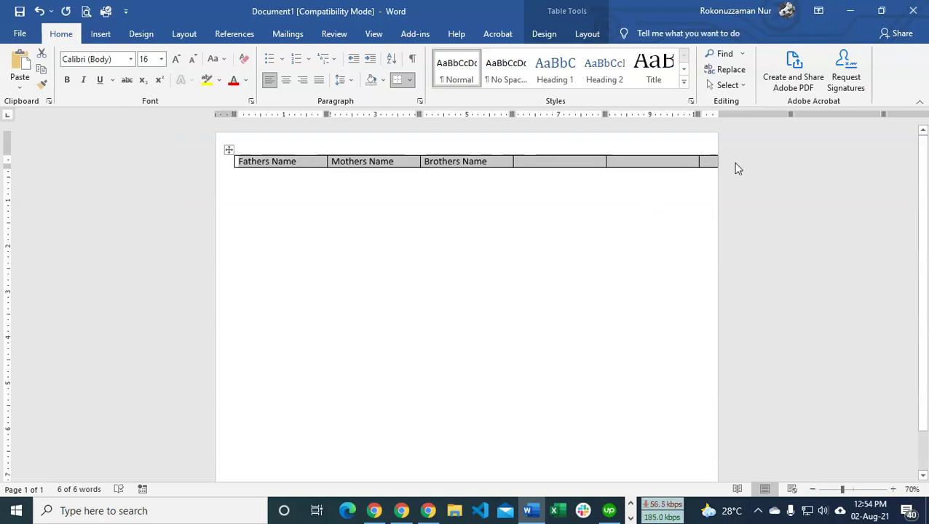
pyautogui.click(649, 193)
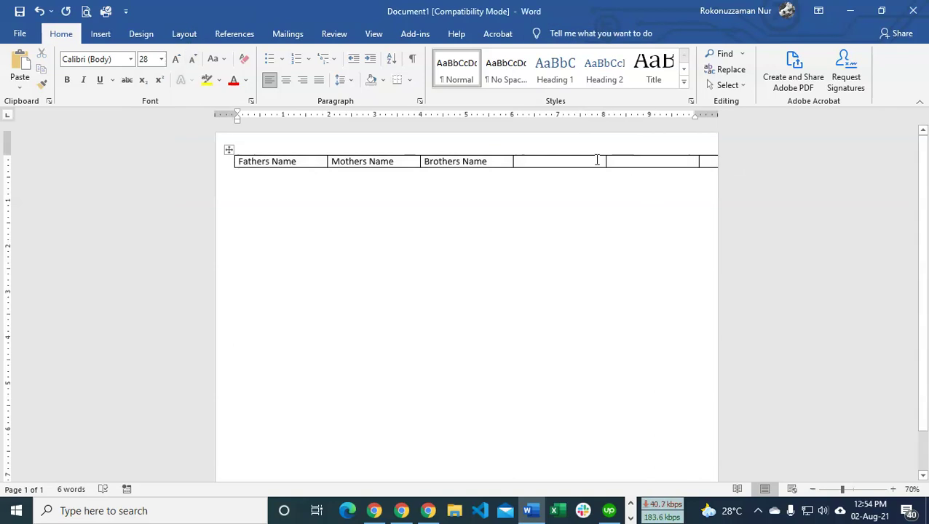
pyautogui.click(184, 34)
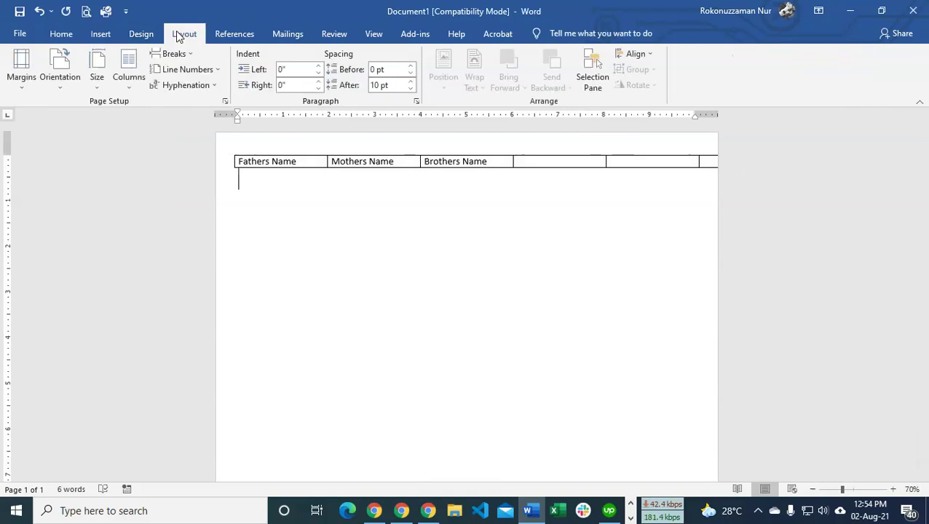
pyautogui.click(53, 87)
pyautogui.click(69, 107)
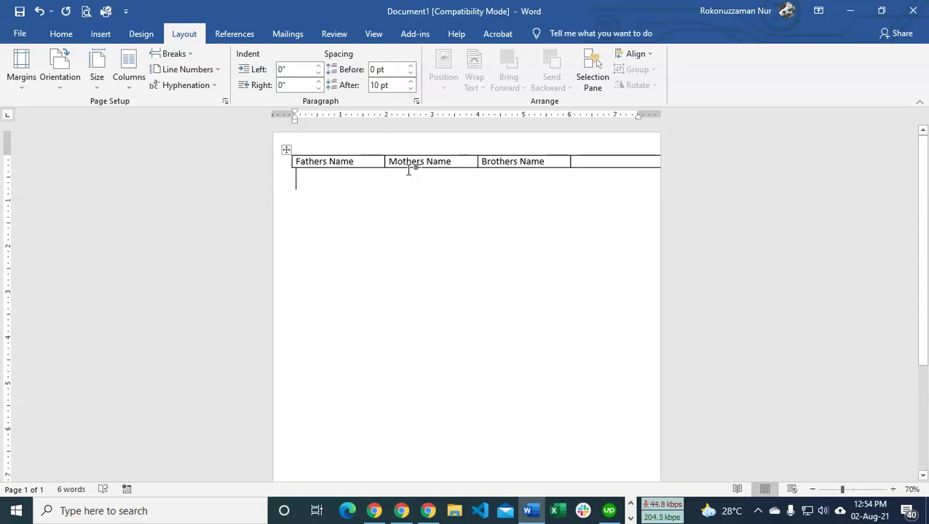
pyautogui.click(284, 152)
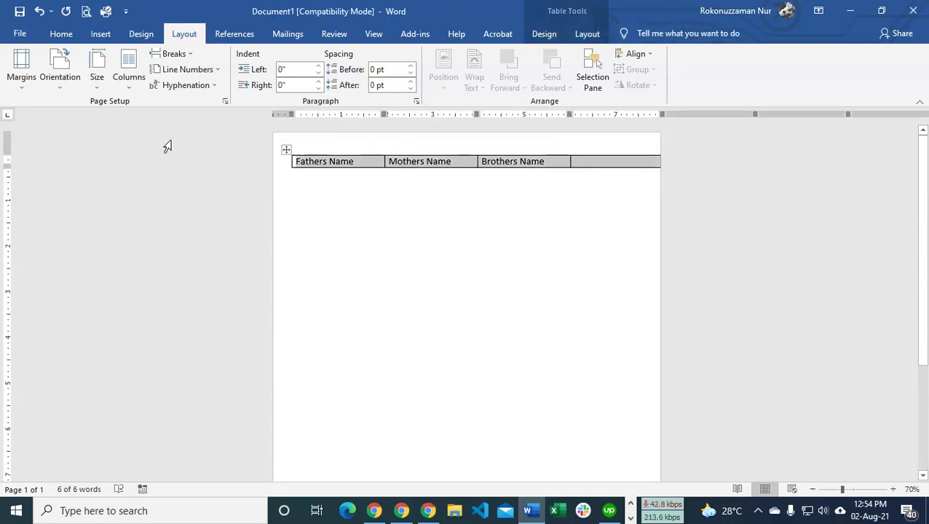
pyautogui.click(71, 66)
pyautogui.click(91, 140)
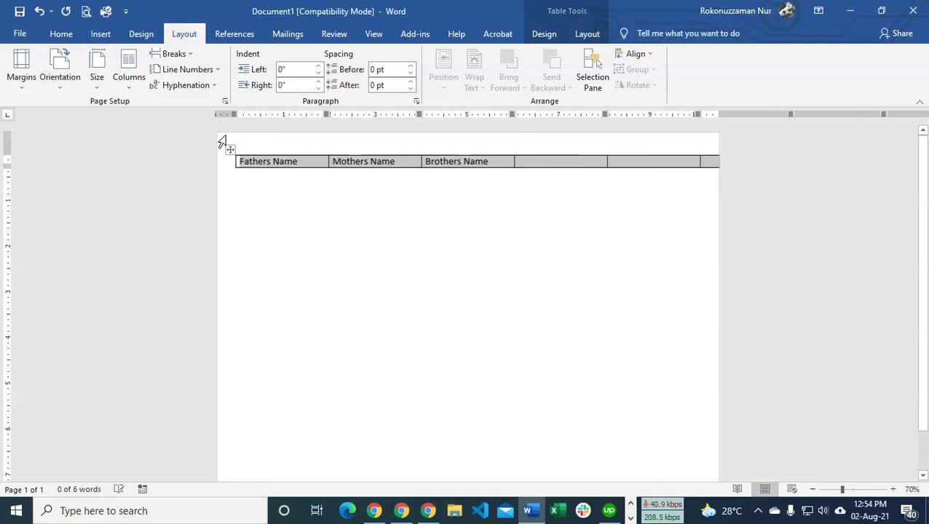
# Delete the surplus empty columns so the table ends within the landscape page, keeping two empty columns after Brothers Name.
pyautogui.click(535, 170)
pyautogui.moveTo(603, 164); pyautogui.dragTo(734, 160)
pyautogui.rightClick(643, 163)
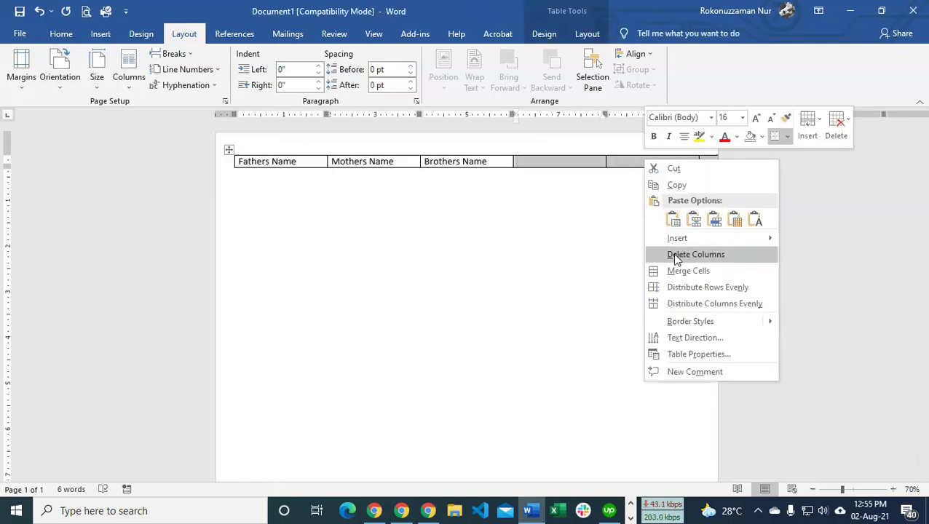
pyautogui.click(670, 252)
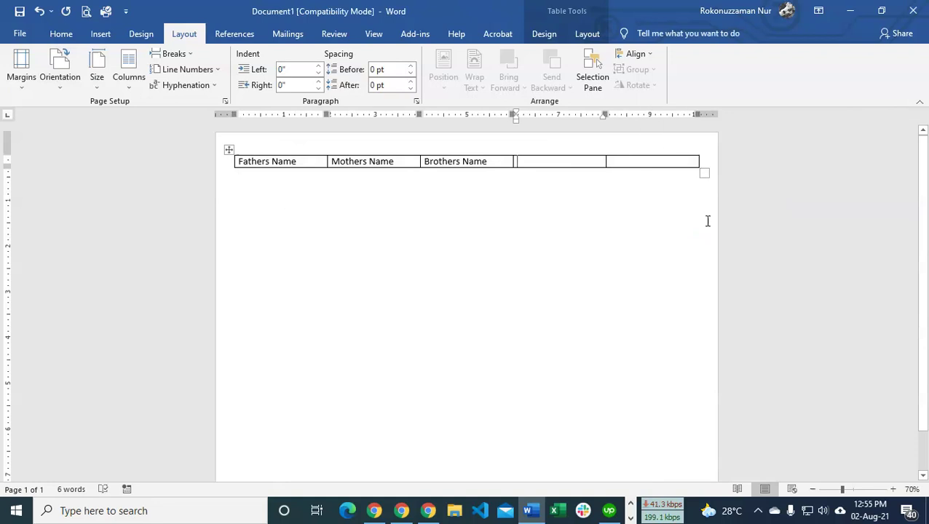
pyautogui.click(551, 204)
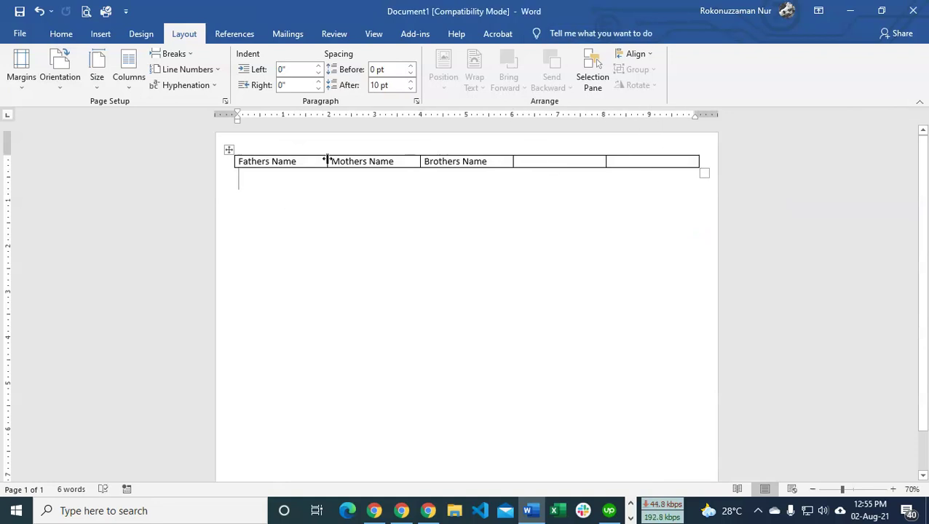
# Copy the Mothers Name and Brothers Name cells and paste them into the fourth and fifth columns.
pyautogui.moveTo(327, 162); pyautogui.dragTo(509, 162)
pyautogui.hotkey('ctrl', 'c')
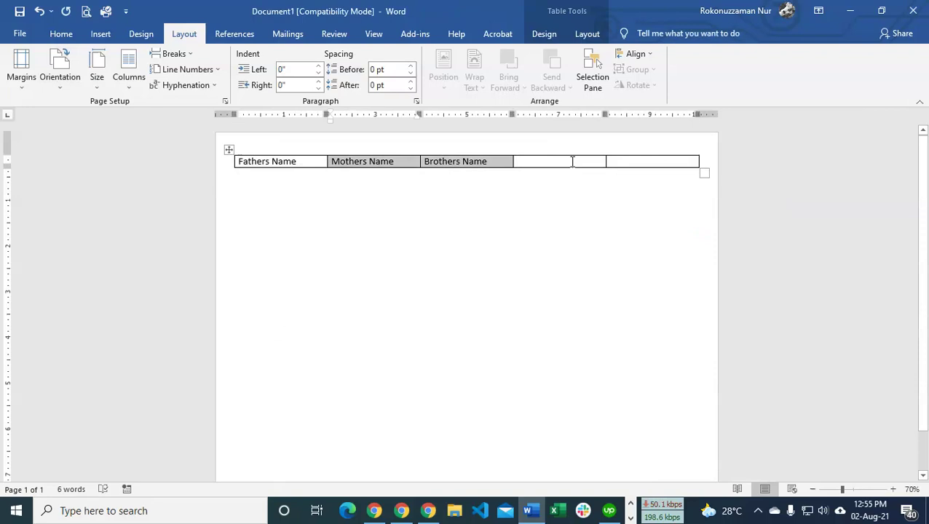
pyautogui.click(574, 165)
pyautogui.hotkey('ctrl', 'v')
pyautogui.click(589, 195)
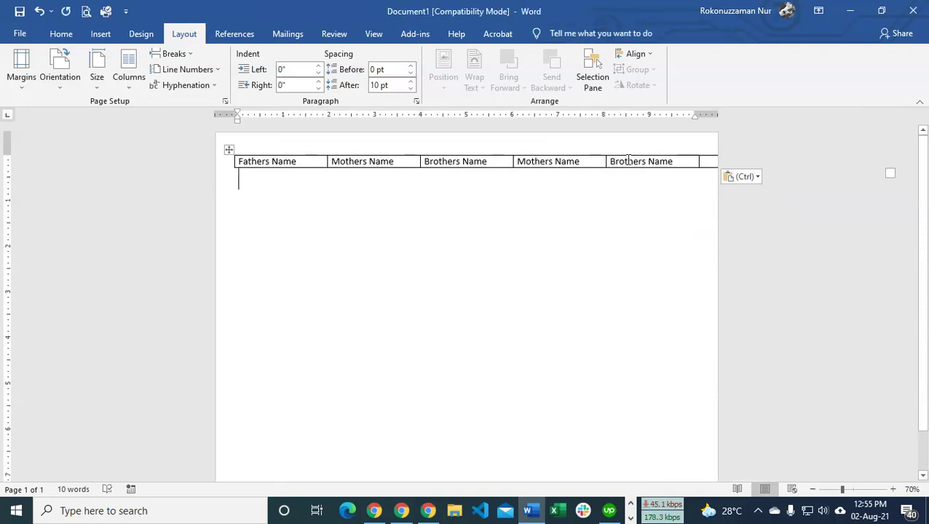
# Narrow the five name columns by moving their borders closer to the text.
pyautogui.moveTo(604, 161); pyautogui.dragTo(565, 162)
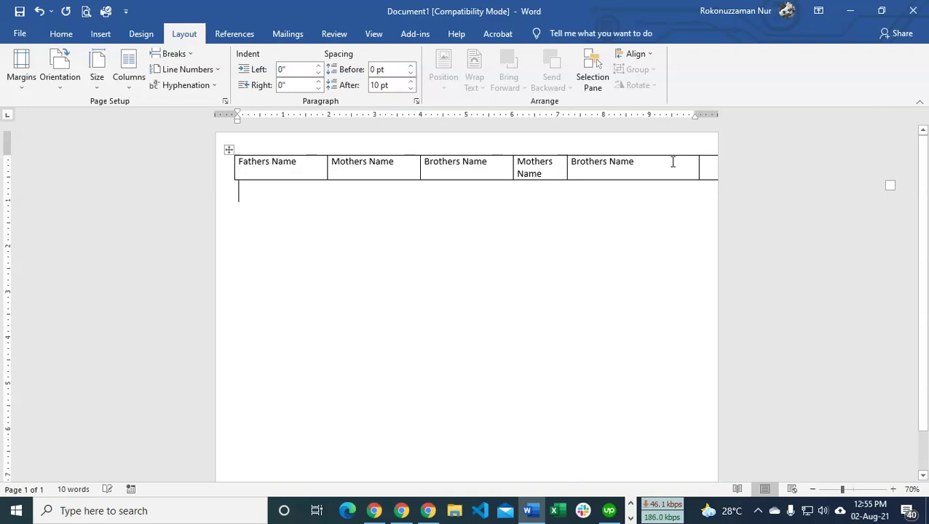
pyautogui.moveTo(417, 169)
pyautogui.mouseDown()
pyautogui.moveTo(369, 172)
pyautogui.moveTo(400, 172)
pyautogui.mouseUp()
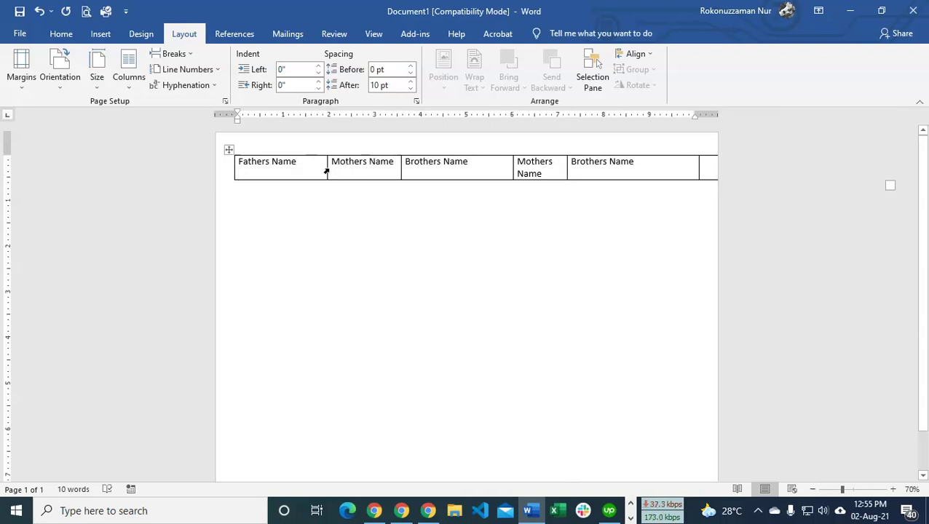
pyautogui.moveTo(327, 169); pyautogui.dragTo(309, 169)
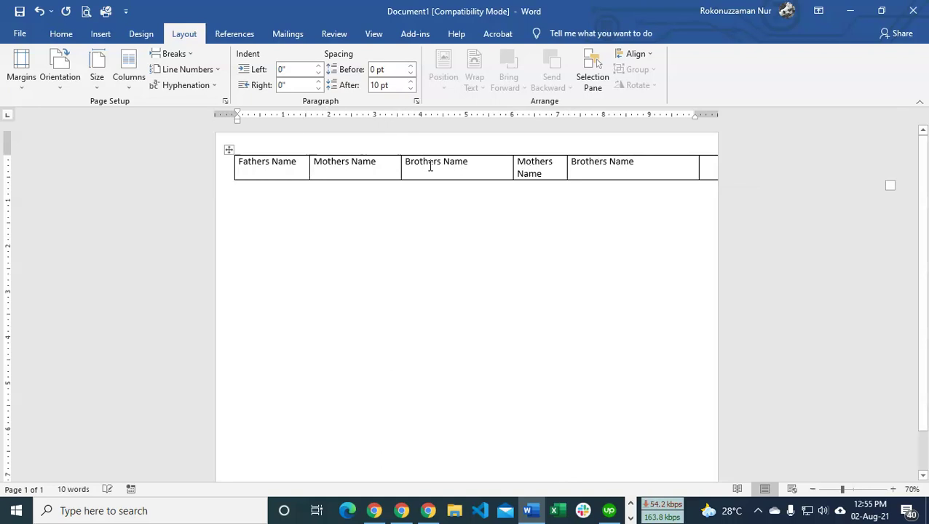
pyautogui.moveTo(400, 167); pyautogui.dragTo(385, 167)
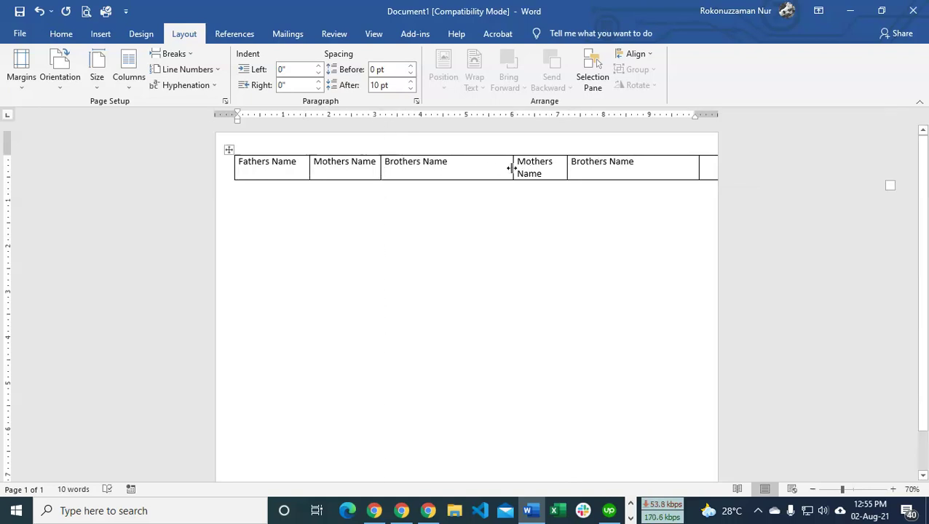
pyautogui.moveTo(512, 166); pyautogui.dragTo(460, 170)
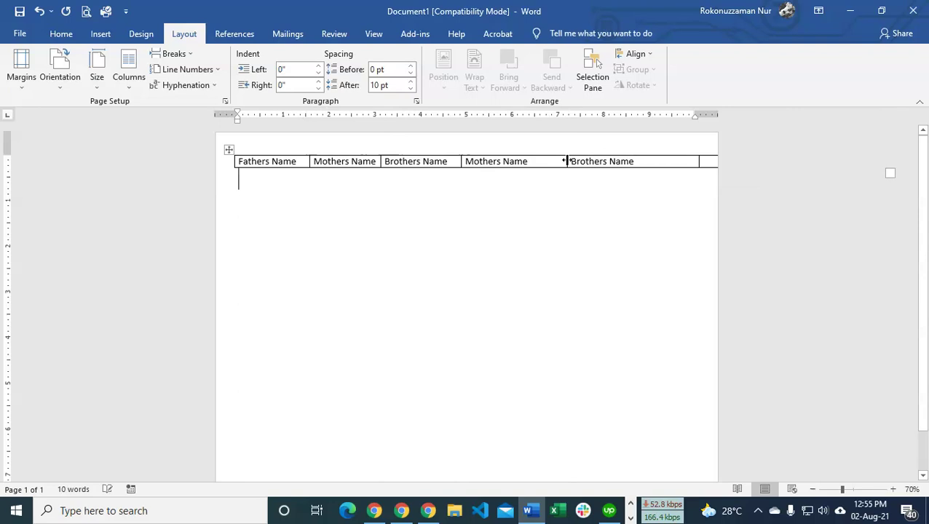
pyautogui.moveTo(566, 161); pyautogui.dragTo(529, 167)
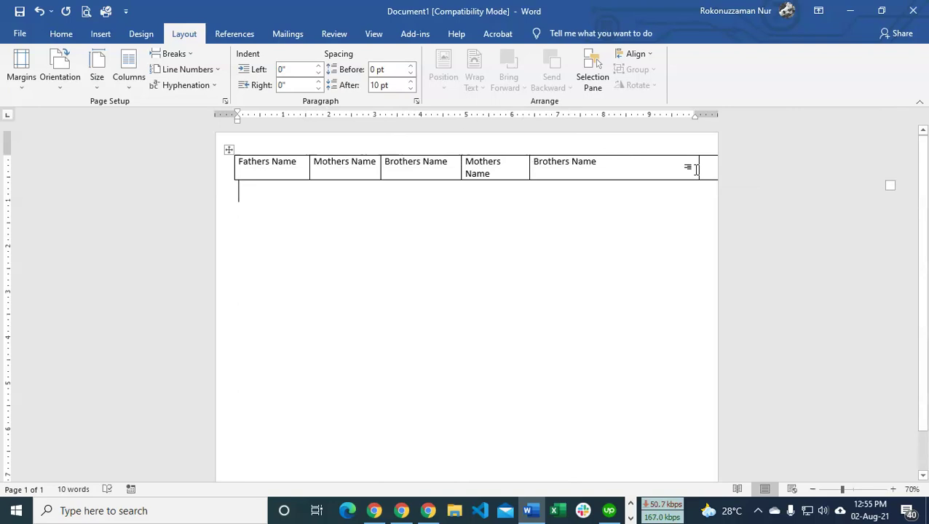
pyautogui.moveTo(698, 166); pyautogui.dragTo(620, 168)
# Shrink the whole table to fit within the page's right margin, and delete the comment attached to it.
pyautogui.click(883, 191)
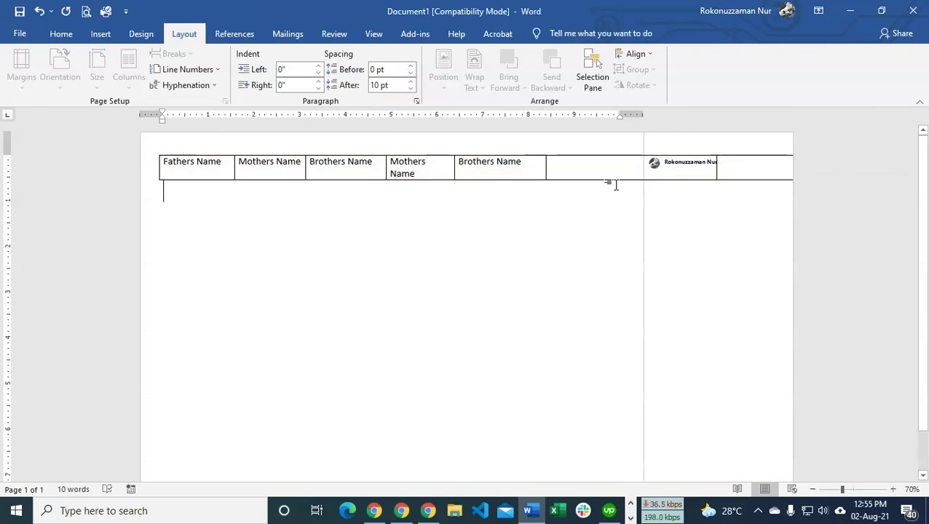
pyautogui.moveTo(816, 183); pyautogui.dragTo(619, 179)
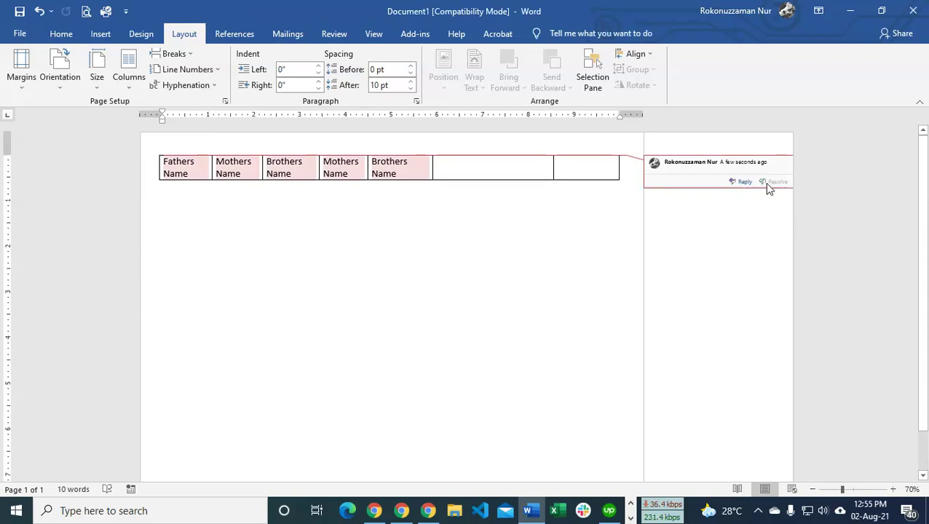
pyautogui.rightClick(664, 169)
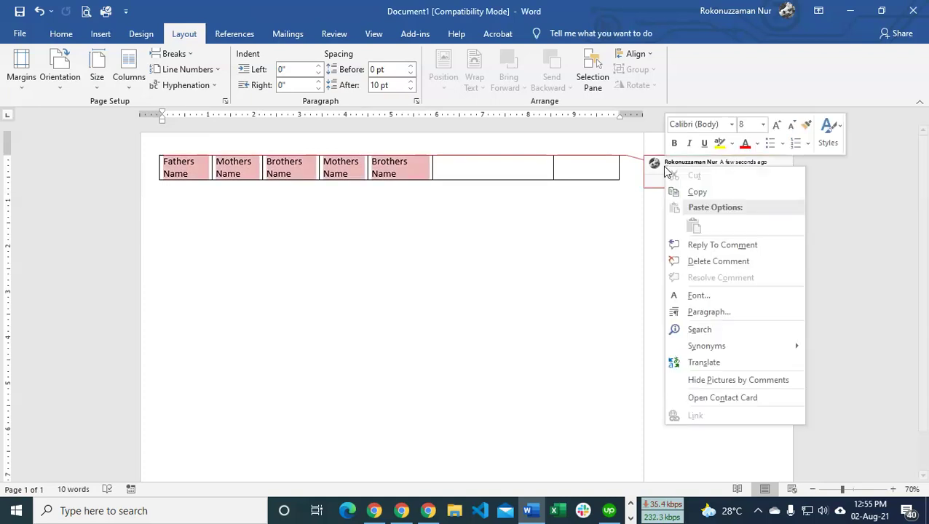
pyautogui.click(705, 261)
pyautogui.click(589, 275)
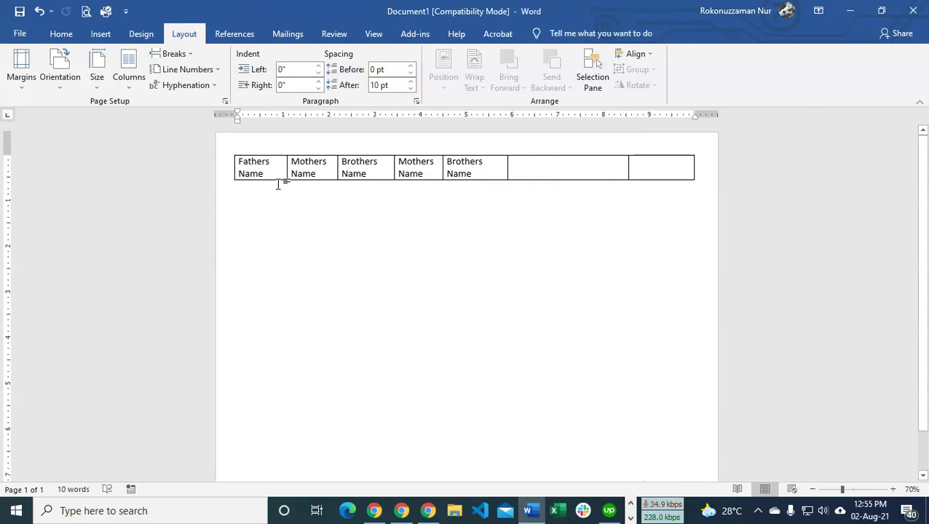
# Try pasting the Fathers Name and Mothers Name cells into the empty columns after the last Brothers Name, and undo the paste.
pyautogui.moveTo(245, 162); pyautogui.dragTo(298, 169)
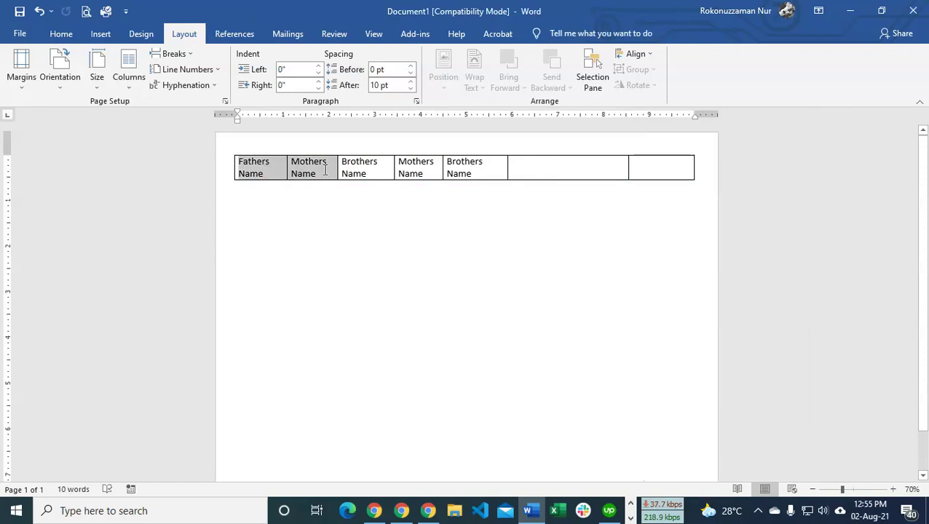
pyautogui.click(580, 166)
pyautogui.hotkey('ctrl', 'v')
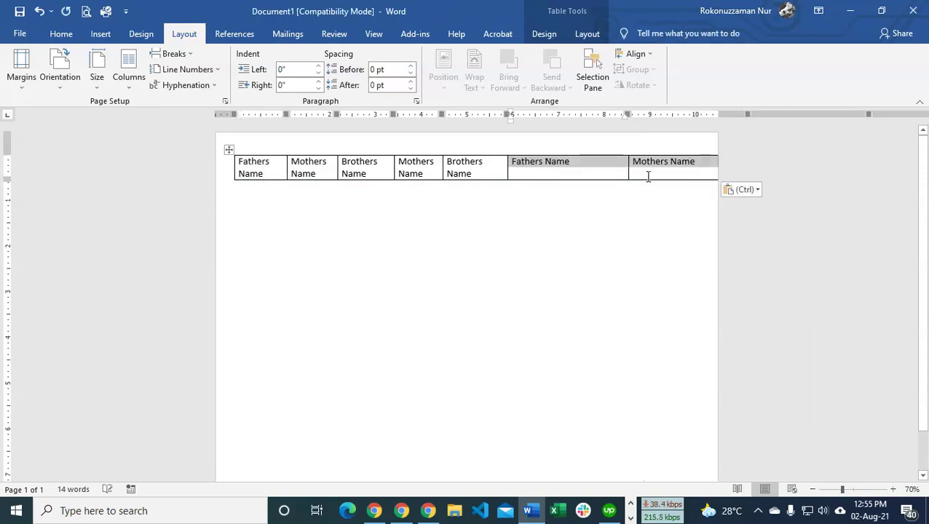
pyautogui.click(601, 170)
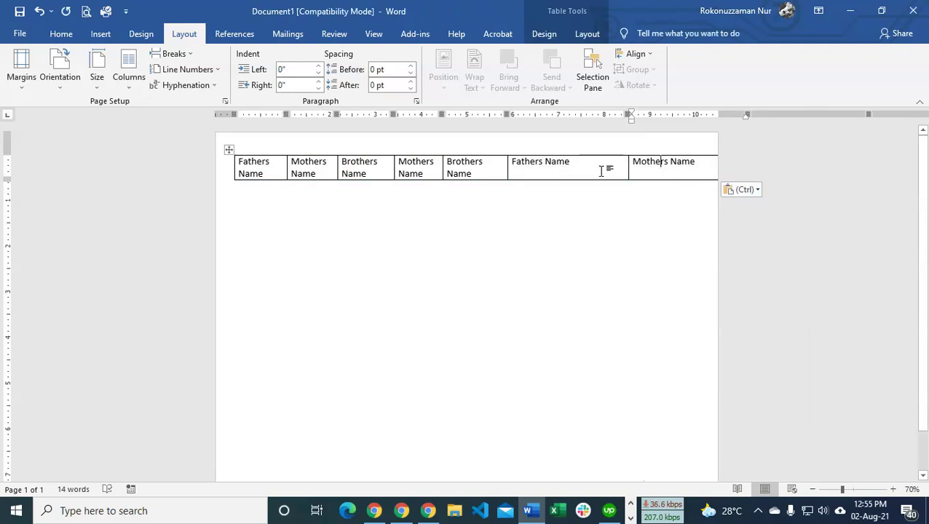
pyautogui.moveTo(591, 157); pyautogui.dragTo(584, 166)
pyautogui.click(535, 213)
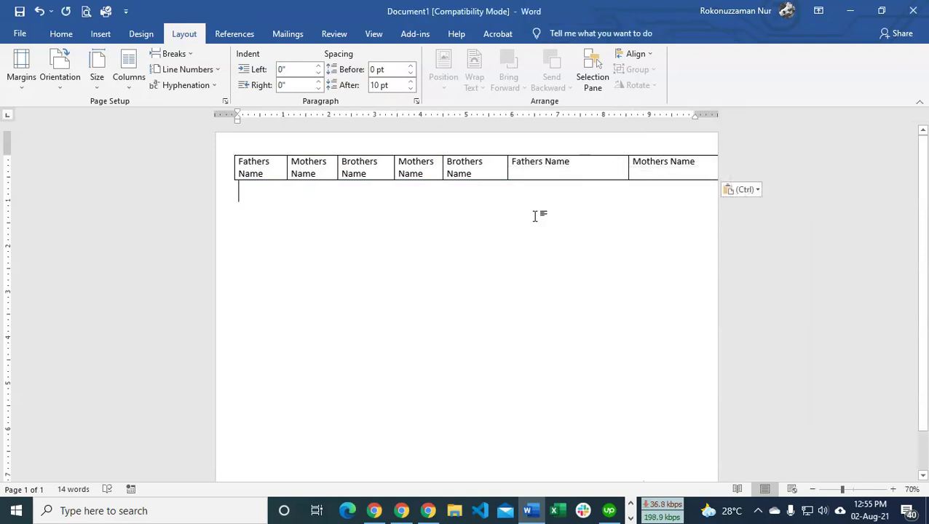
pyautogui.hotkey('ctrl', 'z')
# Narrow the two empty columns at the table's end so the table stops well short of the right margin.
pyautogui.click(539, 165)
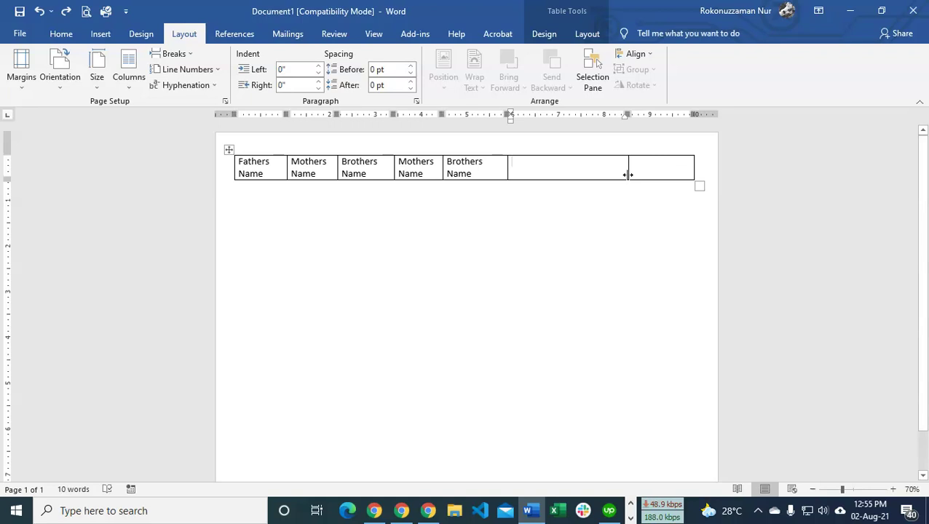
pyautogui.moveTo(628, 174); pyautogui.dragTo(564, 173)
pyautogui.moveTo(694, 169); pyautogui.dragTo(634, 171)
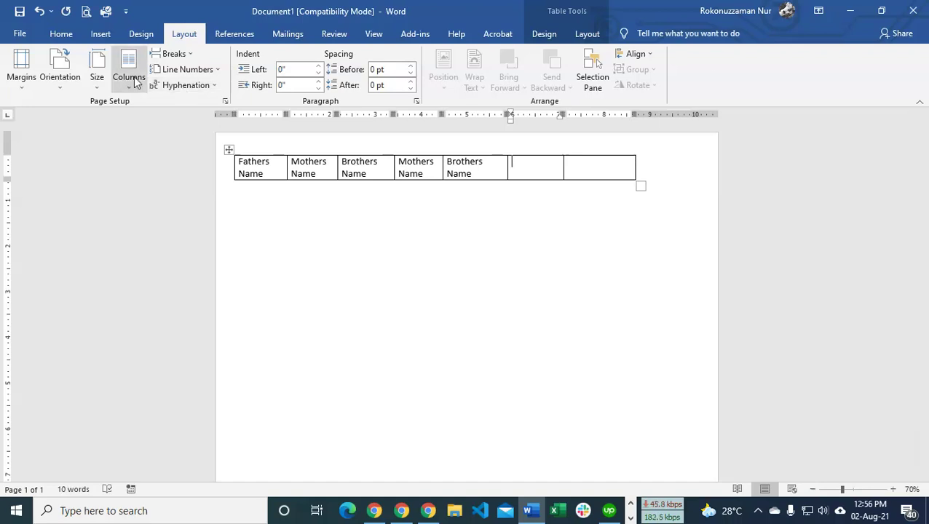
# Switch the page orientation to Portrait and set the paper size to A4.
pyautogui.click(95, 78)
pyautogui.click(60, 73)
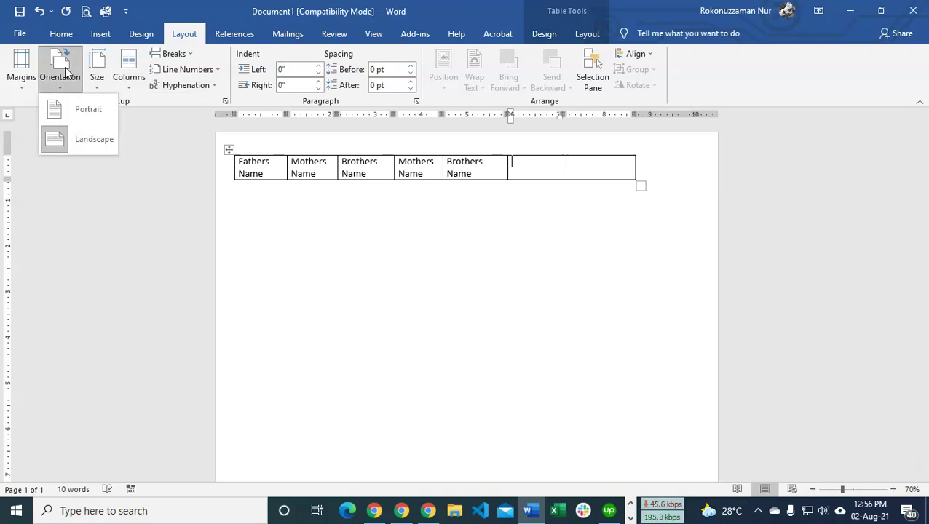
pyautogui.click(81, 118)
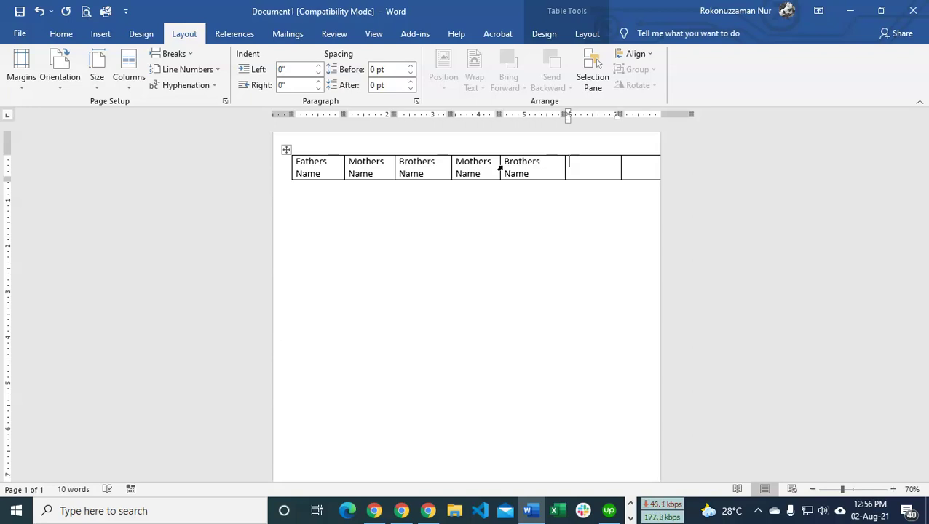
pyautogui.click(96, 57)
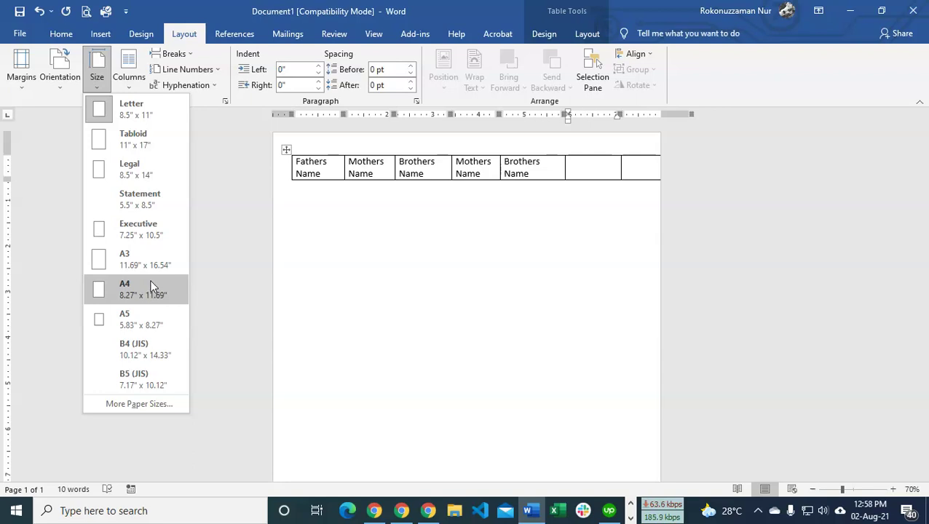
pyautogui.click(151, 287)
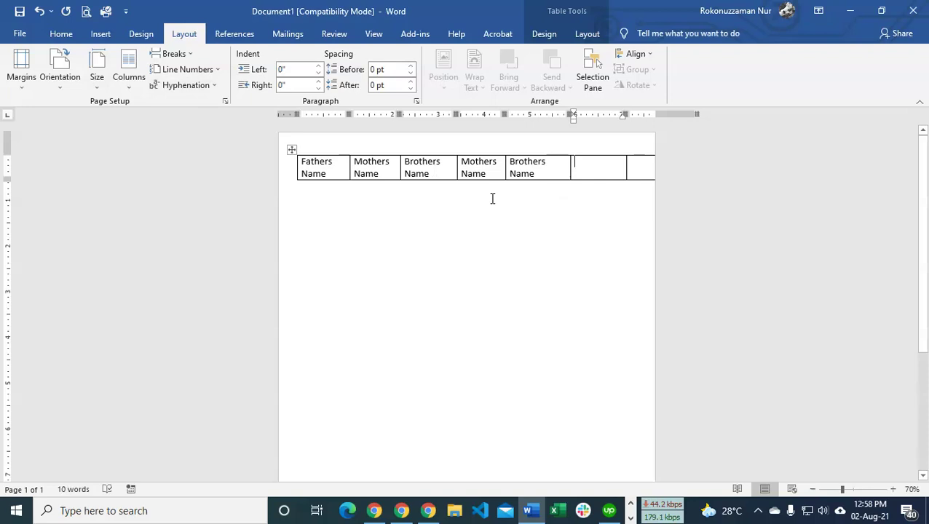
# Select the whole table of name columns and delete it from the page.
pyautogui.click(291, 149)
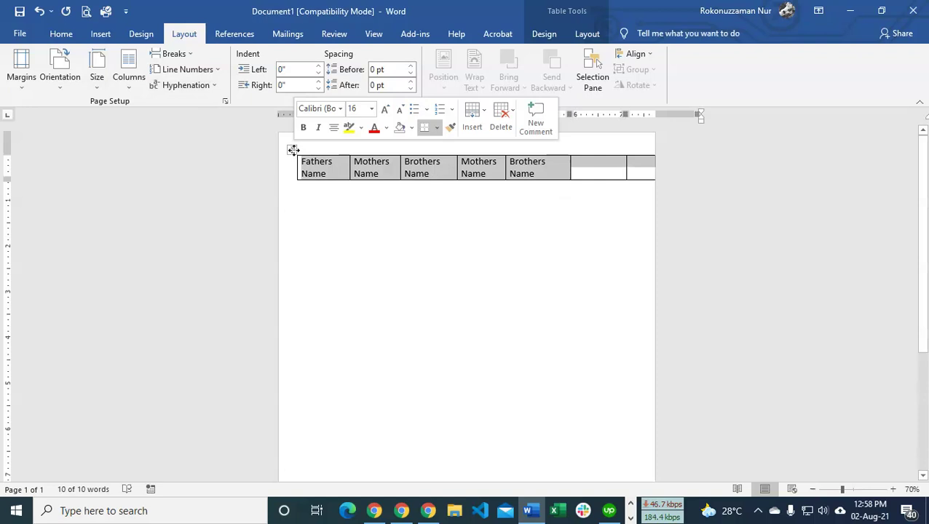
pyautogui.rightClick(292, 149)
pyautogui.press('Escape')
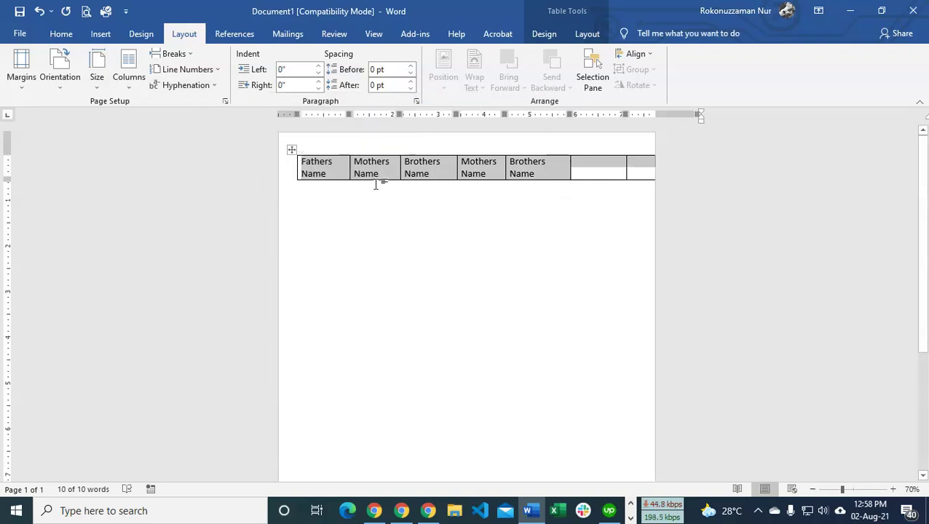
pyautogui.rightClick(292, 150)
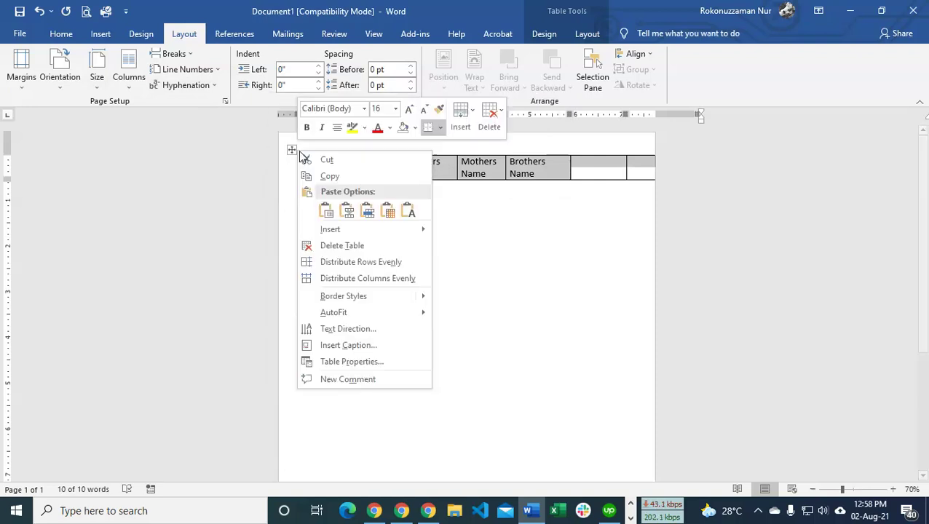
pyautogui.click(340, 245)
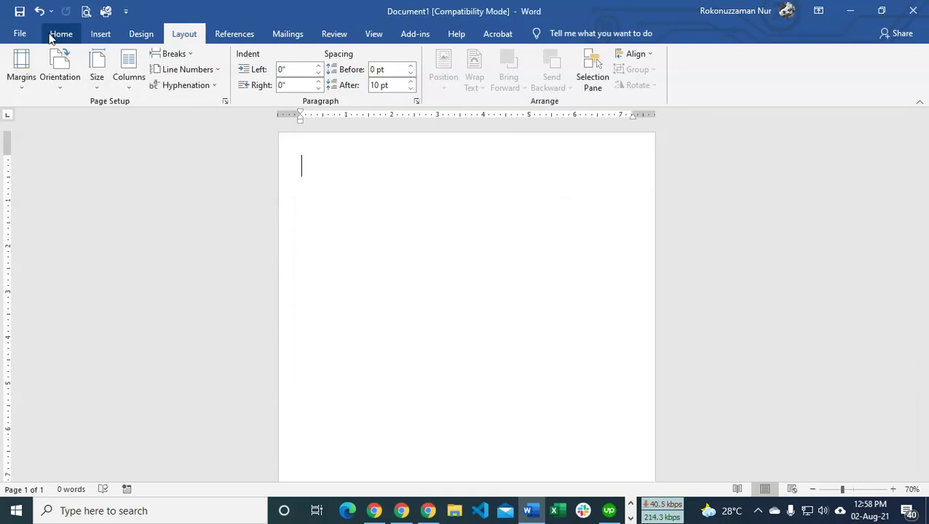
# Set the font size to 48 and enter the filler text "slhsdgd hfnsdoh shnold sgod pjhdiofj slj sofsof slgjogjghd fo" on the empty page.
pyautogui.click(61, 34)
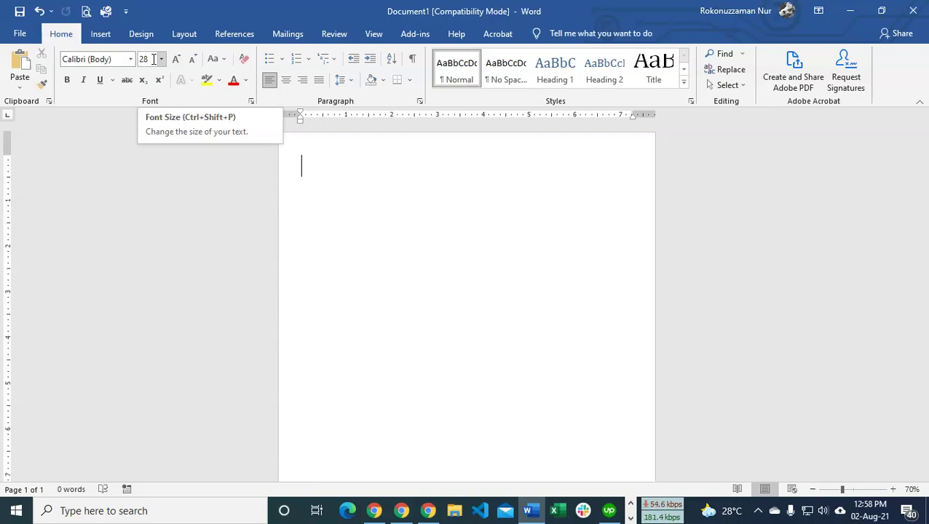
pyautogui.scroll(2, 358, 168)
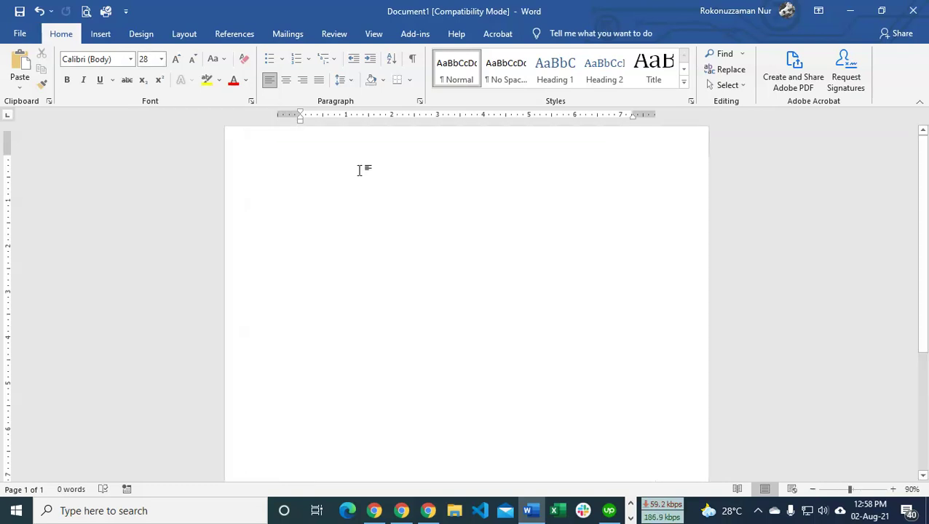
pyautogui.click(160, 59)
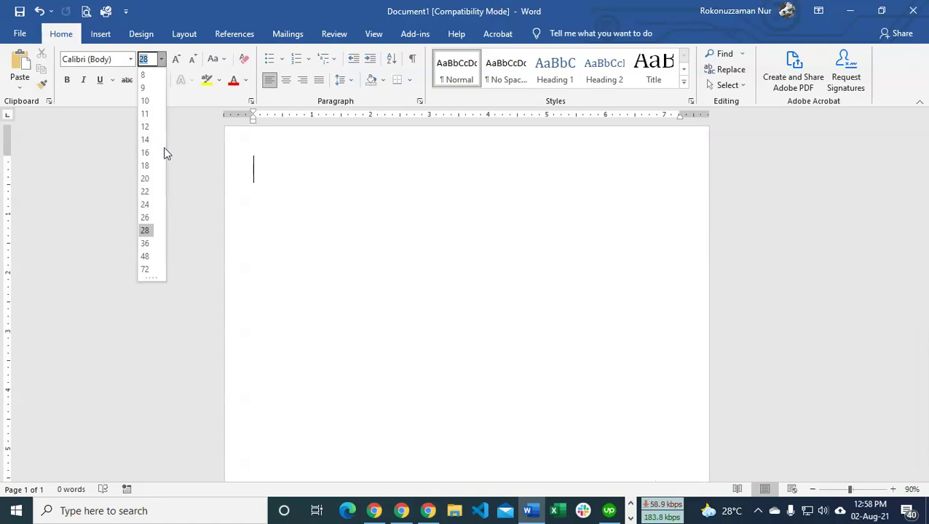
pyautogui.click(143, 246)
pyautogui.write('sl')
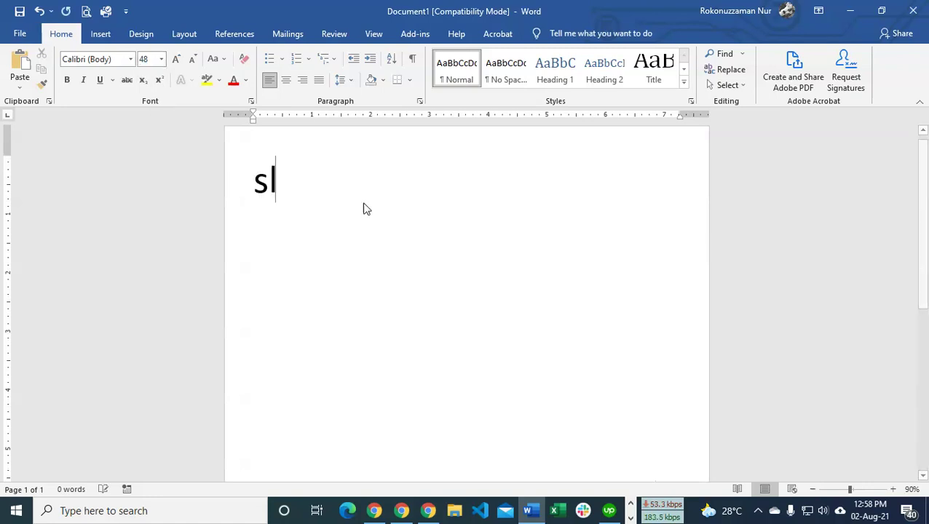
pyautogui.write('hsdgd hfnsdoh s')
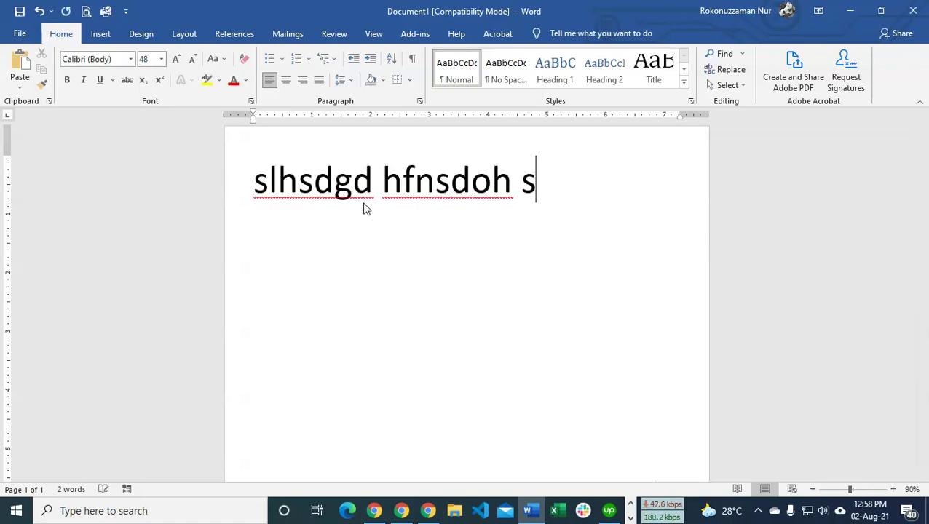
pyautogui.write('hnold sgod pjhdiofj')
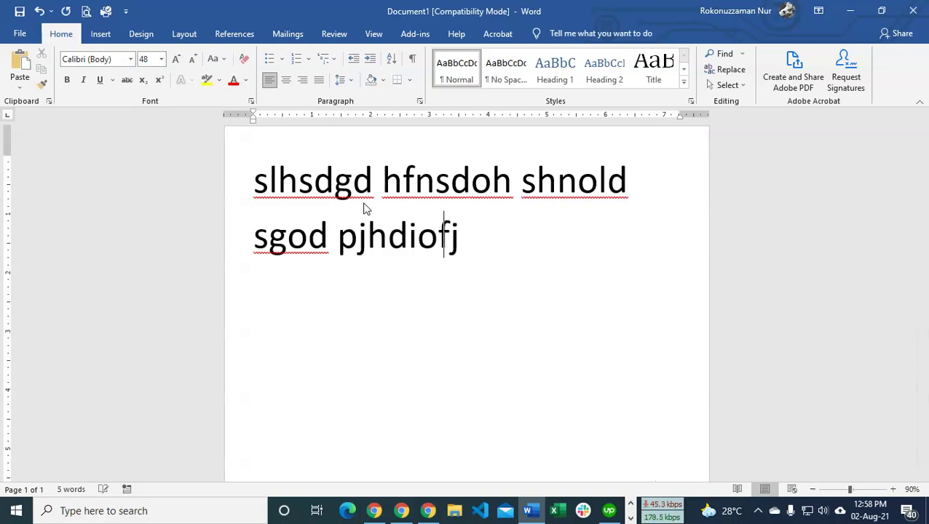
pyautogui.write(' slj sofsof slgjogjghd fo')
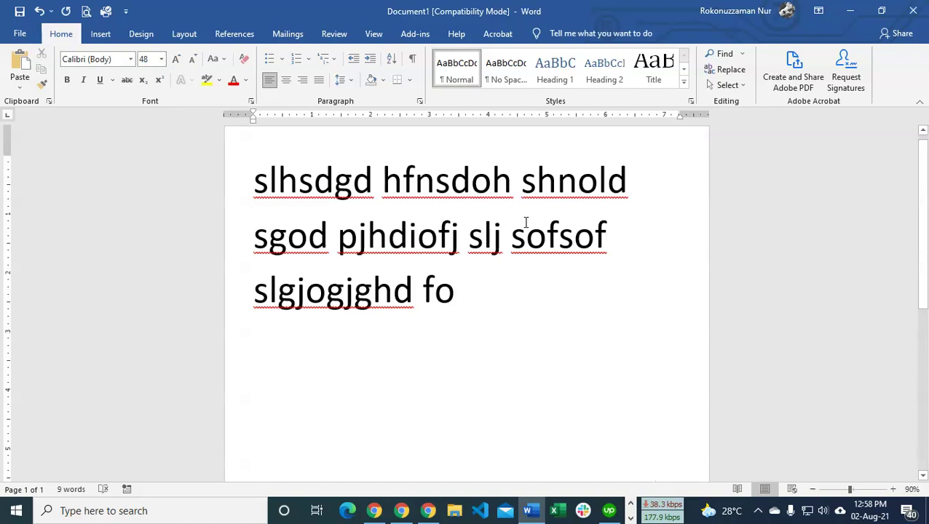
pyautogui.scroll(-4, 566, 310)
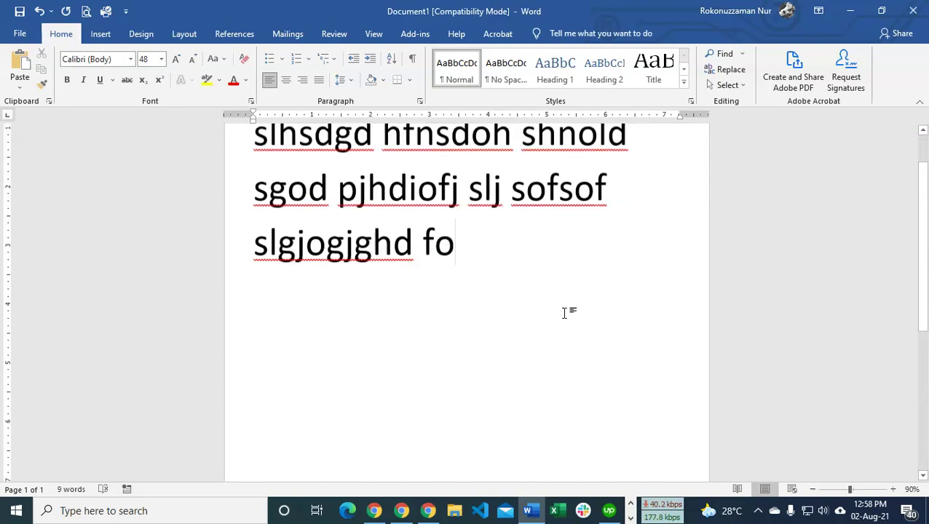
pyautogui.scroll(1, 567, 309)
pyautogui.scroll(-1, 567, 309)
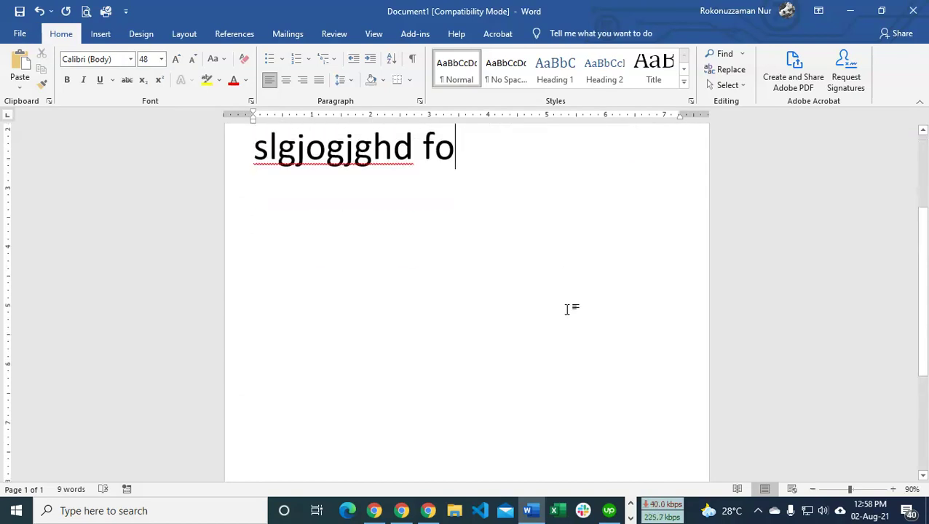
pyautogui.click(17, 34)
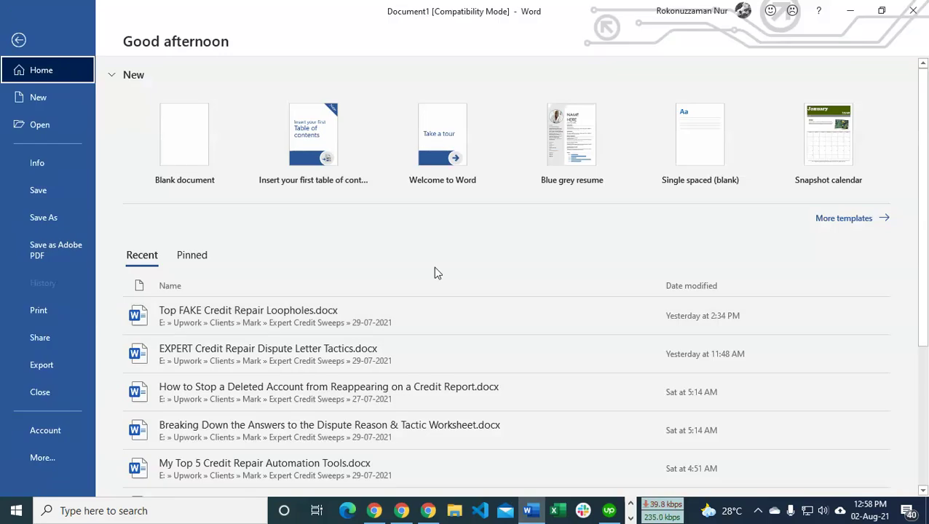
pyautogui.scroll(-2, 473, 306)
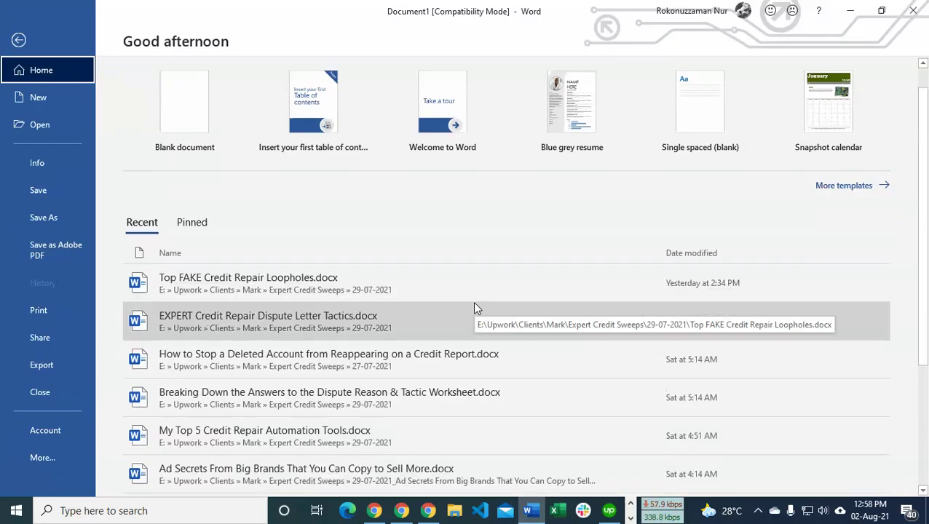
pyautogui.click(385, 435)
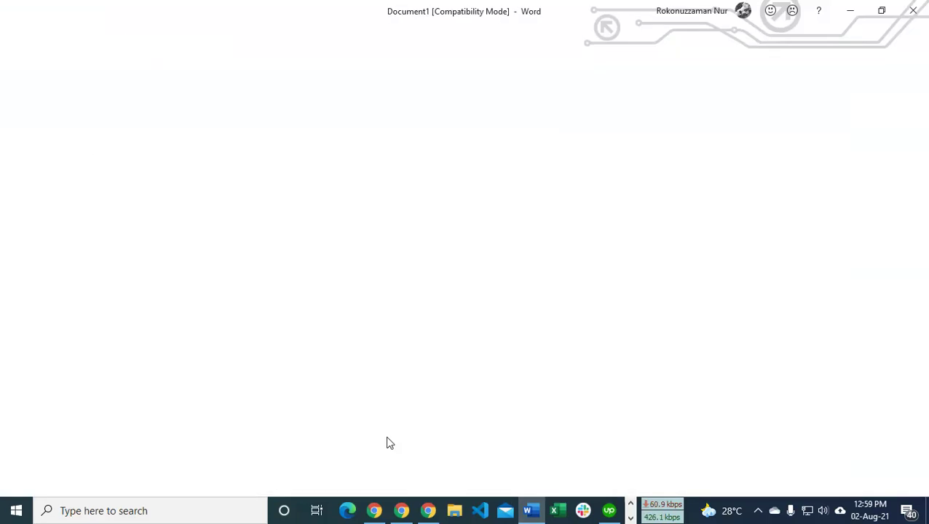
pyautogui.click(476, 294)
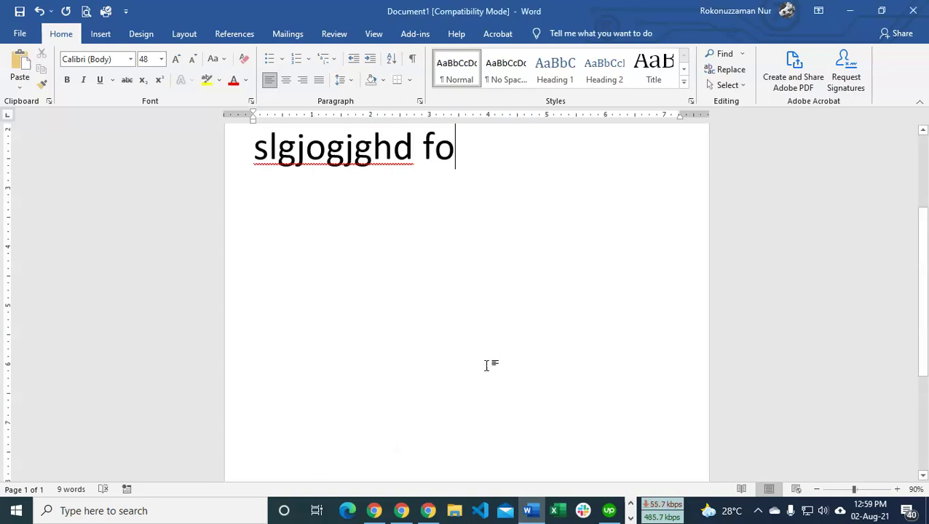
# Switch to File Explorer and open the Clients folder inside Upwork on the Work (E:) drive.
pyautogui.click(454, 510)
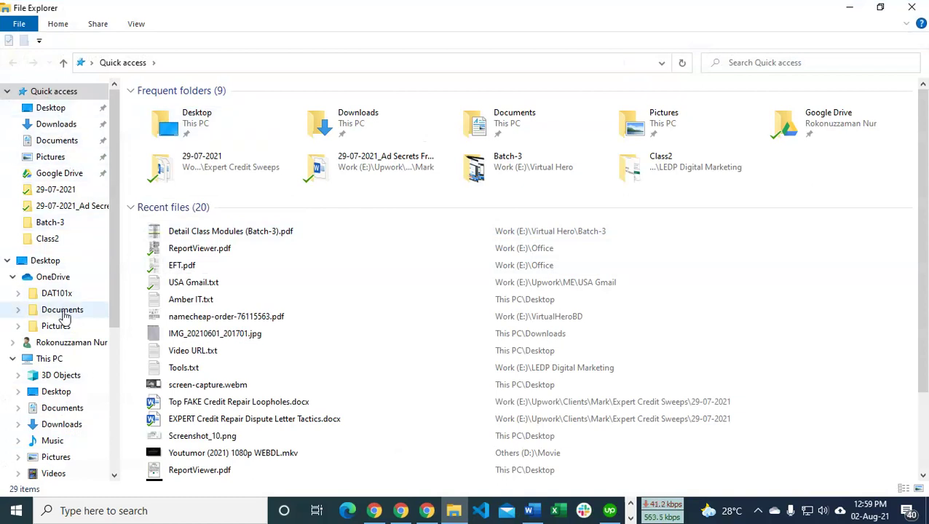
pyautogui.scroll(-1, 62, 240)
pyautogui.click(58, 468)
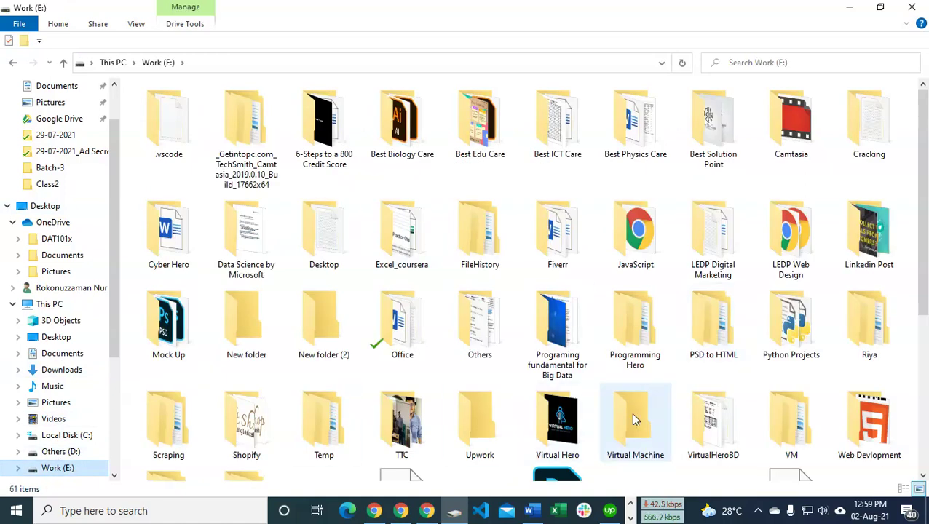
pyautogui.scroll(-3, 705, 335)
pyautogui.scroll(3, 483, 291)
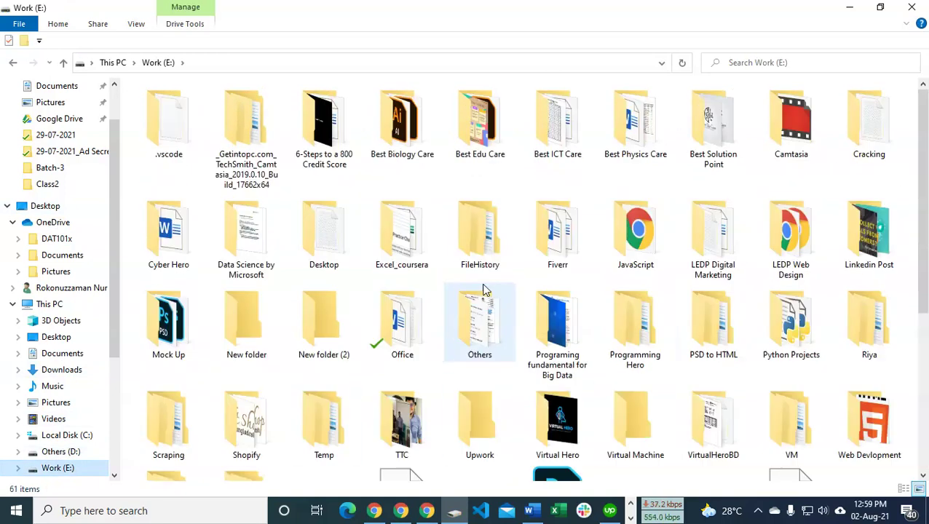
pyautogui.doubleClick(503, 404)
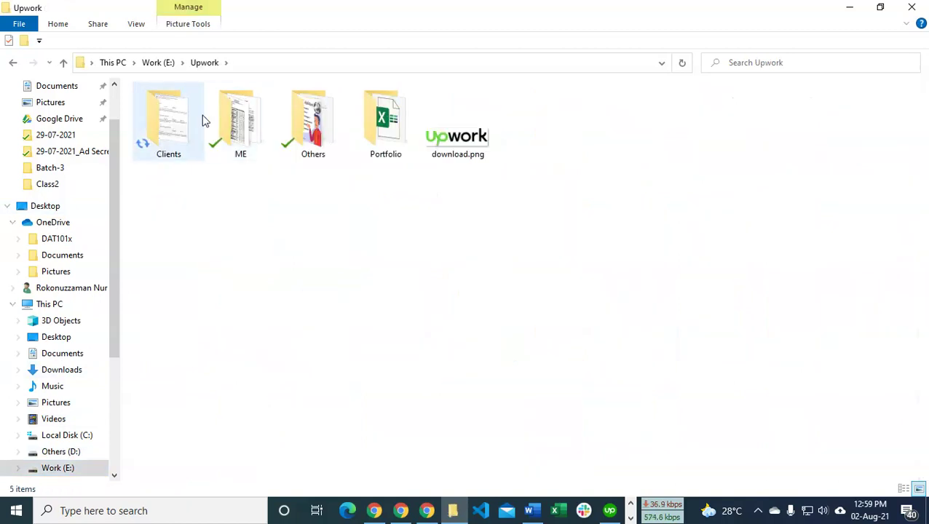
pyautogui.doubleClick(190, 120)
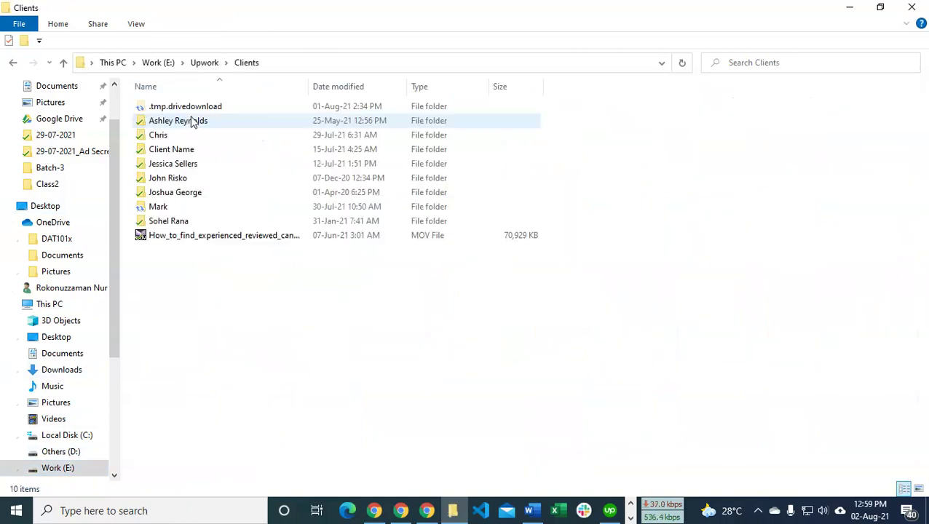
# In the client's folder, open the 29-07-2021 Ad Secrets subfolder and its document "Ad Secrets From Big Brands That You Can Copy to Sell More.docx".
pyautogui.click(182, 195)
pyautogui.doubleClick(182, 207)
pyautogui.moveTo(922, 113); pyautogui.dragTo(923, 422)
pyautogui.scroll(-5, 547, 264)
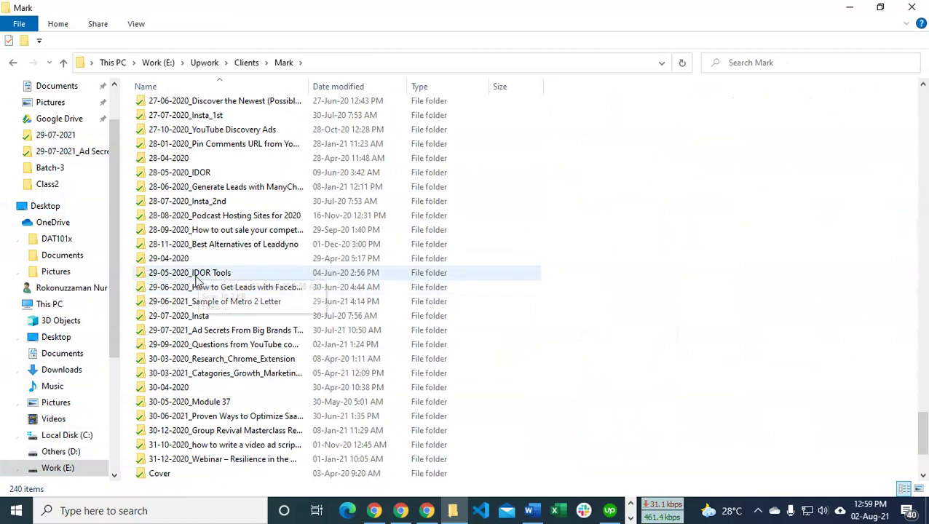
pyautogui.doubleClick(218, 332)
pyautogui.click(198, 110)
pyautogui.doubleClick(200, 111)
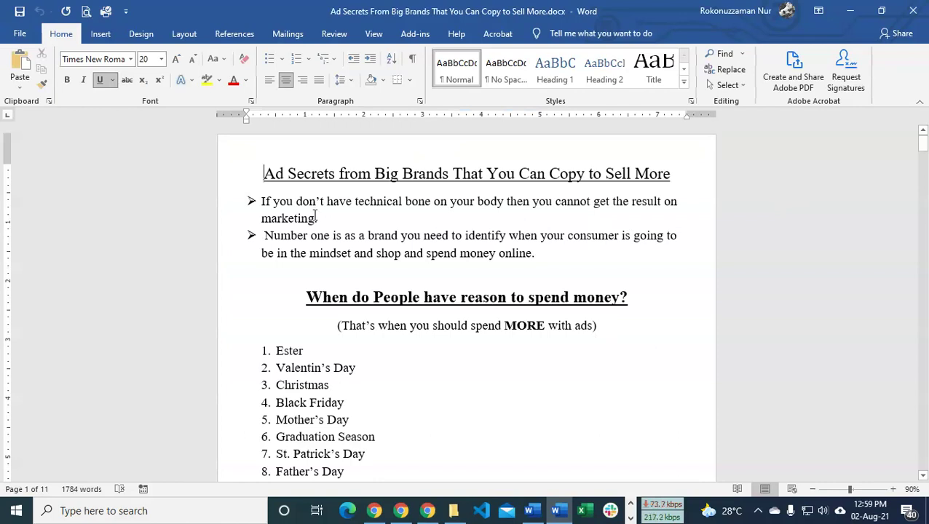
# Check the font size of the title, the first heading and the line below it, and examine the blank area ending page 1.
pyautogui.click(288, 174)
pyautogui.click(329, 298)
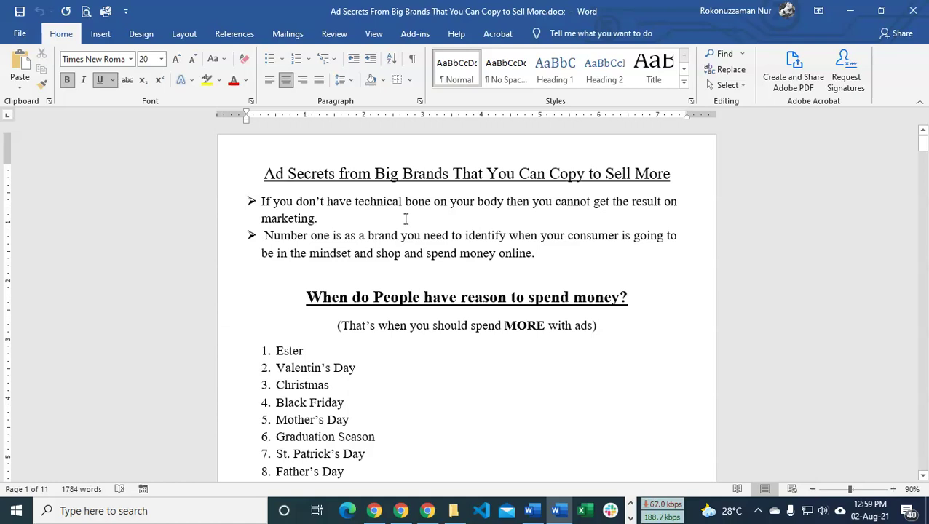
pyautogui.click(444, 325)
pyautogui.scroll(-7, 514, 358)
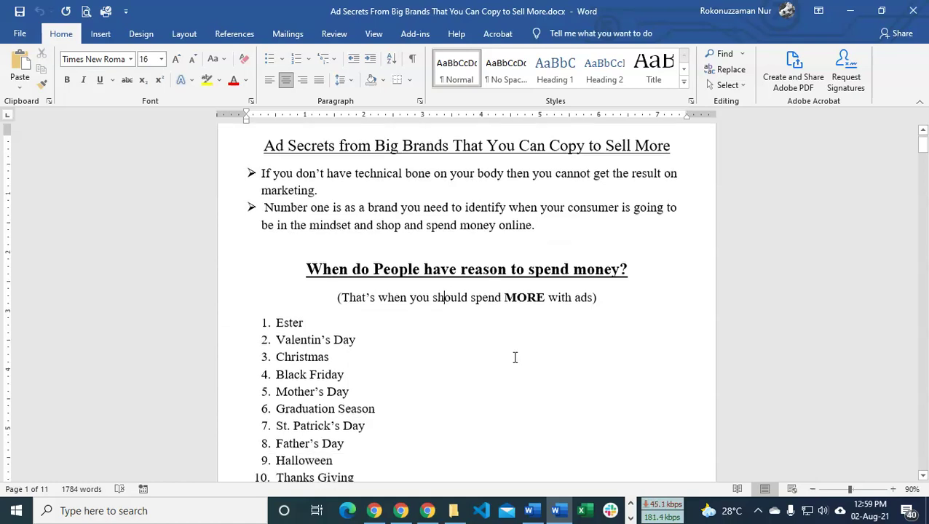
pyautogui.scroll(-1, 469, 324)
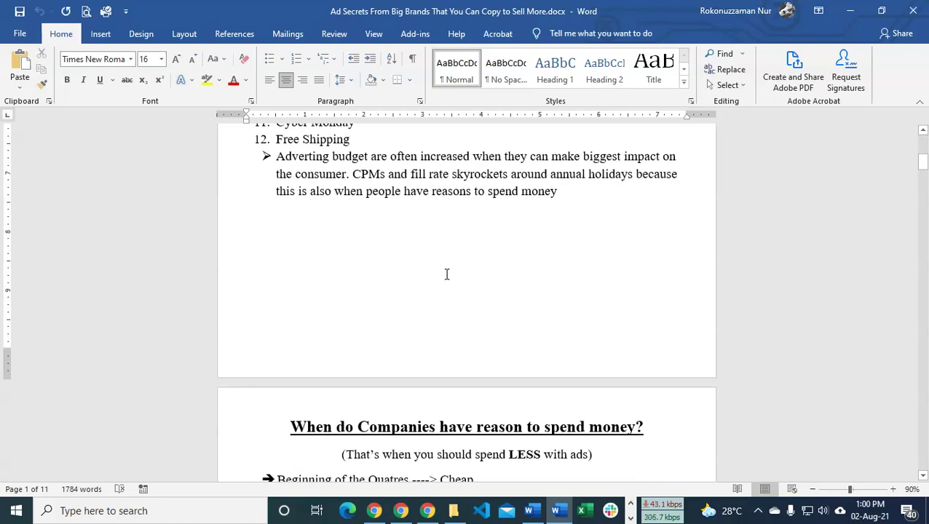
# Capture the end of page 1, draw a red downward arrow through its blank space, and discard the capture.
pyautogui.press('Print')
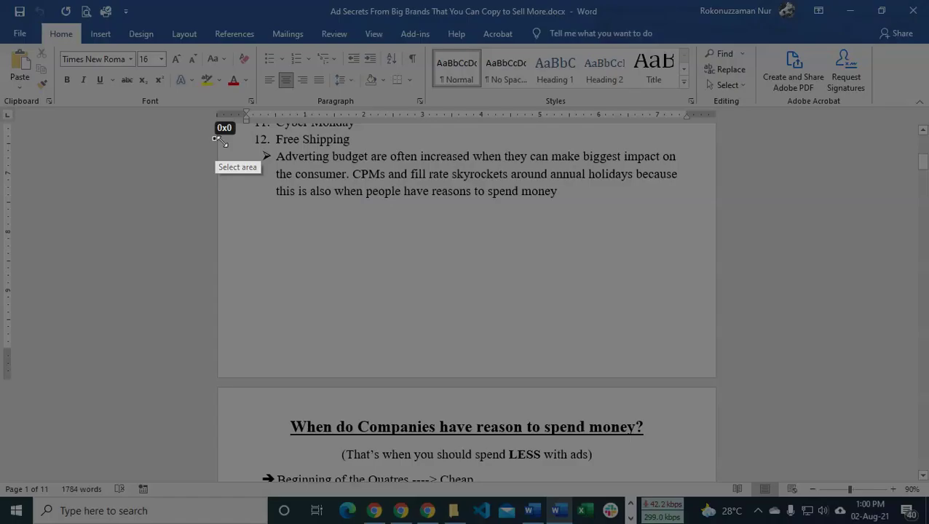
pyautogui.moveTo(216, 138); pyautogui.dragTo(772, 413)
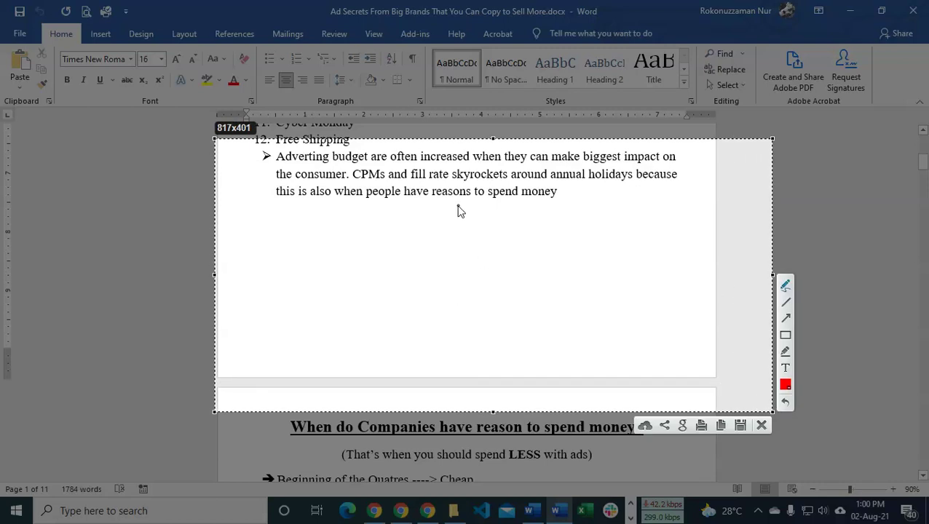
pyautogui.moveTo(457, 206)
pyautogui.mouseDown()
pyautogui.moveTo(449, 363)
pyautogui.moveTo(444, 354)
pyautogui.moveTo(451, 369)
pyautogui.moveTo(460, 352)
pyautogui.mouseUp()
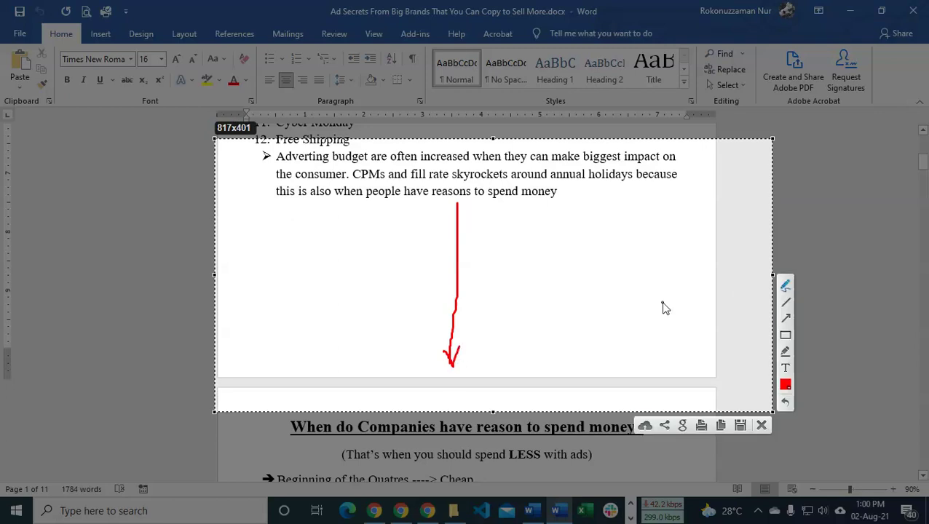
pyautogui.press('Escape')
pyautogui.scroll(7, 614, 265)
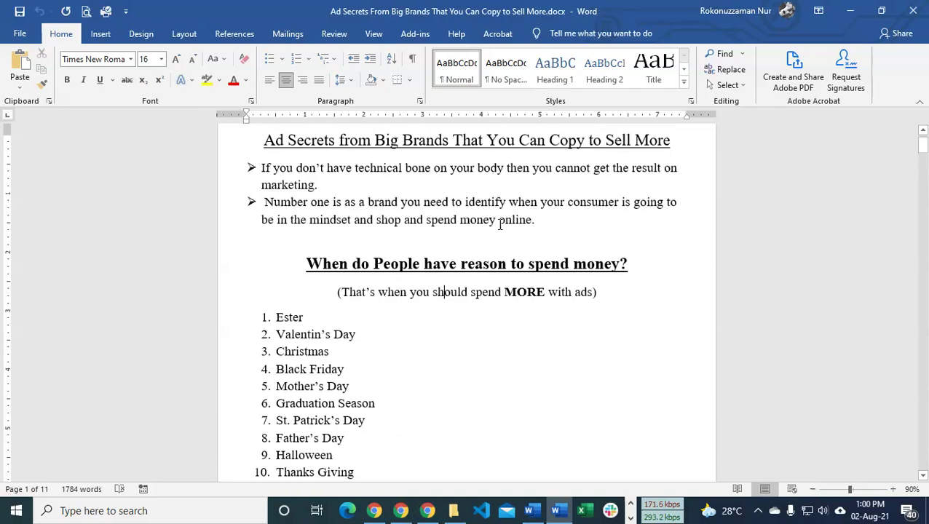
# Set the font size of the entire document to 16 and examine how page 1 ends.
pyautogui.hotkey('ctrl', 'a')
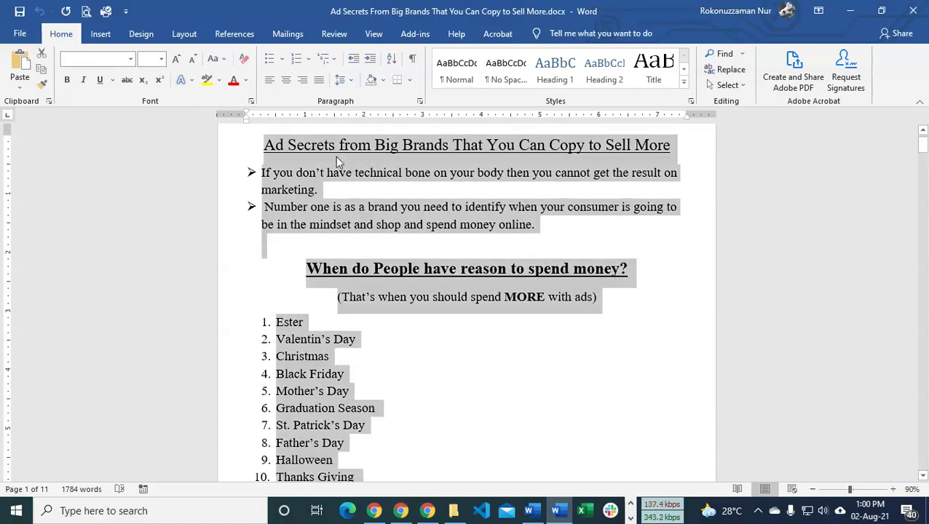
pyautogui.click(152, 62)
pyautogui.write('16')
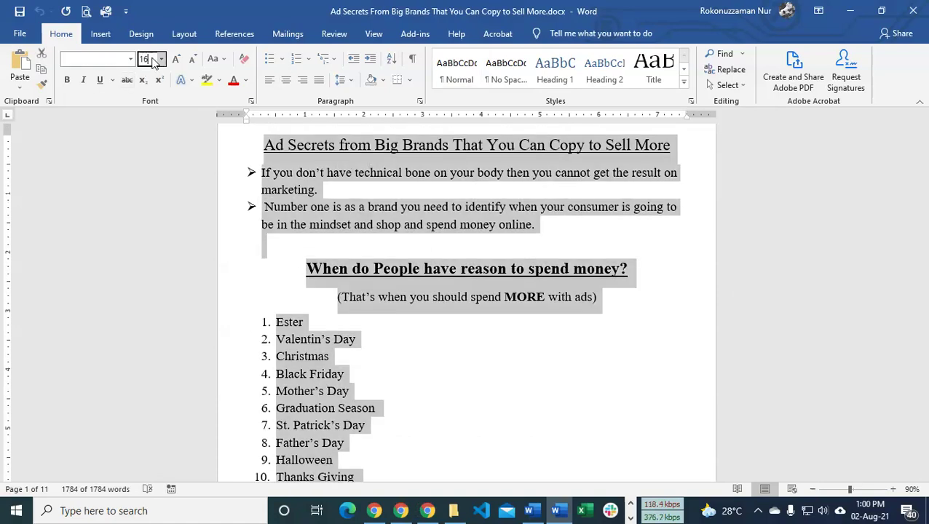
pyautogui.press('Return')
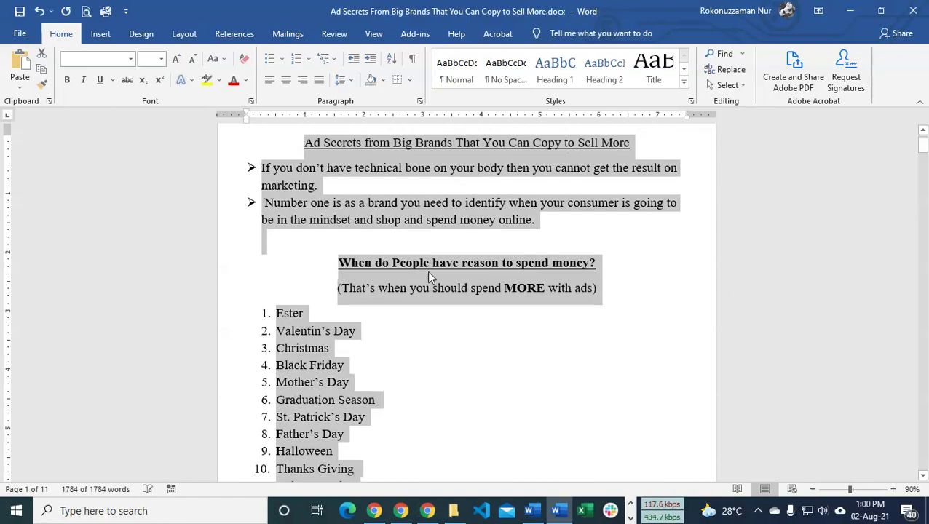
pyautogui.scroll(-8, 459, 304)
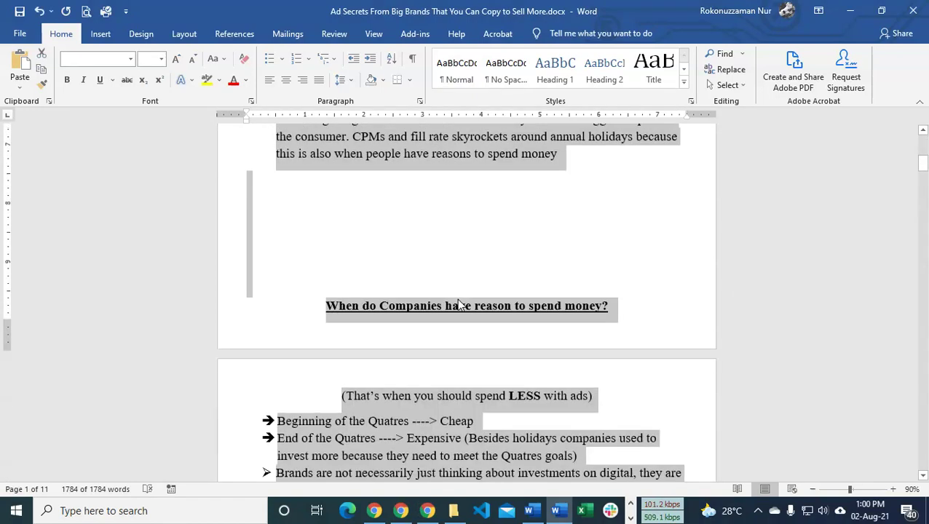
pyautogui.scroll(2, 460, 291)
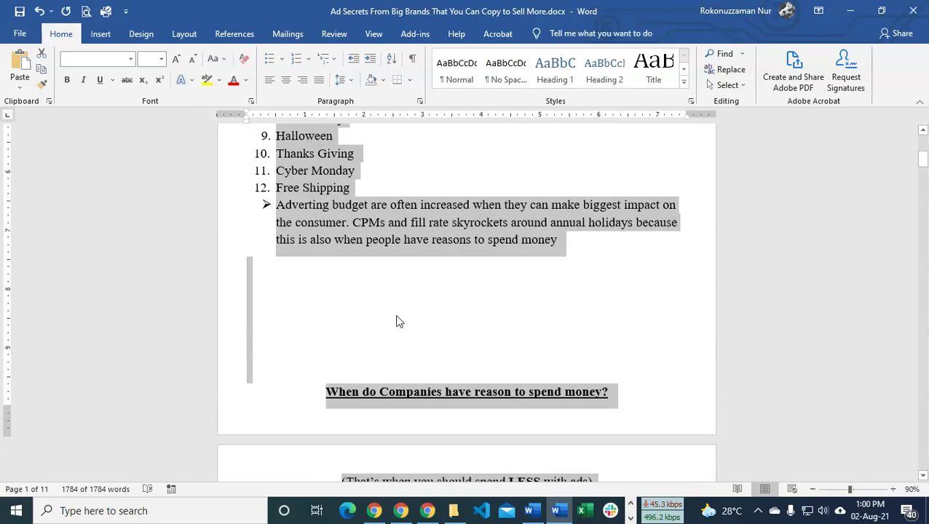
pyautogui.scroll(10, 437, 265)
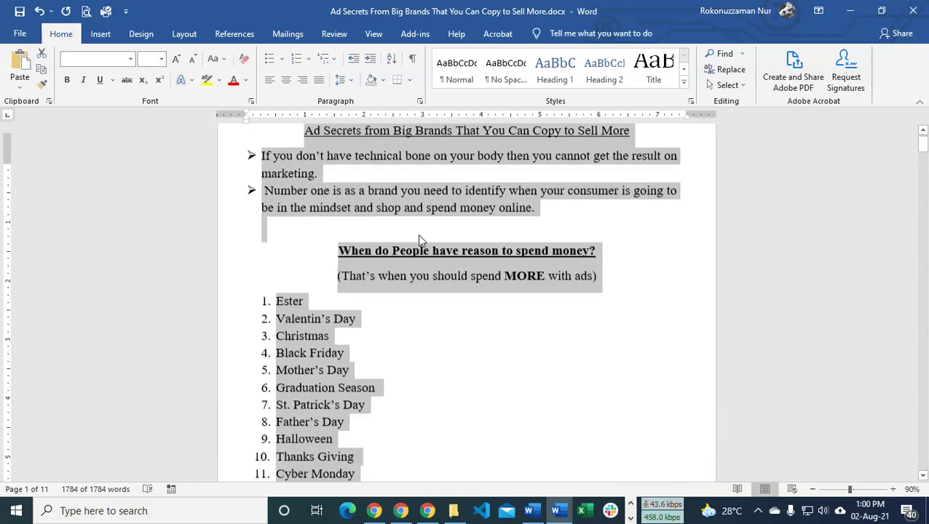
# Delete the empty line above "When do People have reason to spend money?" and surplus blank lines above "When do Companies have reason to spend money?".
pyautogui.click(356, 282)
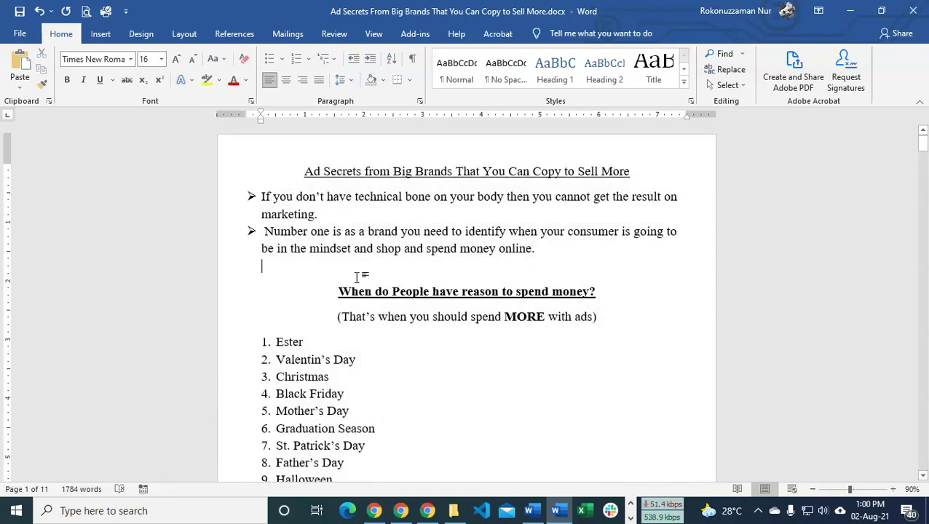
pyautogui.press('BackSpace')
pyautogui.press('BackSpace')
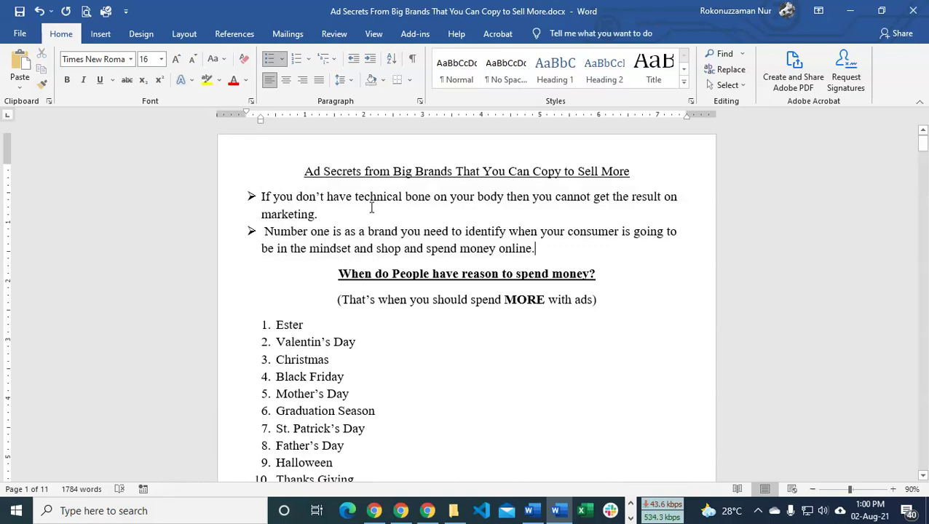
pyautogui.click(285, 312)
pyautogui.scroll(-8, 349, 321)
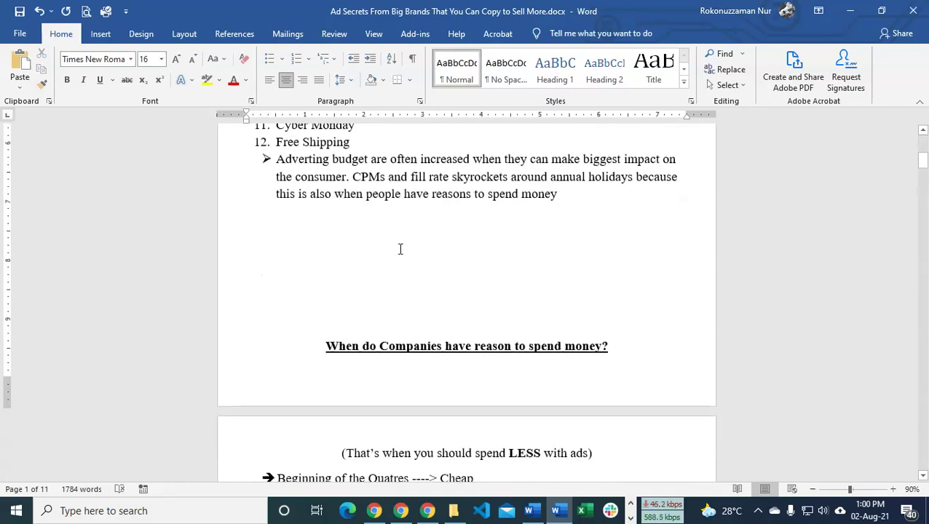
pyautogui.moveTo(328, 326); pyautogui.dragTo(321, 242)
pyautogui.press('Delete')
pyautogui.press('BackSpace')
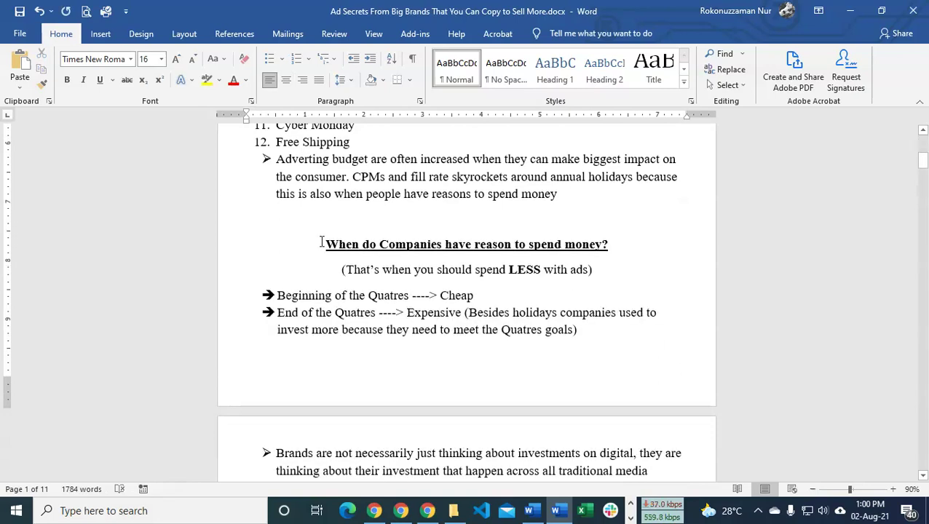
# Review page 1, and undo the blank-line deletions and the document-wide font size change.
pyautogui.scroll(1, 660, 350)
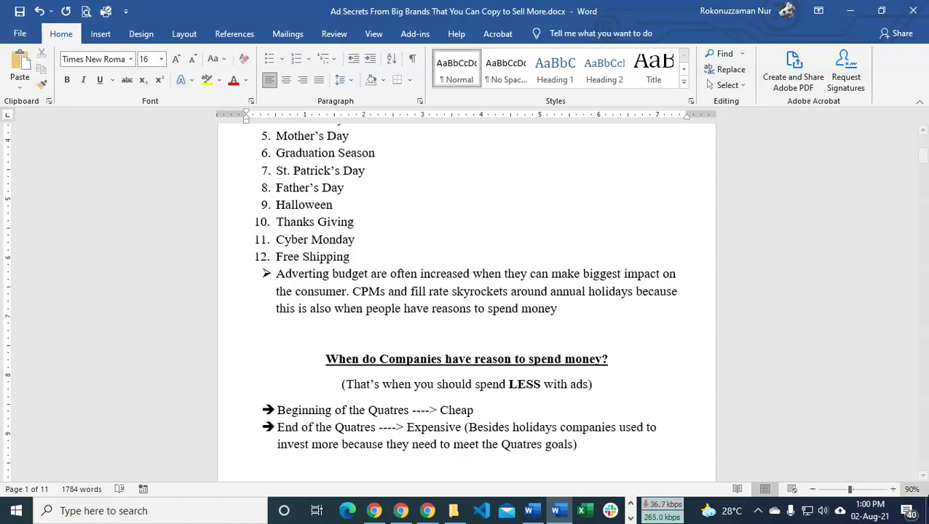
pyautogui.scroll(3, 502, 314)
pyautogui.scroll(3, 503, 314)
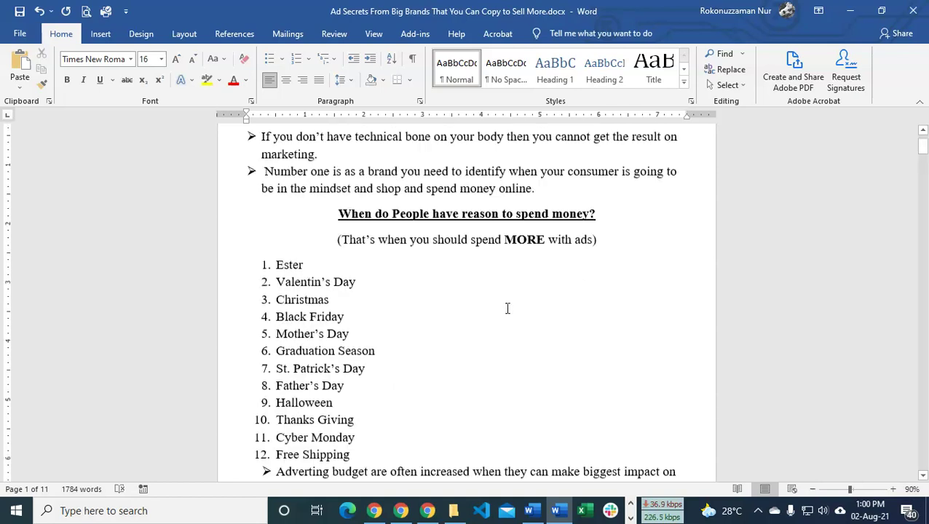
pyautogui.scroll(-1, 506, 308)
pyautogui.scroll(3, 538, 292)
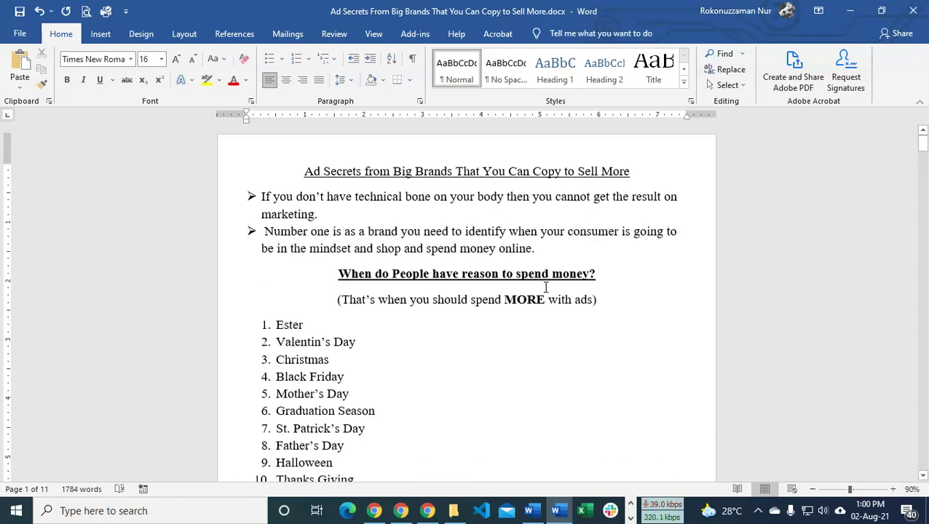
pyautogui.scroll(-9, 546, 287)
pyautogui.scroll(1, 547, 276)
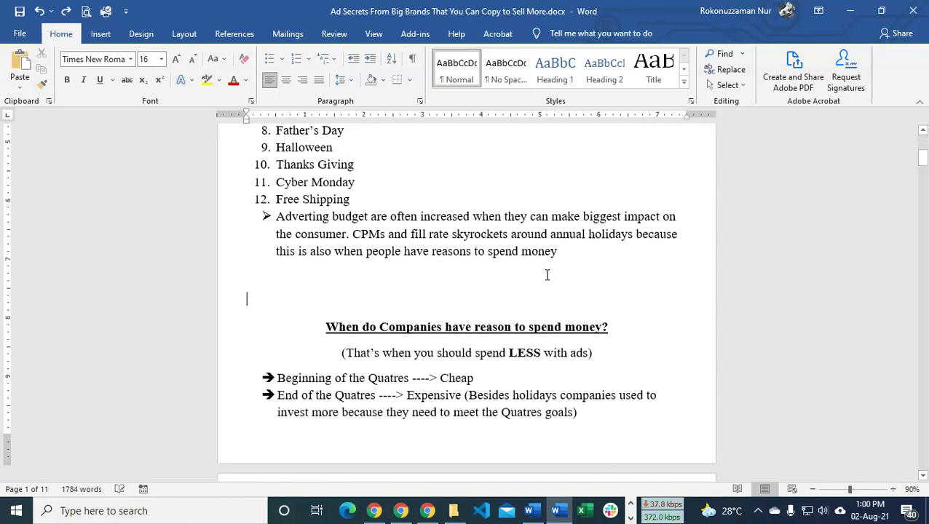
pyautogui.hotkey('ctrl', 'v')
pyautogui.scroll(6, 546, 274)
pyautogui.scroll(-8, 548, 274)
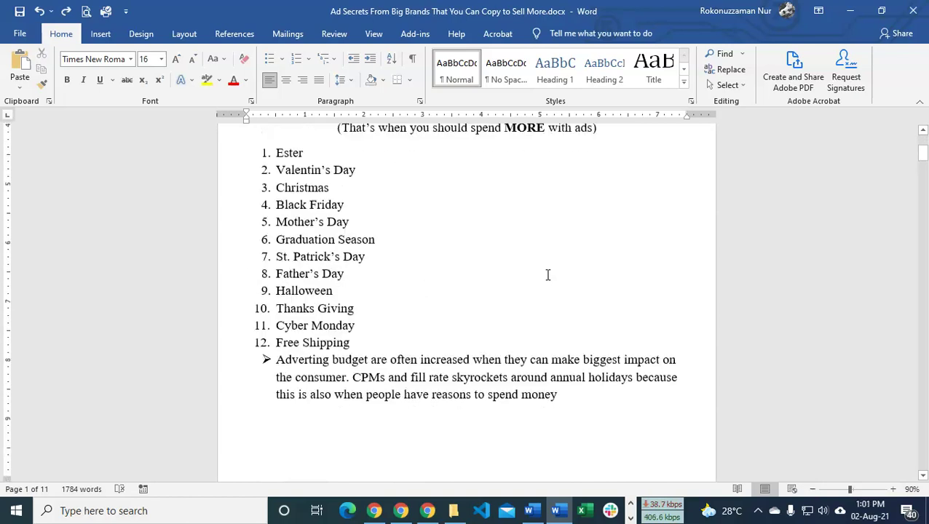
pyautogui.scroll(8, 548, 275)
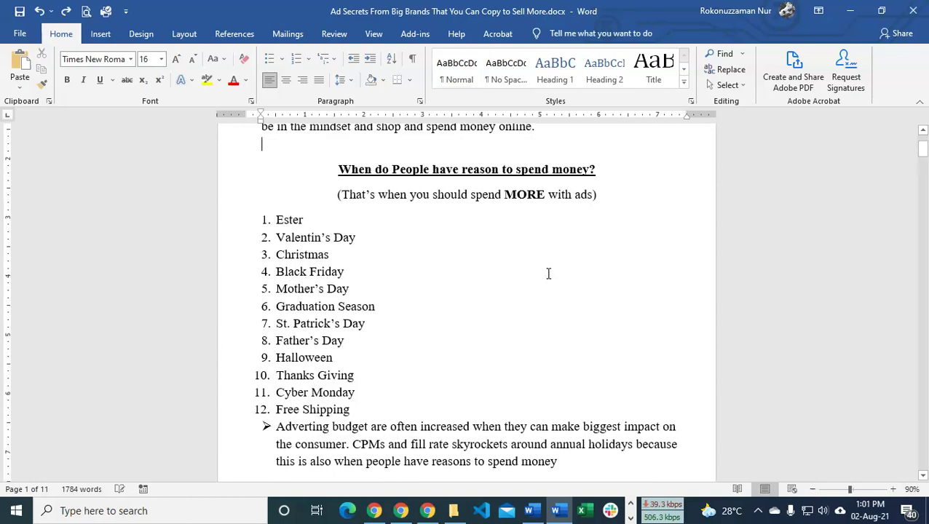
pyautogui.scroll(-1, 548, 274)
# Delete all of the document's text, undo that deletion, and deselect the restored text.
pyautogui.hotkey('ctrl', 'a')
pyautogui.press('Delete')
pyautogui.scroll(2, 547, 273)
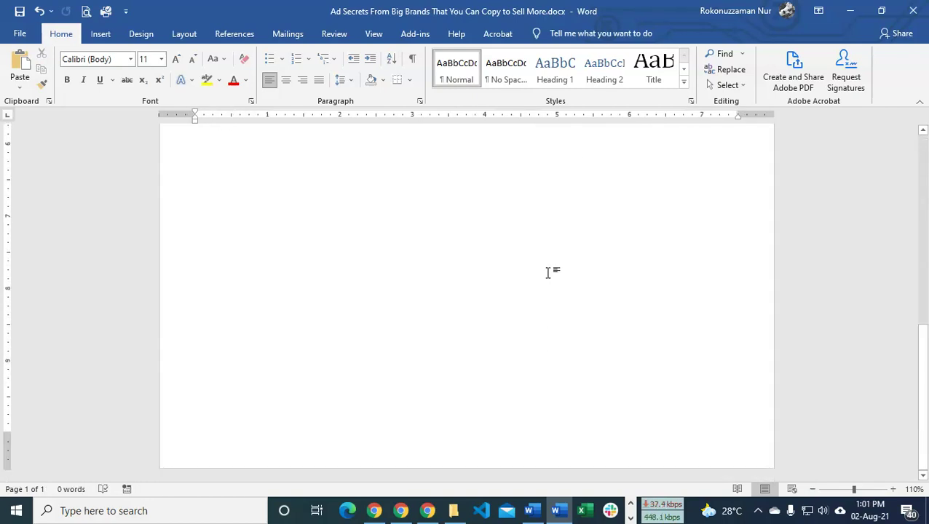
pyautogui.hotkey('ctrl', 'z')
pyautogui.scroll(7, 549, 277)
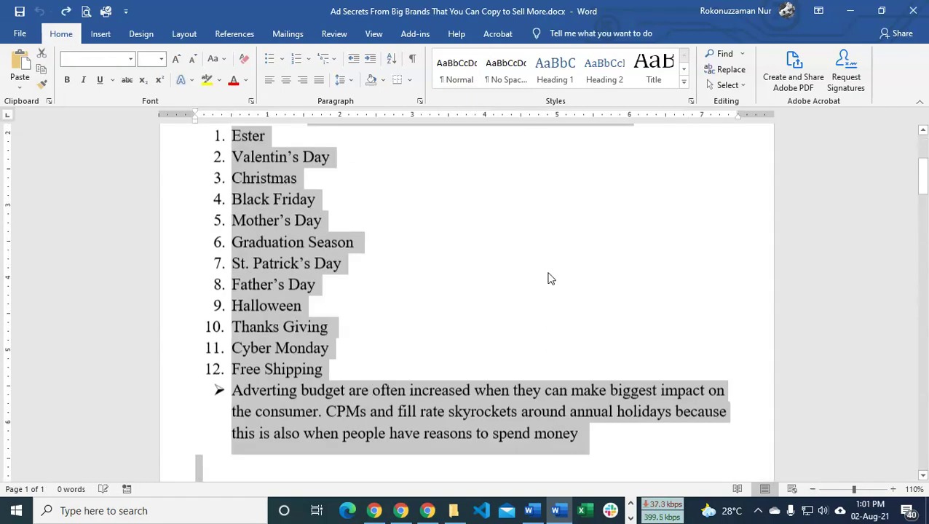
pyautogui.click(549, 273)
# Remove the surplus blank lines above the heading "When do Companies have reason to spend money?" on page 1 and center the heading.
pyautogui.scroll(-5, 550, 274)
pyautogui.scroll(-5, 549, 273)
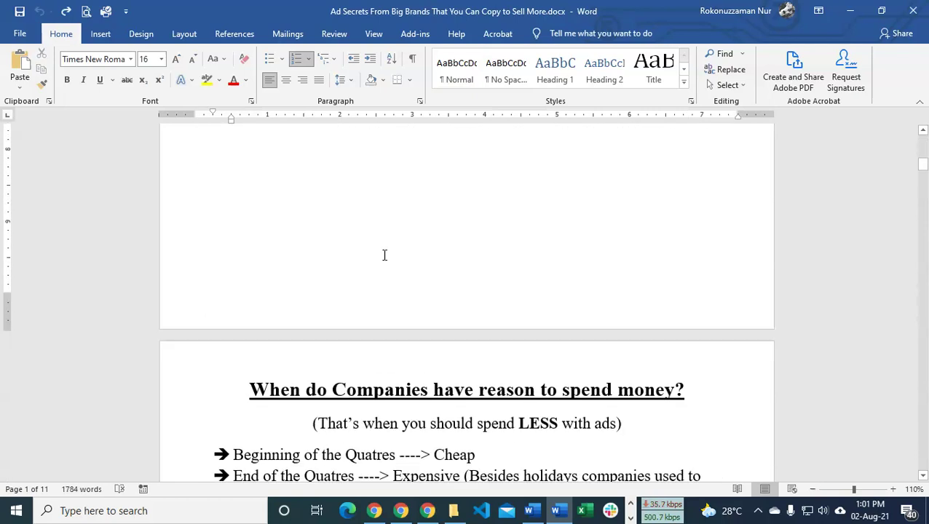
pyautogui.scroll(2, 383, 254)
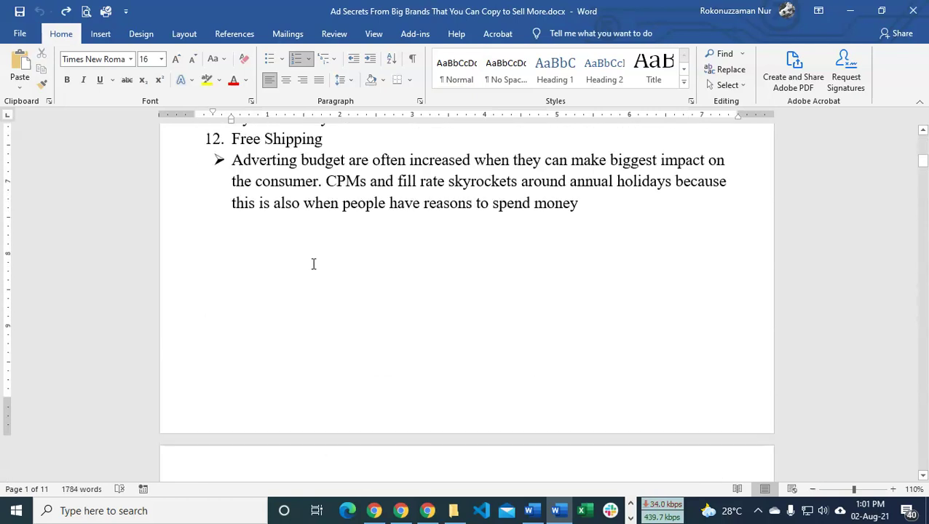
pyautogui.scroll(-3, 291, 327)
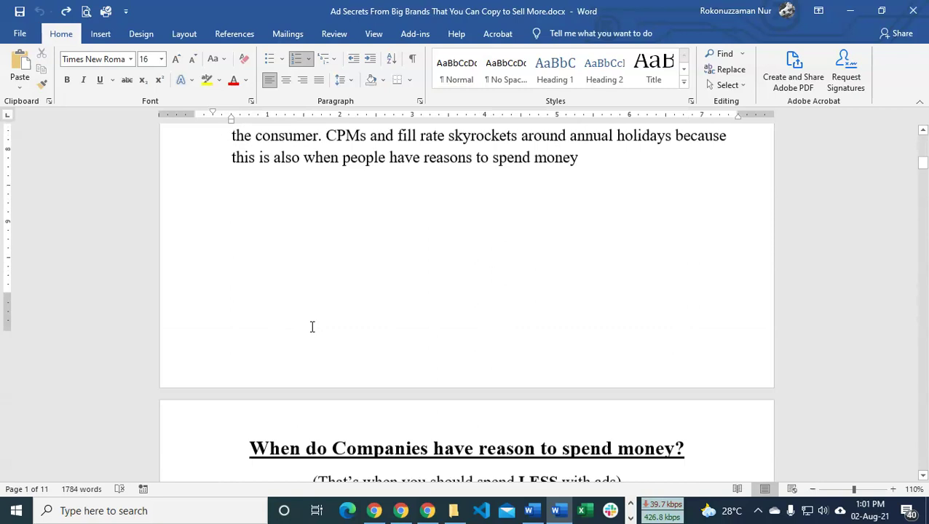
pyautogui.click(246, 390)
pyautogui.press('BackSpace')
pyautogui.press('BackSpace')
pyautogui.press('BackSpace')
pyautogui.press('BackSpace')
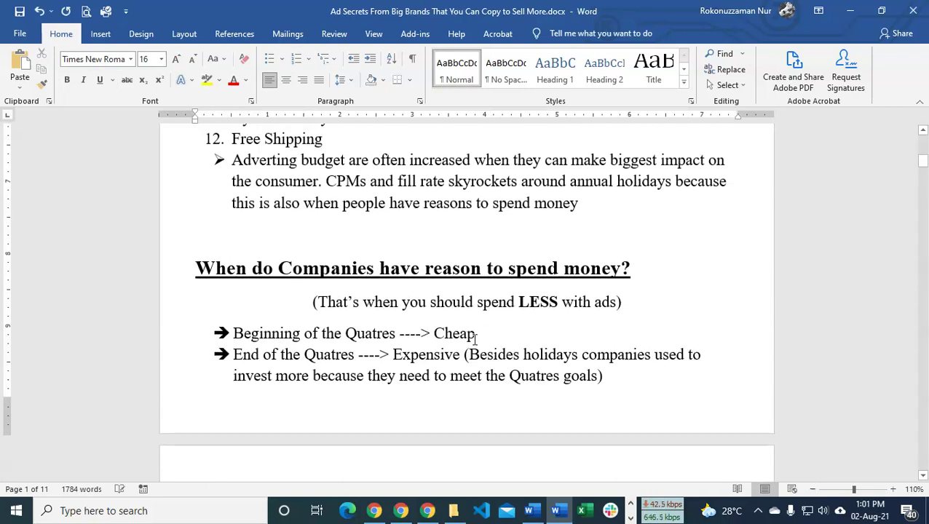
pyautogui.hotkey('ctrl', 'e')
# Examine the page ends and blank areas on the following pages, including the checklist table under "Plan For the Worst".
pyautogui.scroll(-12, 874, 446)
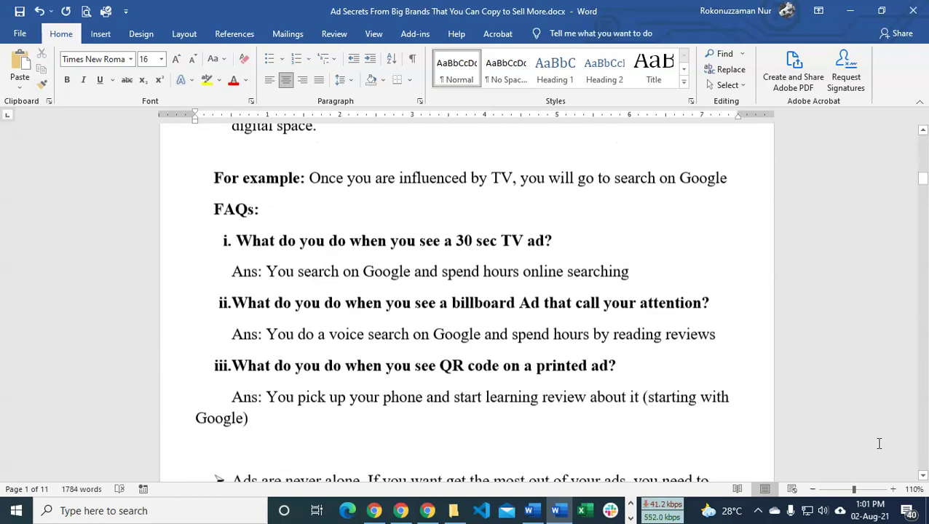
pyautogui.scroll(-15, 879, 443)
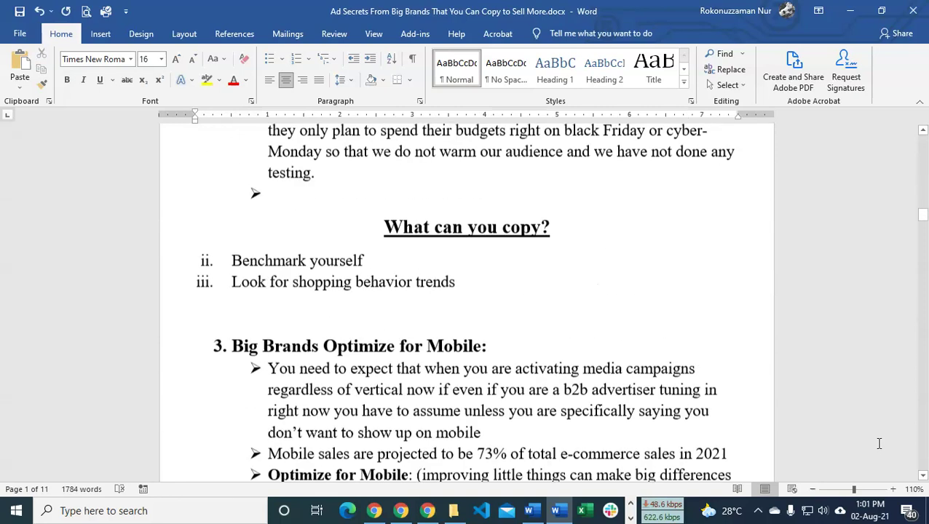
pyautogui.scroll(-15, 878, 443)
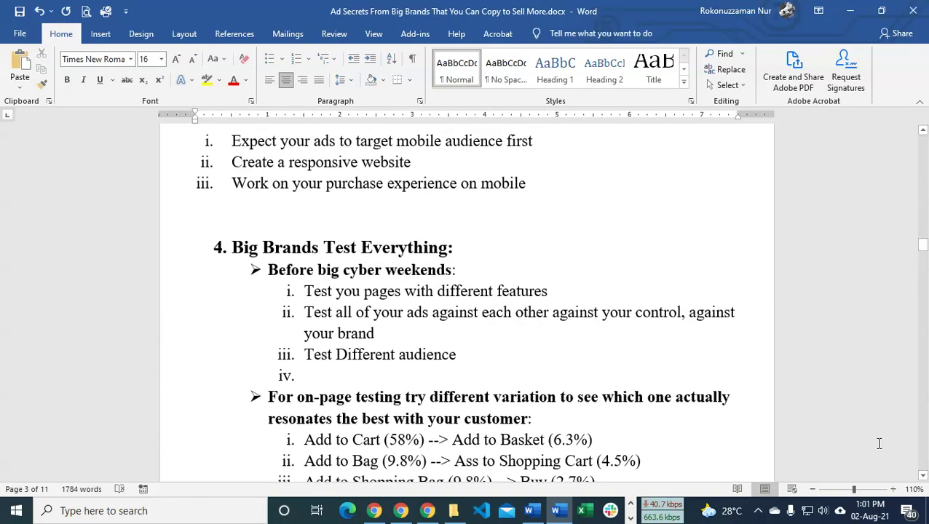
pyautogui.scroll(-15, 878, 443)
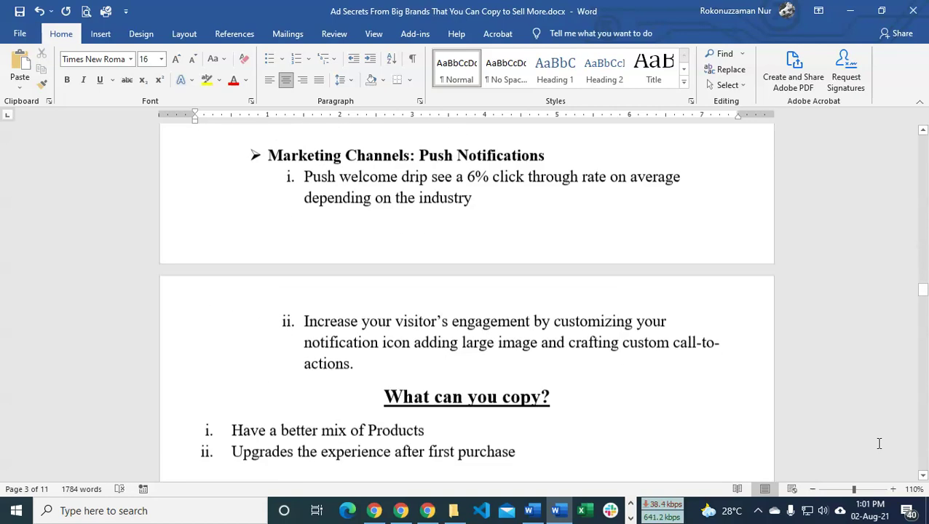
pyautogui.scroll(5, 878, 443)
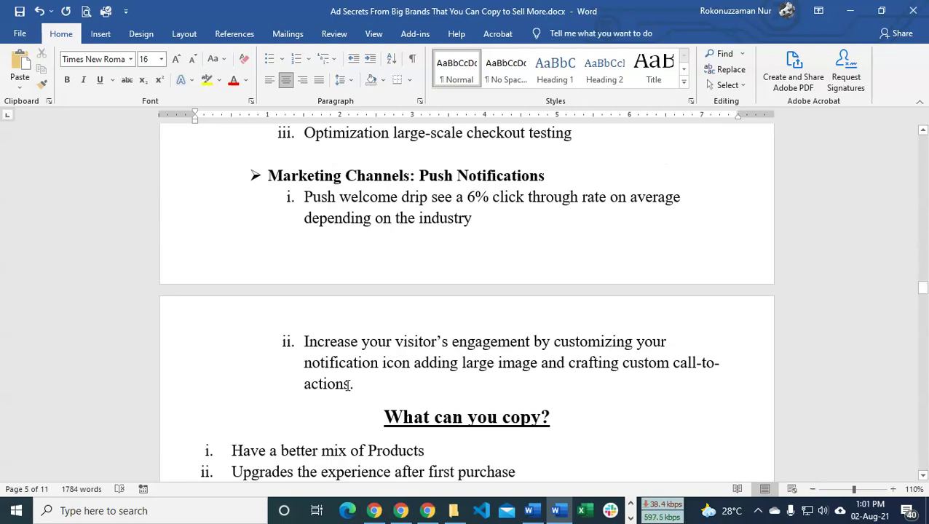
pyautogui.scroll(-14, 688, 337)
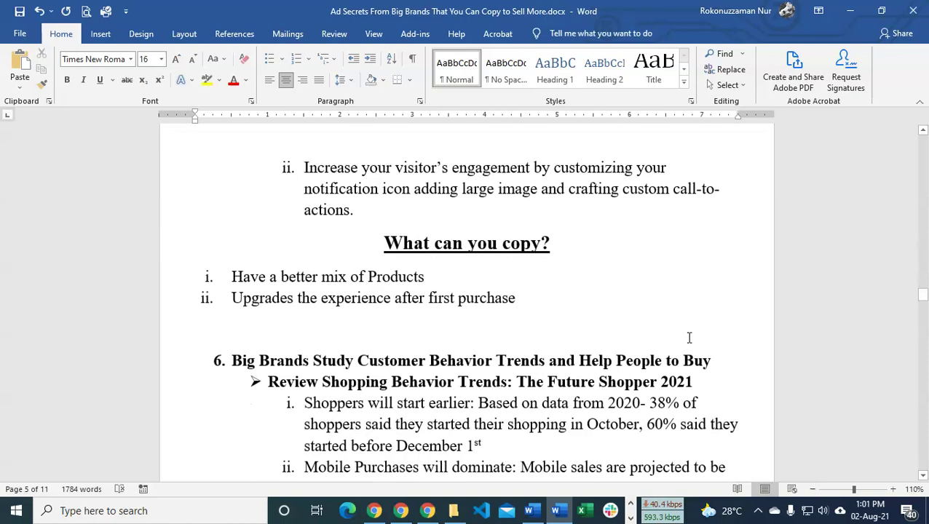
pyautogui.scroll(-1, 689, 337)
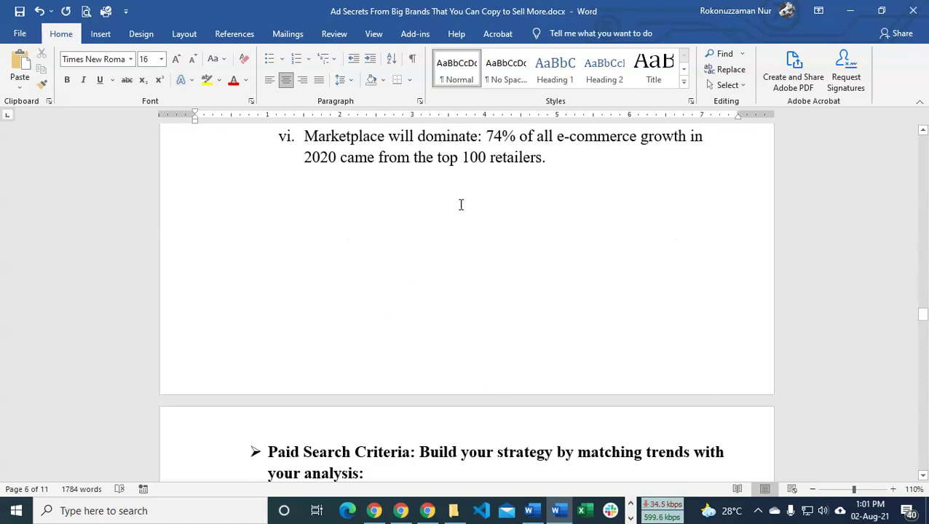
pyautogui.scroll(-7, 503, 406)
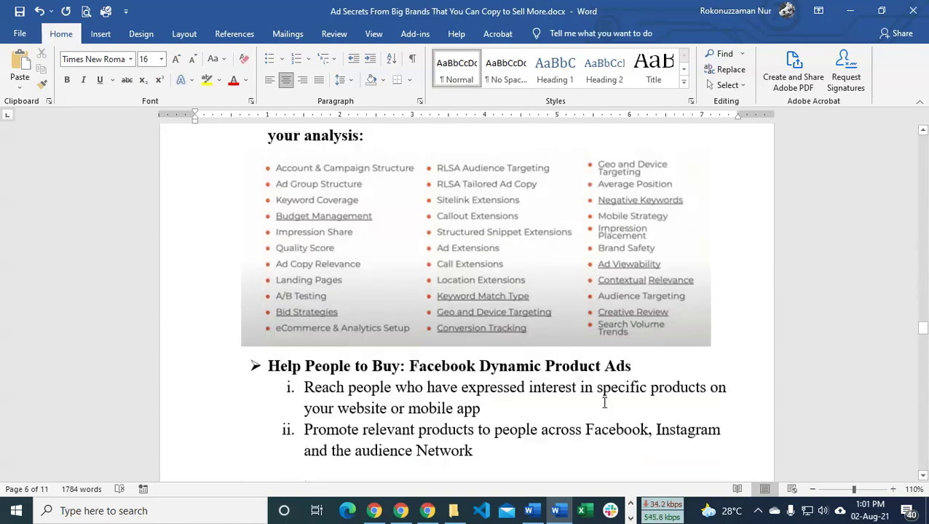
pyautogui.scroll(-20, 604, 403)
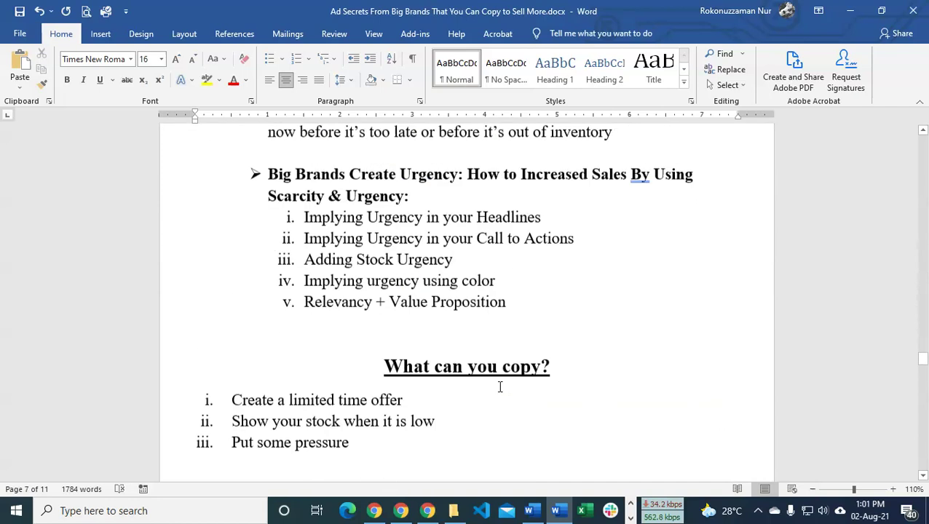
pyautogui.scroll(-20, 500, 386)
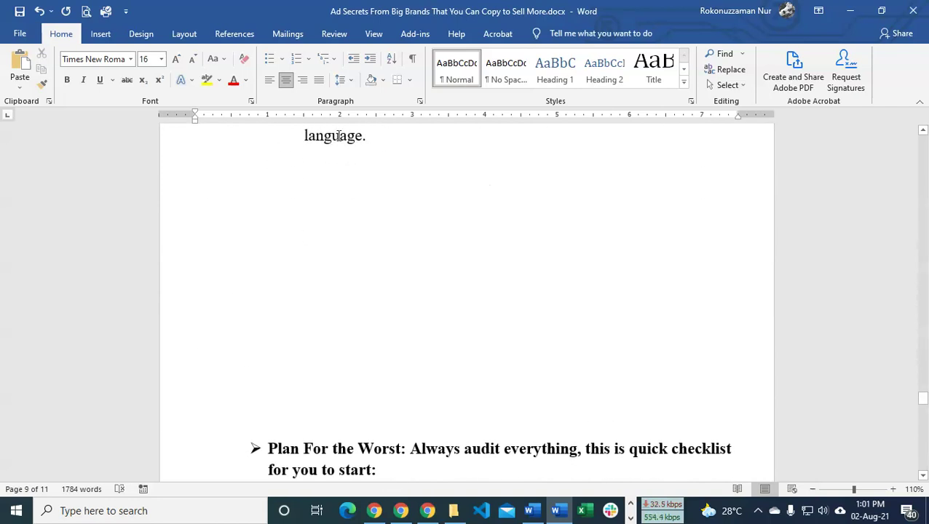
pyautogui.scroll(-15, 570, 440)
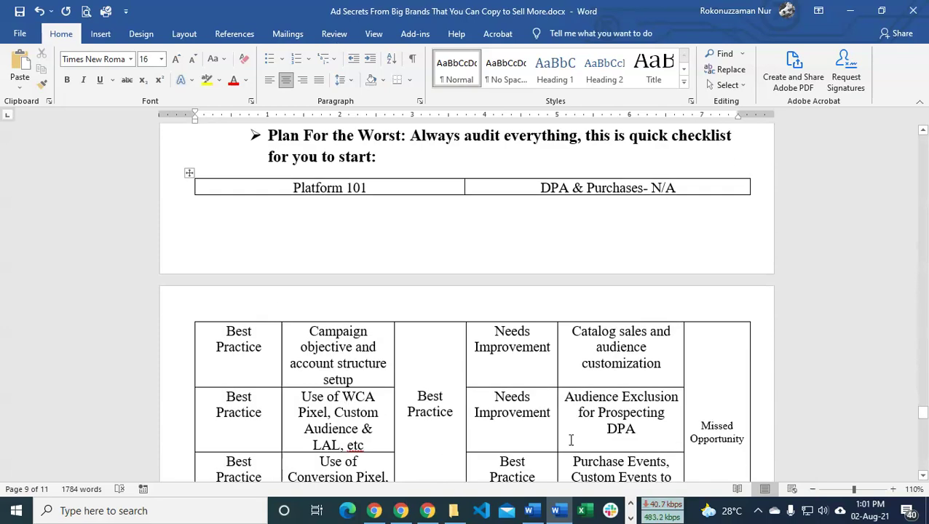
pyautogui.scroll(10, 570, 440)
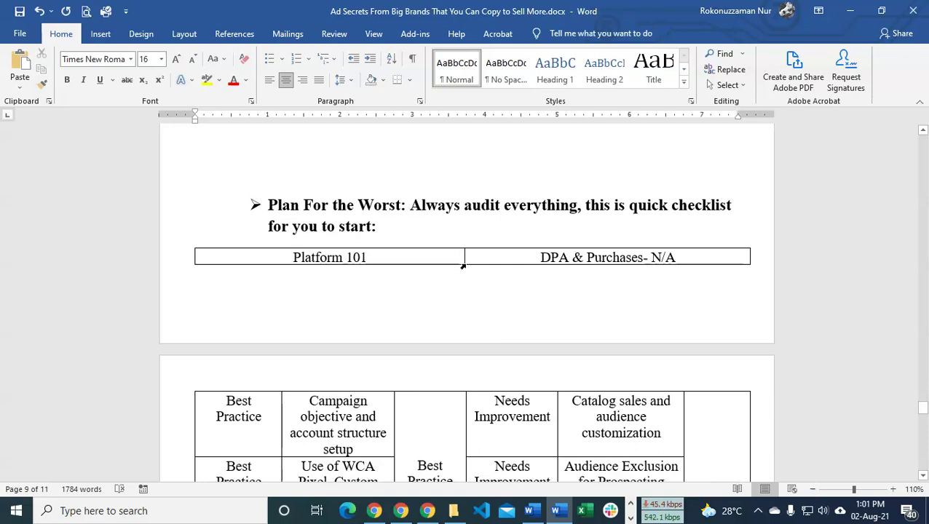
pyautogui.scroll(-3, 648, 198)
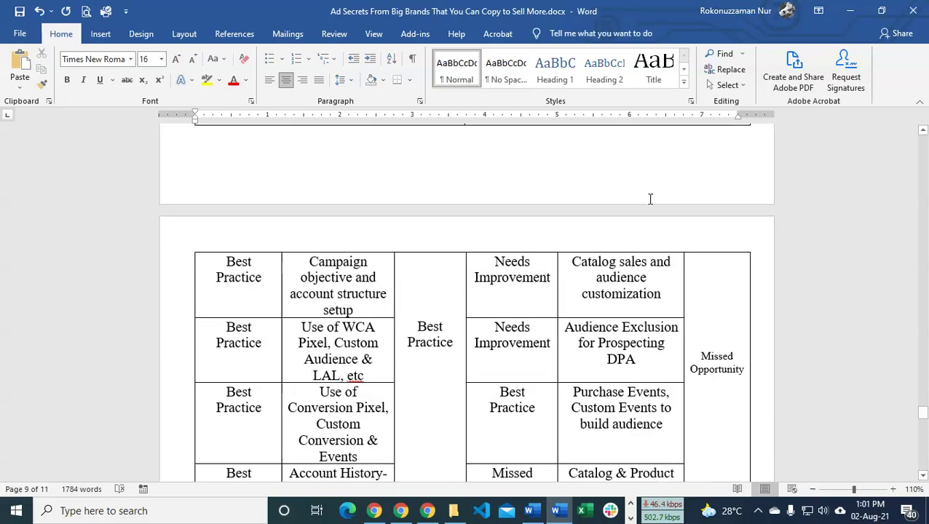
# Review the remaining pages through the end of the Ad Secrets document and close it without saving the changes.
pyautogui.scroll(-5, 594, 172)
pyautogui.scroll(-6, 626, 297)
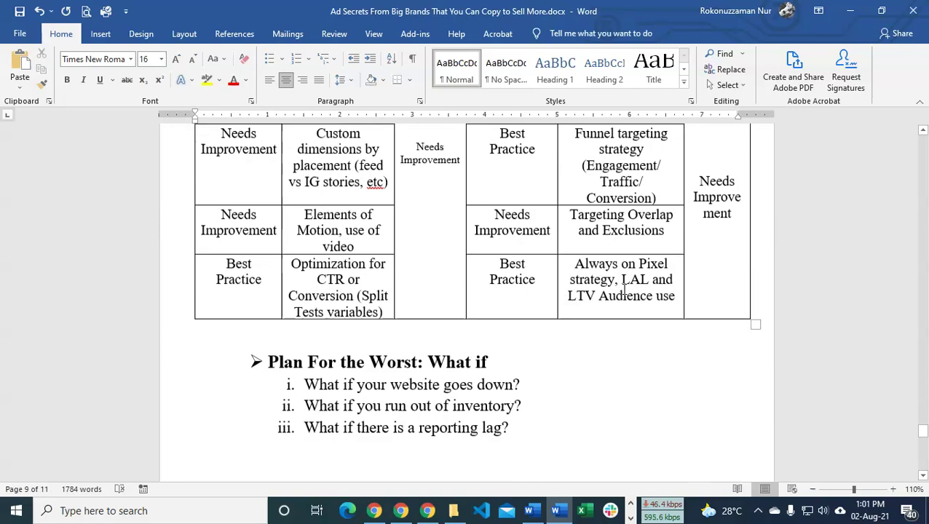
pyautogui.scroll(-7, 556, 321)
pyautogui.scroll(3, 536, 300)
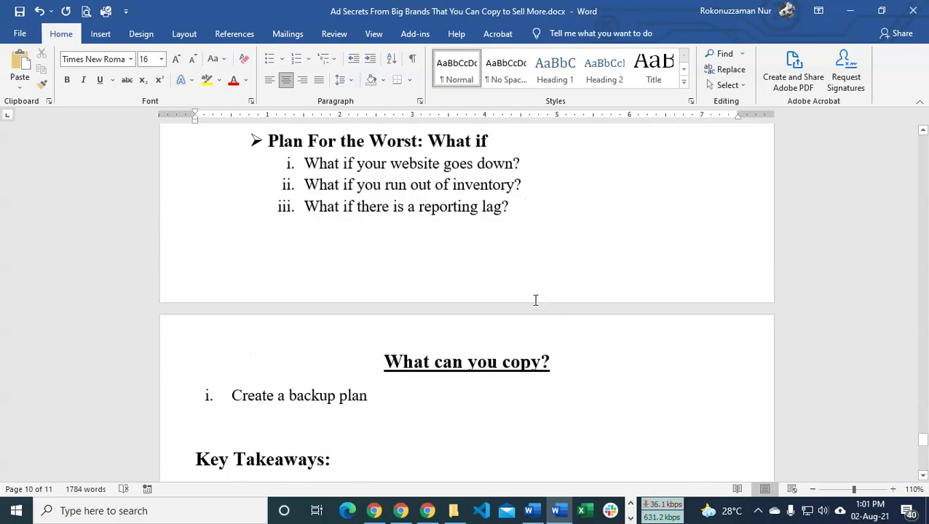
pyautogui.scroll(-12, 543, 292)
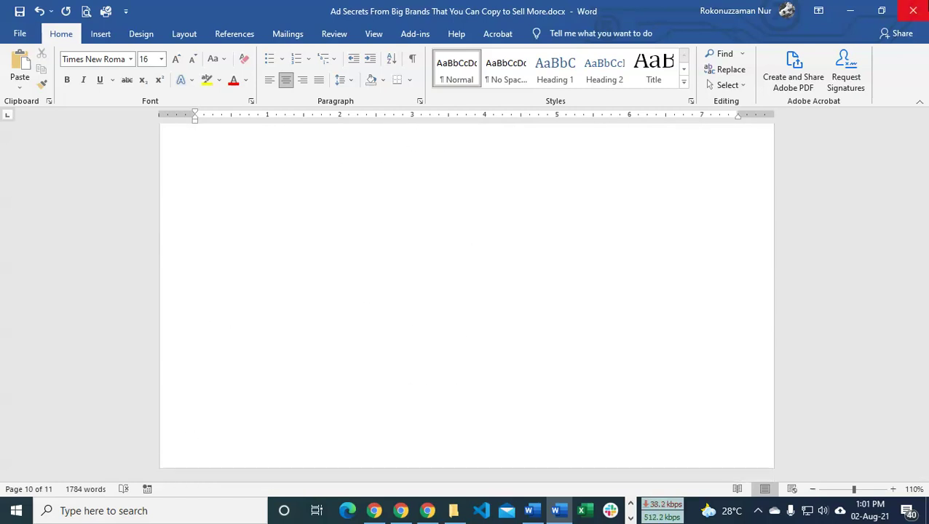
pyautogui.click(913, 10)
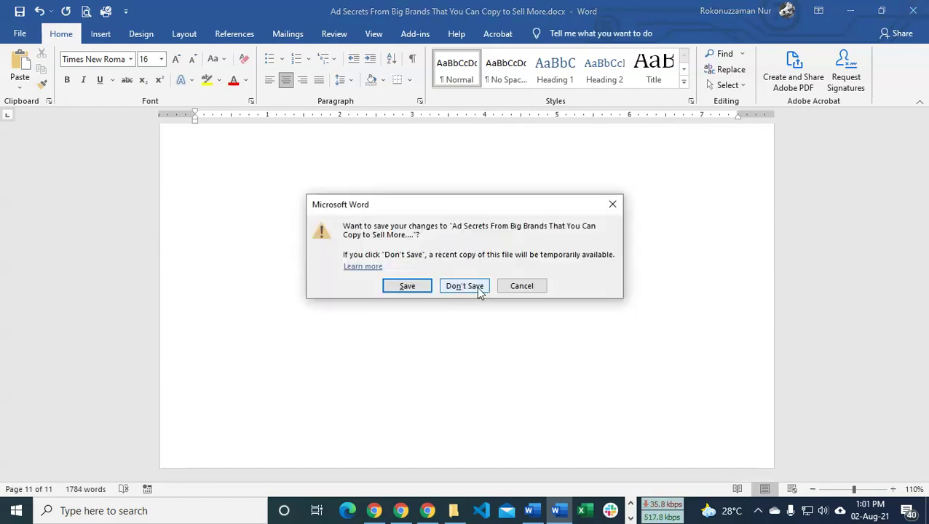
pyautogui.click(473, 289)
# Delete all the sample text from Document1, leaving a blank page.
pyautogui.scroll(2, 535, 263)
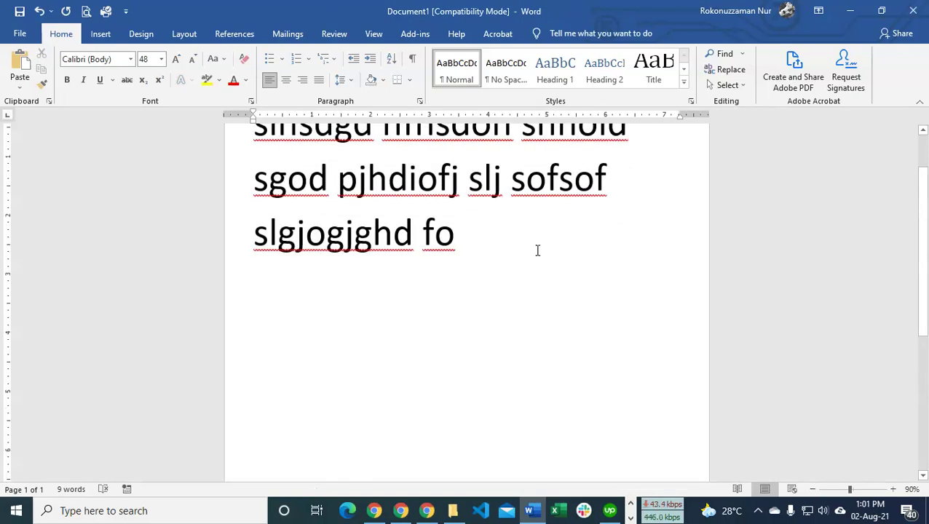
pyautogui.moveTo(530, 251); pyautogui.dragTo(289, 135)
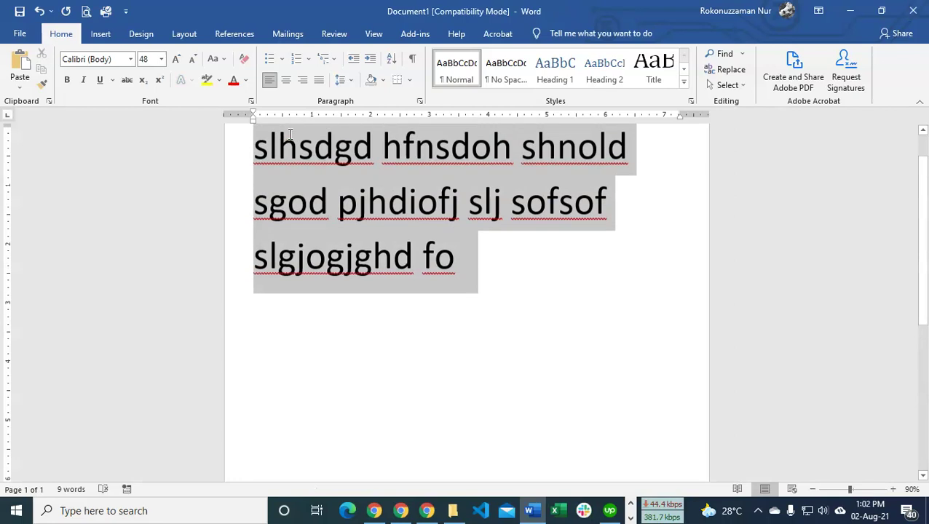
pyautogui.press('Delete')
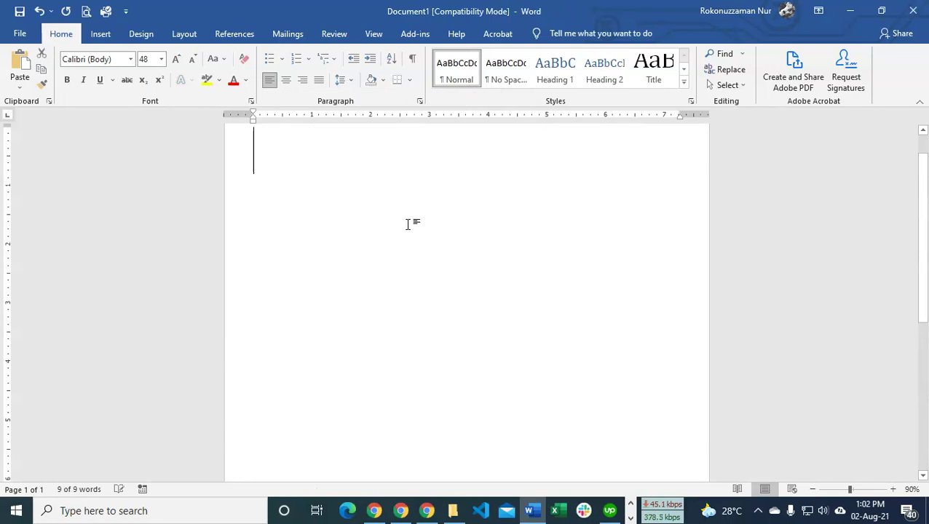
pyautogui.scroll(1, 514, 227)
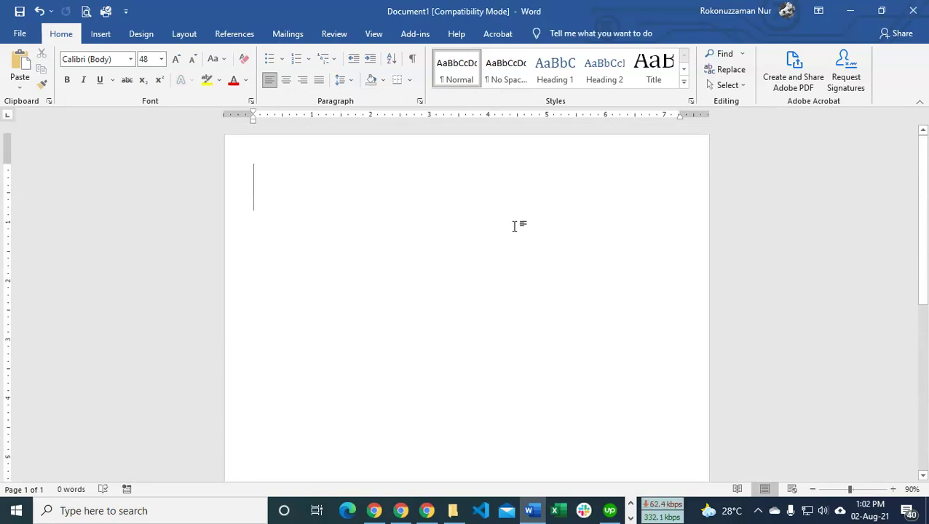
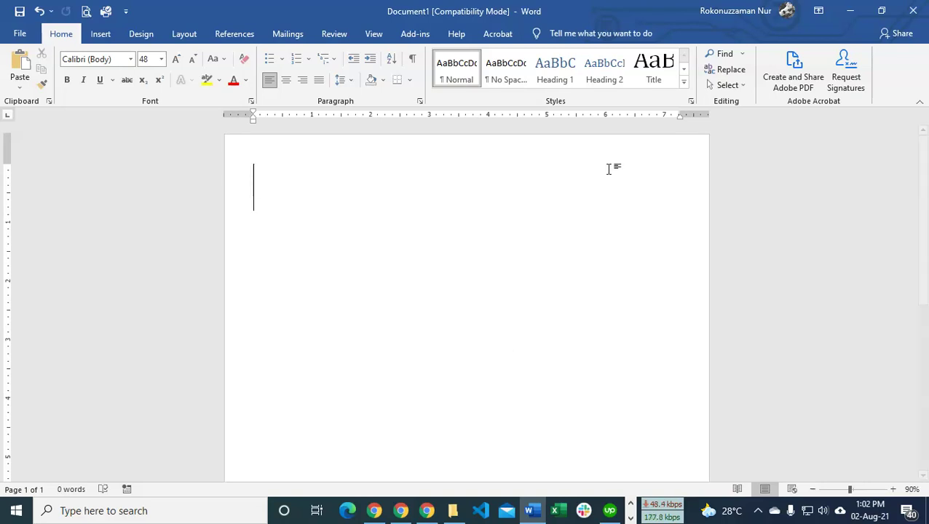
# Close Document1 without saving it.
pyautogui.click(912, 11)
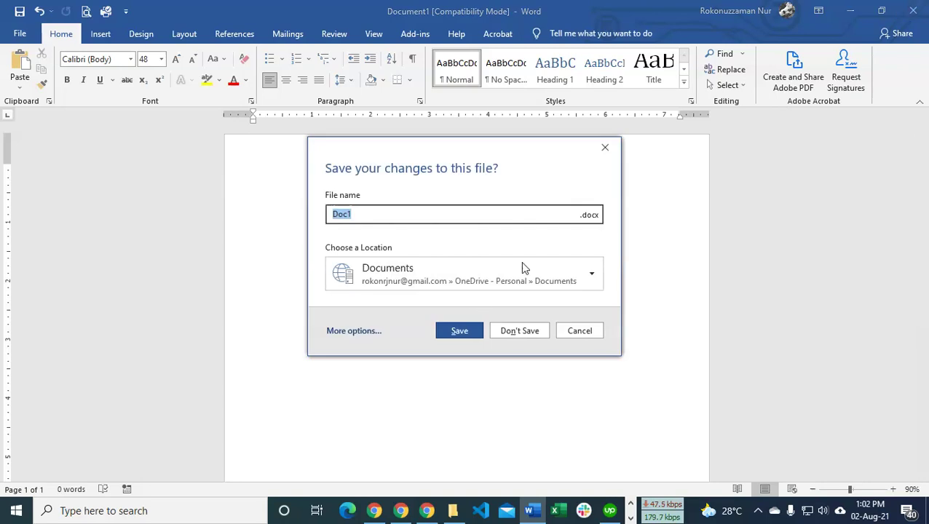
pyautogui.click(571, 334)
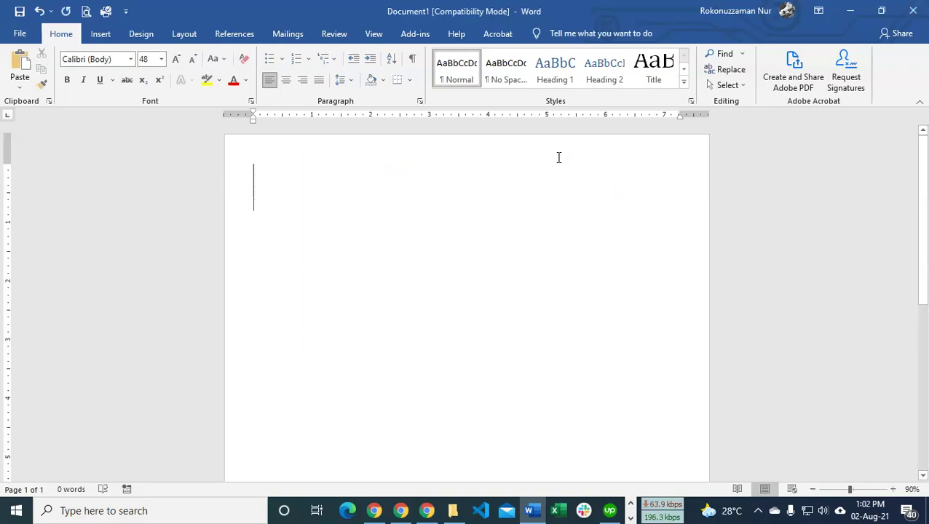
pyautogui.click(912, 10)
pyautogui.click(517, 329)
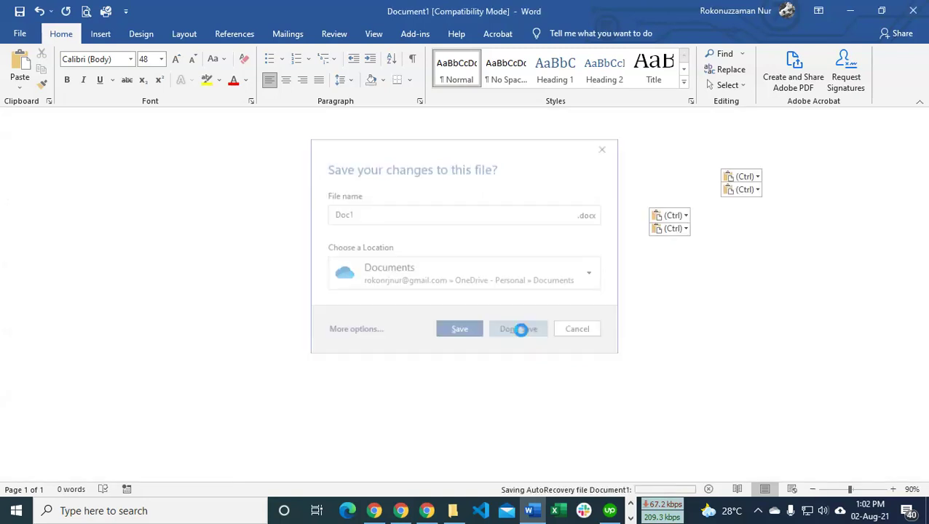
pyautogui.click(497, 297)
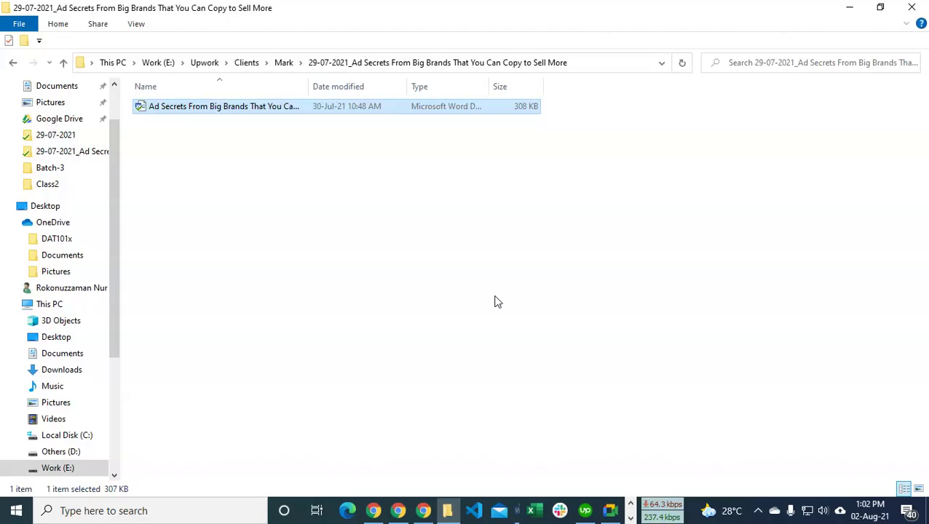
# Open Final_Mark.pdf from the Book Formatting folder under Work (E:), Virtual Hero, Batch 1, Assignment Tasks.
pyautogui.click(158, 63)
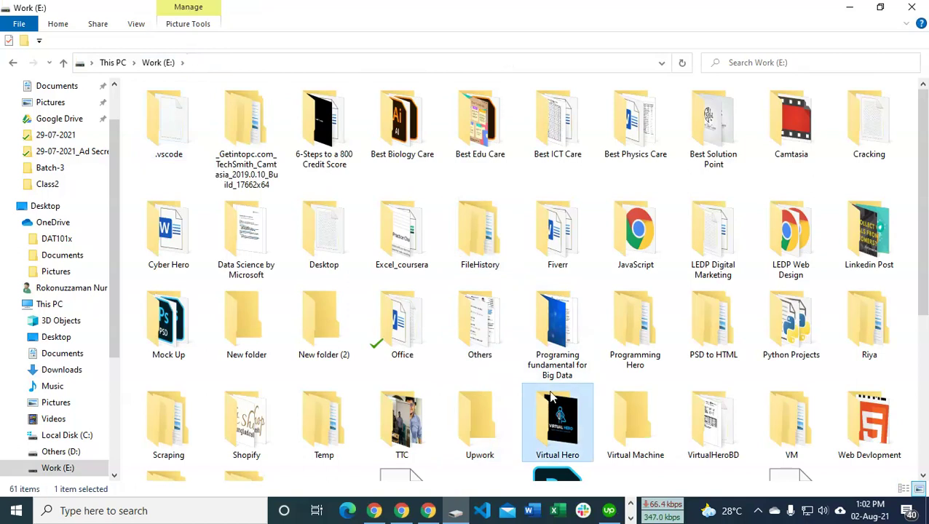
pyautogui.doubleClick(558, 422)
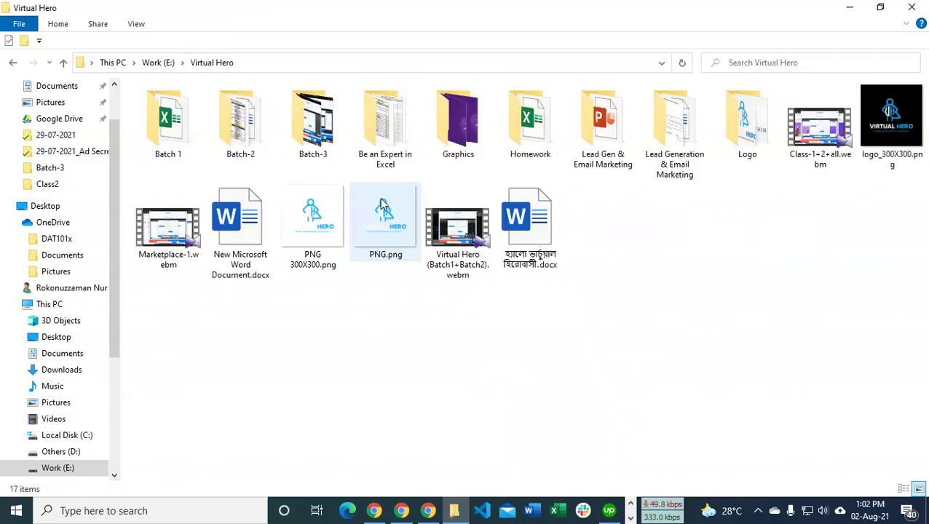
pyautogui.doubleClick(189, 135)
pyautogui.doubleClick(221, 107)
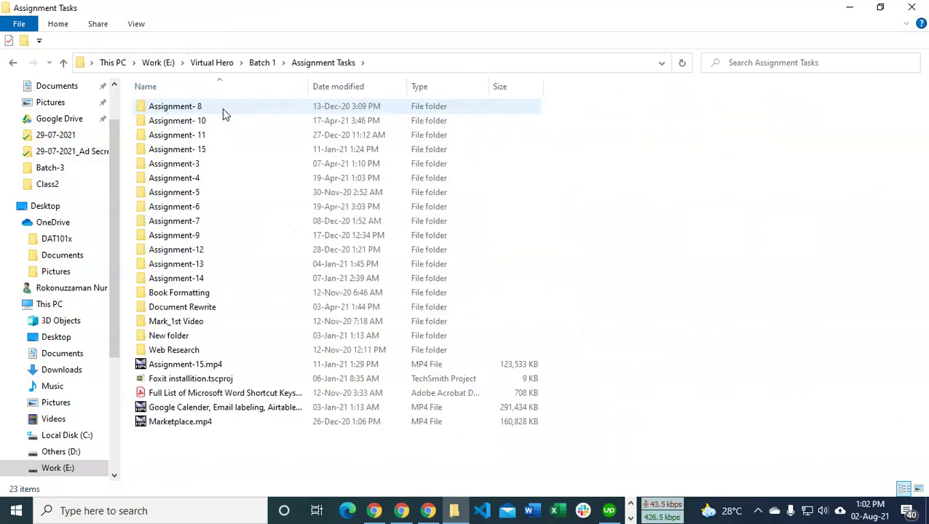
pyautogui.doubleClick(199, 293)
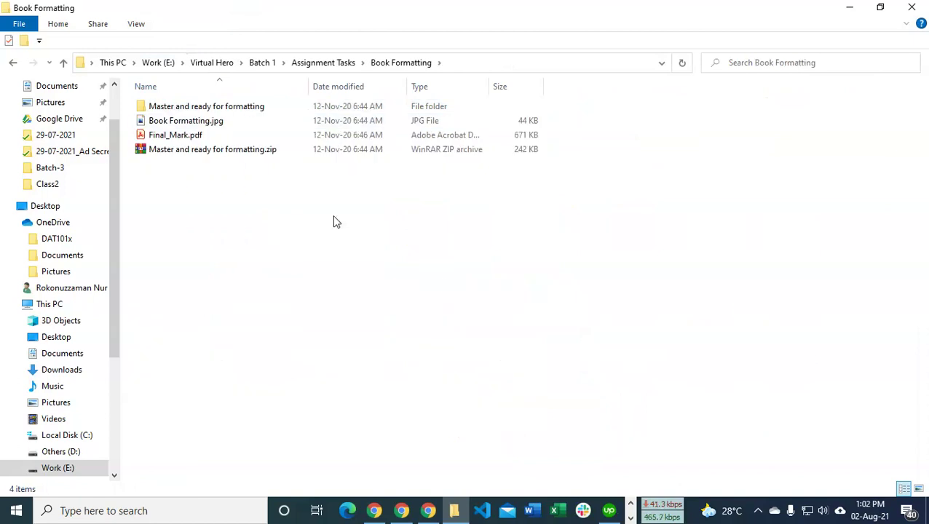
pyautogui.click(233, 139)
pyautogui.doubleClick(233, 139)
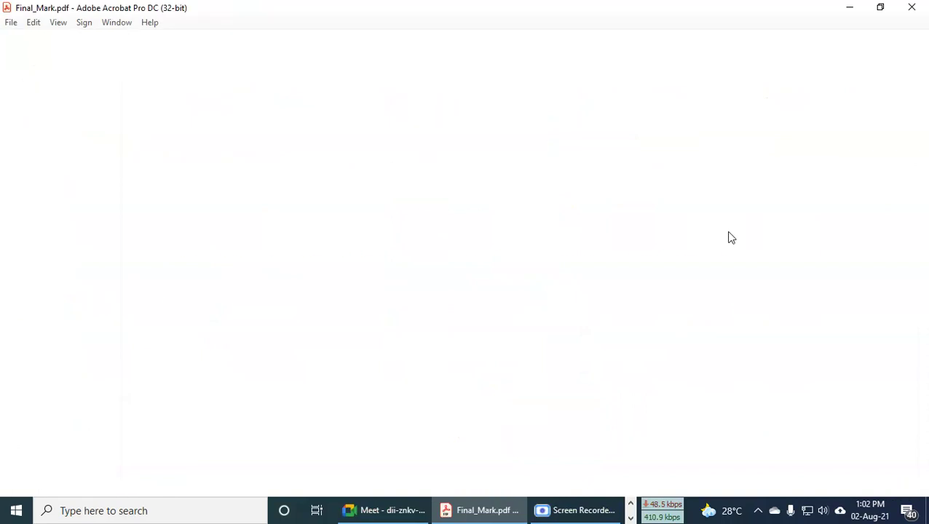
# Minimize the PDF, switch to Chrome and search Google for "credit repair secrets" in a new tab.
pyautogui.click(848, 8)
pyautogui.click(355, 511)
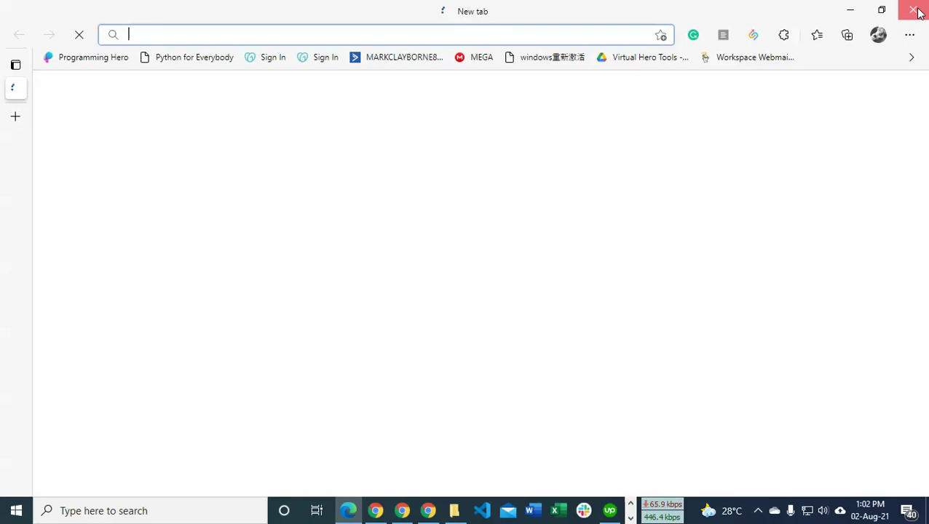
pyautogui.click(913, 10)
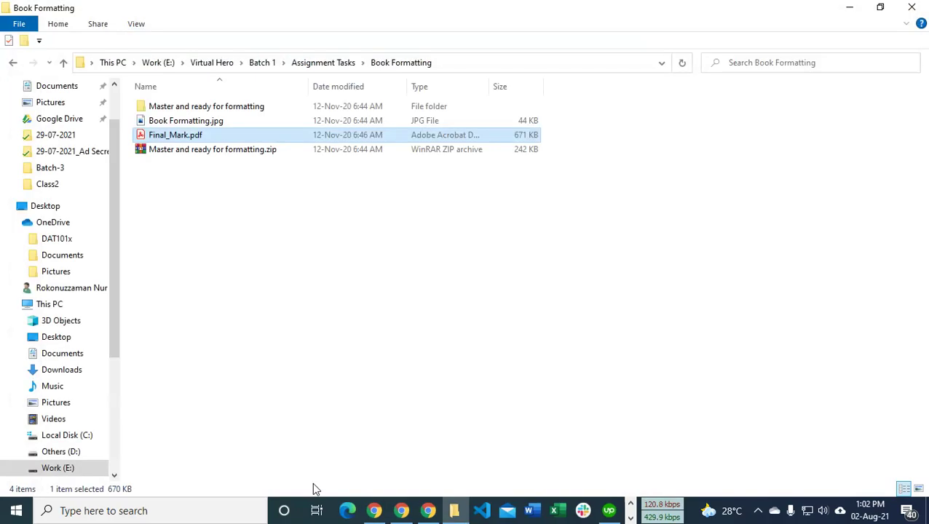
pyautogui.click(374, 511)
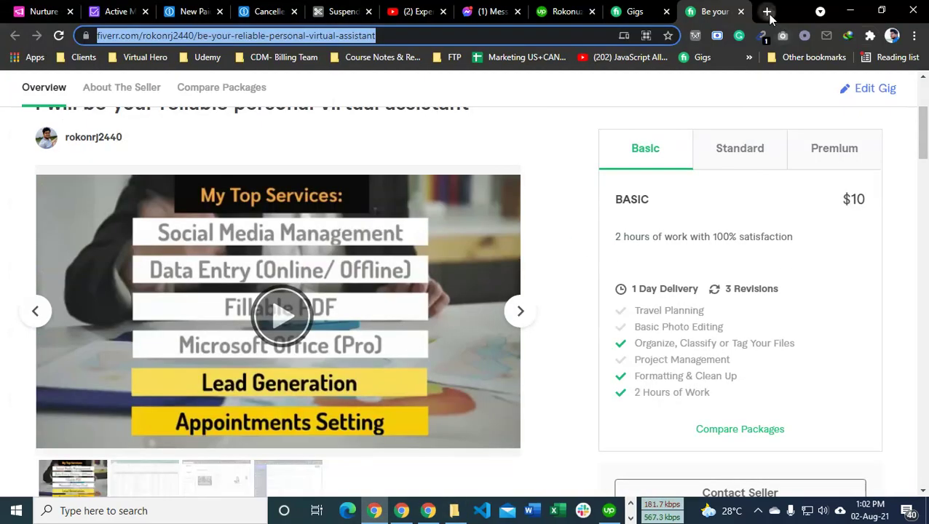
pyautogui.click(766, 11)
pyautogui.write('credit re')
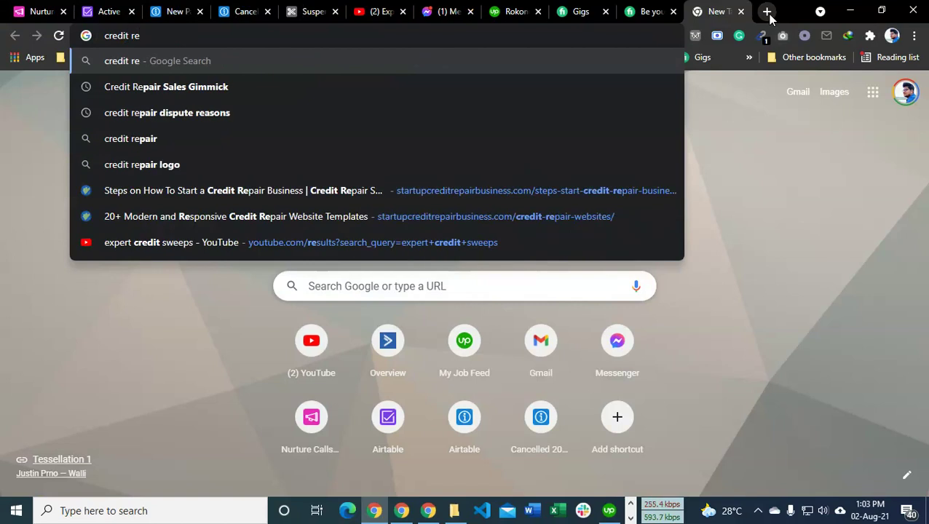
pyautogui.write('pair s')
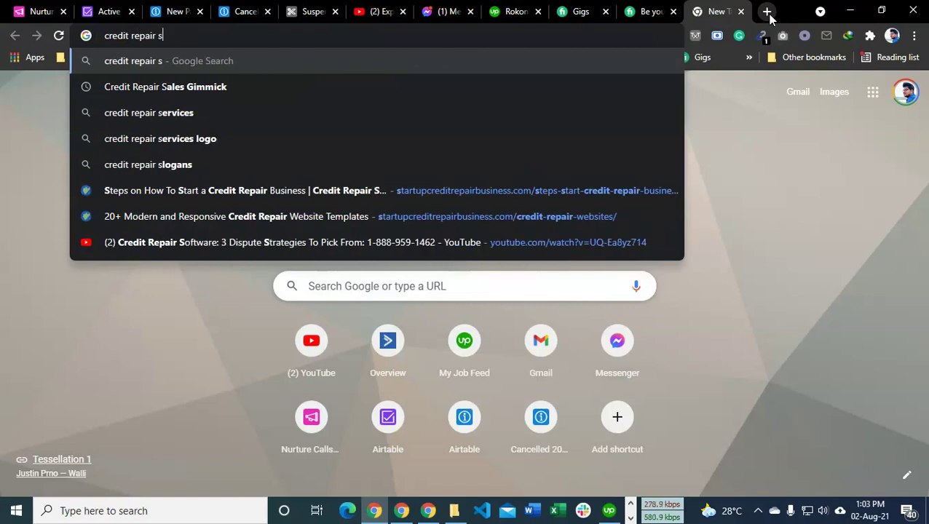
pyautogui.write('ec')
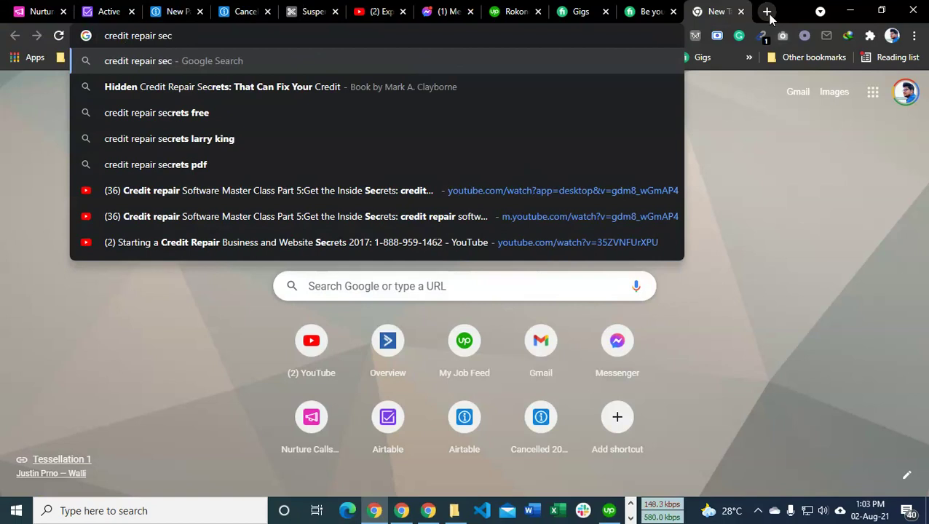
pyautogui.write('rets')
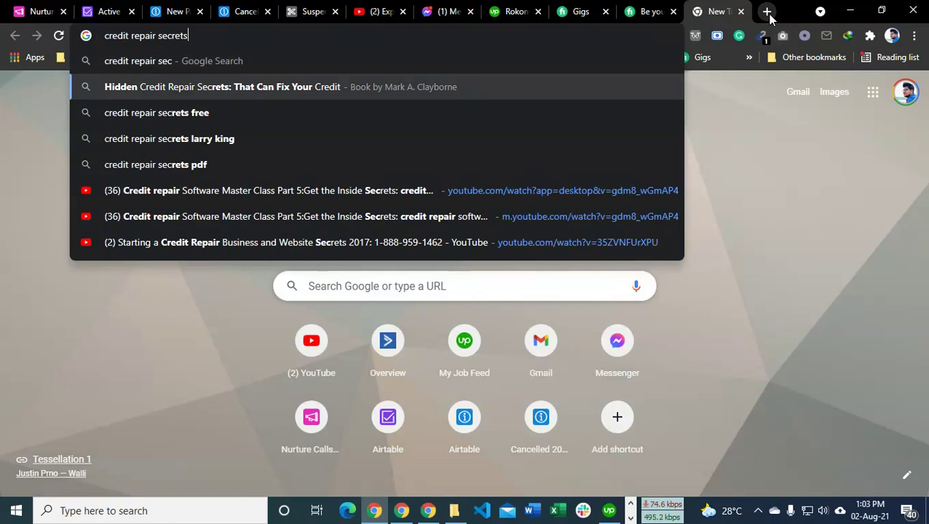
pyautogui.press('Return')
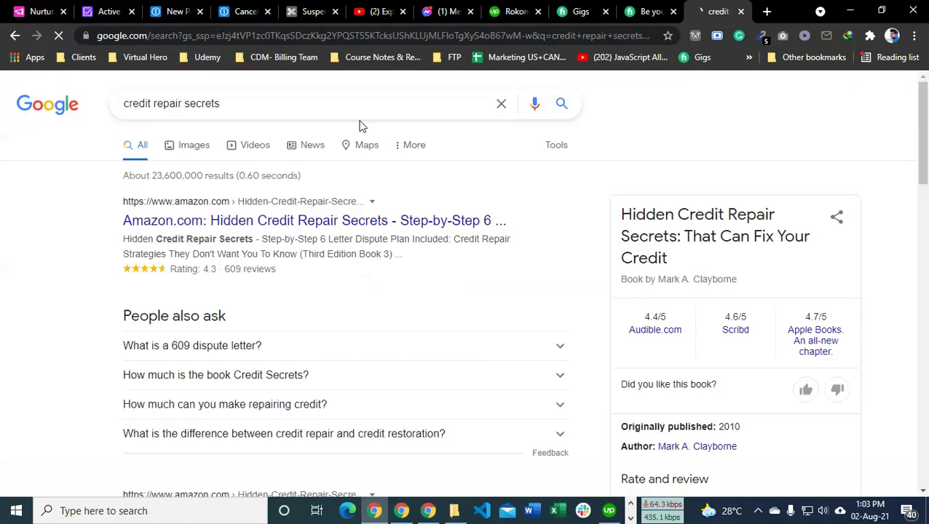
# Open the Amazon search result for the Hidden Credit Repair Secrets book in a new tab and switch to it.
pyautogui.rightClick(227, 223)
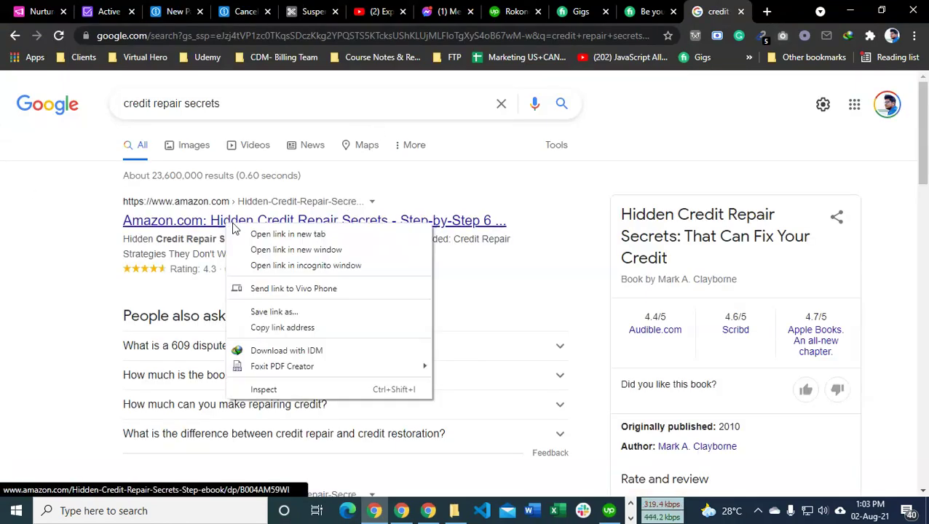
pyautogui.click(315, 234)
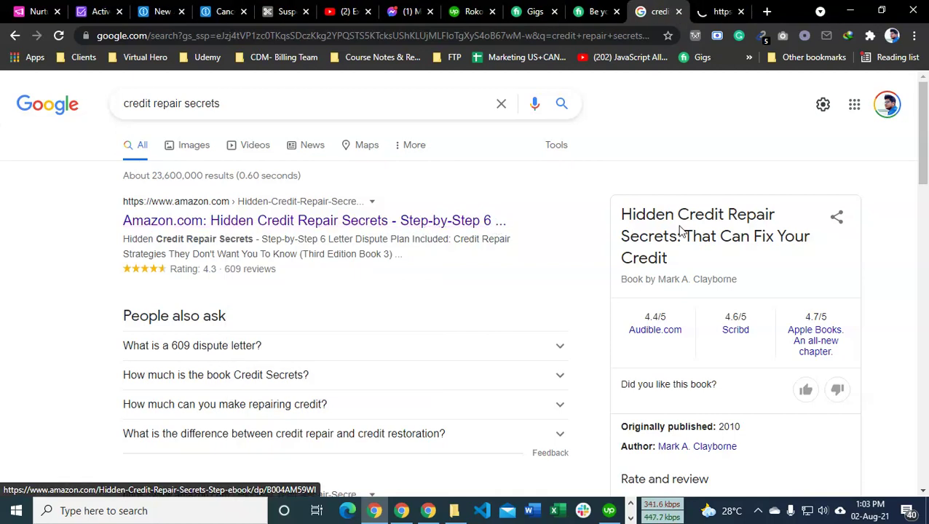
pyautogui.click(722, 11)
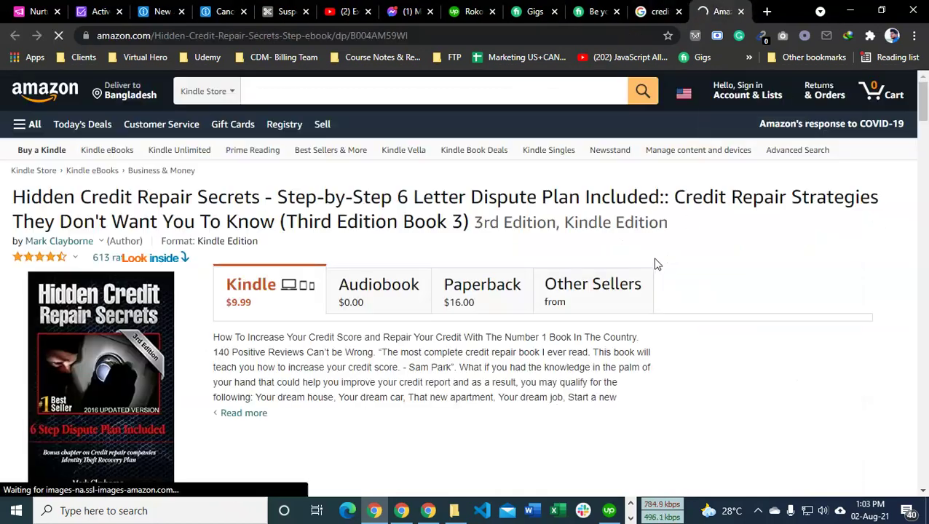
# Examine the book's available formats, editorial reviews and product details on its Amazon page, including the publication date.
pyautogui.scroll(-2, 369, 302)
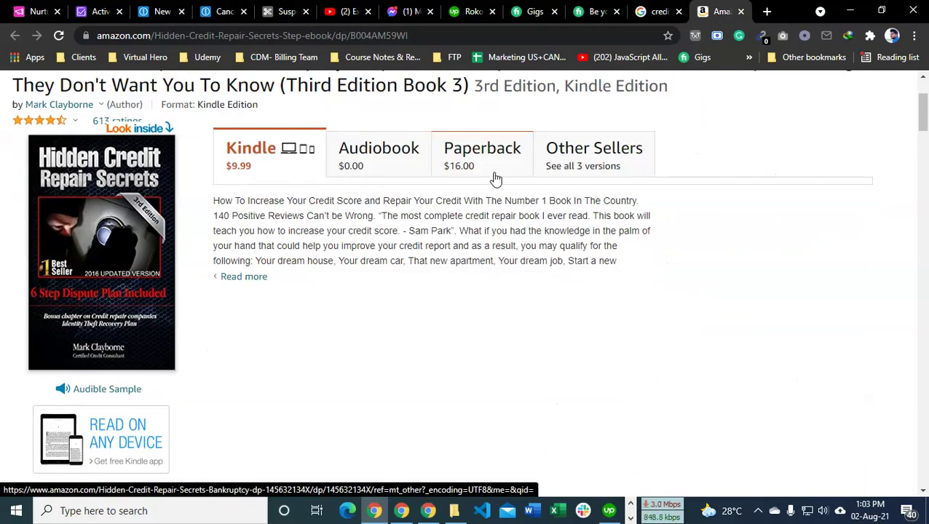
pyautogui.scroll(-4, 495, 303)
pyautogui.scroll(4, 495, 303)
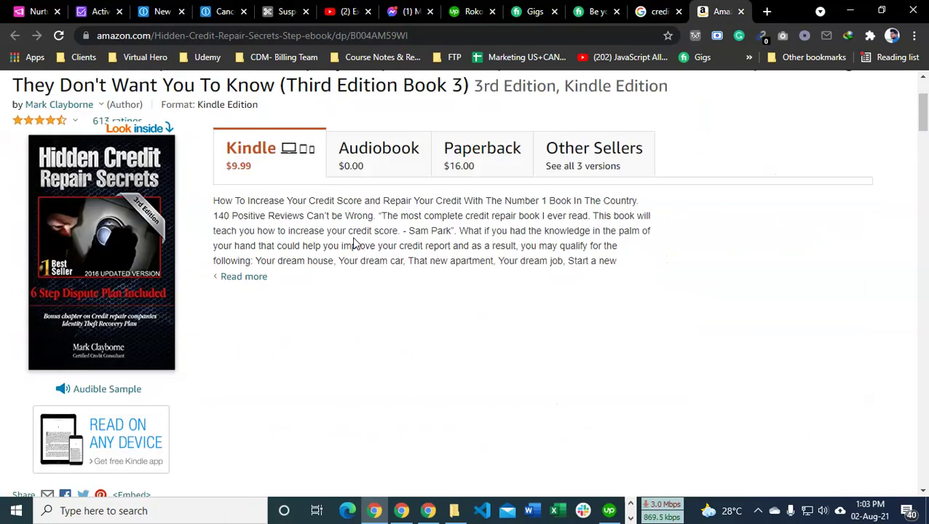
pyautogui.scroll(-3, 535, 213)
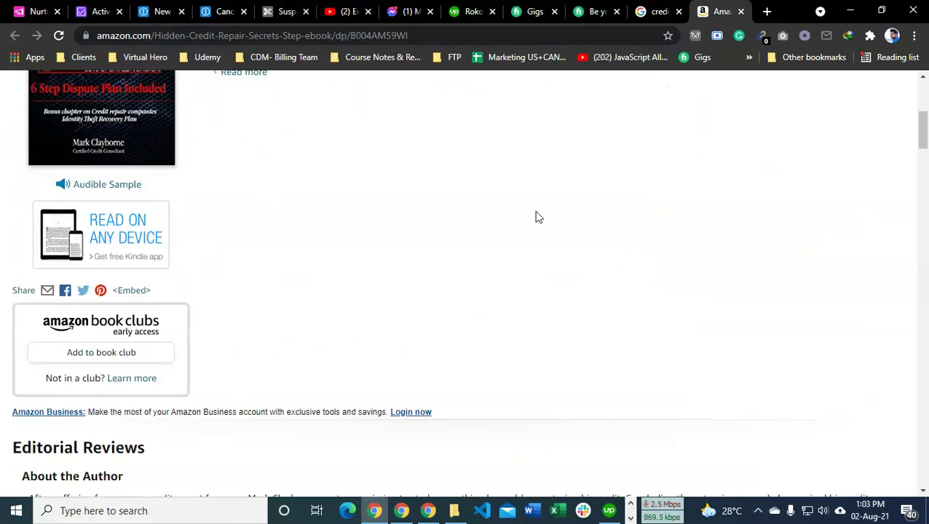
pyautogui.scroll(-5, 536, 215)
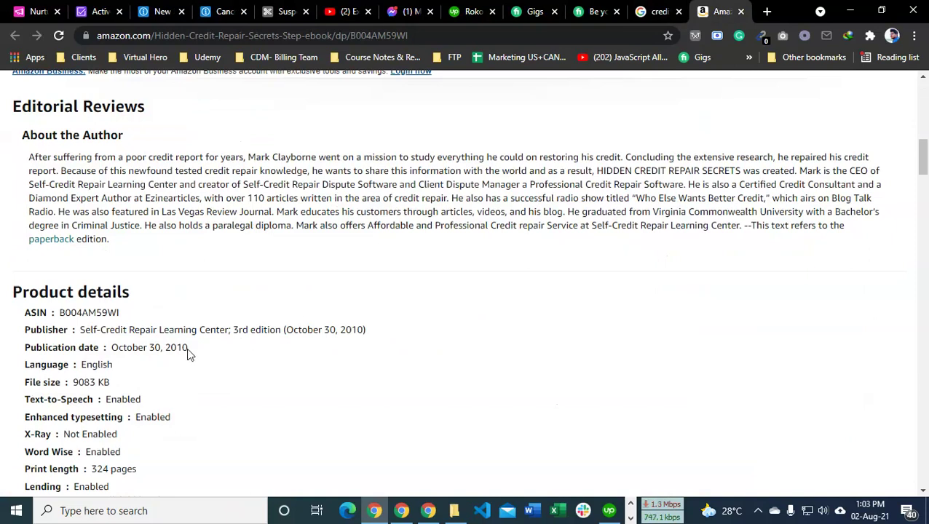
pyautogui.moveTo(188, 348); pyautogui.dragTo(111, 348)
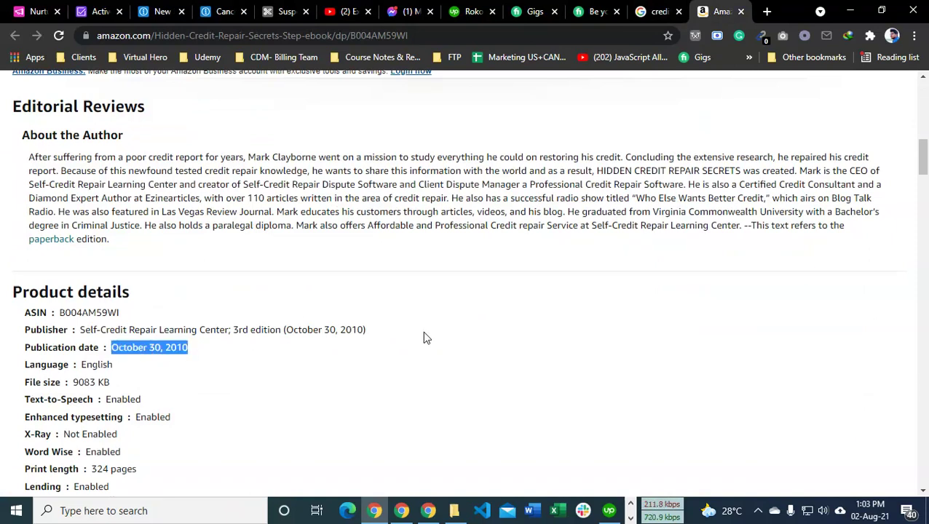
pyautogui.scroll(-3, 426, 337)
pyautogui.scroll(3, 425, 338)
pyautogui.click(117, 348)
pyautogui.scroll(10, 199, 345)
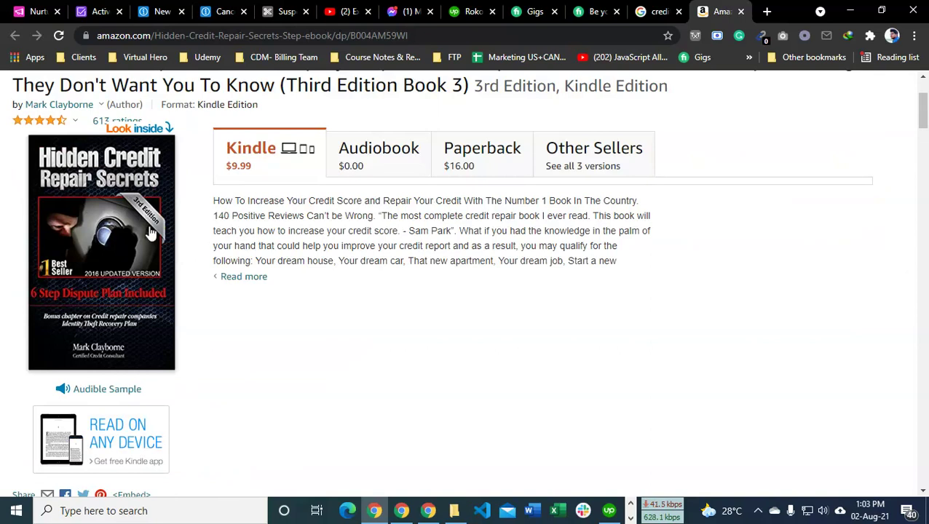
# Close the Amazon book page and minimize Chrome to return to the Book Formatting folder.
pyautogui.scroll(2, 353, 273)
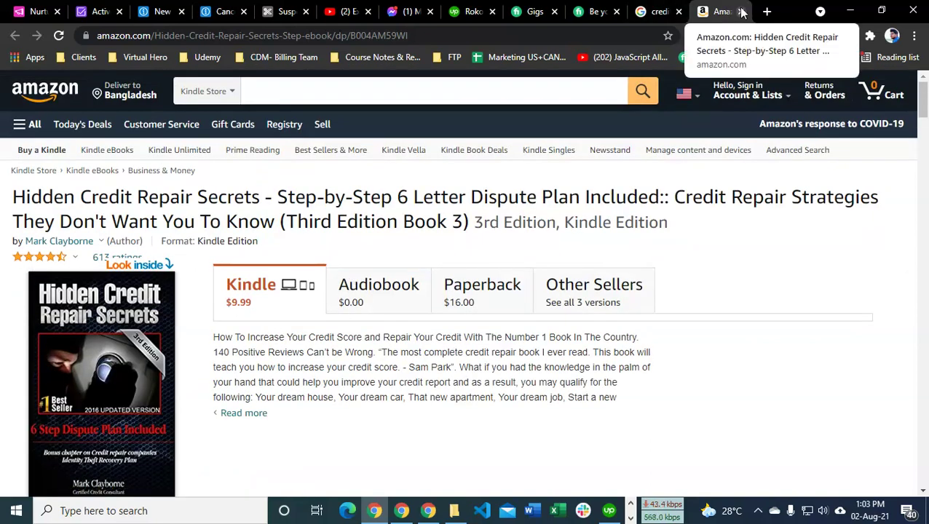
pyautogui.click(740, 12)
pyautogui.click(849, 11)
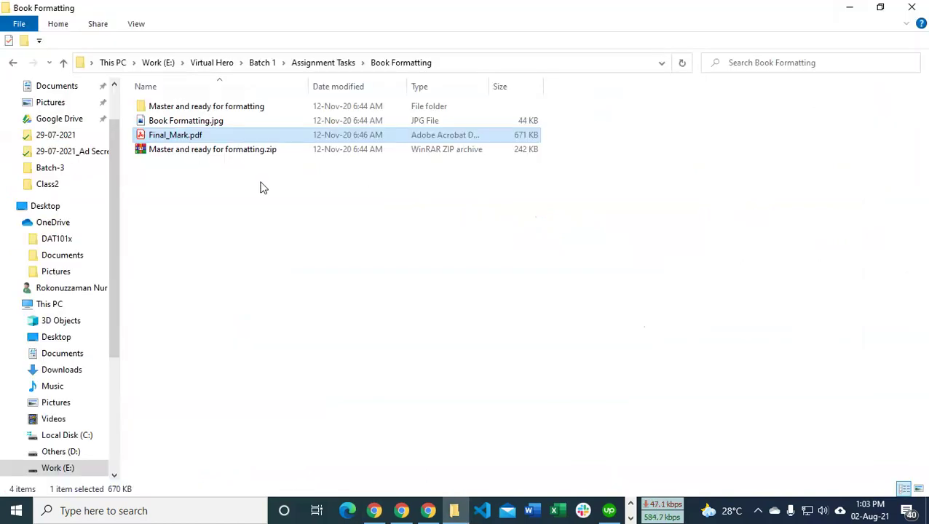
# Open Final_Mark.pdf from the Book Formatting folder and review the page layout of Chapter 1 down to the My story section.
pyautogui.doubleClick(217, 135)
pyautogui.scroll(-3, 655, 245)
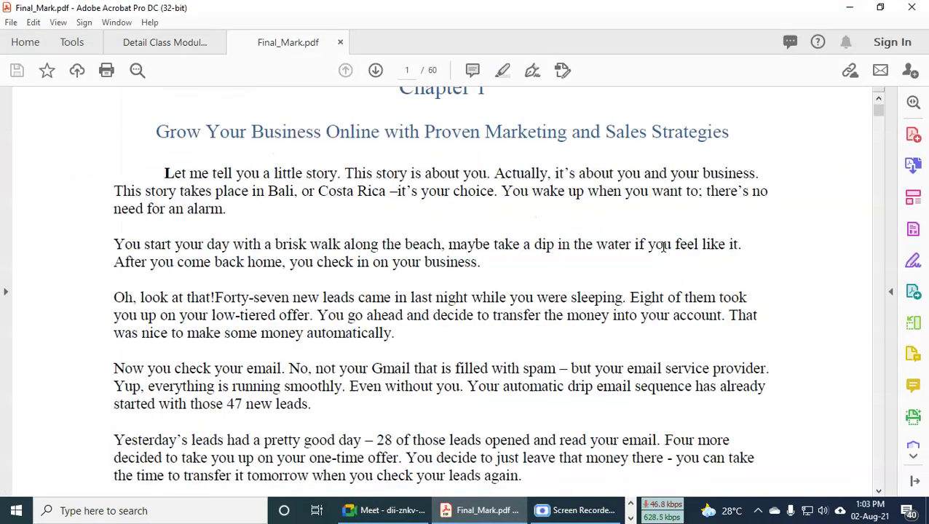
pyautogui.scroll(-15, 663, 245)
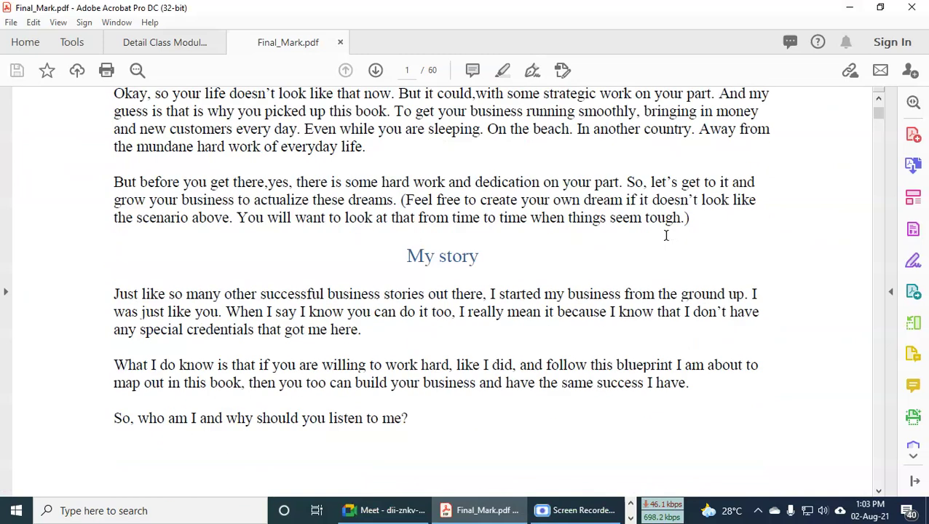
pyautogui.scroll(-3, 666, 236)
pyautogui.scroll(12, 667, 240)
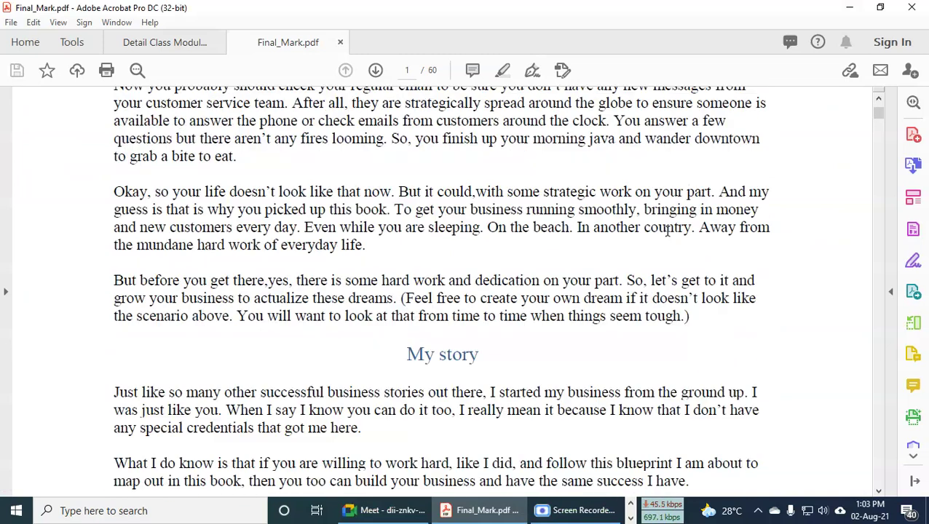
pyautogui.scroll(2, 665, 232)
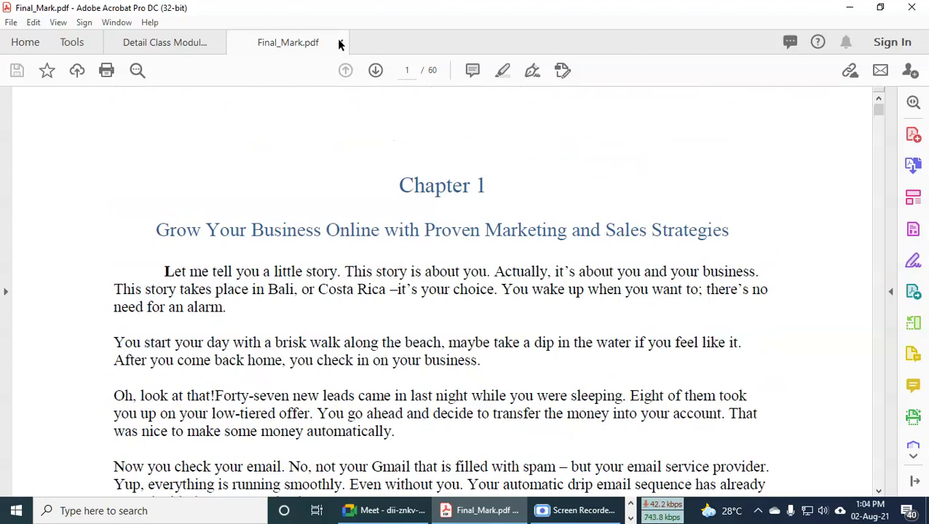
# Minimize the PDF and open Chapter 1.docx from the nested Master and ready for formatting folders.
pyautogui.click(856, 6)
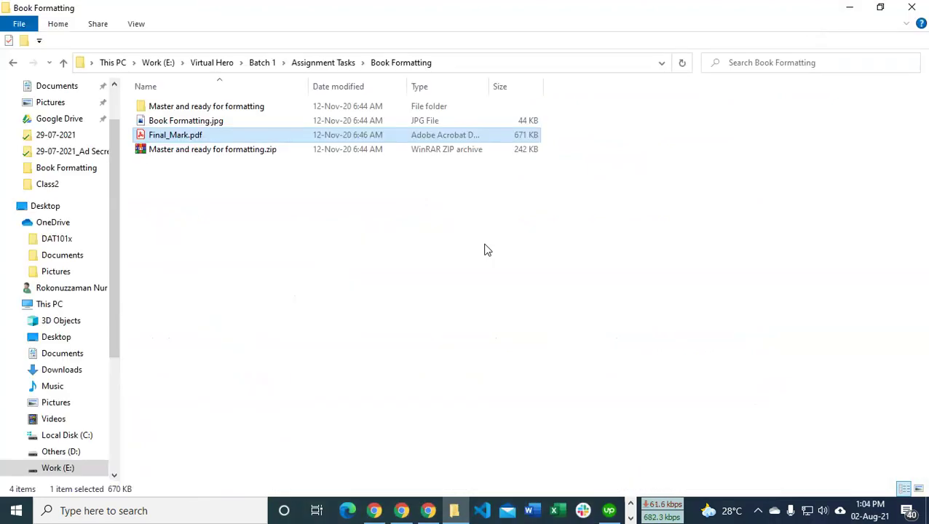
pyautogui.click(220, 109)
pyautogui.doubleClick(220, 109)
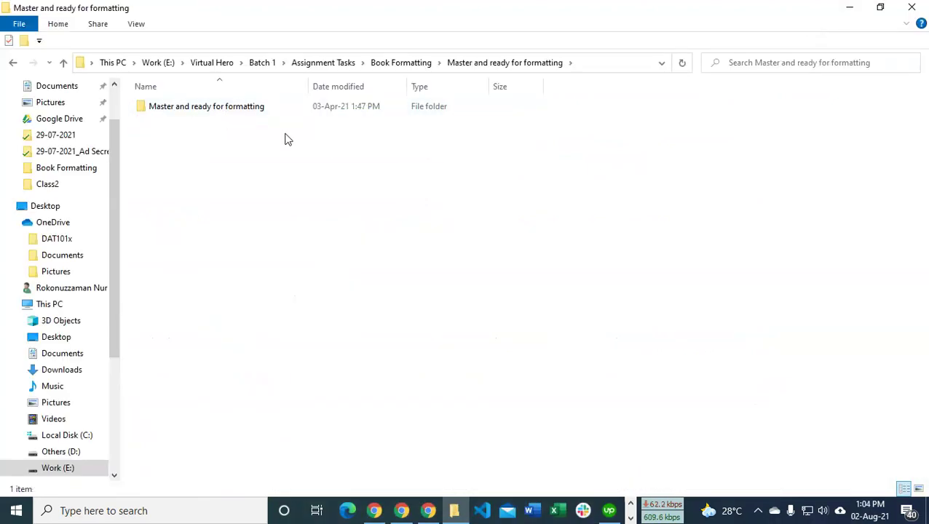
pyautogui.doubleClick(266, 111)
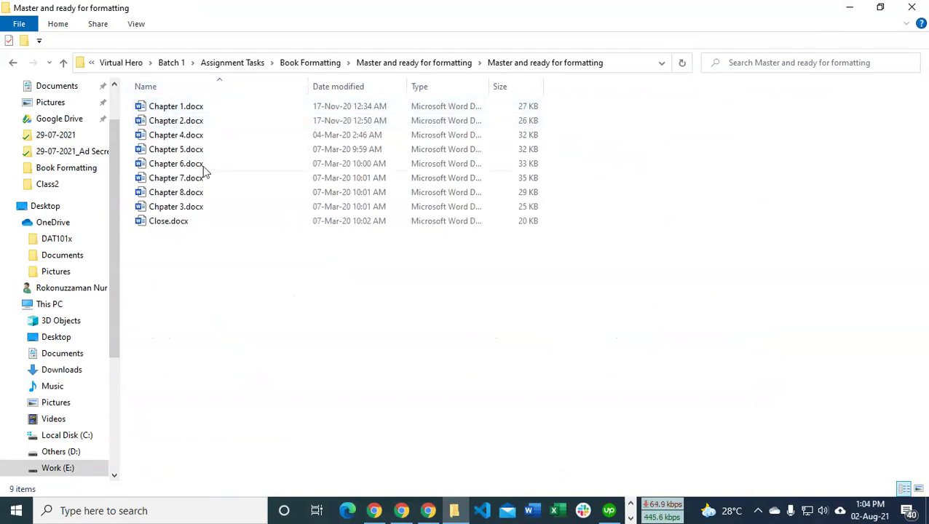
pyautogui.doubleClick(204, 106)
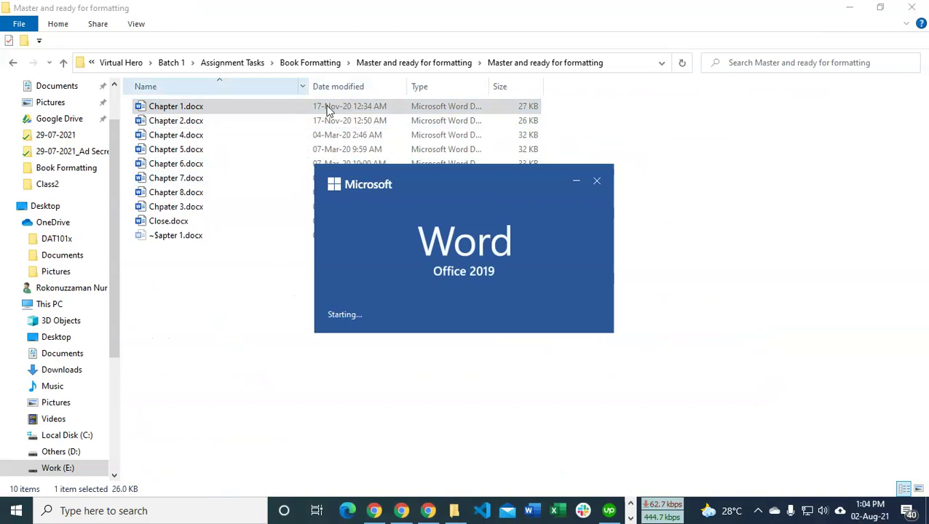
# Look through the source text of Chapter 1.docx and close the document.
pyautogui.scroll(-3, 604, 242)
pyautogui.scroll(-8, 511, 237)
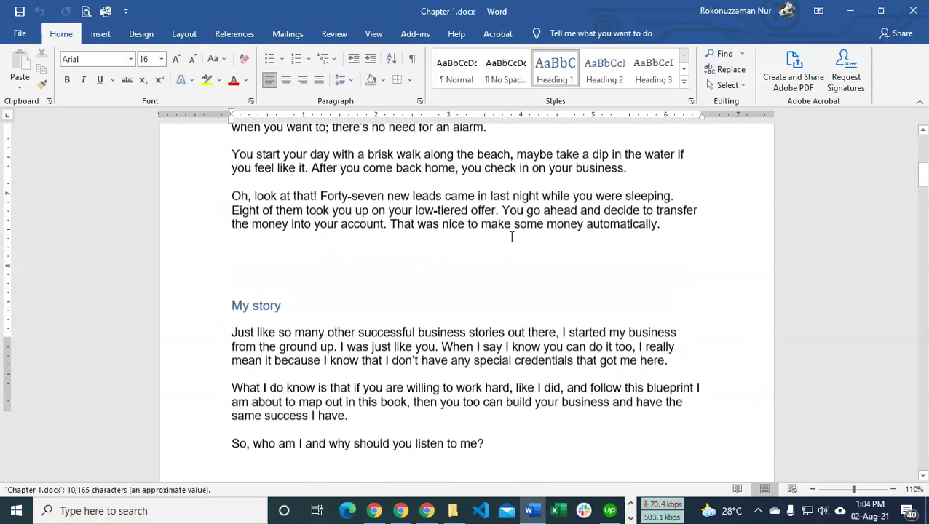
pyautogui.scroll(12, 508, 238)
pyautogui.scroll(-3, 353, 233)
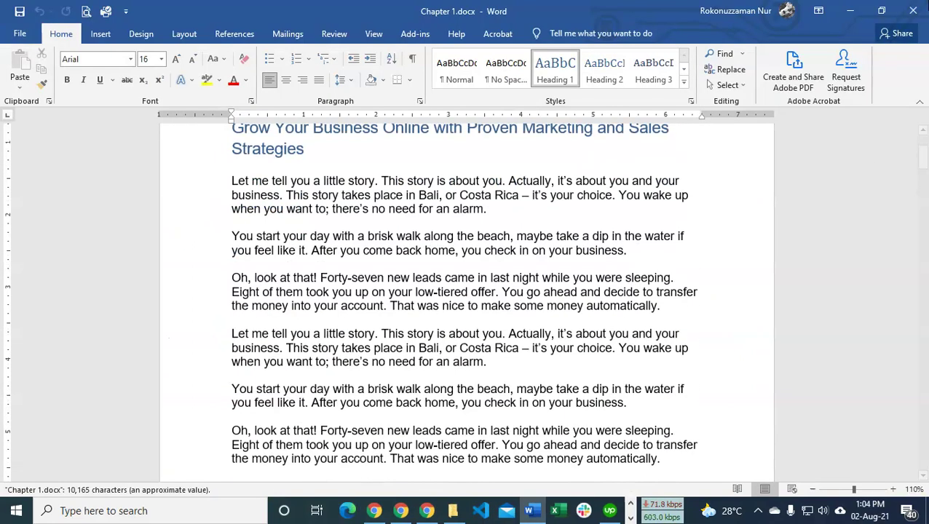
pyautogui.click(913, 10)
# Open Chapter 6.docx from the same folder and look through its source text as far as page 2.
pyautogui.doubleClick(207, 163)
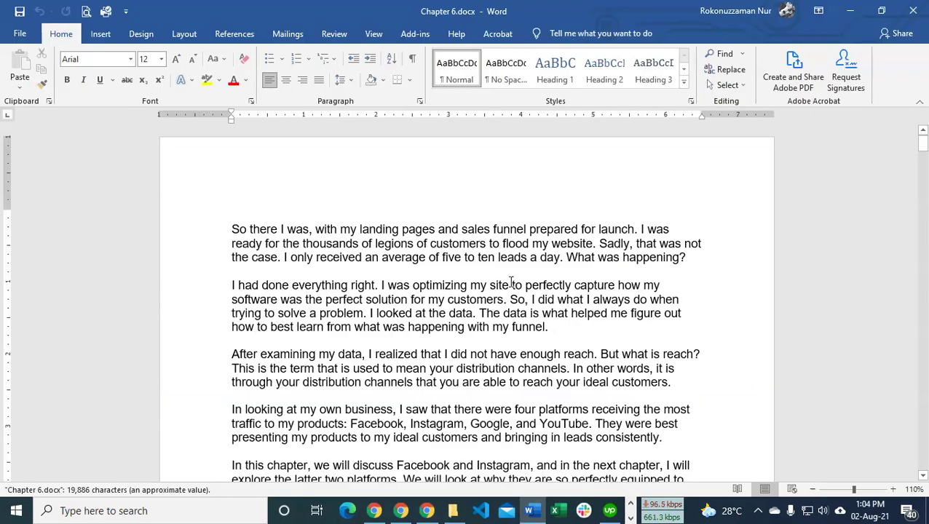
pyautogui.scroll(-20, 518, 295)
pyautogui.scroll(-3, 512, 280)
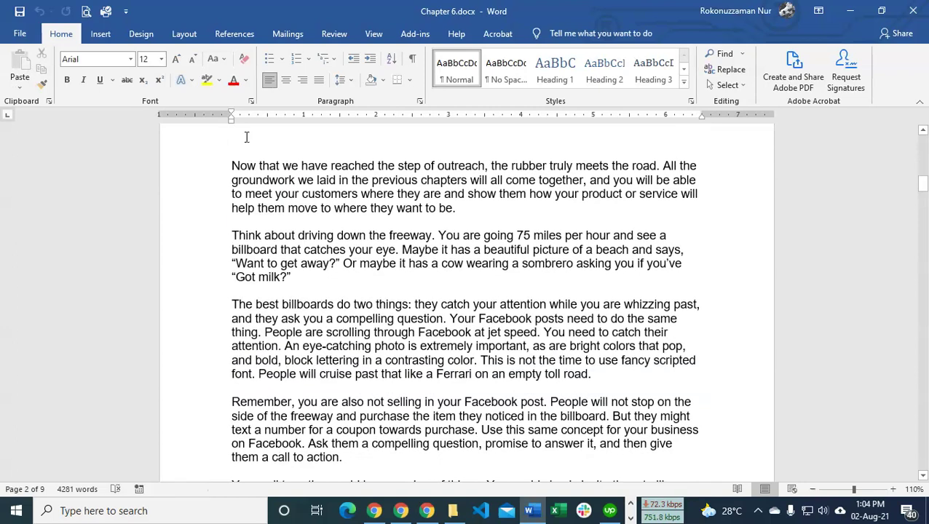
pyautogui.scroll(-4, 449, 300)
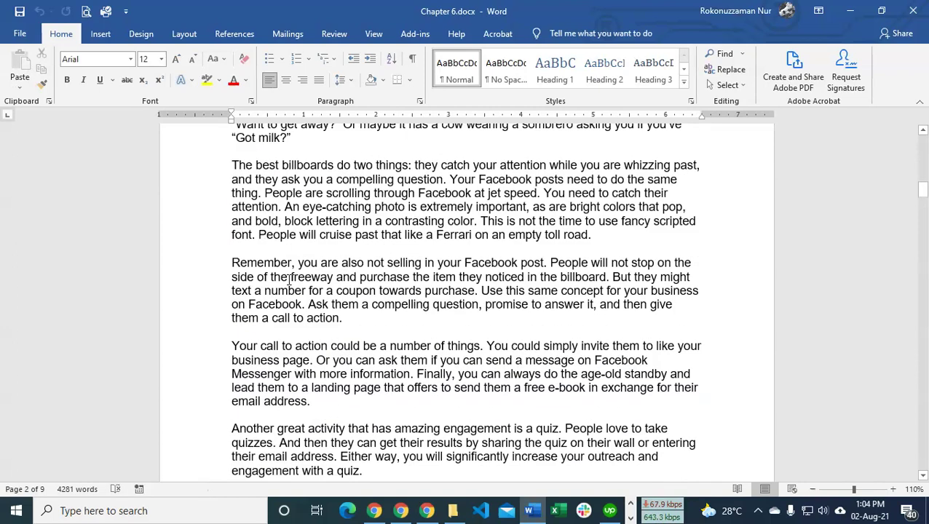
# Switch back to Final_Mark.pdf in Acrobat and go to the beginning of page 2.
pyautogui.click(629, 517)
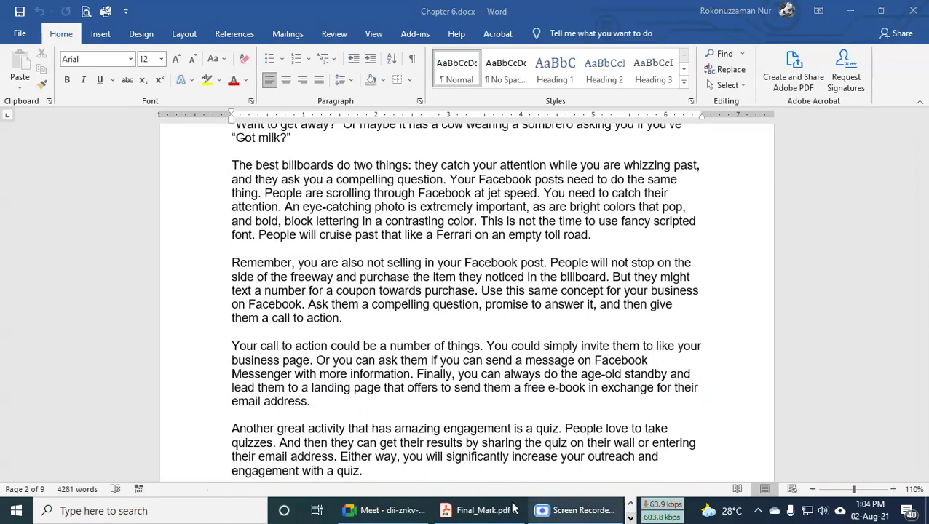
pyautogui.click(484, 510)
pyautogui.scroll(-3, 480, 285)
pyautogui.scroll(-20, 480, 285)
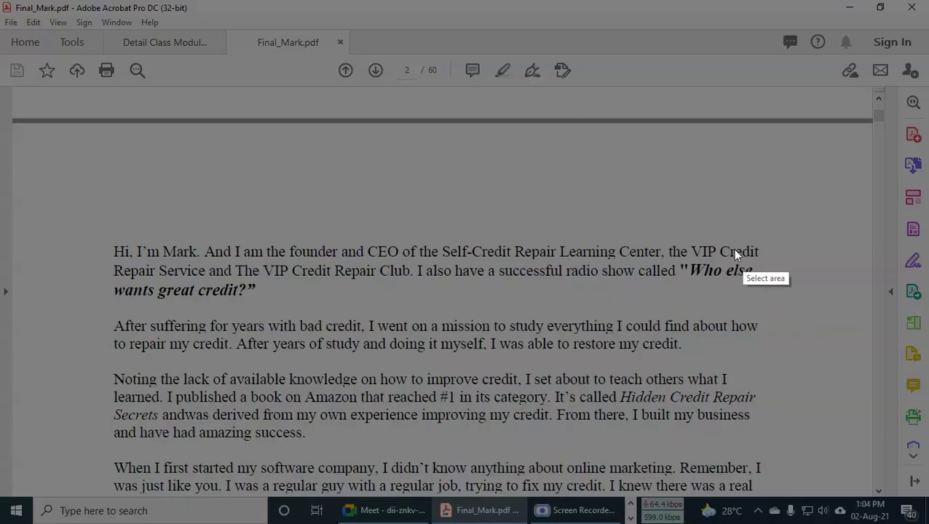
# Frame the upper part of PDF page 2 as a 1272x427 screenshot area and mark its right and left page margins with red lines.
pyautogui.moveTo(14, 163); pyautogui.dragTo(882, 455)
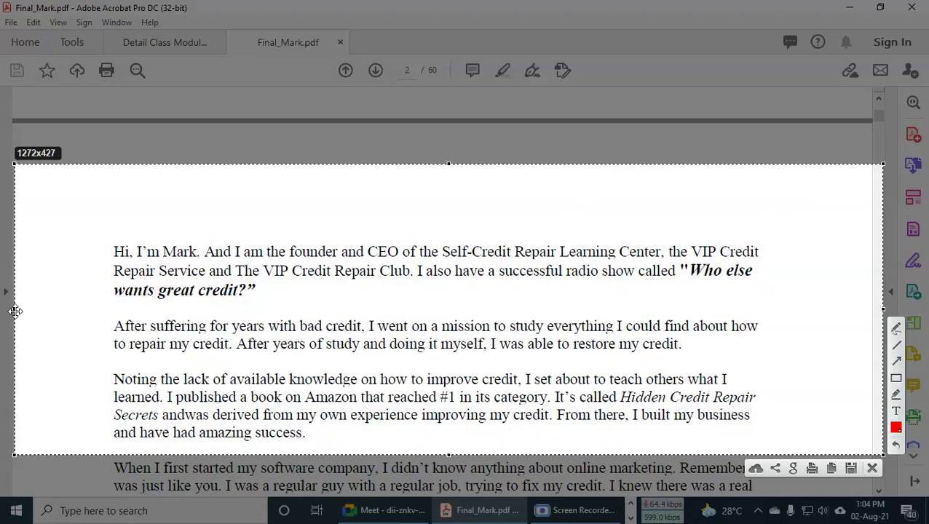
pyautogui.moveTo(15, 312)
pyautogui.mouseDown()
pyautogui.moveTo(4, 313)
pyautogui.moveTo(14, 314)
pyautogui.mouseUp()
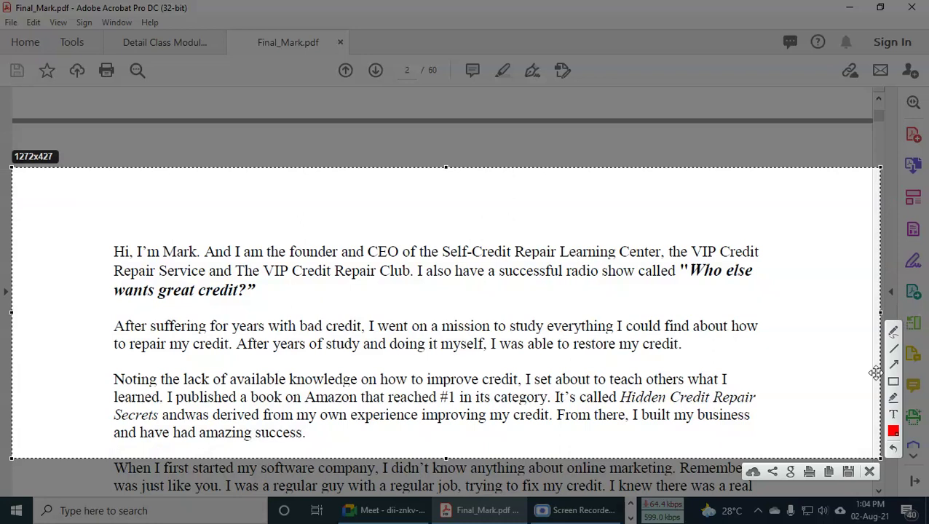
pyautogui.click(896, 364)
pyautogui.moveTo(768, 268); pyautogui.dragTo(869, 265)
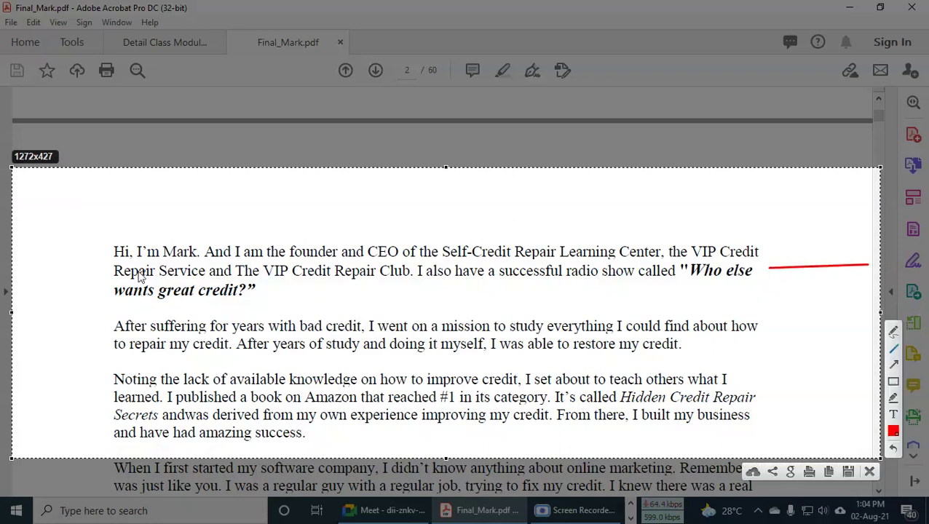
pyautogui.moveTo(110, 272); pyautogui.dragTo(20, 274)
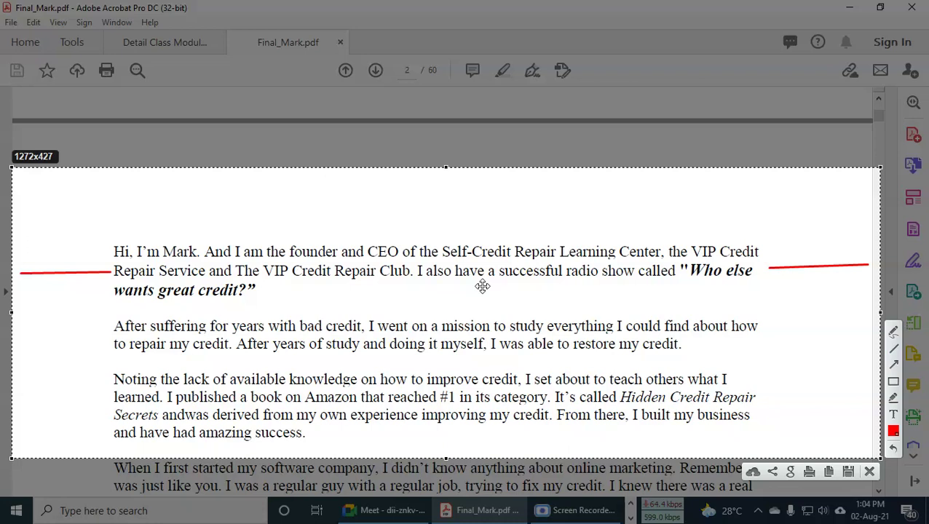
# Copy the annotated capture of page 2 and examine the text and heading formatting on pages 2 to 4 of Final_Mark.pdf.
pyautogui.hotkey('ctrl', 'c')
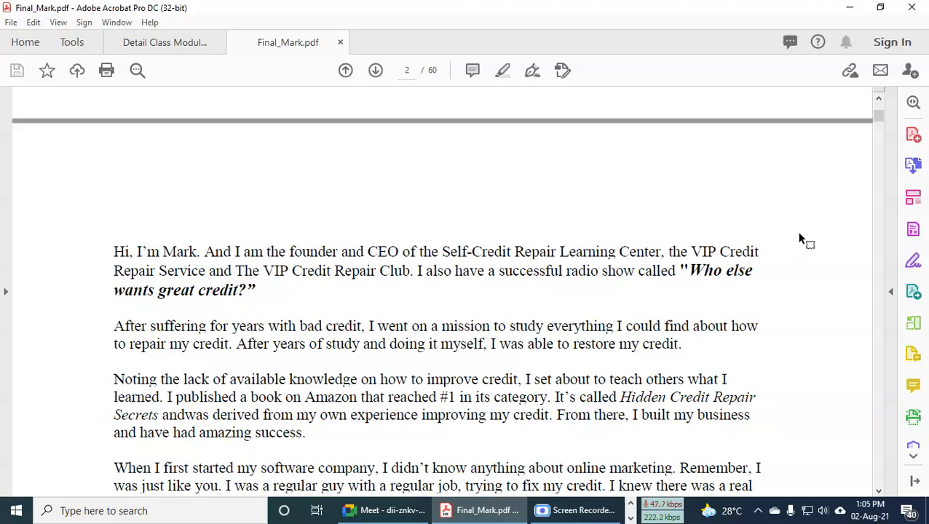
pyautogui.scroll(-5, 801, 239)
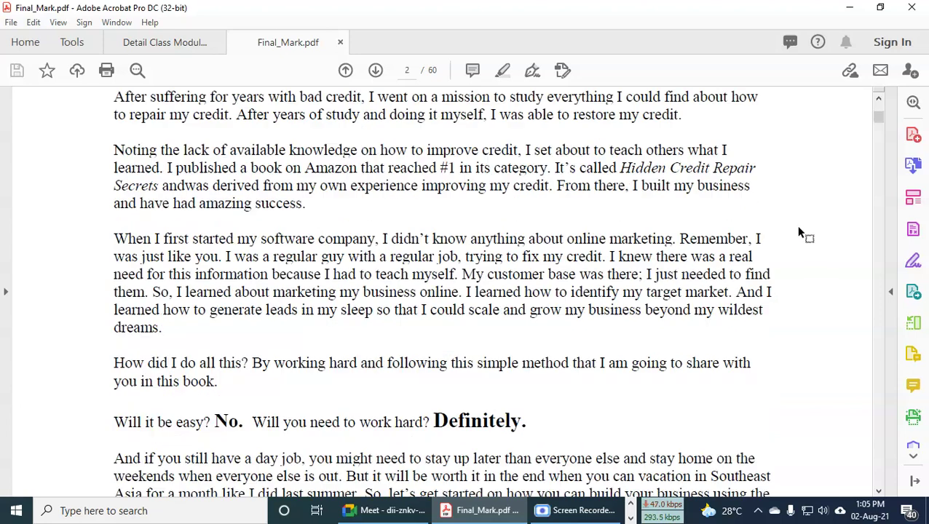
pyautogui.scroll(-3, 800, 233)
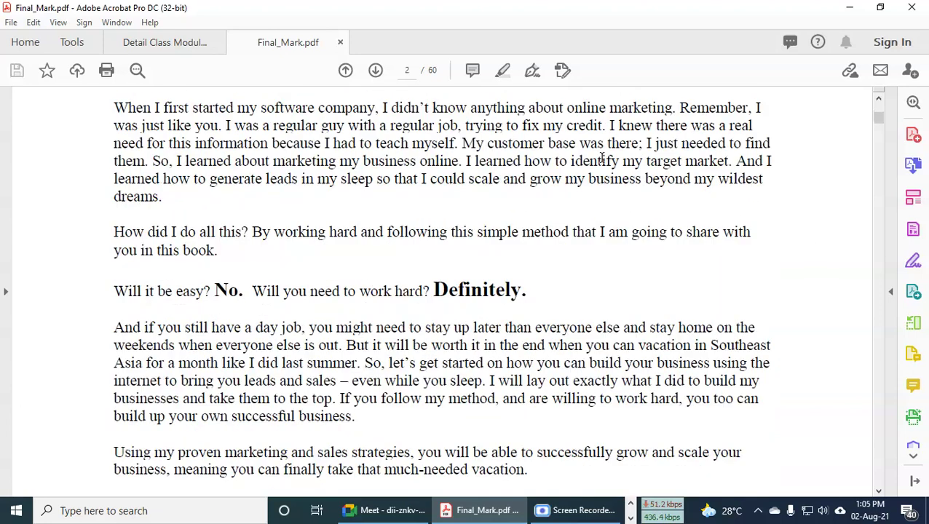
pyautogui.moveTo(215, 292); pyautogui.dragTo(554, 300)
pyautogui.click(550, 298)
pyautogui.scroll(-15, 550, 298)
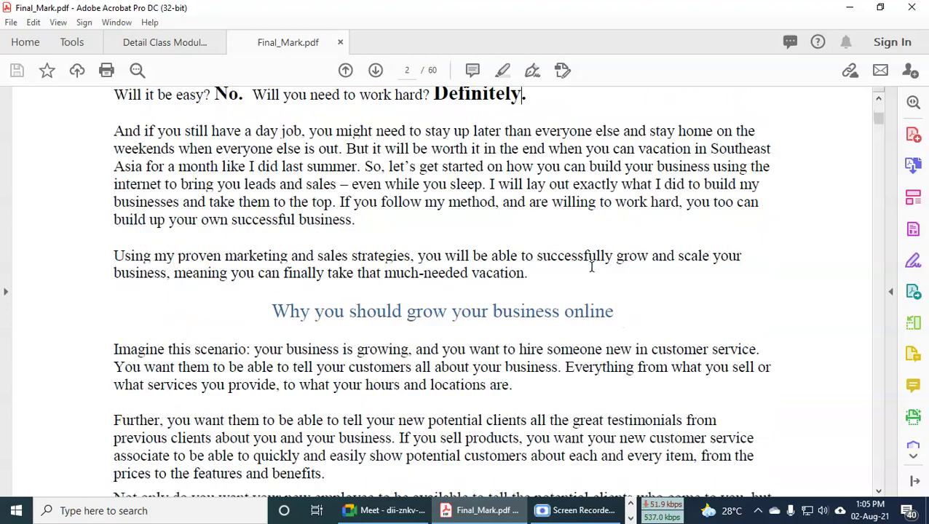
pyautogui.scroll(-20, 591, 271)
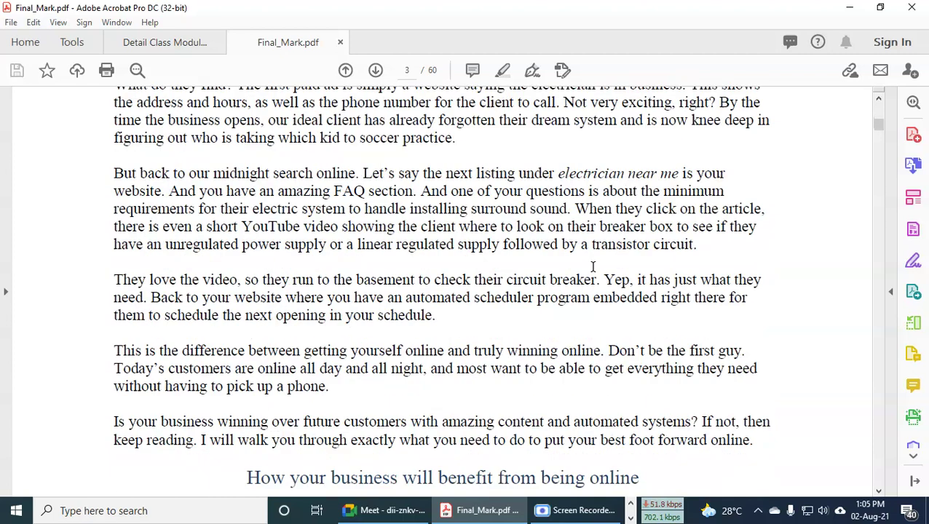
pyautogui.scroll(-20, 603, 272)
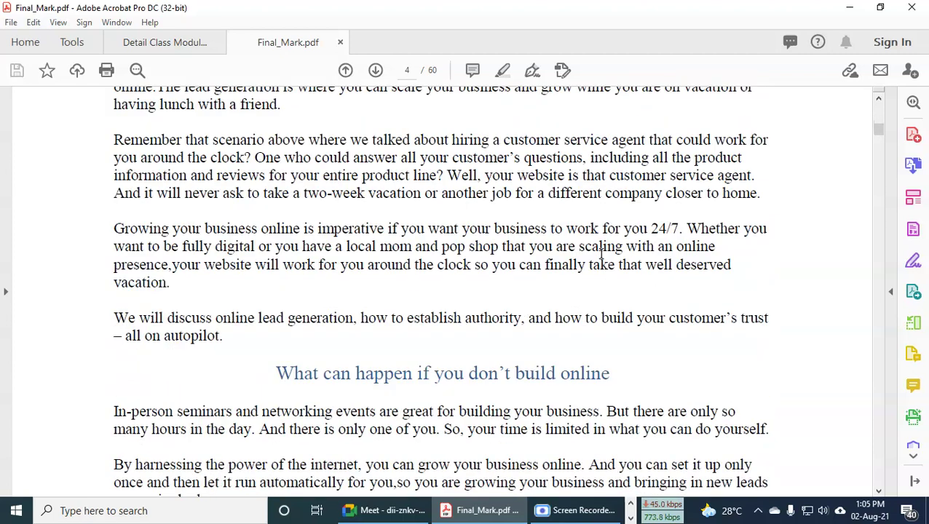
pyautogui.scroll(-10, 601, 251)
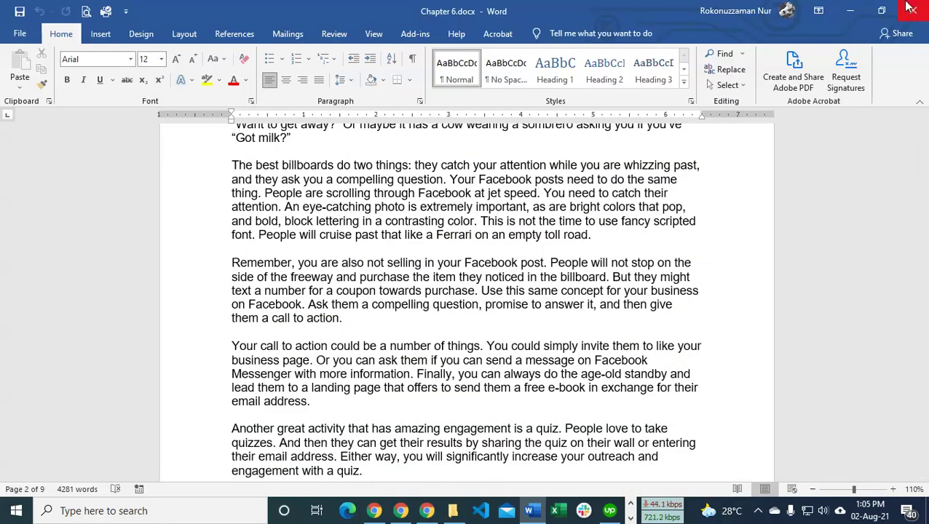
# Leave Chapter 6.docx, open Chpater 3.docx from the chapter folder for a brief look, and close it.
pyautogui.click(850, 10)
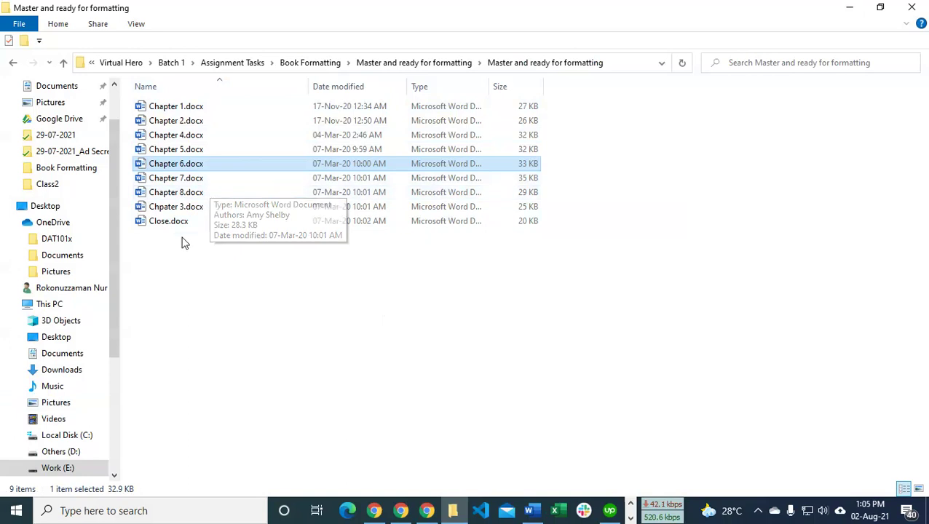
pyautogui.doubleClick(190, 208)
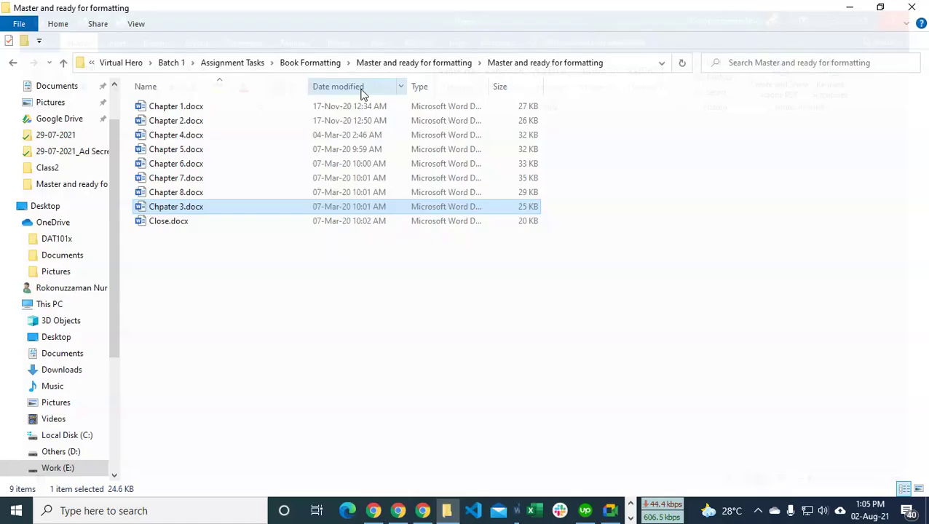
pyautogui.click(912, 10)
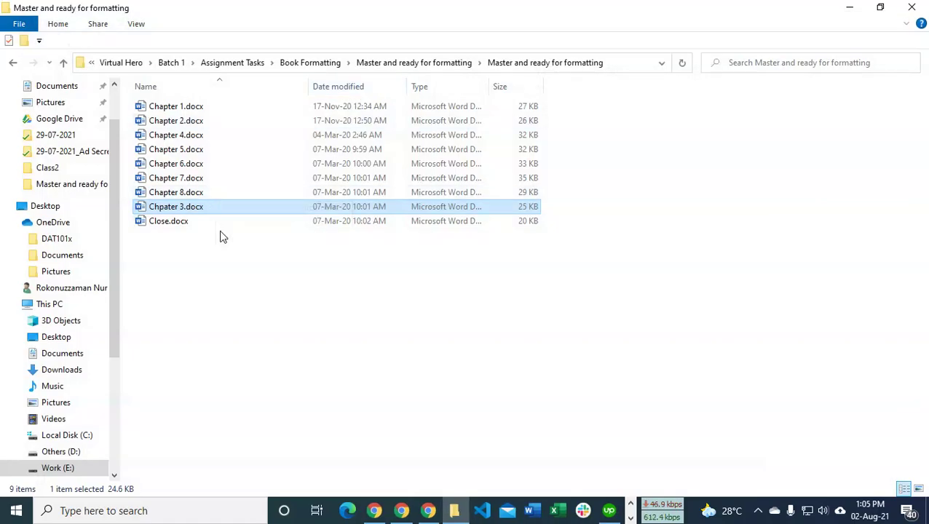
# Open Close.docx and look through its Closing Chapter text and the numbered Wrap Up list down to the end.
pyautogui.doubleClick(222, 223)
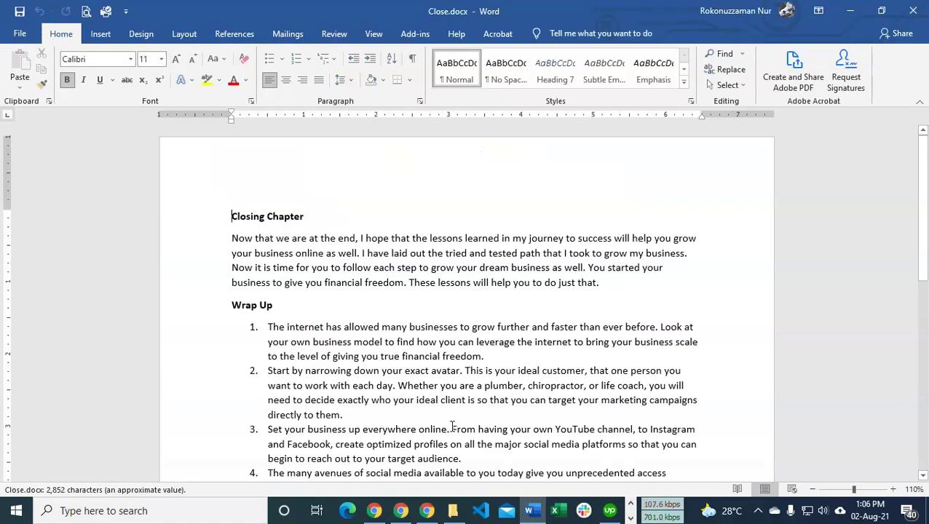
pyautogui.scroll(-2, 664, 284)
pyautogui.scroll(-10, 665, 284)
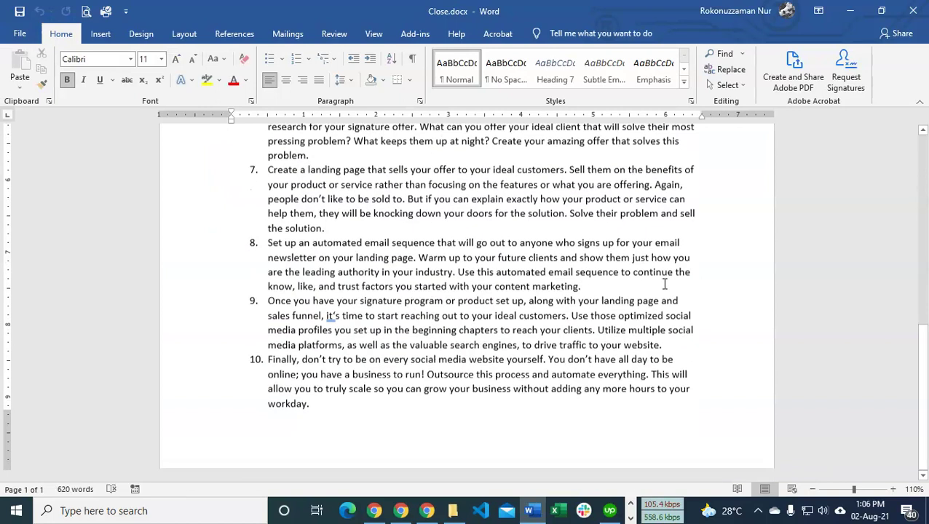
pyautogui.scroll(8, 665, 284)
pyautogui.scroll(4, 665, 283)
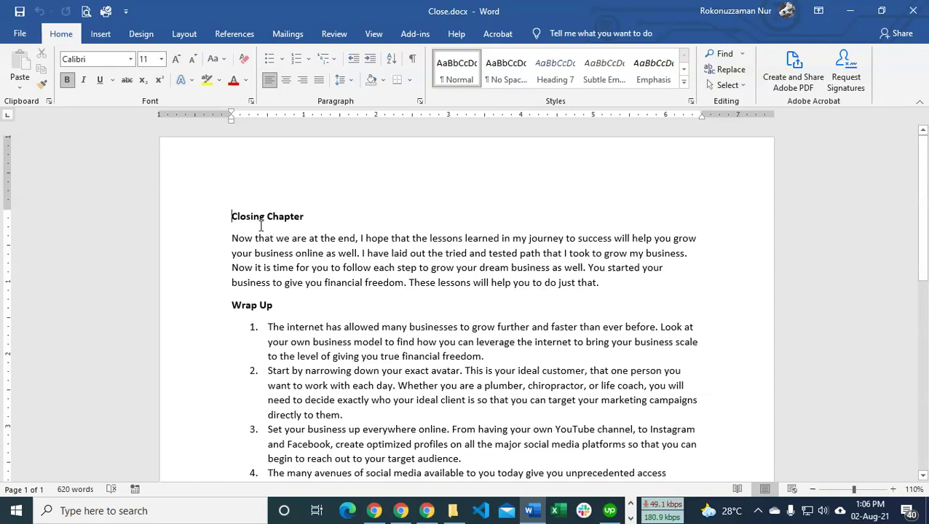
# Open Chpater 3.docx from the folder and set its page layout to Narrow margins and A3 paper size.
pyautogui.click(536, 512)
pyautogui.doubleClick(186, 207)
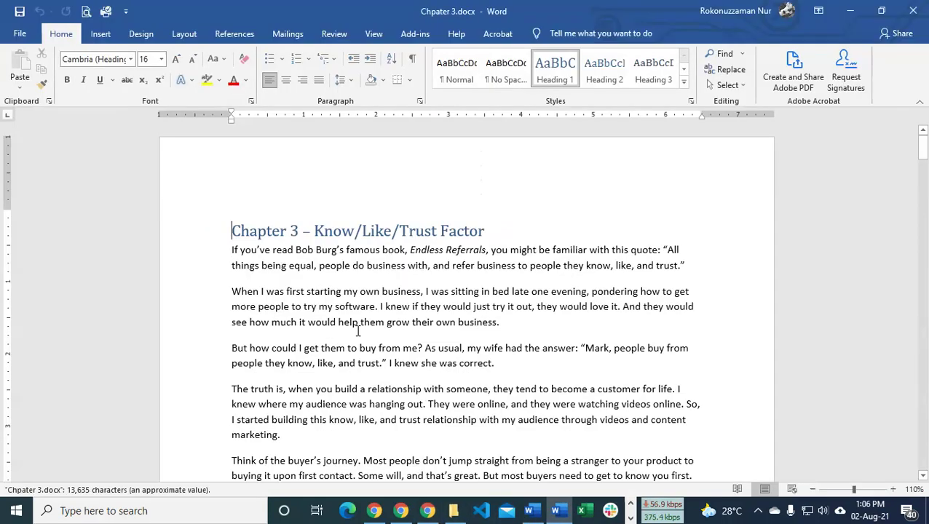
pyautogui.hotkey('ctrl', 'a')
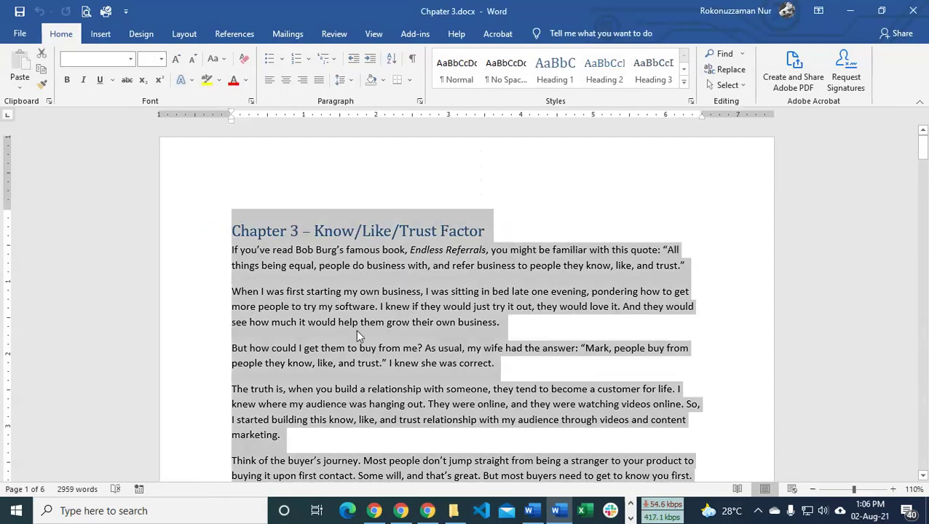
pyautogui.click(314, 231)
pyautogui.click(184, 33)
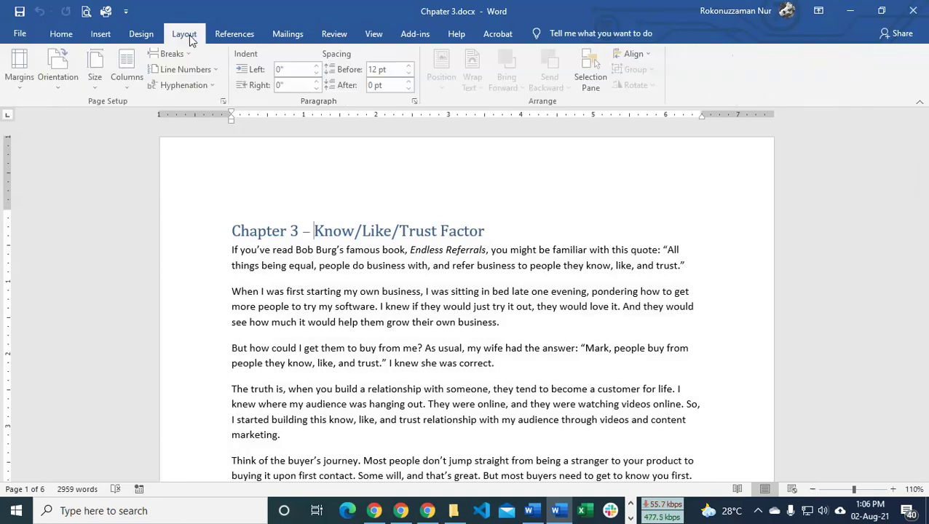
pyautogui.click(28, 67)
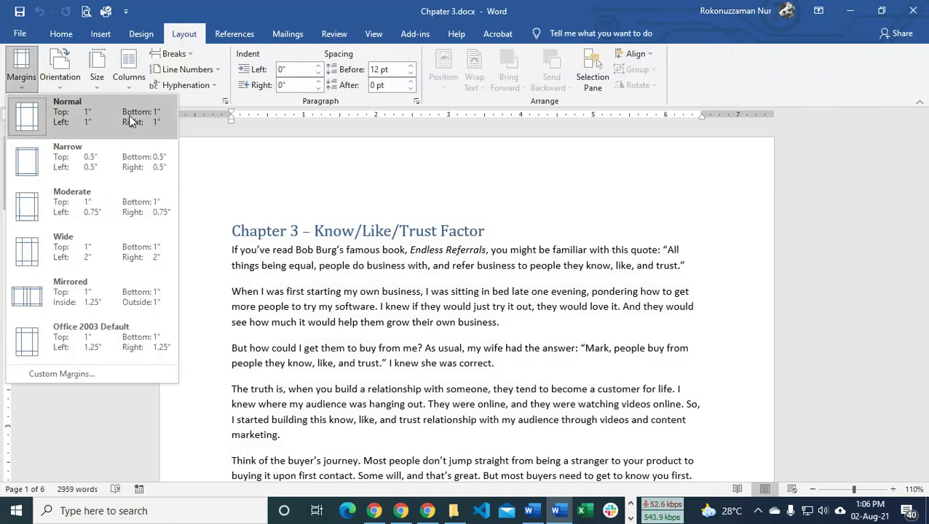
pyautogui.click(120, 123)
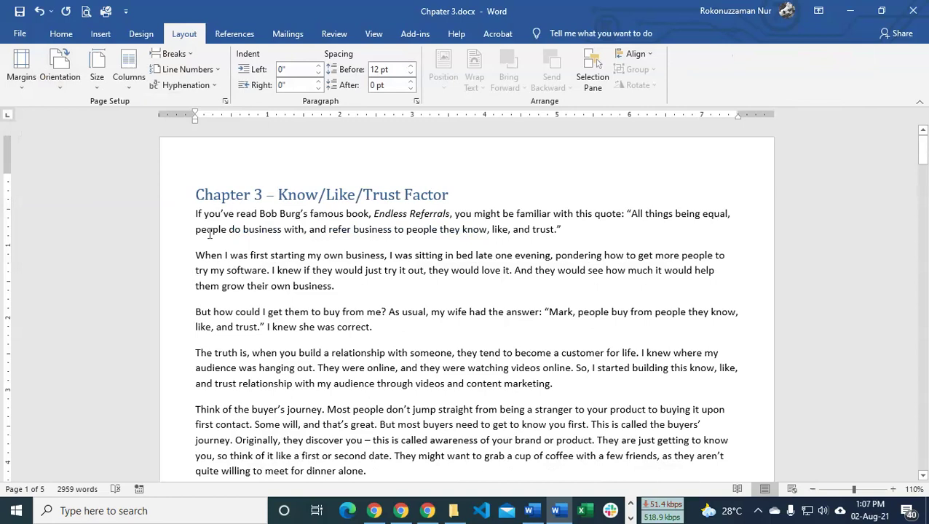
pyautogui.click(95, 70)
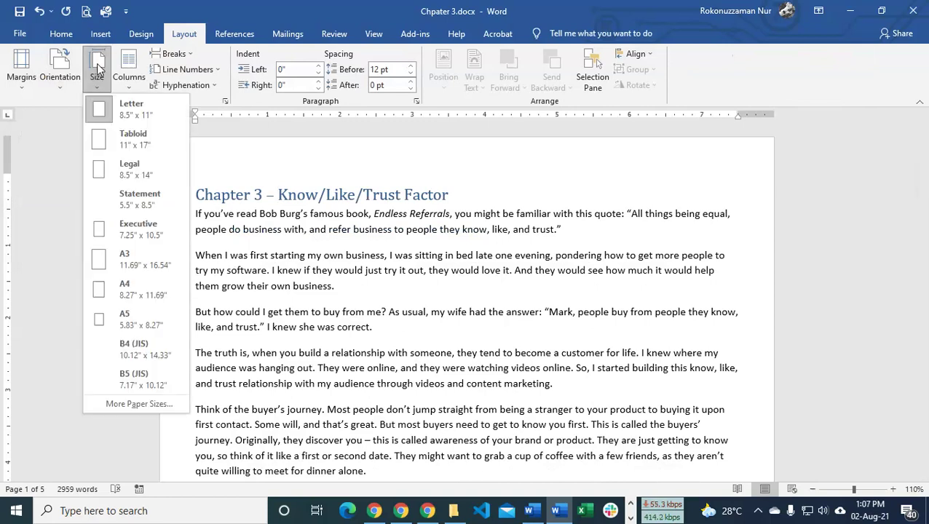
pyautogui.click(153, 260)
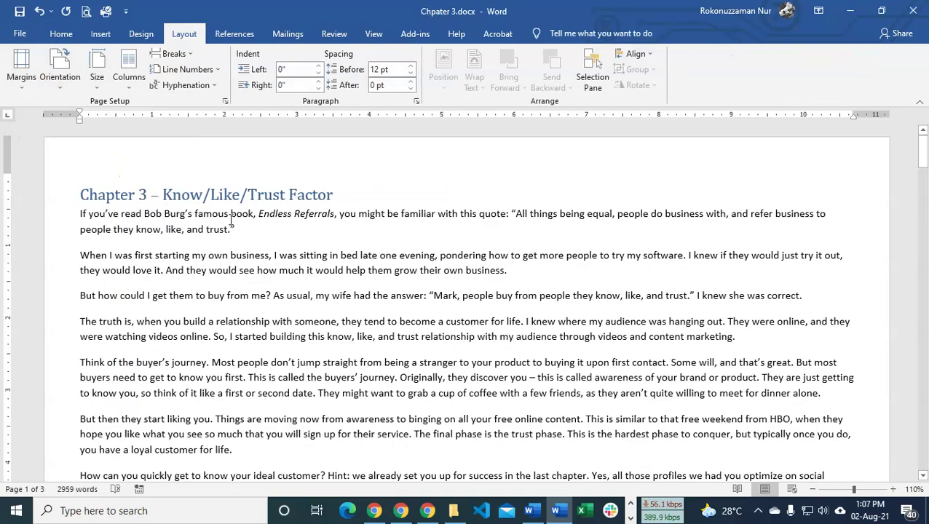
# Remove the entire text of Chpater 3.docx and undo the removal.
pyautogui.hotkey('ctrl', 'a')
pyautogui.press('Delete')
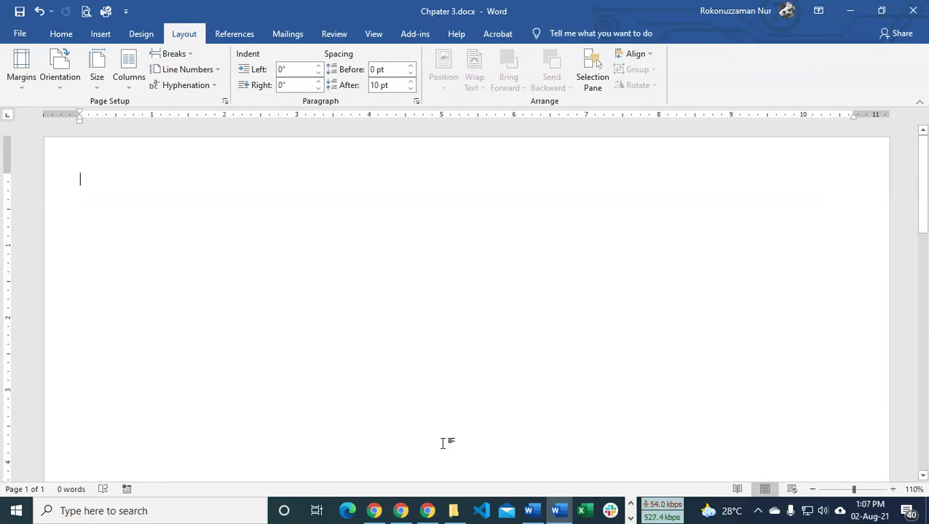
pyautogui.hotkey('ctrl', 'z')
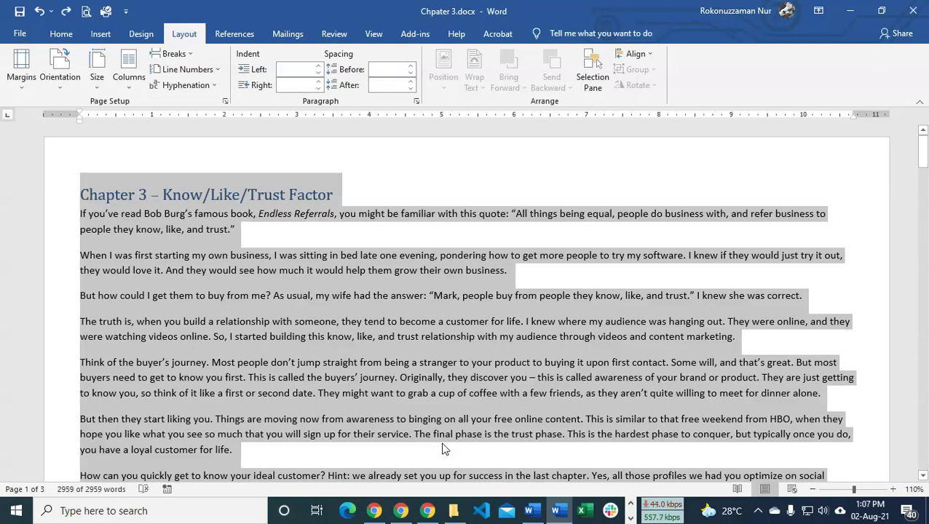
# Paste the whole chapter 3 text into Close.docx ahead of the Closing Chapter heading and look back through the pasted pages.
pyautogui.click(537, 513)
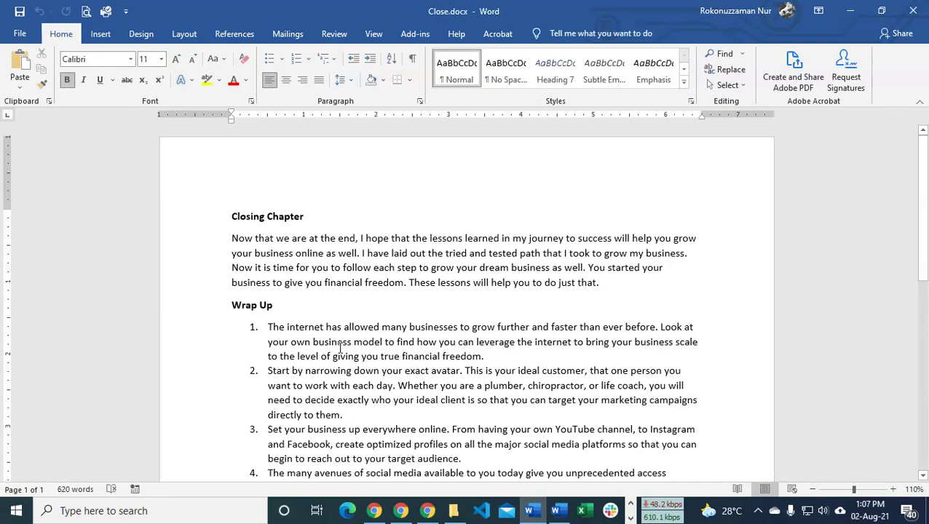
pyautogui.scroll(-1, 338, 332)
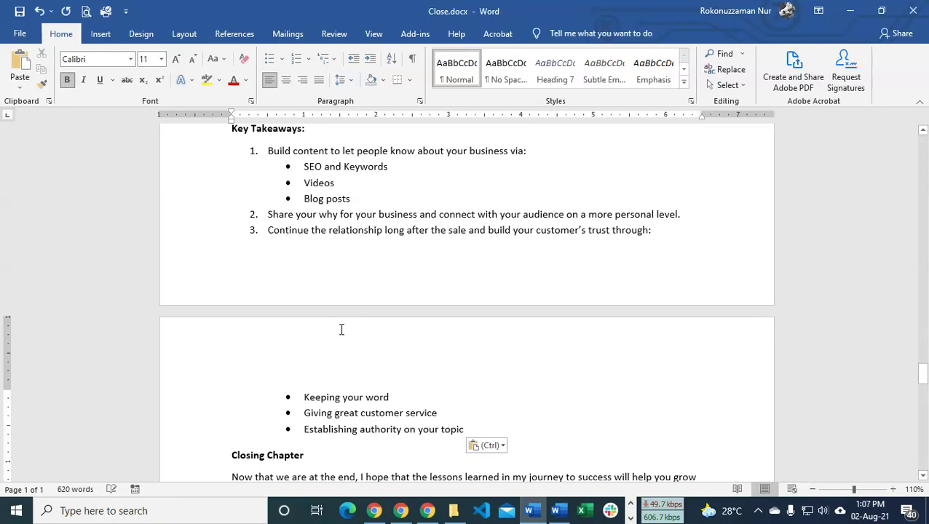
pyautogui.scroll(20, 340, 331)
pyautogui.scroll(3, 341, 330)
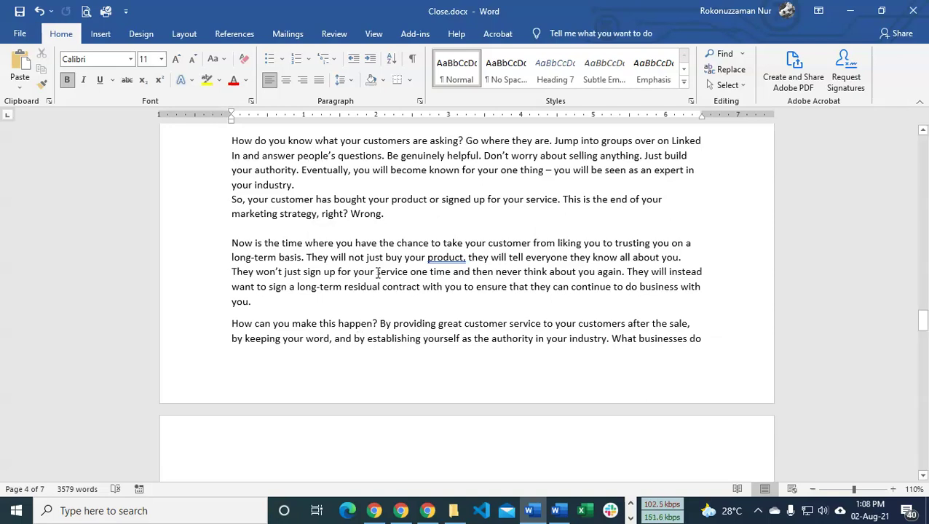
# Apply the grammar suggestion "product;" to the flagged "product," in the paragraph about taking customers from liking to trusting you.
pyautogui.click(449, 260)
pyautogui.rightClick(449, 265)
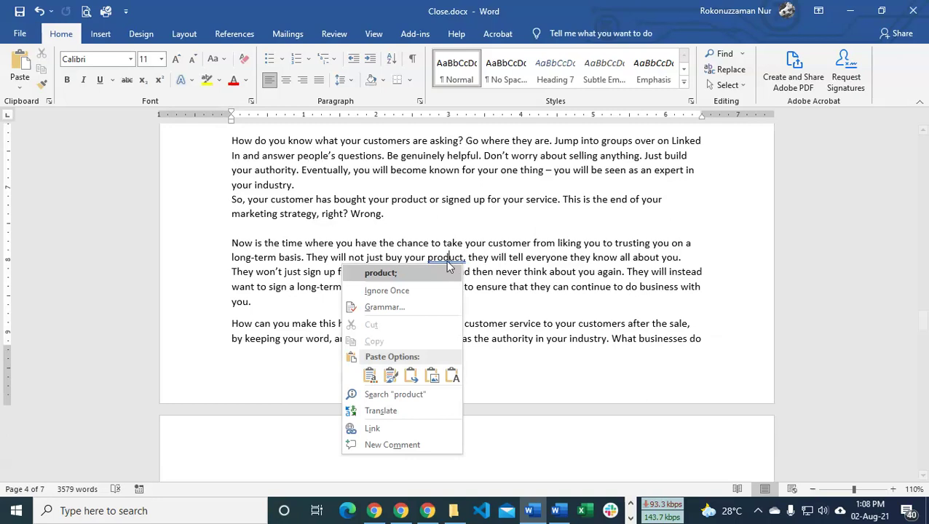
pyautogui.click(449, 272)
pyautogui.scroll(14, 449, 262)
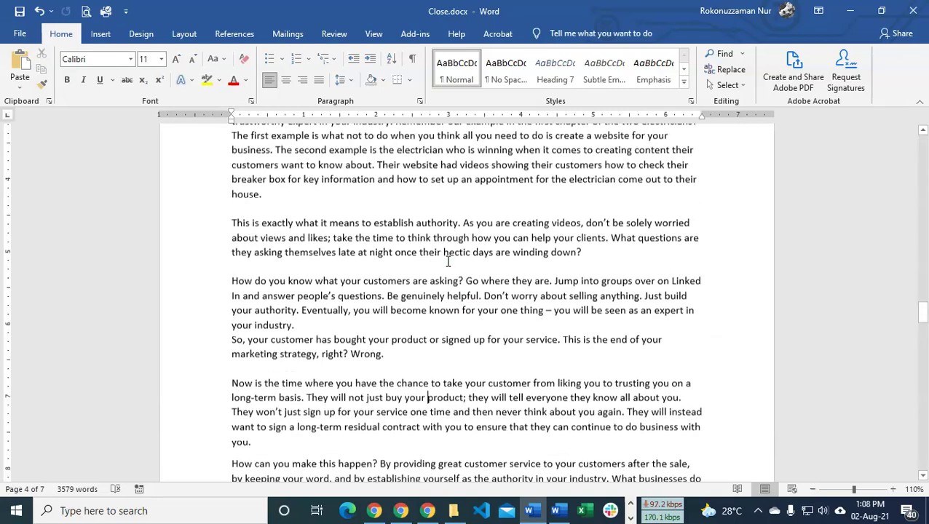
pyautogui.scroll(4, 444, 260)
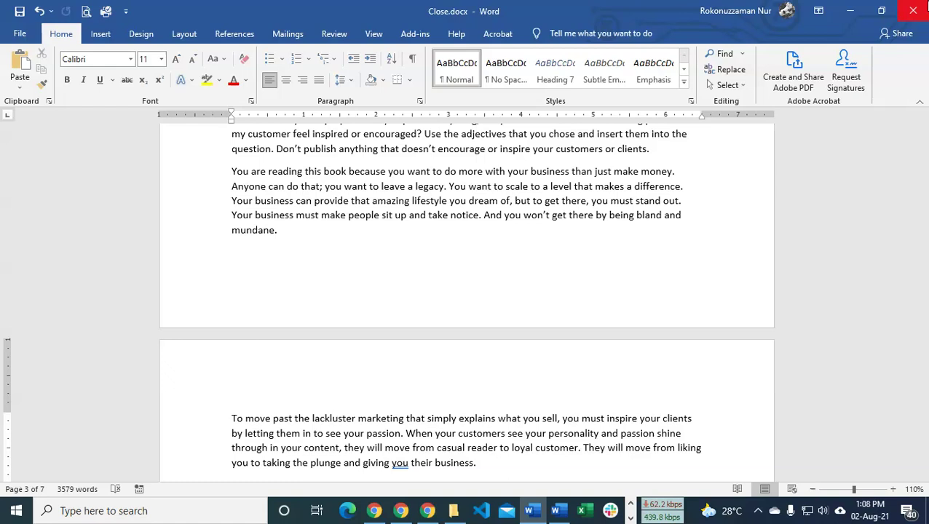
# Close Close.docx and Chpater 3.docx without saving, and decline keeping the last copied item.
pyautogui.click(912, 11)
pyautogui.click(463, 281)
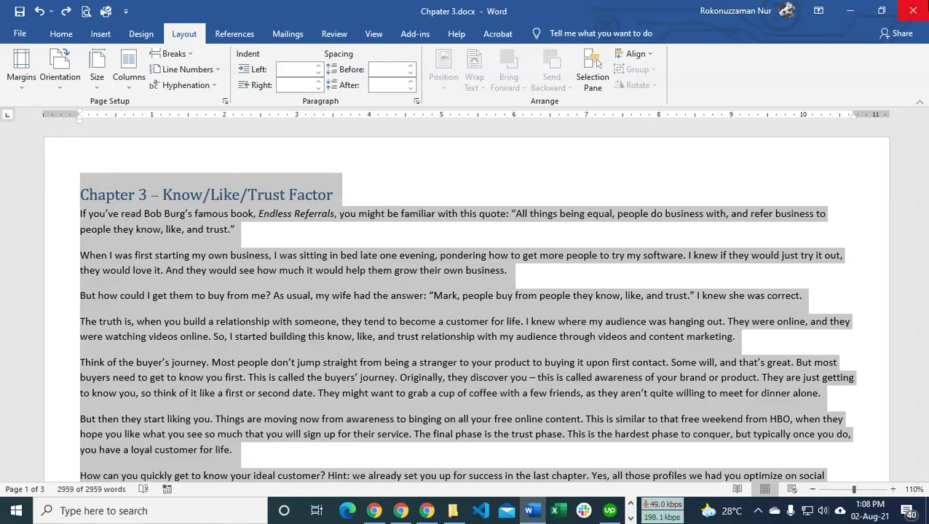
pyautogui.click(913, 11)
pyautogui.click(465, 281)
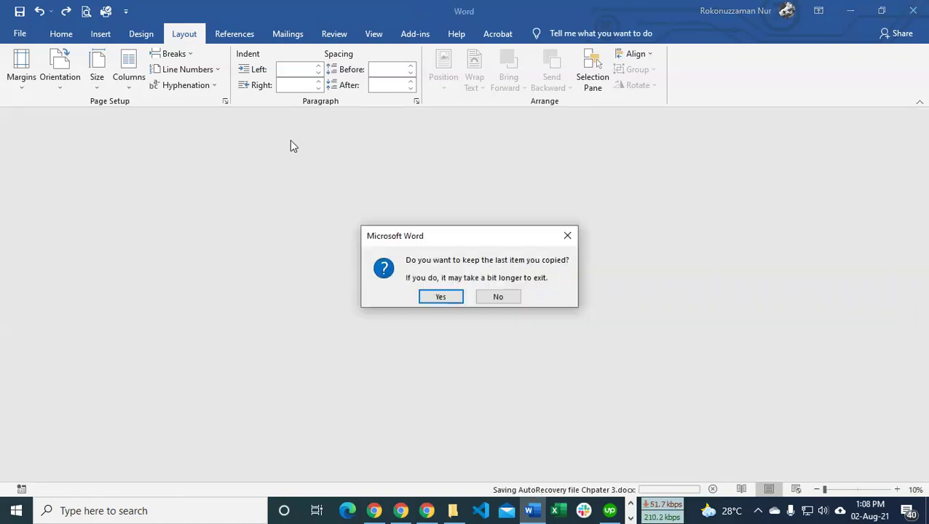
pyautogui.click(499, 296)
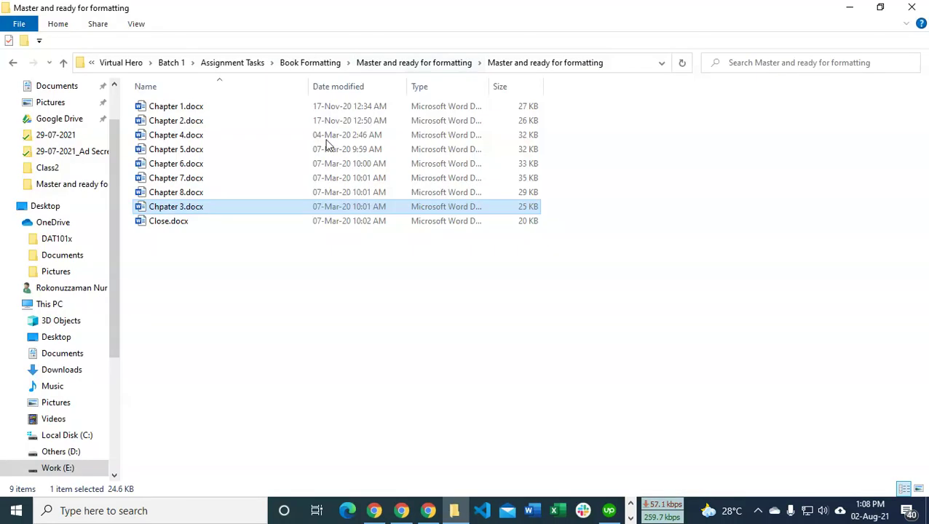
# Open Chapter 4.docx from the folder and look over its title and opening paragraphs.
pyautogui.doubleClick(228, 138)
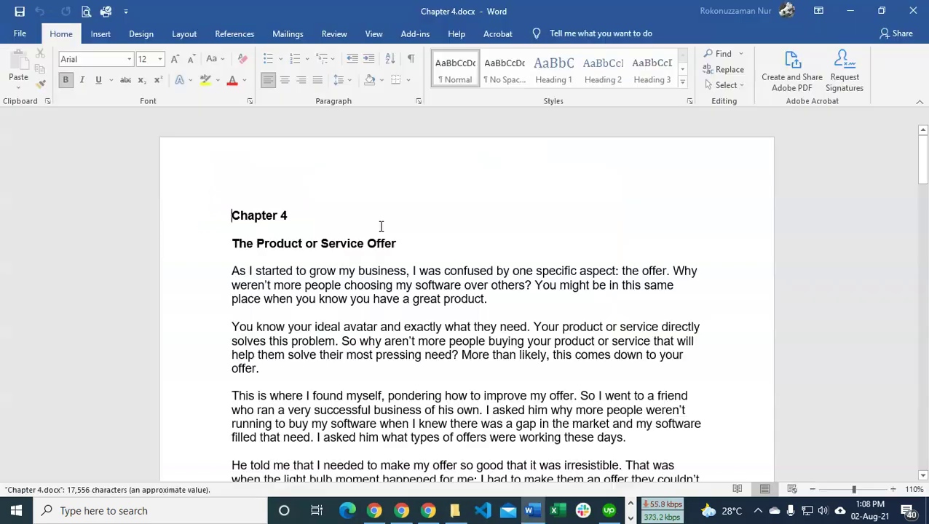
pyautogui.scroll(-1, 440, 228)
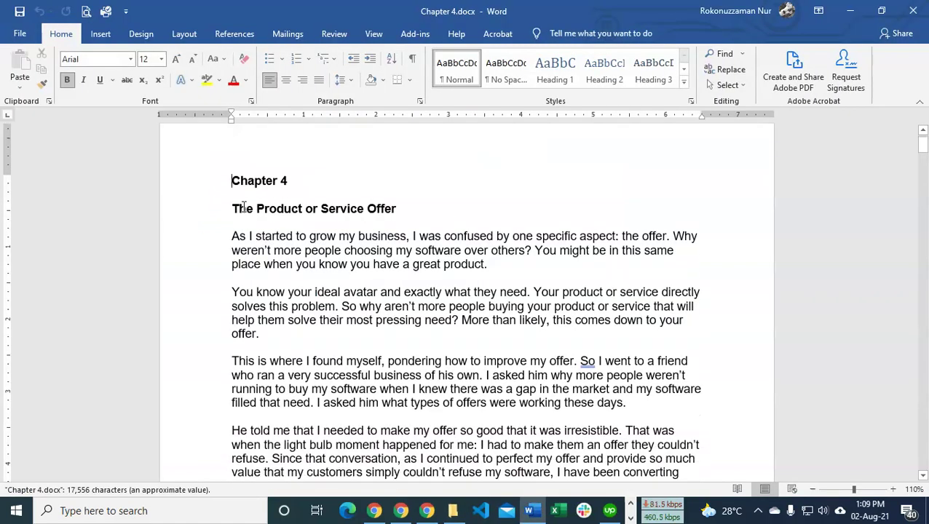
pyautogui.scroll(-4, 406, 287)
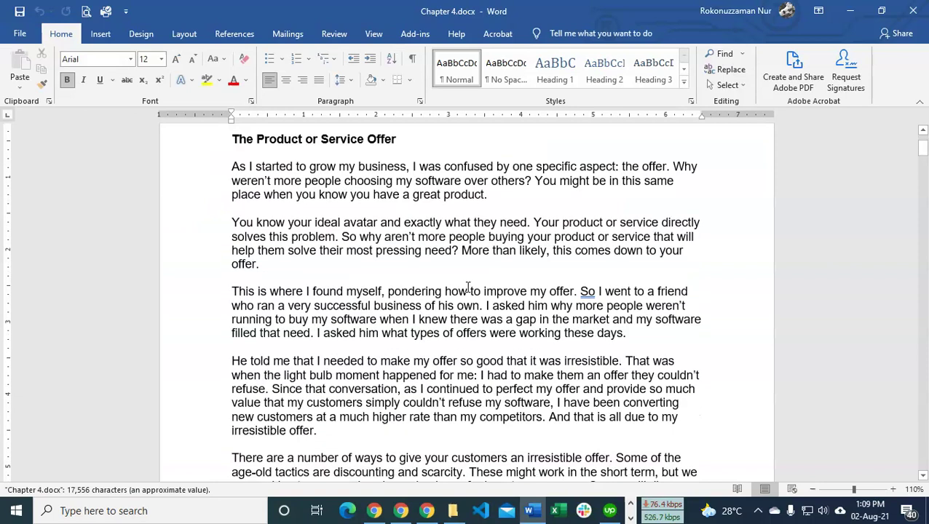
pyautogui.scroll(2, 211, 178)
# Select the Chapter 4 text from its opening through the last paragraph on page 3, under "Automating the offer using a funnel".
pyautogui.moveTo(218, 169); pyautogui.dragTo(494, 408)
pyautogui.scroll(-4, 492, 411)
pyautogui.scroll(-12, 492, 410)
pyautogui.scroll(-20, 492, 409)
pyautogui.scroll(-5, 489, 408)
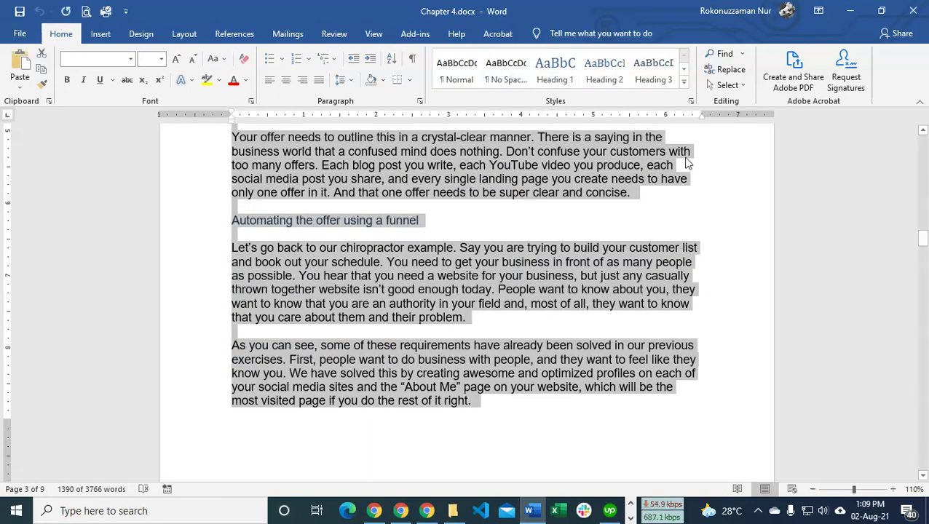
# Create a new blank document and paste the copied Chapter 4 text into it.
pyautogui.hotkey('ctrl', 'n')
pyautogui.scroll(-5, 550, 163)
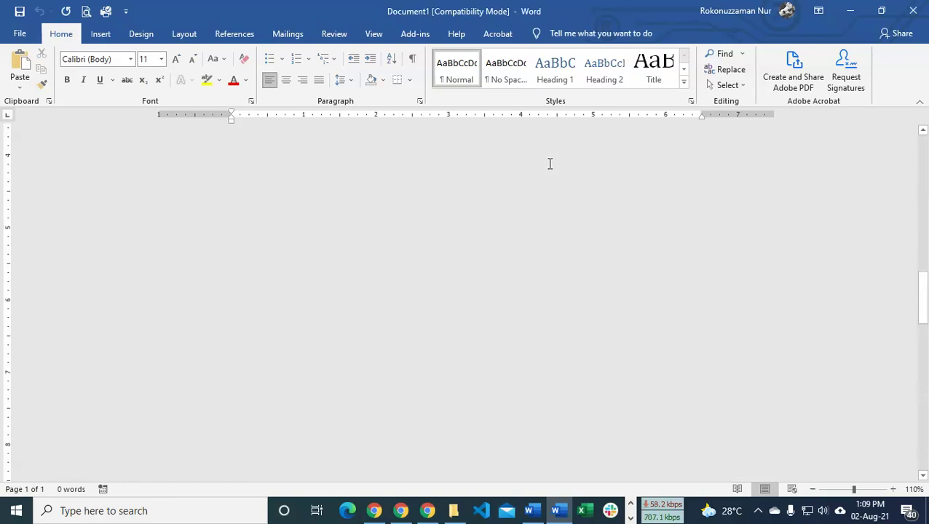
pyautogui.hotkey('ctrl', 'v')
pyautogui.scroll(15, 549, 163)
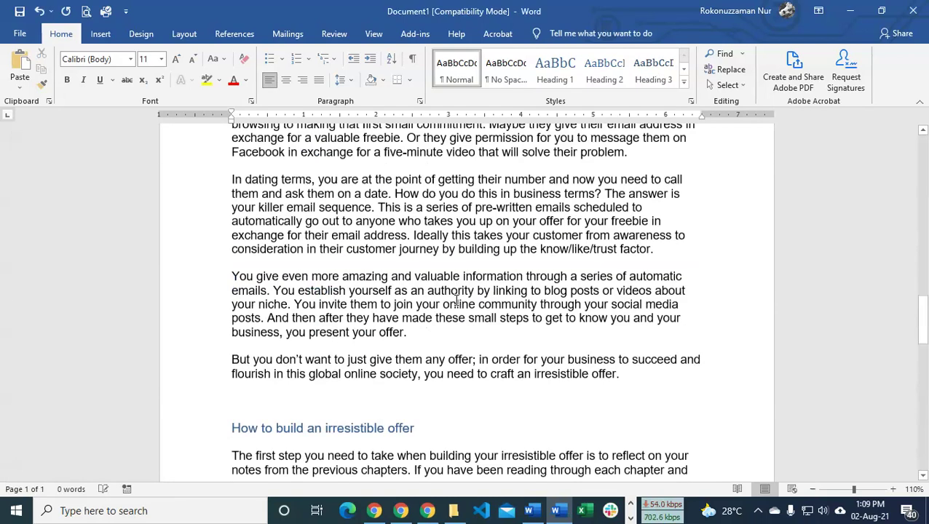
pyautogui.scroll(15, 457, 300)
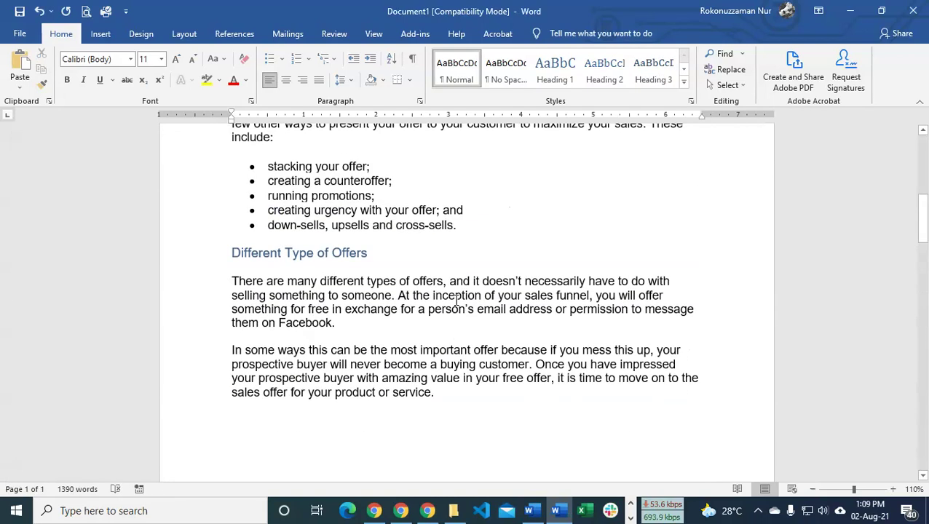
# Clear all formatting from the entire pasted Chapter 4 text.
pyautogui.hotkey('ctrl', 'a')
pyautogui.scroll(15, 457, 300)
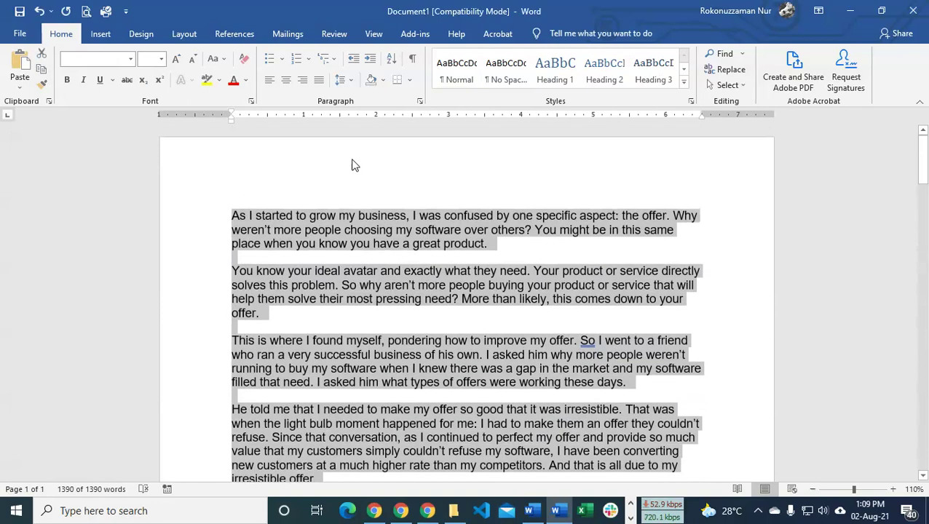
pyautogui.click(243, 58)
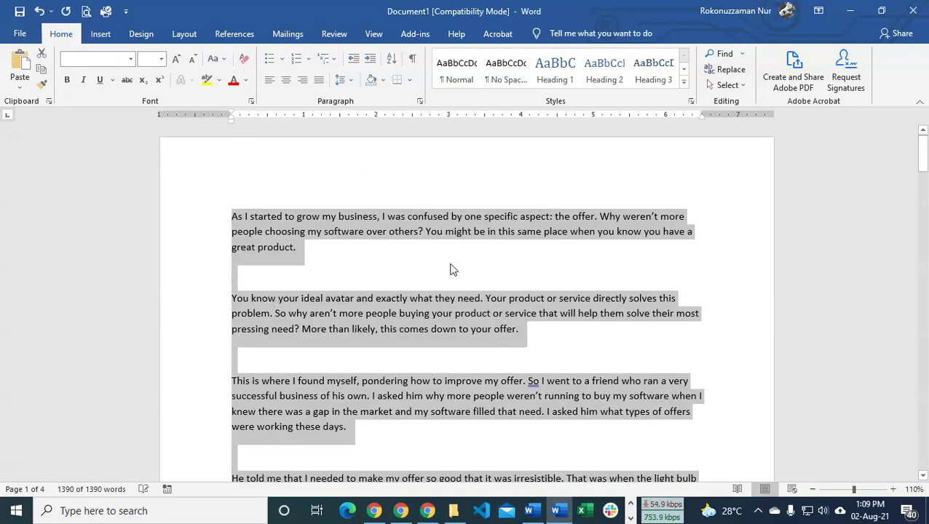
pyautogui.click(450, 269)
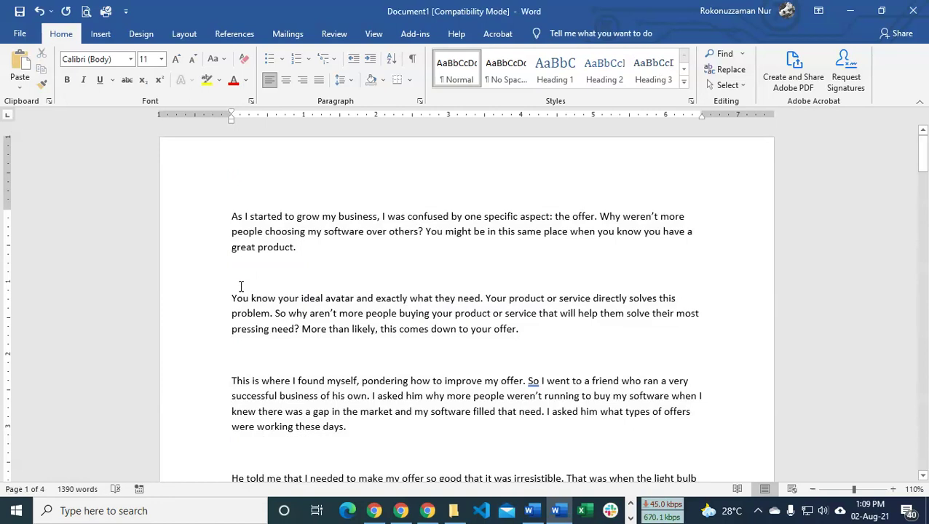
# Remove the blank lines between the first four paragraphs, from "As I started to grow my business" to "He told me".
pyautogui.press('Delete')
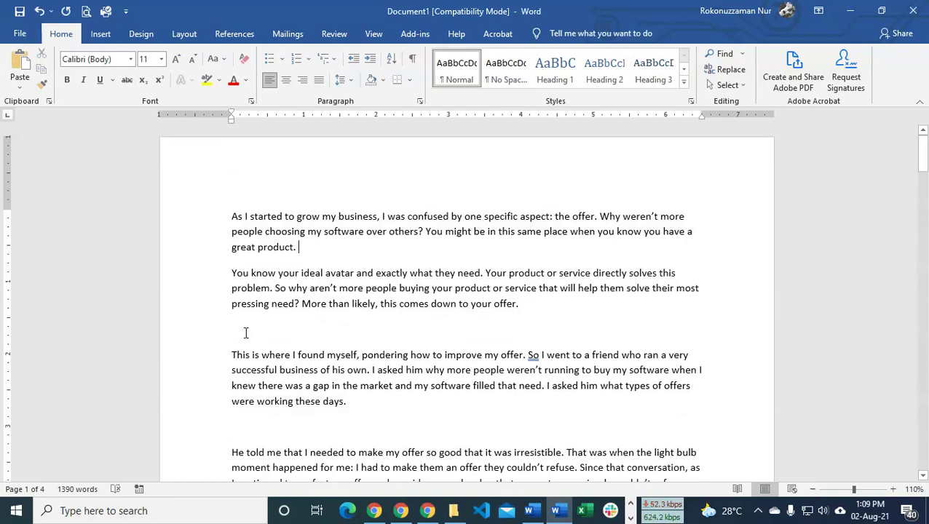
pyautogui.click(245, 333)
pyautogui.press('BackSpace')
pyautogui.click(240, 406)
pyautogui.press('BackSpace')
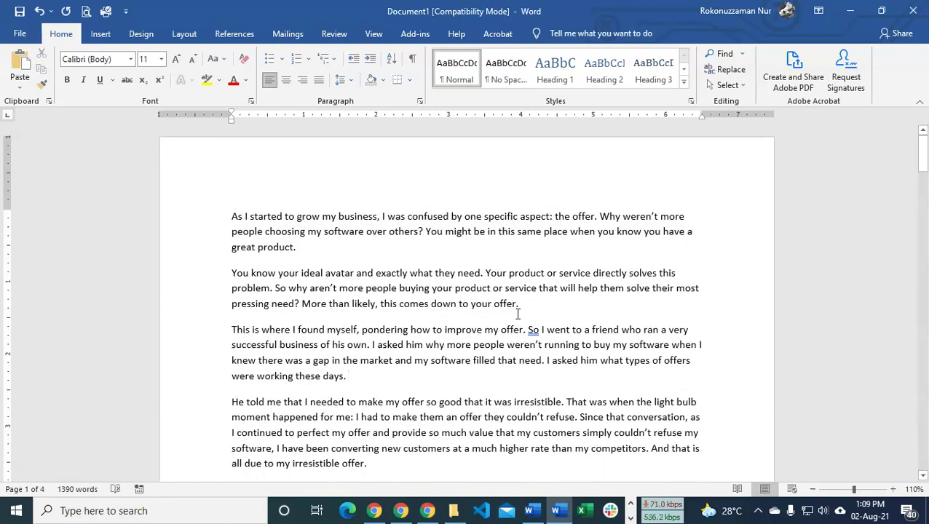
# Remove the blank lines above the "There are a number of ways" paragraph and above the "stacking your offer;" list.
pyautogui.scroll(-3, 517, 313)
pyautogui.click(233, 348)
pyautogui.press('BackSpace')
pyautogui.scroll(-2, 229, 350)
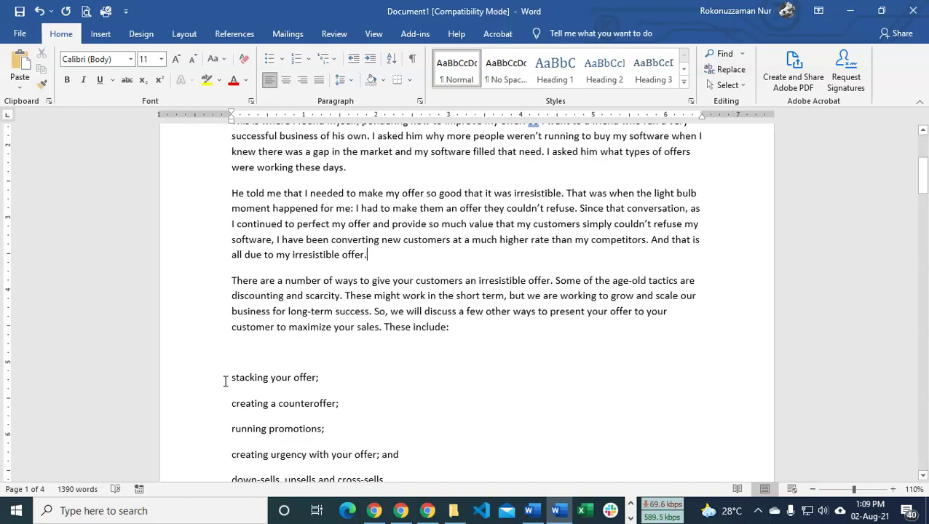
pyautogui.click(233, 356)
pyautogui.press('BackSpace')
pyautogui.scroll(-3, 389, 282)
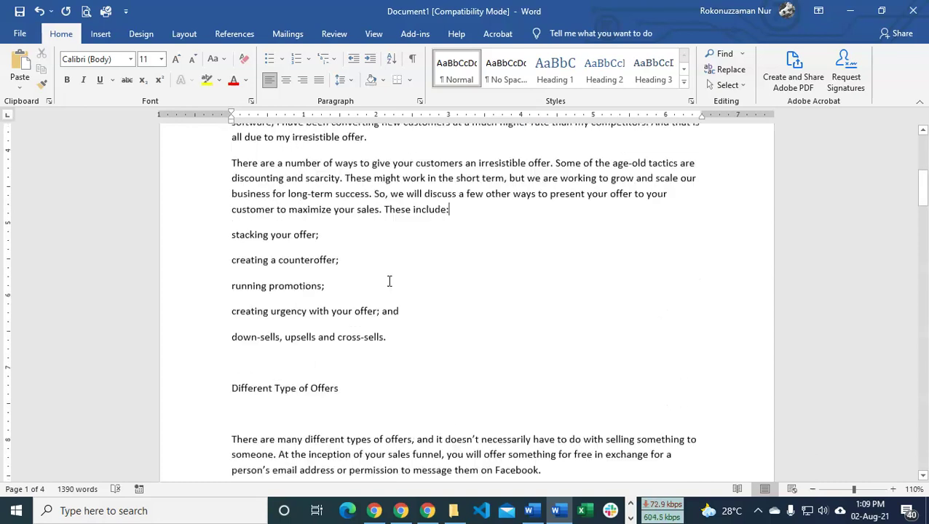
# Remove the blank line below the "Different Type of Offers" heading, leaving a single blank line above the heading.
pyautogui.scroll(-5, 390, 282)
pyautogui.click(246, 220)
pyautogui.press('BackSpace')
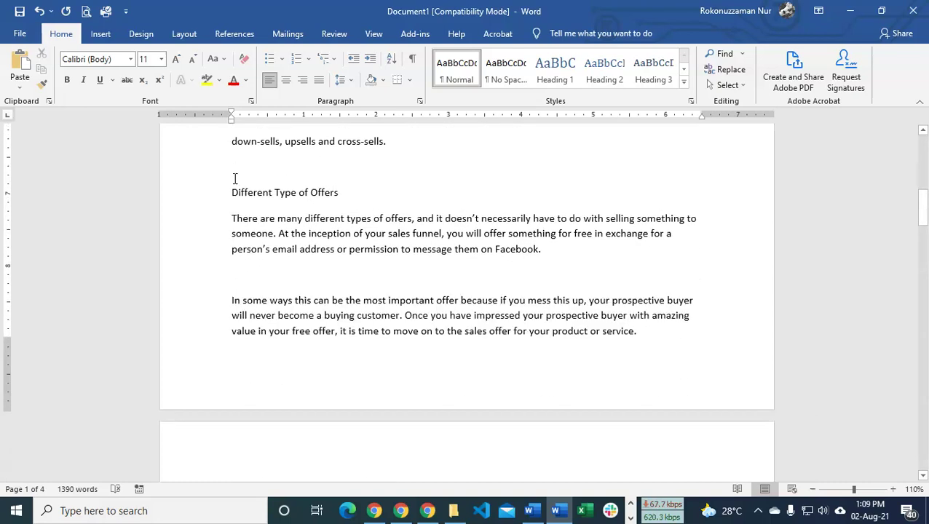
pyautogui.click(235, 178)
pyautogui.press('BackSpace')
pyautogui.tripleClick(255, 168)
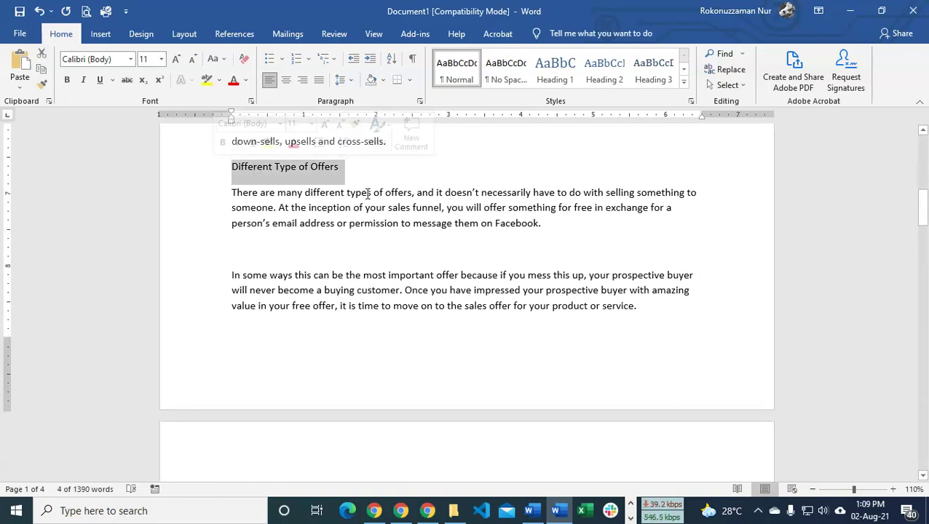
pyautogui.click(354, 218)
pyautogui.click(299, 167)
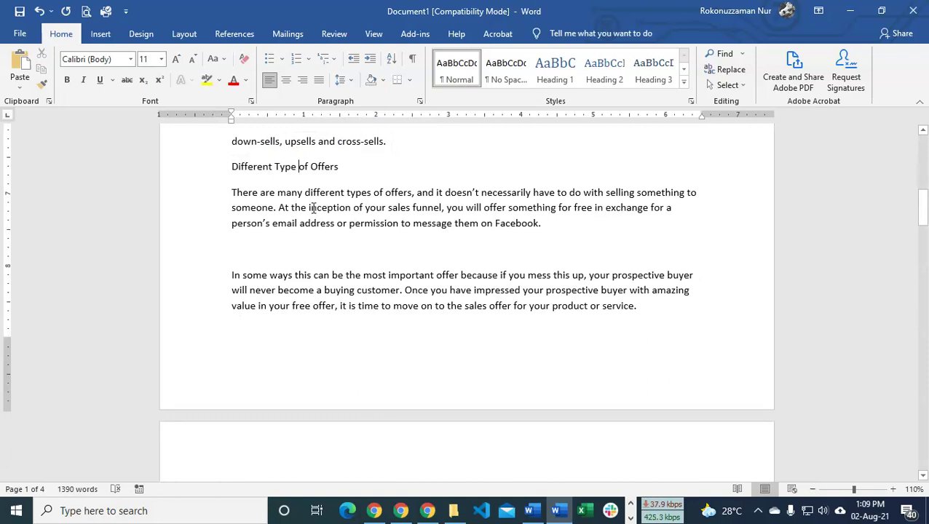
pyautogui.click(388, 142)
pyautogui.press('Return')
pyautogui.scroll(-1, 262, 227)
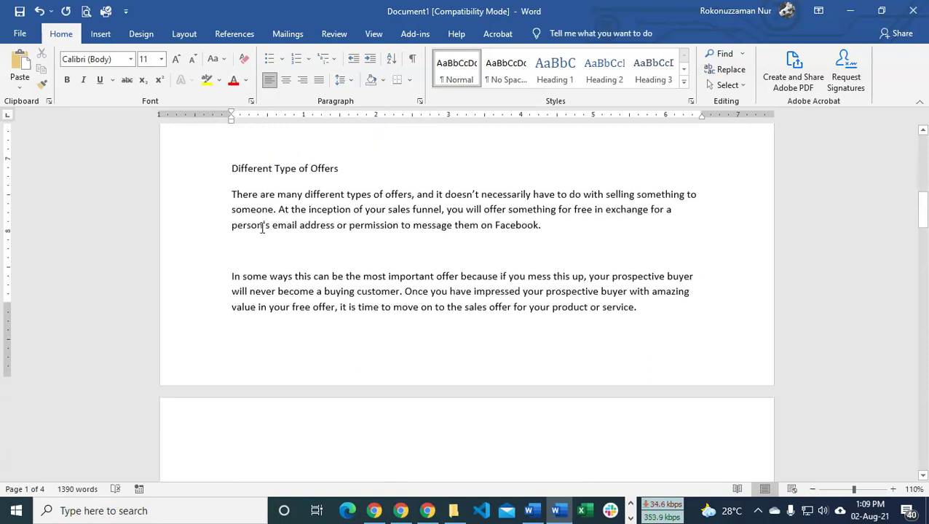
# Remove the blank lines above "In some ways" and "When done right", keeping "When done right" as its own paragraph with its initial W.
pyautogui.scroll(-1, 258, 218)
pyautogui.press('BackSpace')
pyautogui.click(240, 408)
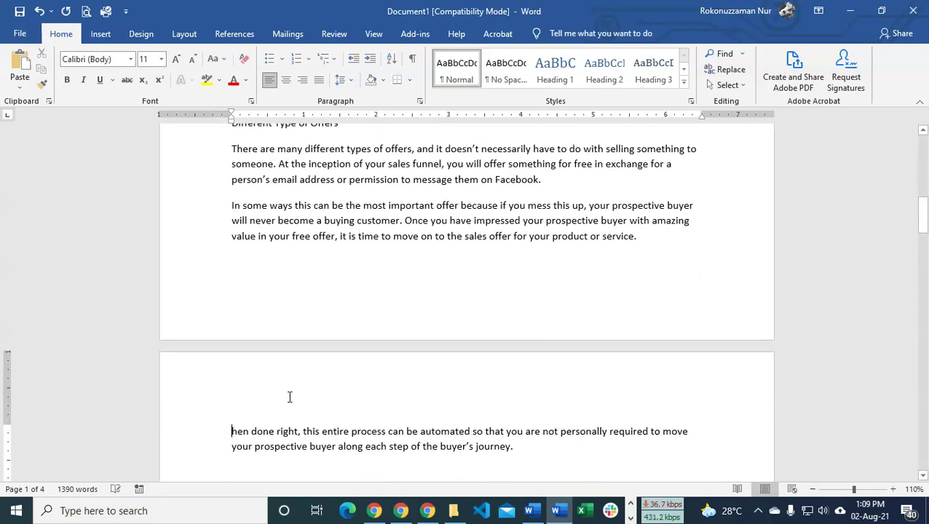
pyautogui.write('W')
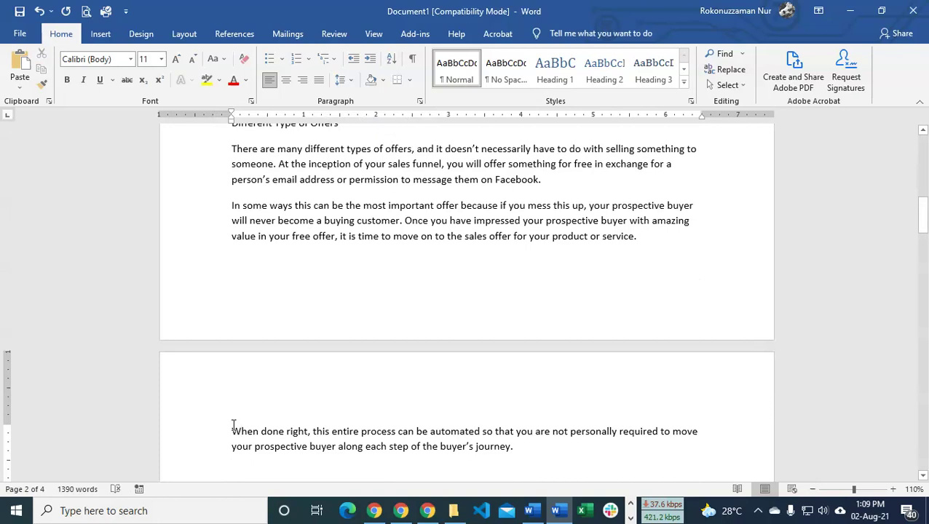
pyautogui.press('BackSpace')
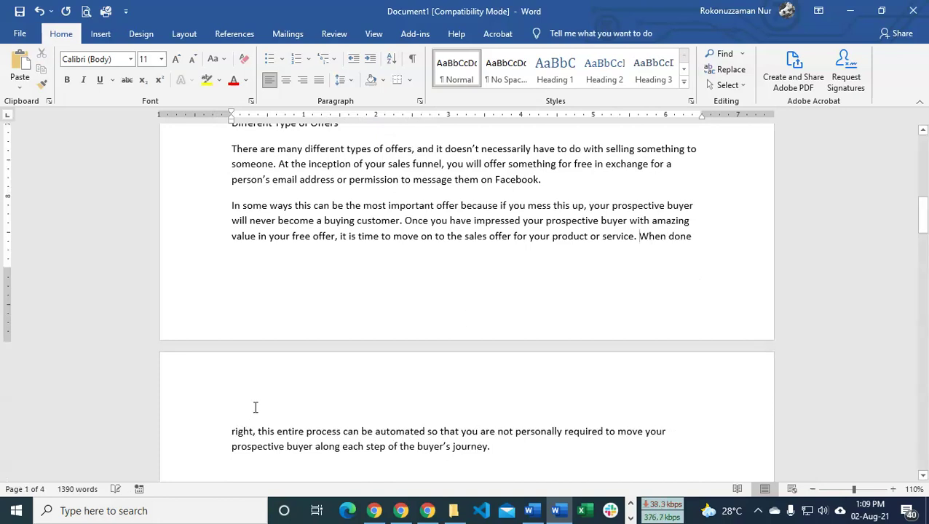
pyautogui.press('Return')
pyautogui.scroll(-3, 313, 396)
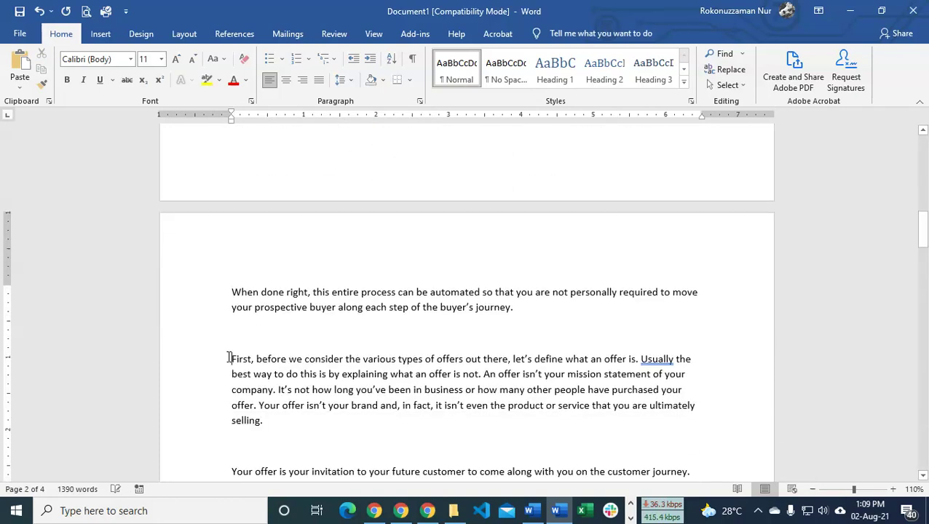
# Remove the blank lines above "First, before we consider" and "Your offer is your invitation", and around the "From browser to buyer" heading.
pyautogui.click(231, 358)
pyautogui.press('BackSpace')
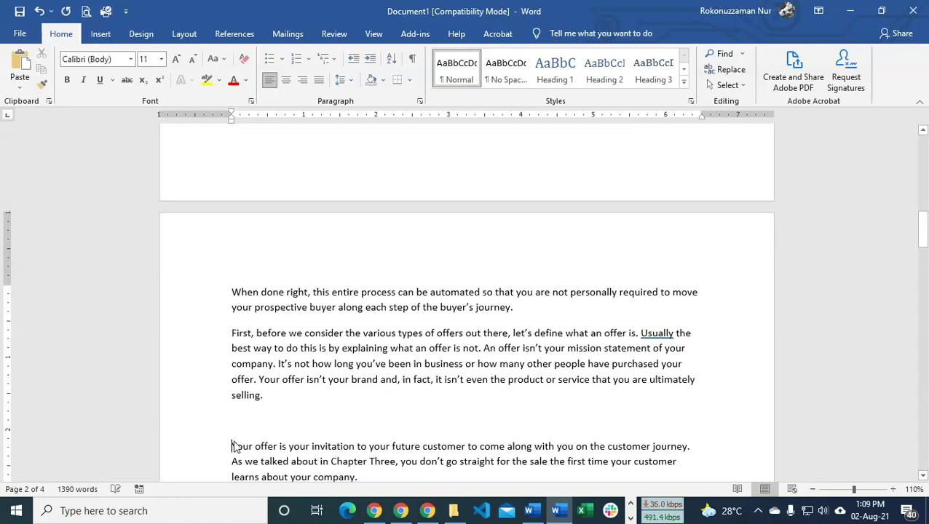
pyautogui.press('BackSpace')
pyautogui.scroll(-5, 300, 404)
pyautogui.click(230, 281)
pyautogui.press('BackSpace')
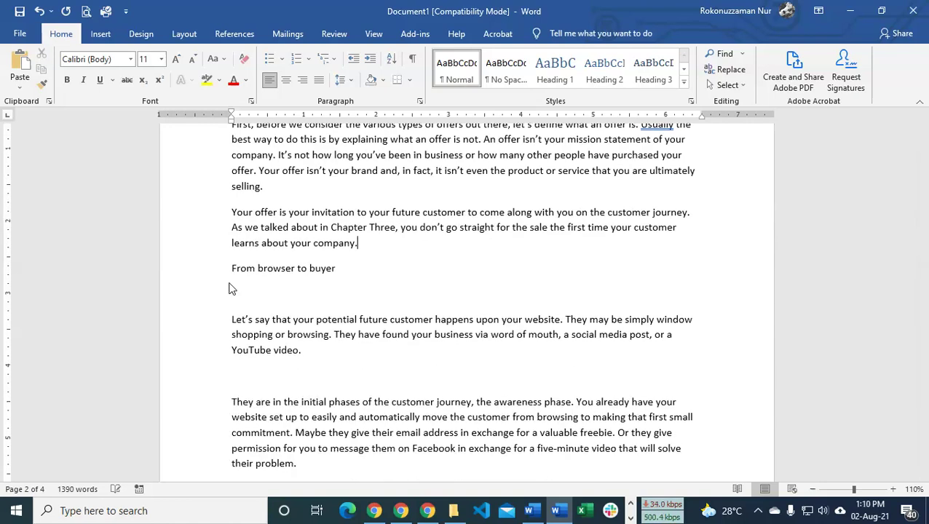
pyautogui.click(230, 289)
pyautogui.press('BackSpace')
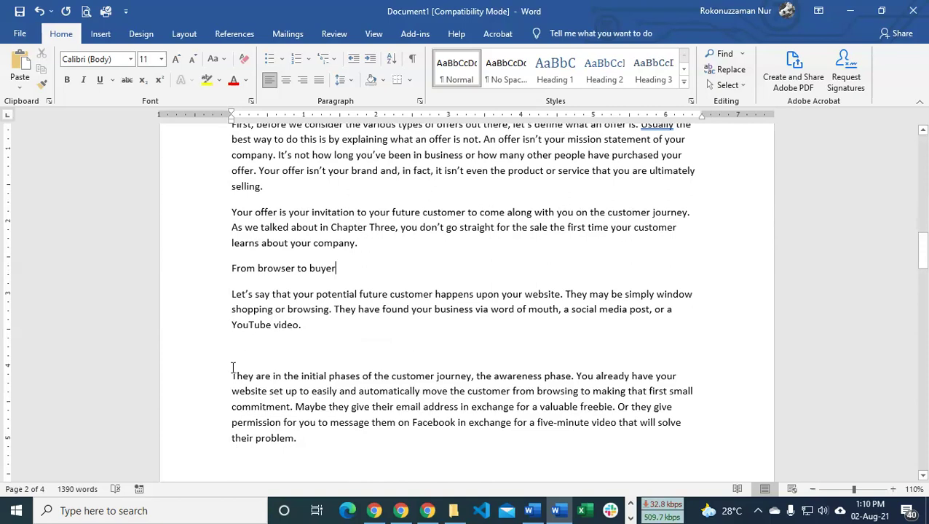
# Remove the blank lines above the paragraphs starting "They are in the initial phases", "In dating terms" and "You give even more".
pyautogui.click(233, 353)
pyautogui.press('BackSpace')
pyautogui.scroll(-2, 233, 349)
pyautogui.click(233, 340)
pyautogui.press('BackSpace')
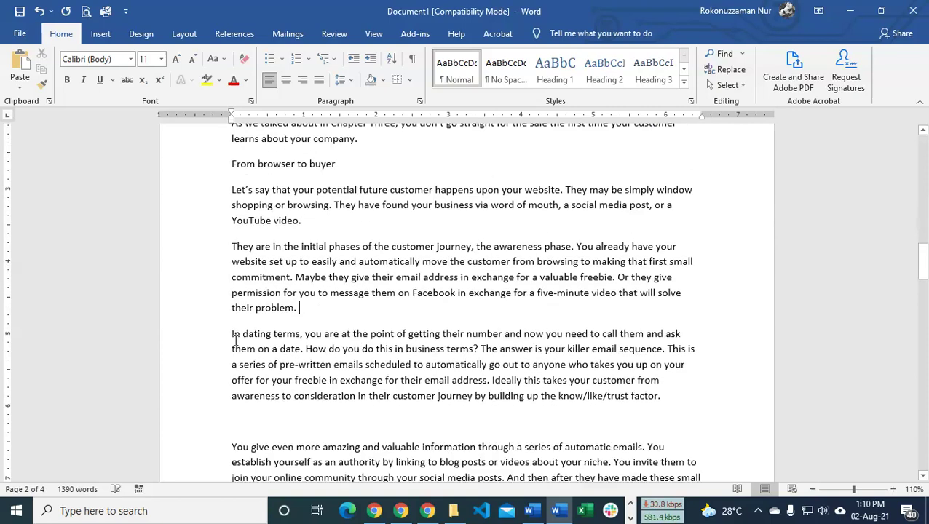
pyautogui.click(230, 420)
pyautogui.press('BackSpace')
# Remove the blank line above "But you don't want", one above the "How to build an irresistible offer" heading, and the one below it.
pyautogui.scroll(-2, 252, 384)
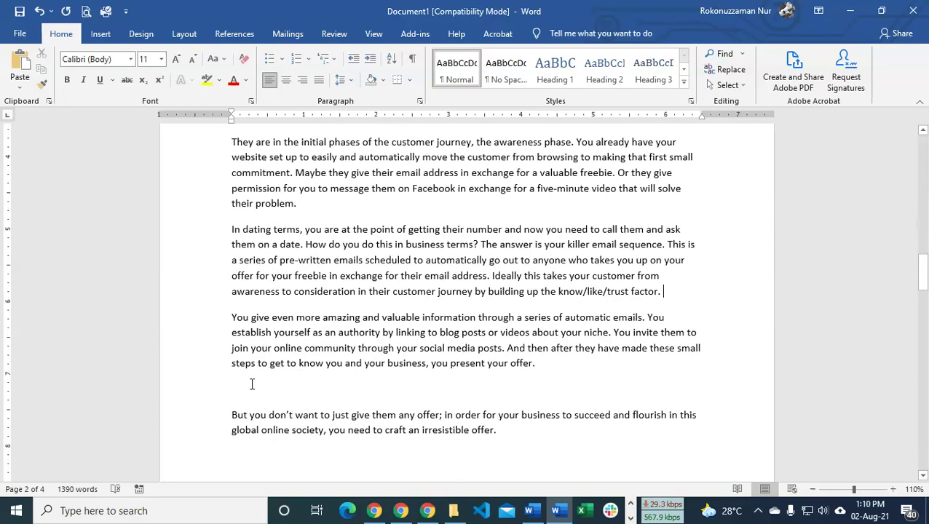
pyautogui.click(234, 397)
pyautogui.press('BackSpace')
pyautogui.scroll(-1, 259, 375)
pyautogui.click(236, 390)
pyautogui.press('BackSpace')
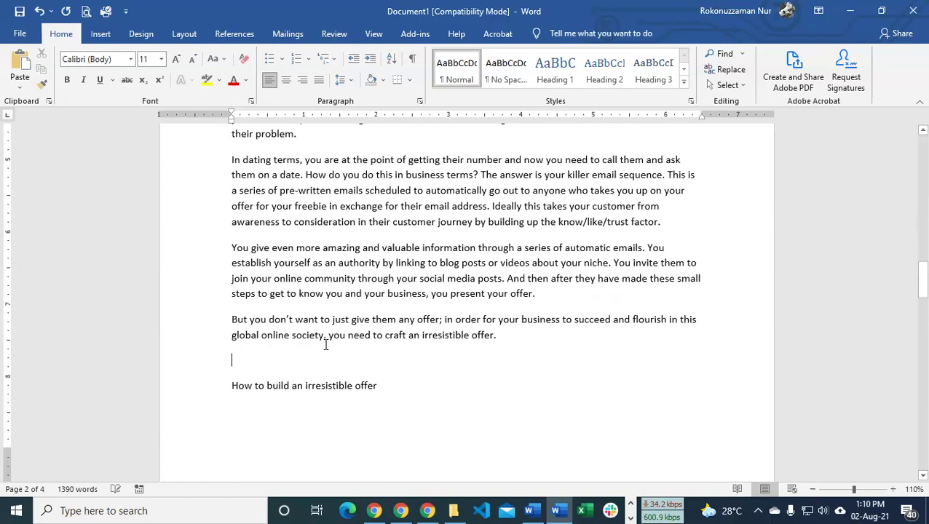
pyautogui.scroll(-6, 325, 345)
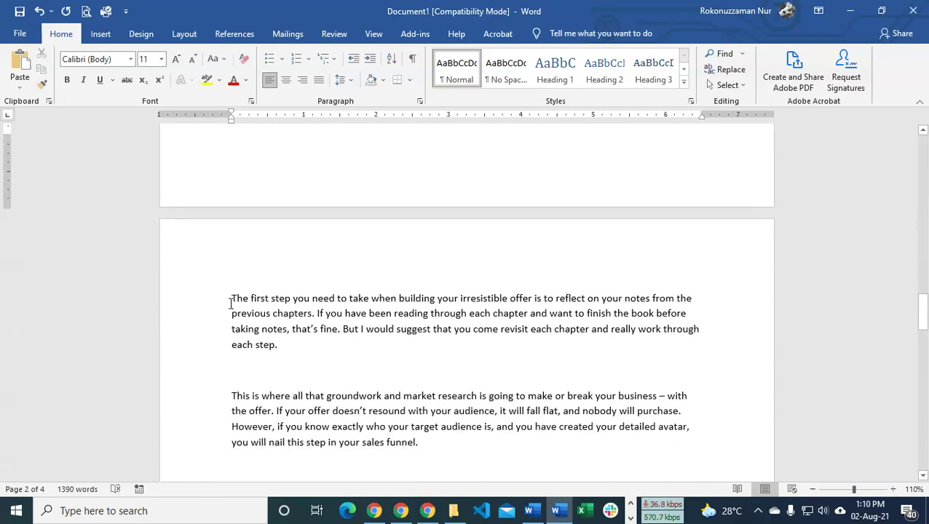
pyautogui.click(230, 303)
pyautogui.press('BackSpace')
pyautogui.scroll(1, 244, 315)
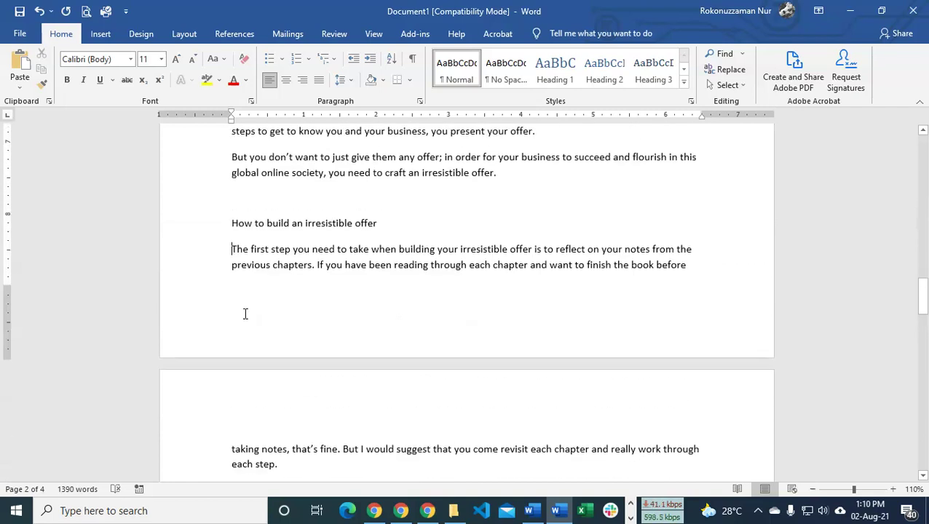
# Remove the blank lines above the paragraphs starting "This is where all that groundwork" and "So, you need to know".
pyautogui.scroll(-2, 245, 435)
pyautogui.click(235, 432)
pyautogui.press('BackSpace')
pyautogui.scroll(-2, 237, 434)
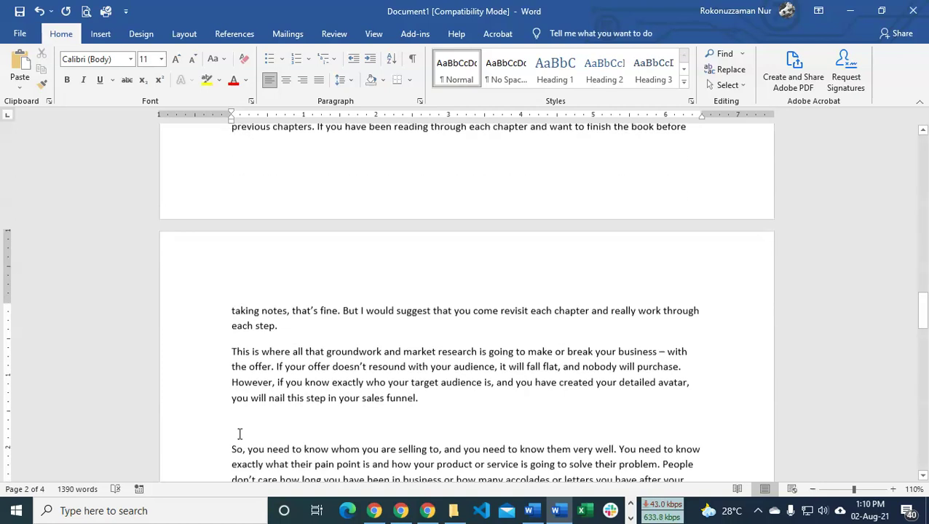
pyautogui.click(235, 425)
pyautogui.press('BackSpace')
# Remove the blank lines above the paragraphs starting "Let's go back to your notes" and "Your offer needs to outline".
pyautogui.scroll(-2, 234, 429)
pyautogui.click(234, 436)
pyautogui.press('BackSpace')
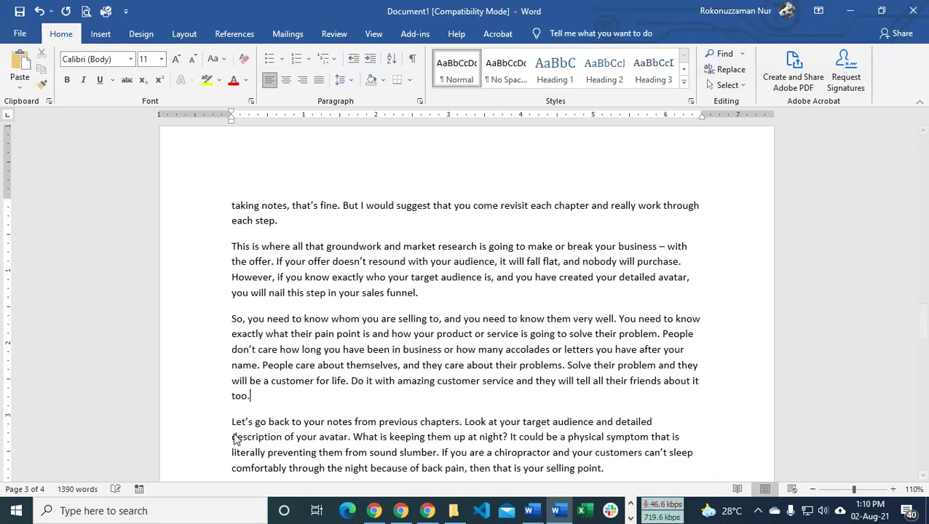
pyautogui.scroll(-1, 234, 436)
pyautogui.click(235, 436)
pyautogui.press('BackSpace')
pyautogui.scroll(-3, 241, 440)
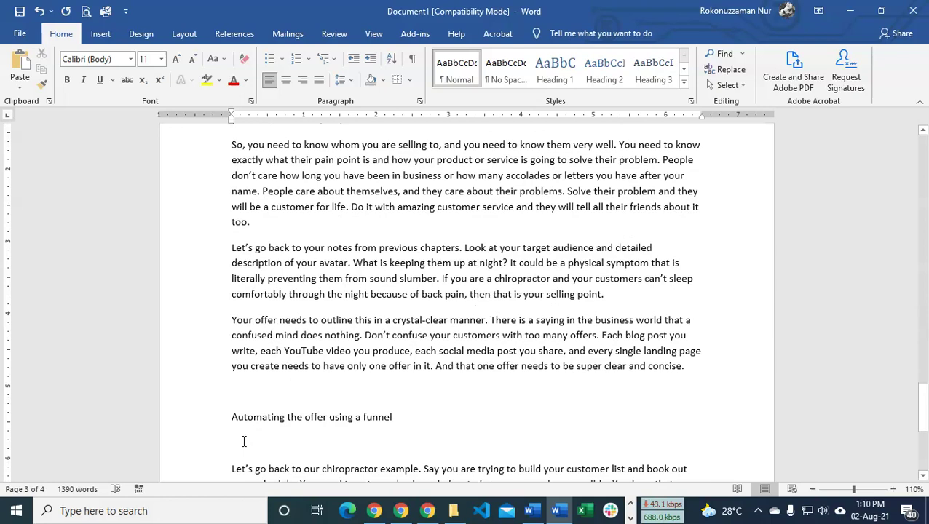
# Remove the blank lines around the "Automating the offer using a funnel" heading and above the "As you can see" paragraph.
pyautogui.click(240, 412)
pyautogui.press('BackSpace')
pyautogui.click(234, 437)
pyautogui.press('BackSpace')
pyautogui.press('BackSpace')
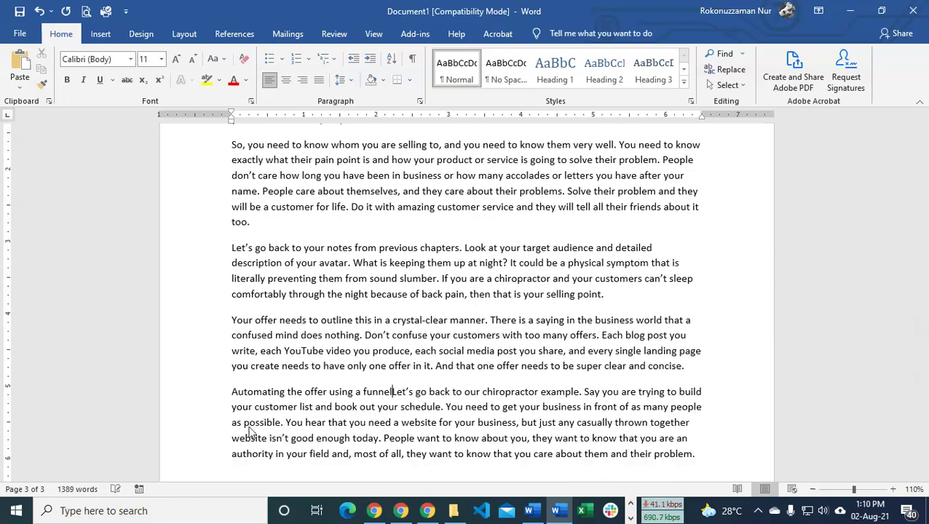
pyautogui.press('Return')
pyautogui.scroll(-3, 249, 431)
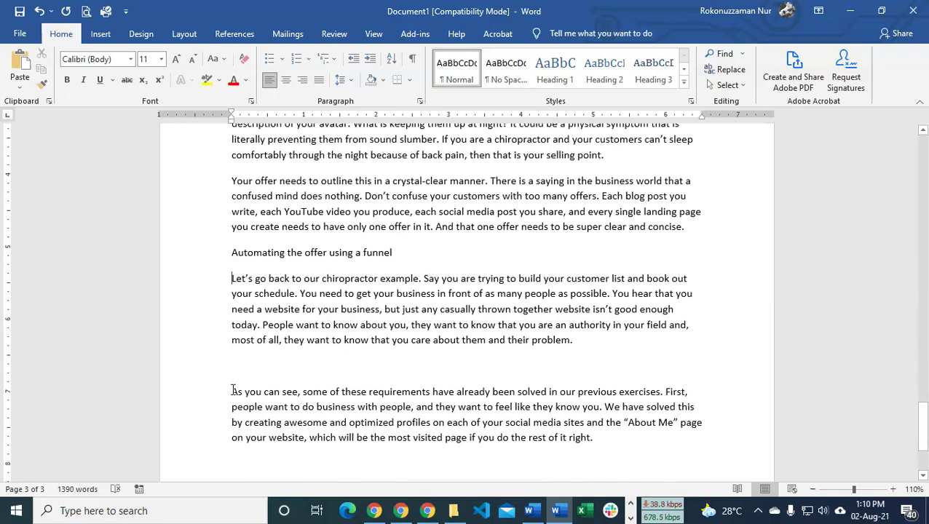
pyautogui.press('BackSpace')
pyautogui.scroll(-3, 236, 408)
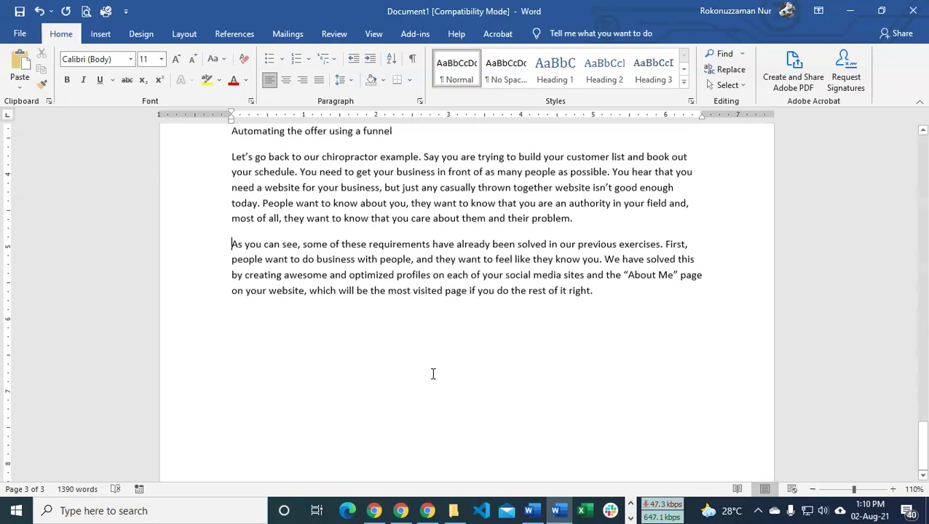
# Start saving the cleaned chapter document and browse for a folder to store it in.
pyautogui.scroll(5, 434, 373)
pyautogui.scroll(20, 435, 373)
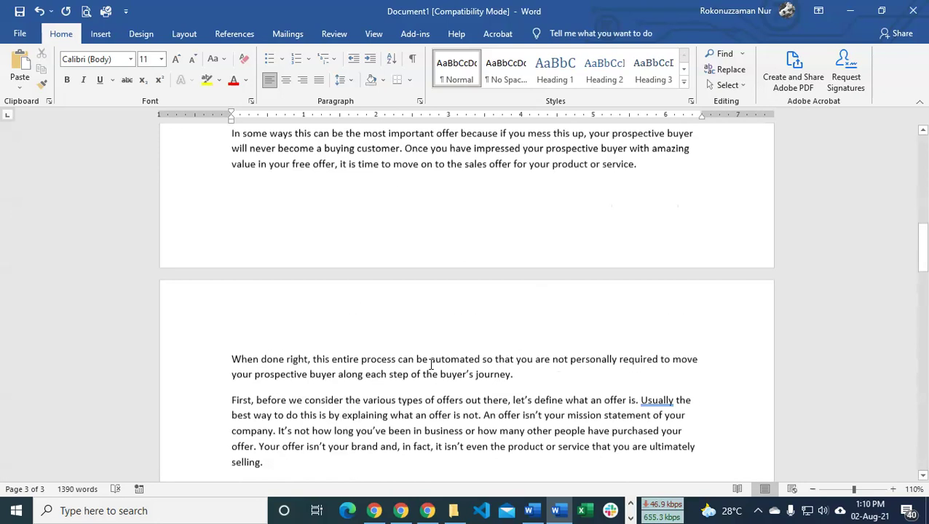
pyautogui.scroll(6, 431, 364)
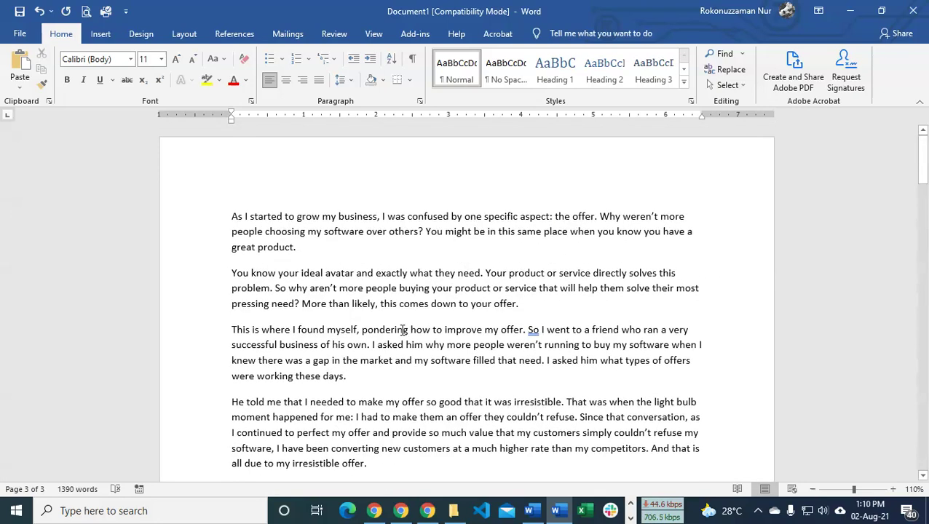
pyautogui.hotkey('ctrl', 's')
pyautogui.click(428, 330)
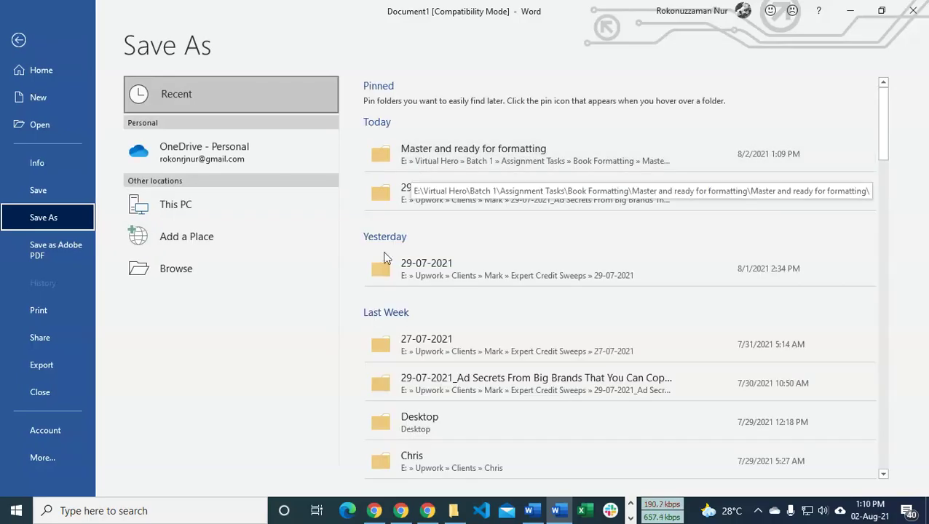
pyautogui.click(218, 263)
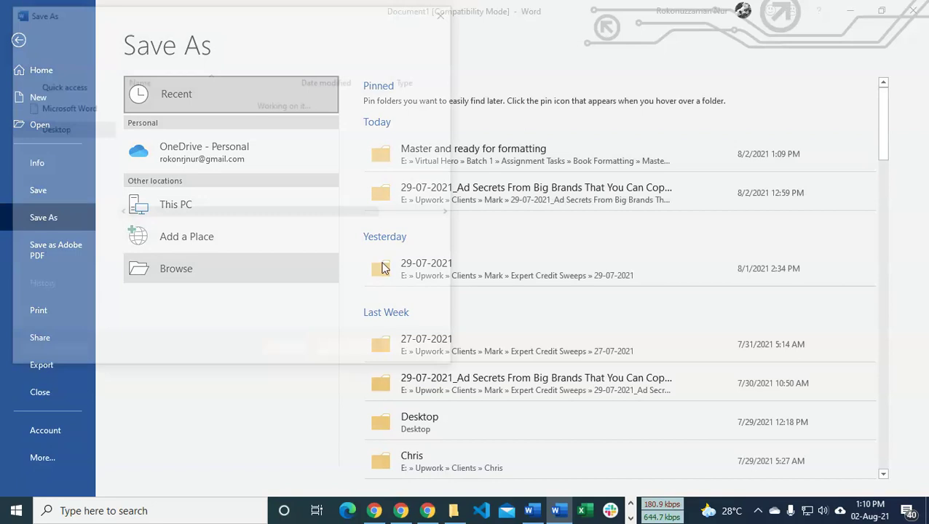
# Choose the Batch-3 folder inside Virtual Hero on the Work (E:) drive as the save location.
pyautogui.scroll(-2, 73, 179)
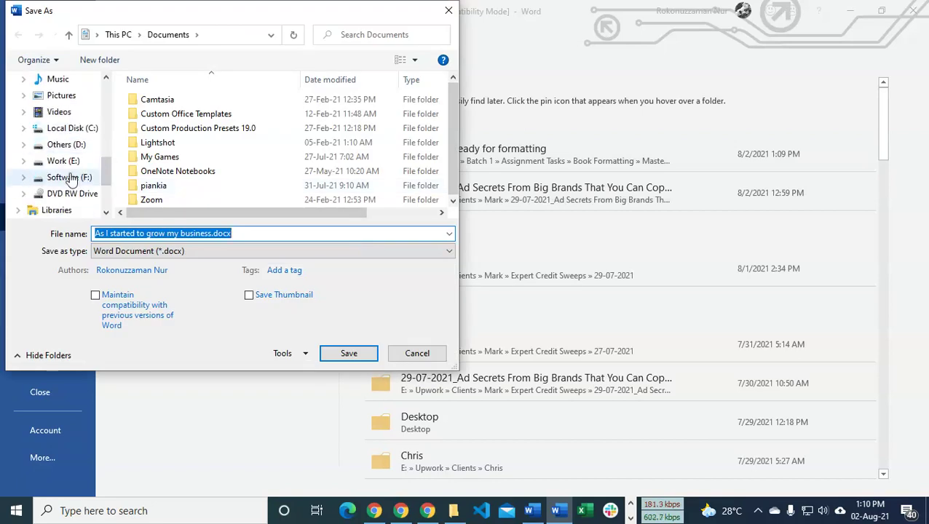
pyautogui.click(63, 161)
pyautogui.scroll(-8, 269, 135)
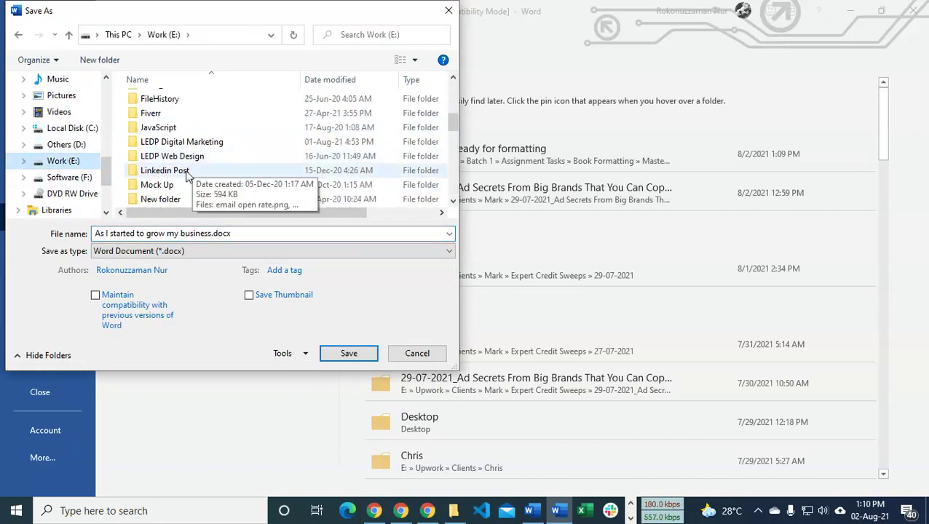
pyautogui.scroll(2, 195, 129)
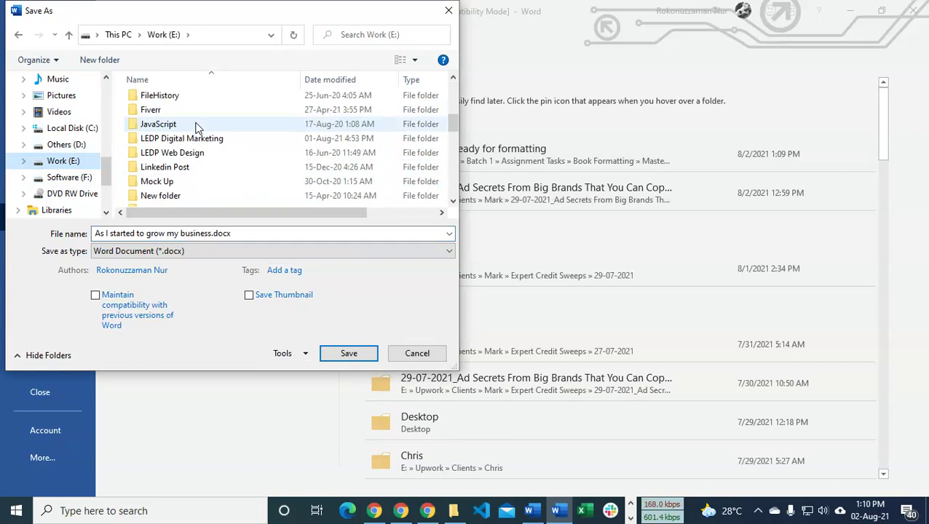
pyautogui.scroll(-2, 195, 128)
pyautogui.scroll(1, 196, 135)
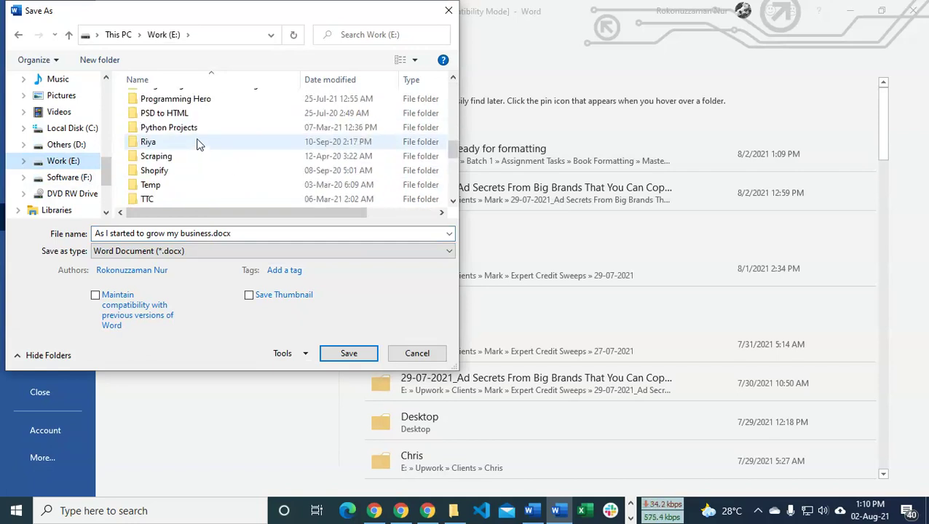
pyautogui.scroll(-3, 196, 145)
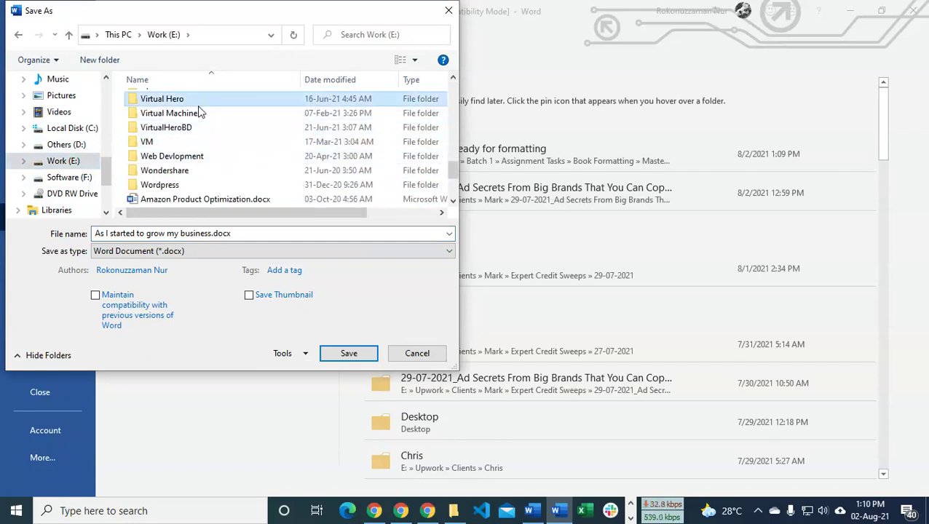
pyautogui.doubleClick(171, 99)
pyautogui.doubleClick(197, 166)
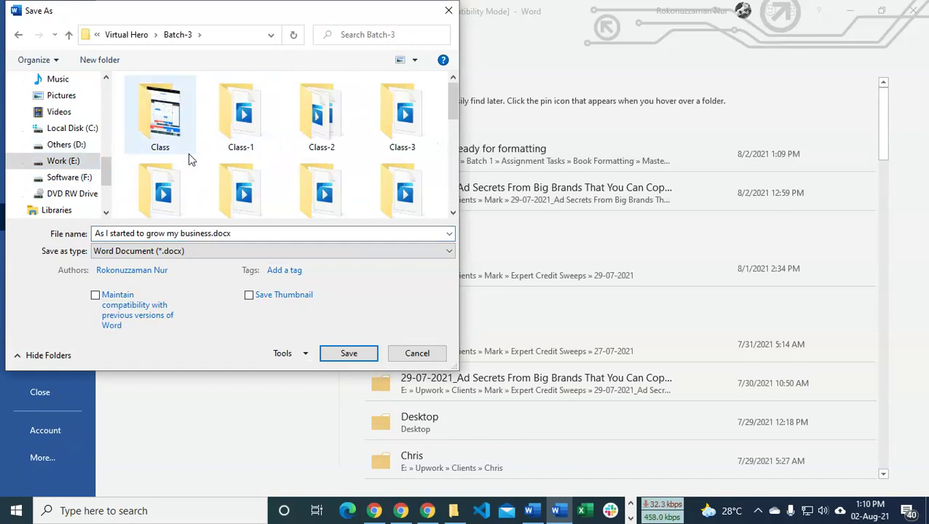
# Create a folder named Assignments inside Batch-3 and open it.
pyautogui.scroll(-6, 188, 152)
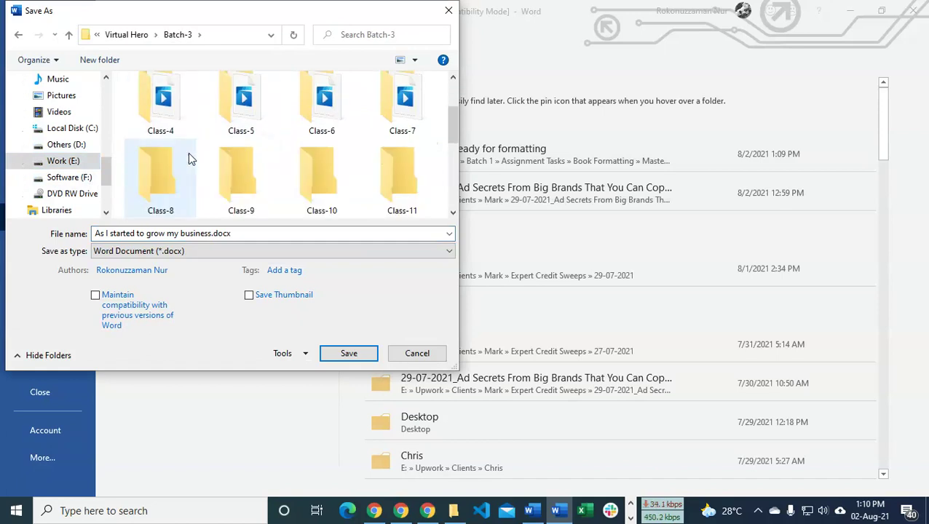
pyautogui.click(113, 62)
pyautogui.write('Ass')
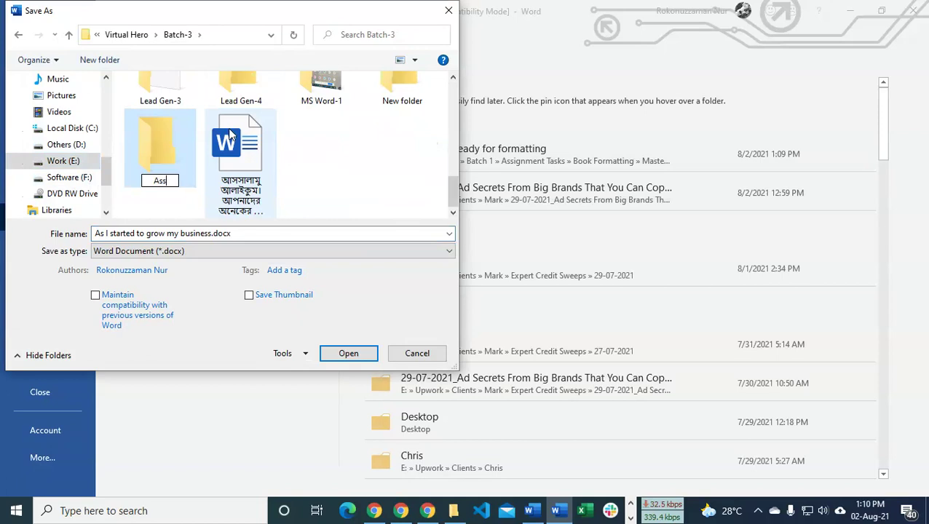
pyautogui.write('ignments')
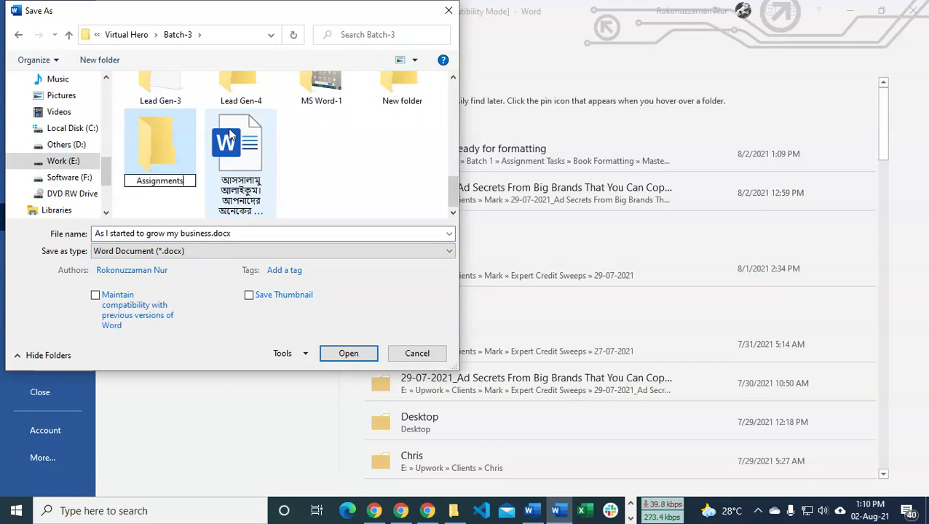
pyautogui.press('Return')
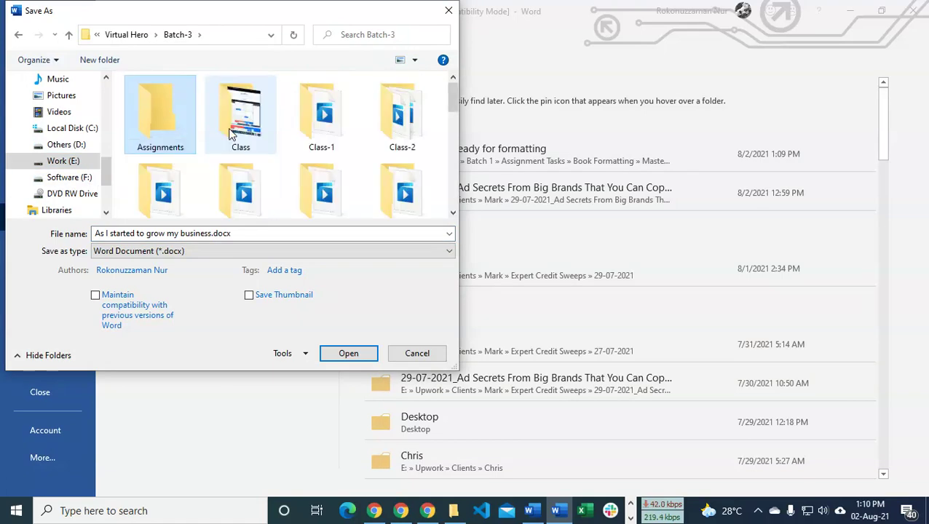
pyautogui.press('Return')
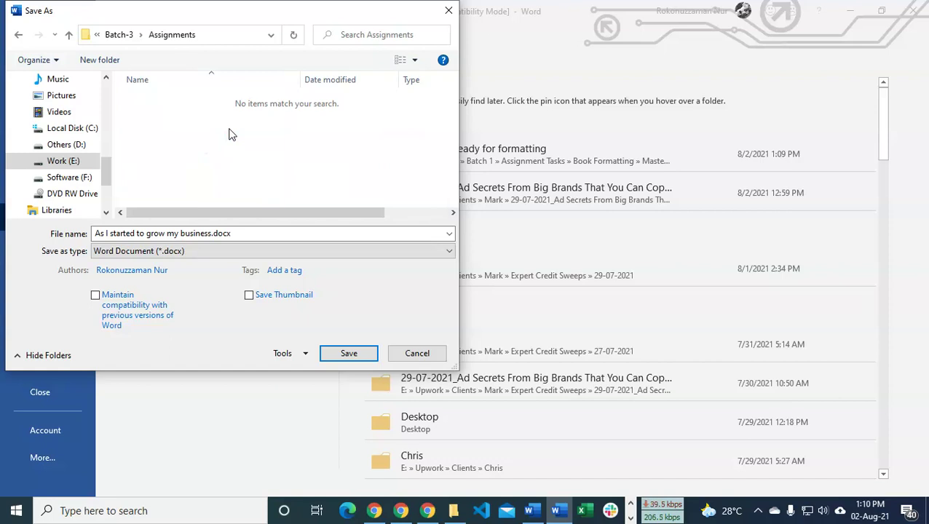
# Create a Book Formatting folder inside Assignments and save the document there as "As I started to grow my business.docx".
pyautogui.click(96, 62)
pyautogui.write('Boo')
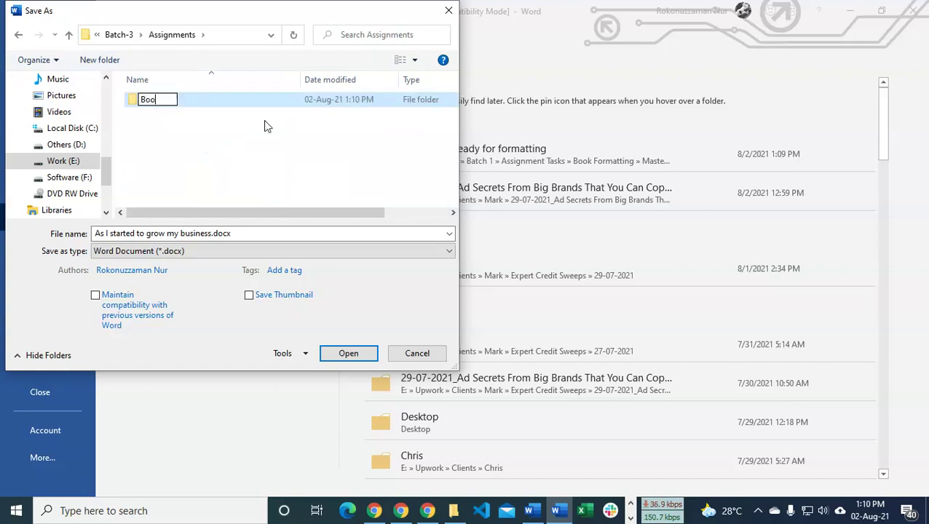
pyautogui.write('k Formatting')
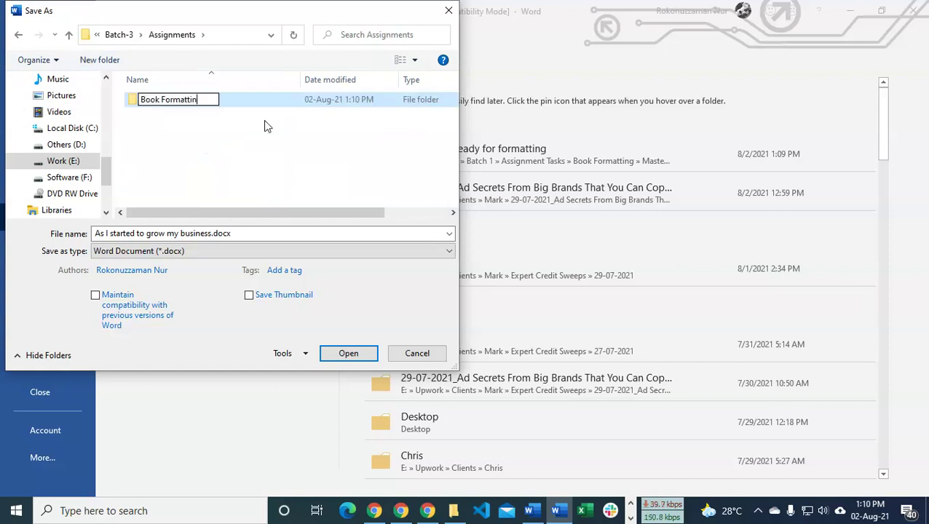
pyautogui.press('Return')
pyautogui.press('Return')
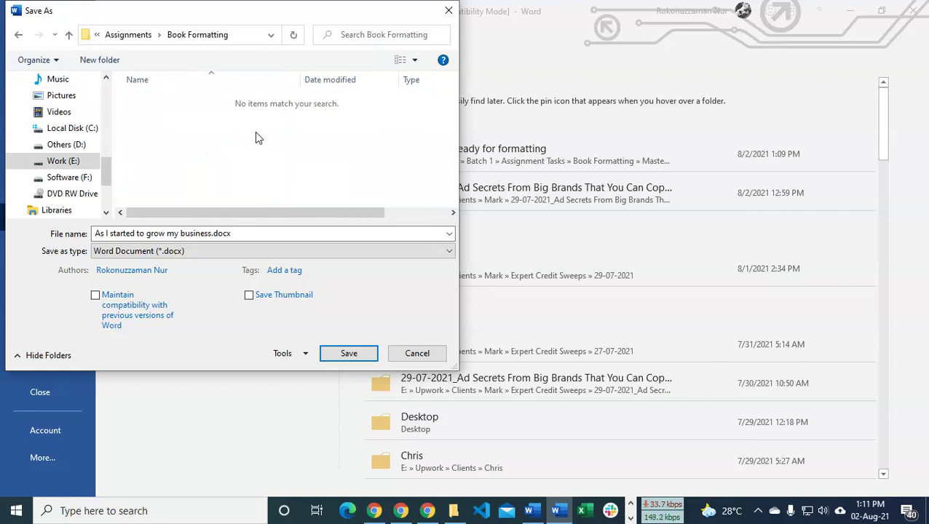
pyautogui.click(346, 355)
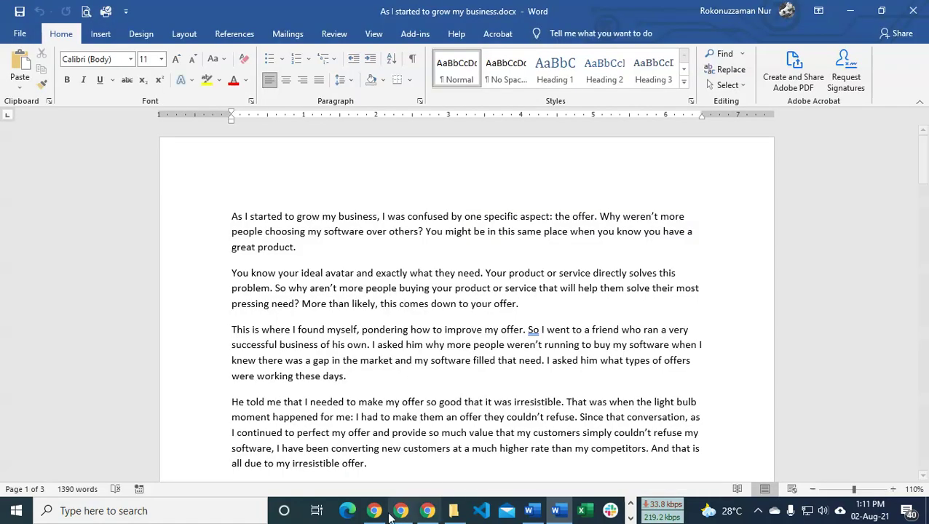
# Switch to Chrome and change to the Virtual Hero Google account in a new tab.
pyautogui.click(374, 510)
pyautogui.click(754, 12)
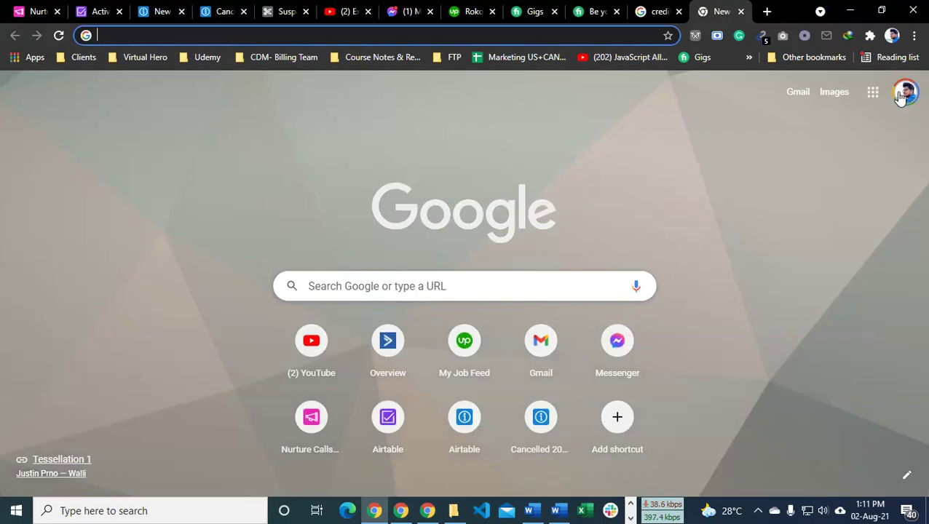
pyautogui.click(905, 92)
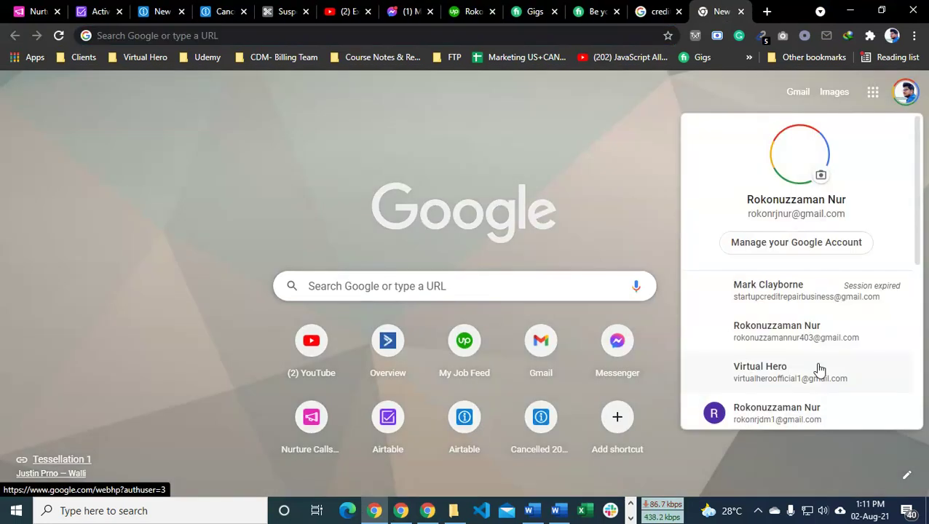
pyautogui.scroll(-2, 794, 360)
pyautogui.click(771, 310)
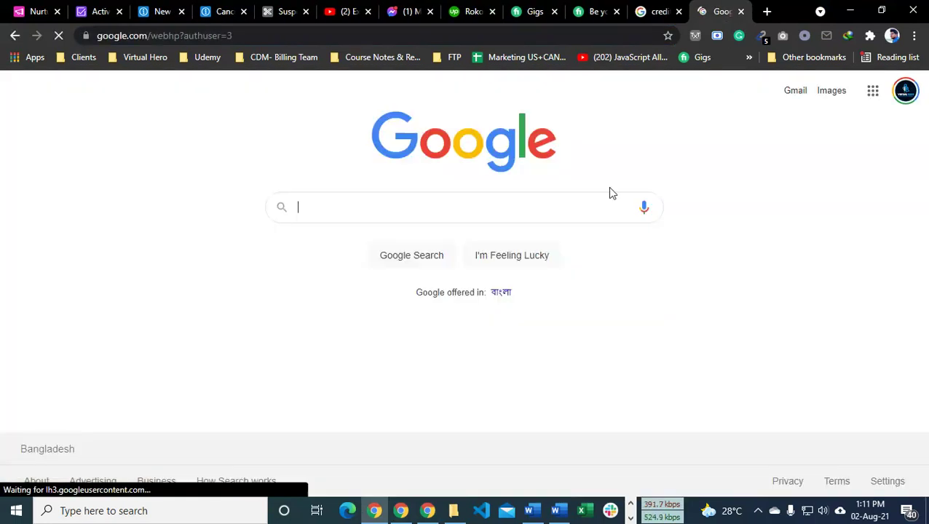
# Open Google Classroom for the Virtual Hero account from the Google apps list.
pyautogui.click(874, 90)
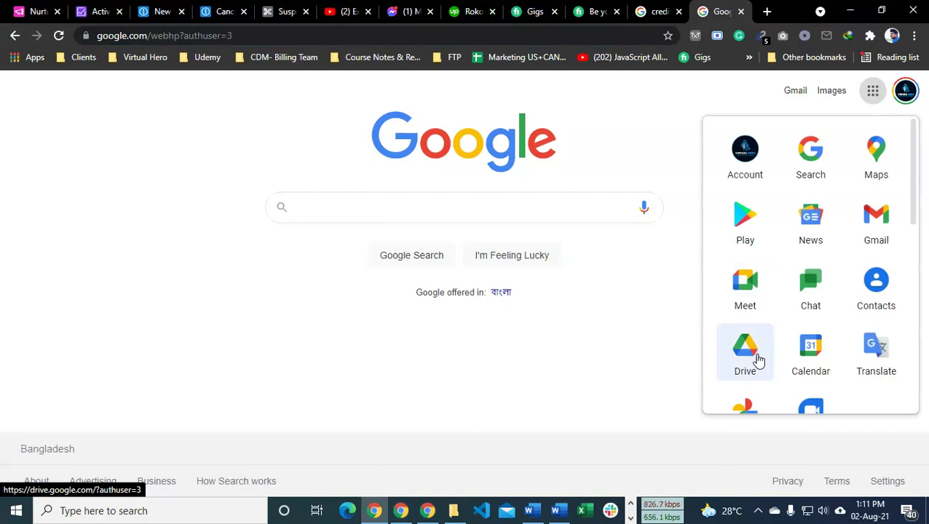
pyautogui.scroll(-1, 771, 262)
pyautogui.scroll(1, 761, 292)
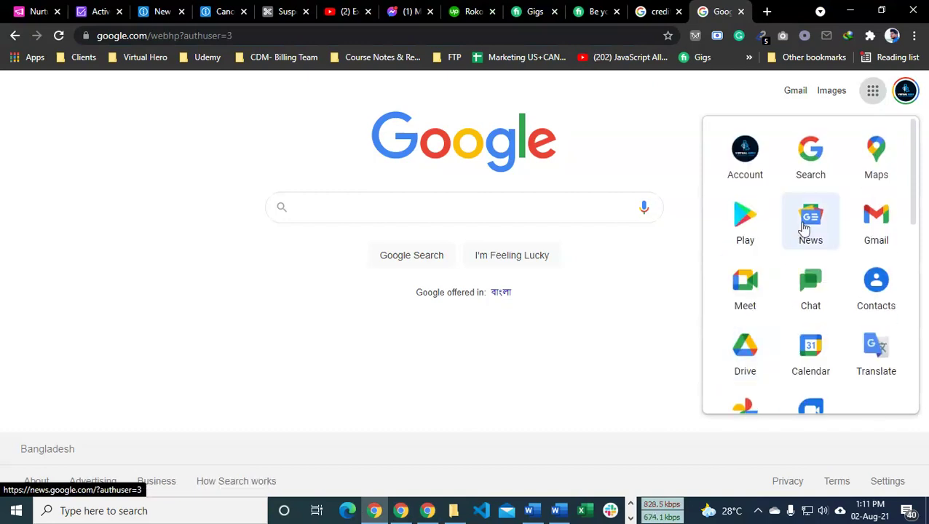
pyautogui.scroll(-3, 801, 218)
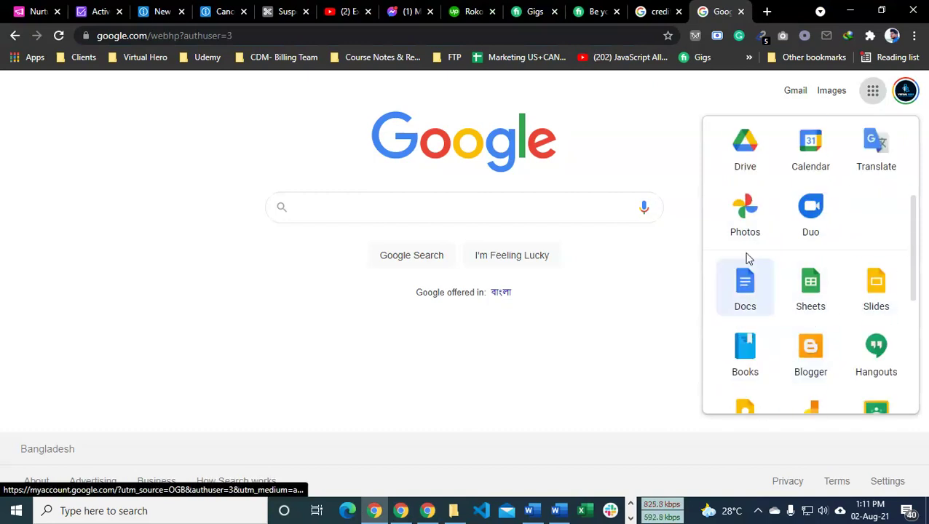
pyautogui.scroll(-1, 760, 291)
pyautogui.scroll(-3, 807, 283)
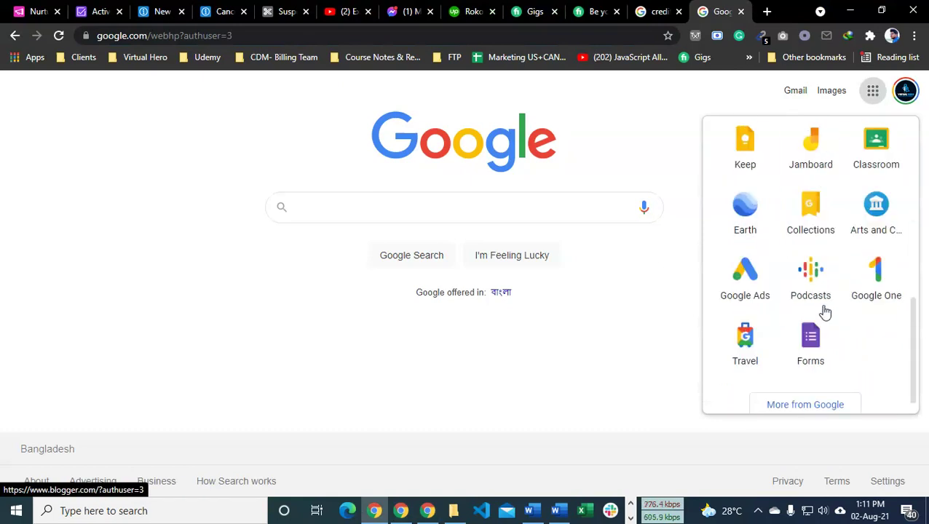
pyautogui.click(857, 268)
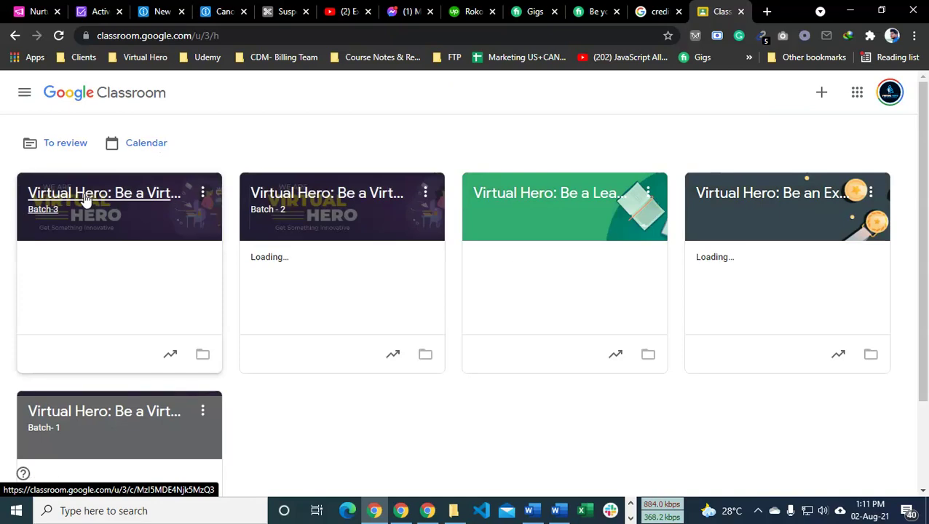
# Open the classwork of the Batch-1 Virtual Assistant class and expand the Book Formatting (Assignment-1) entry.
pyautogui.click(164, 412)
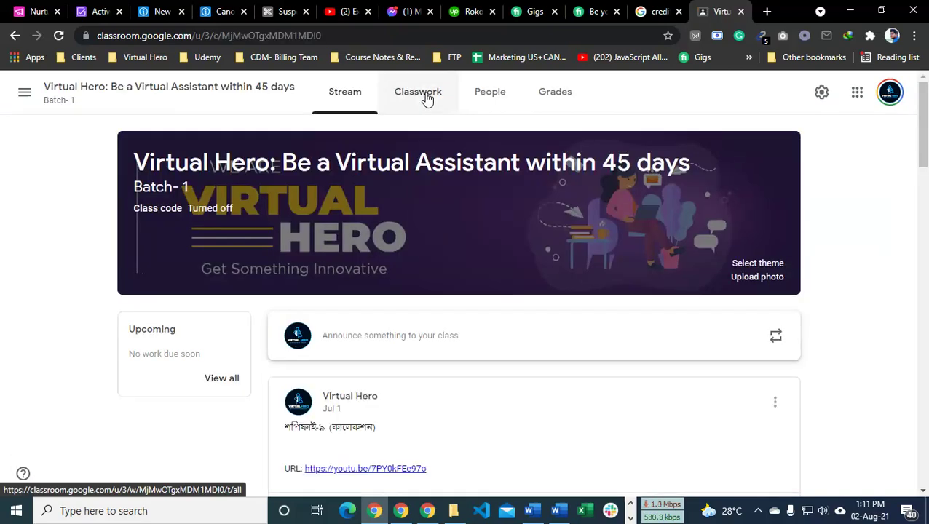
pyautogui.click(426, 96)
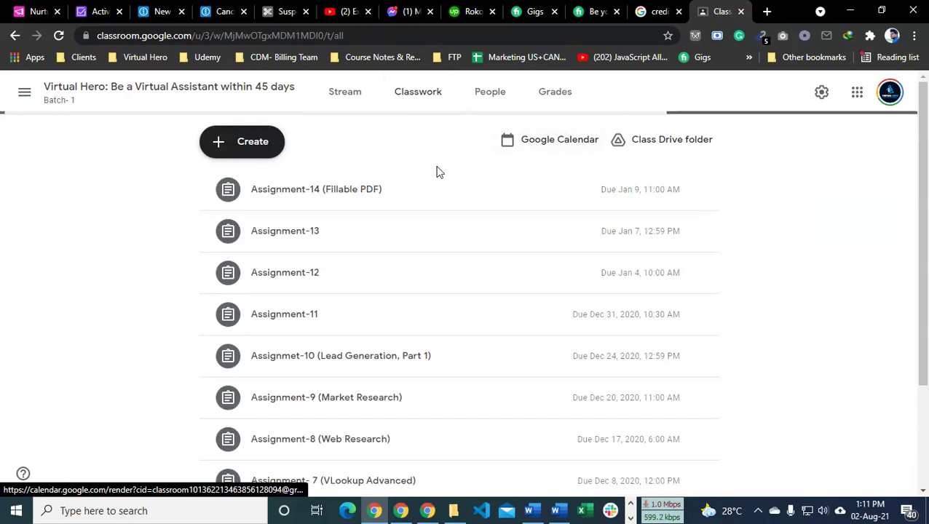
pyautogui.scroll(-3, 391, 267)
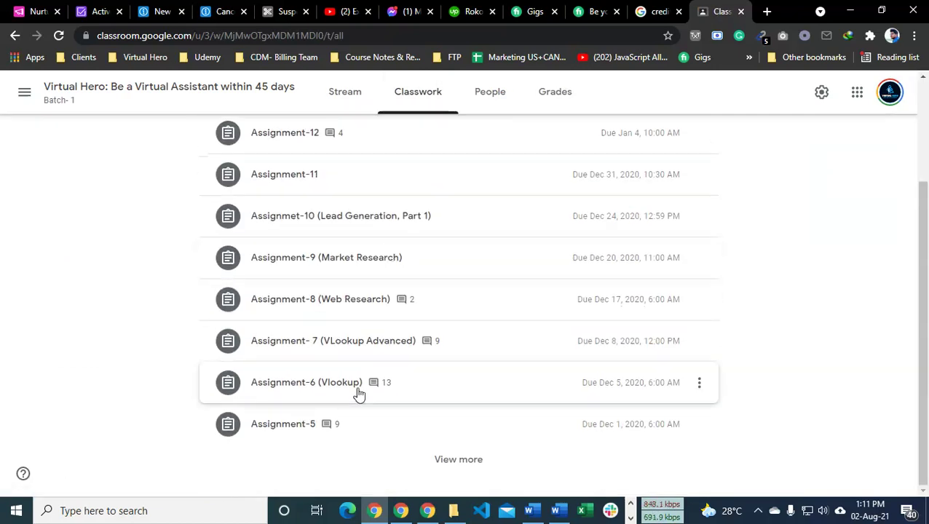
pyautogui.click(438, 466)
pyautogui.scroll(-3, 551, 377)
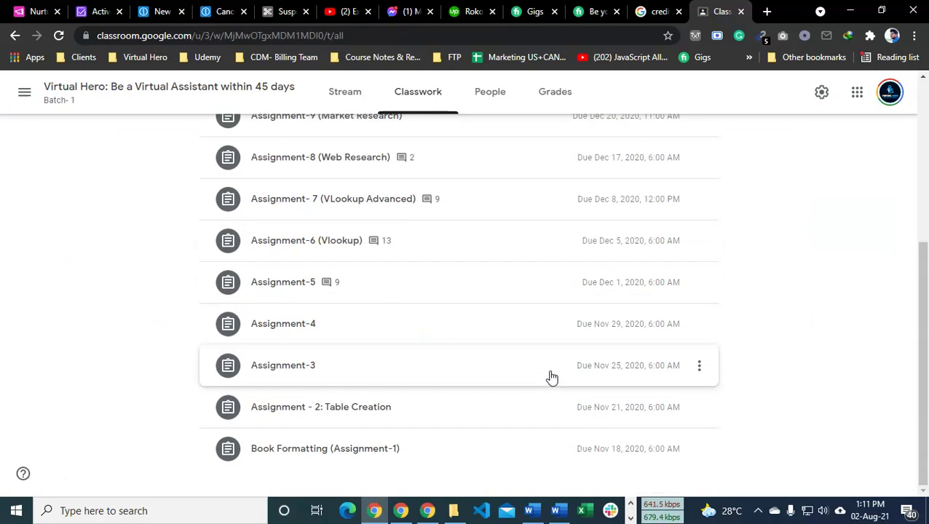
pyautogui.click(373, 452)
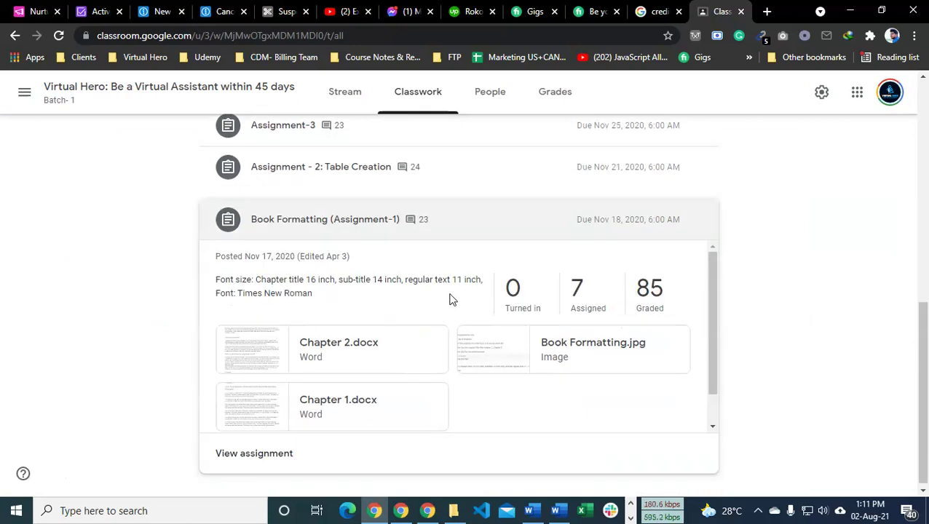
# View the full instructions of Book Formatting (Assignment-1) and highlight the font size requirements.
pyautogui.scroll(-1, 450, 299)
pyautogui.scroll(1, 459, 297)
pyautogui.click(263, 457)
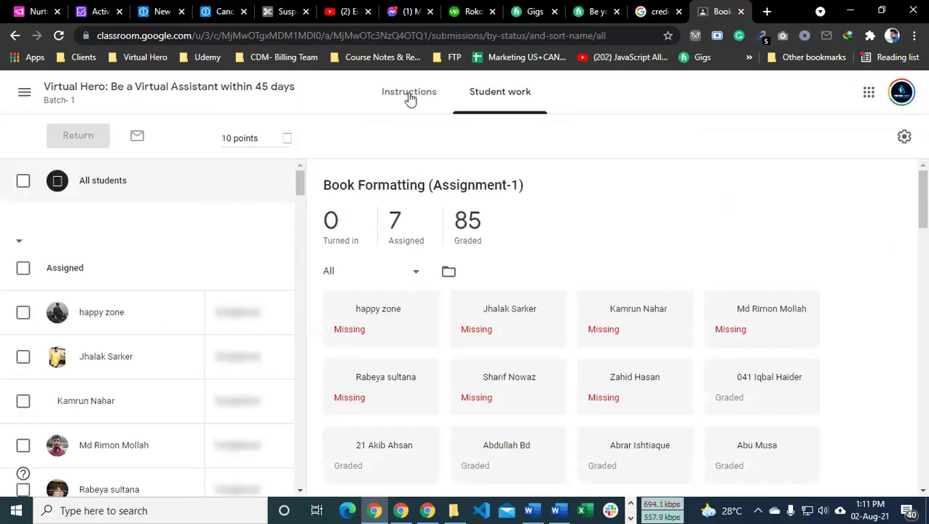
pyautogui.click(406, 99)
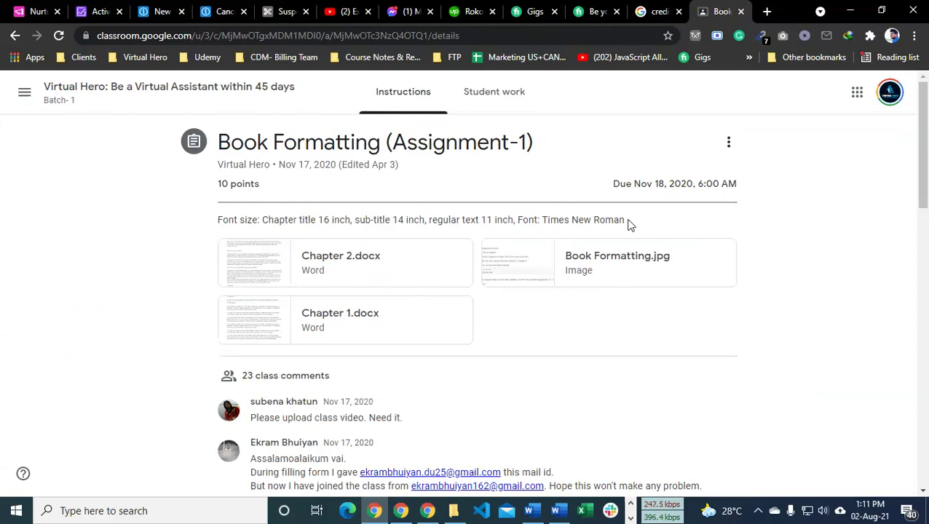
pyautogui.moveTo(217, 221); pyautogui.dragTo(515, 222)
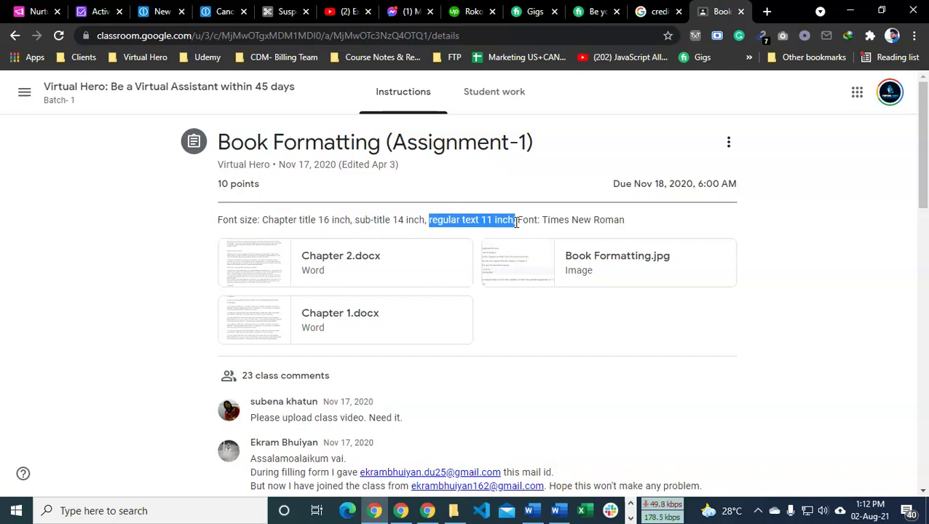
# Copy the full line of font size and font requirements from the assignment's instructions.
pyautogui.moveTo(625, 221); pyautogui.dragTo(220, 230)
pyautogui.hotkey('ctrl', 'c')
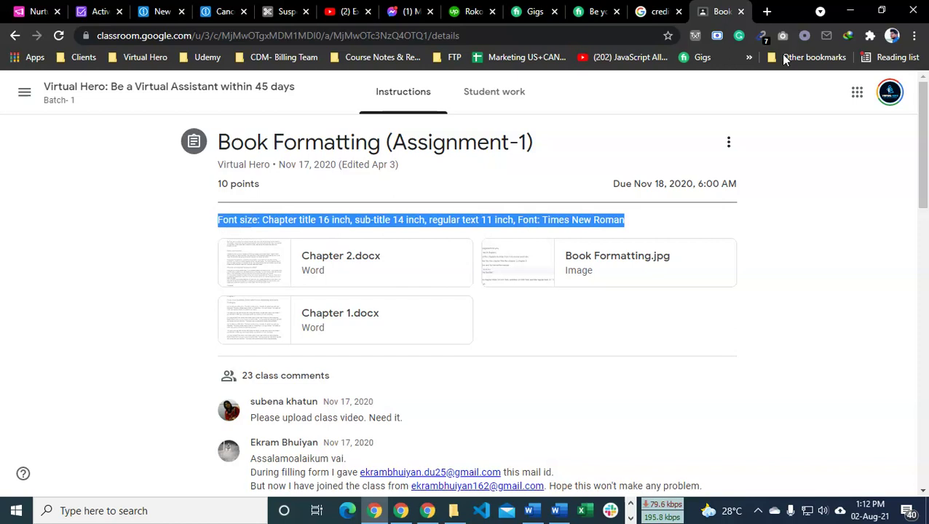
pyautogui.click(766, 11)
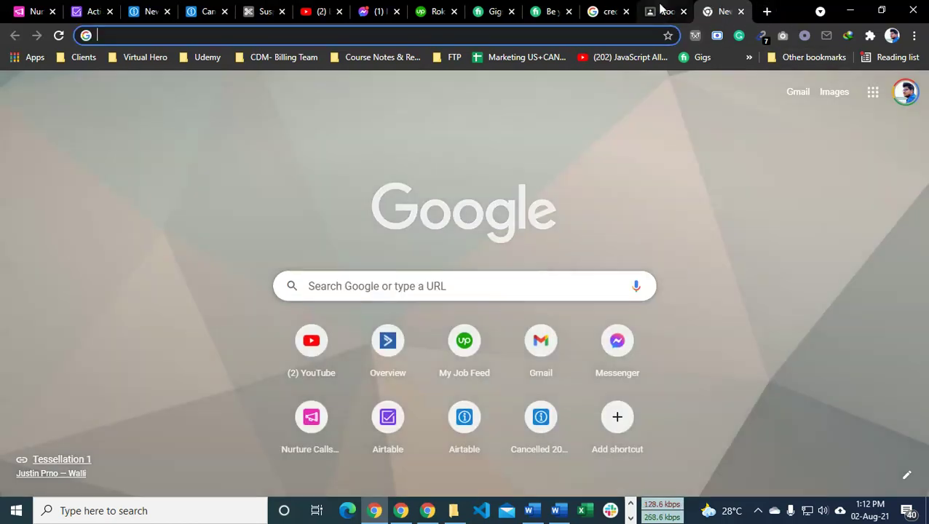
pyautogui.click(659, 11)
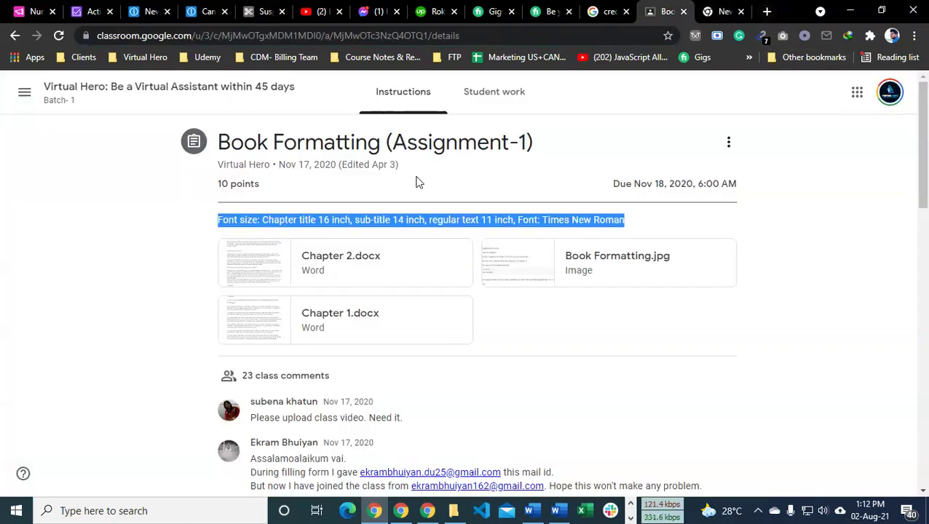
# Open the Batch-3 Virtual Assistant class in a new tab and start a new assignment in its classwork.
pyautogui.click(26, 98)
pyautogui.rightClick(122, 255)
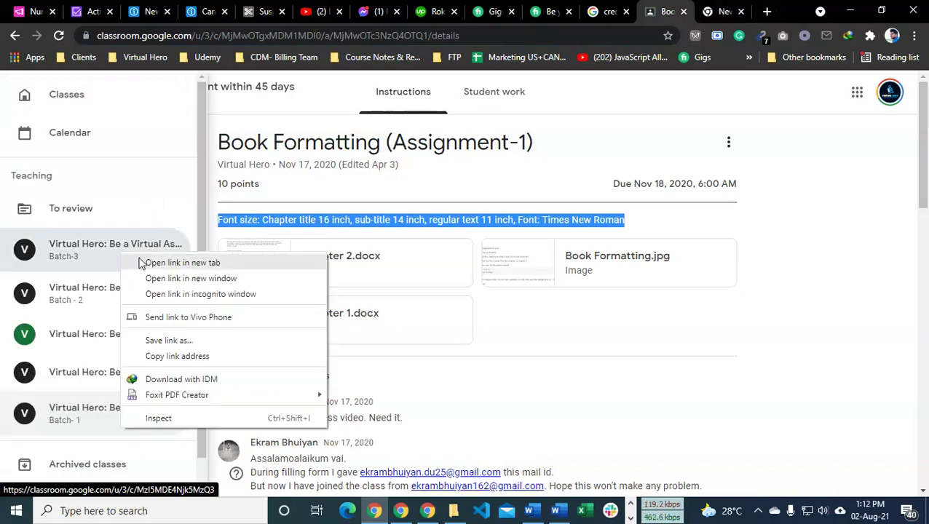
pyautogui.click(141, 262)
pyautogui.click(670, 8)
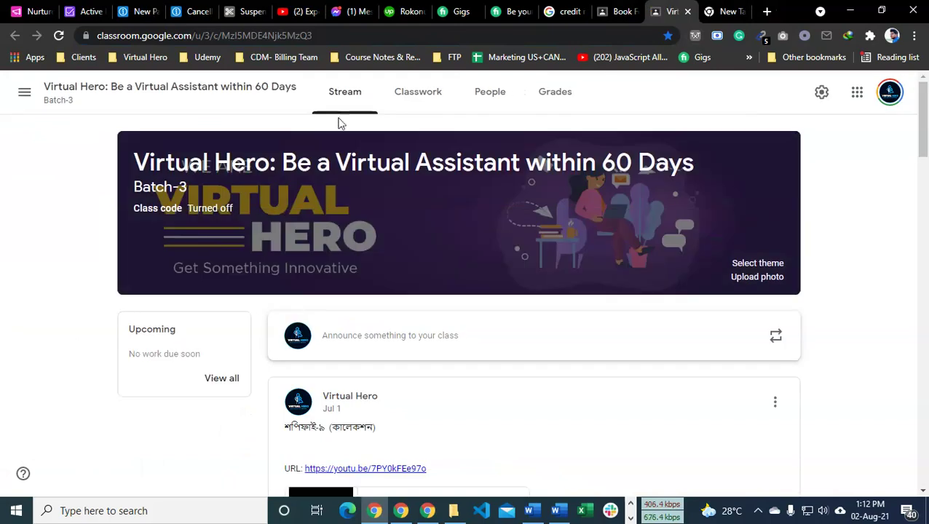
pyautogui.click(422, 95)
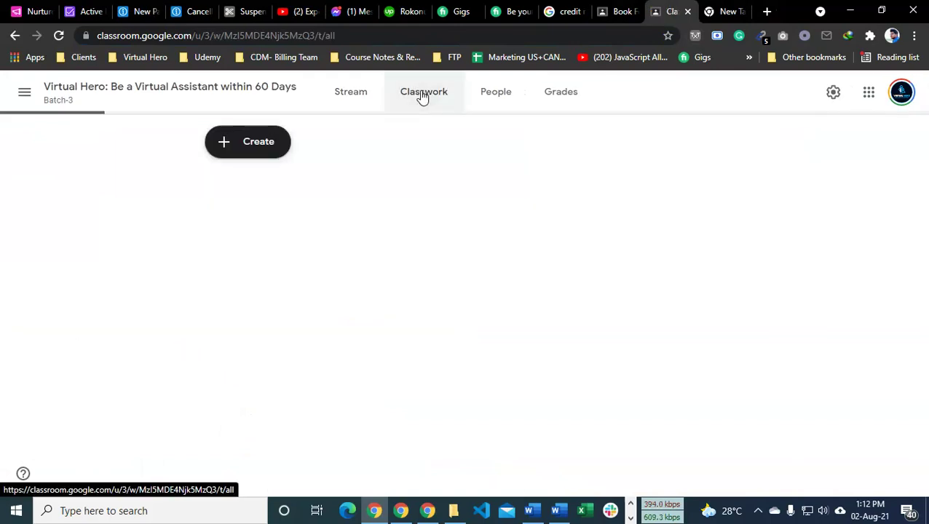
pyautogui.click(266, 153)
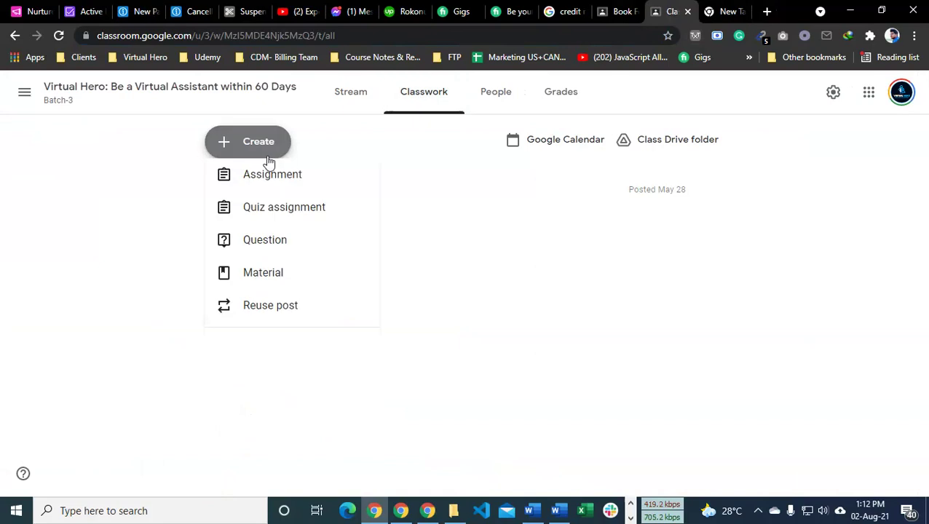
pyautogui.click(292, 194)
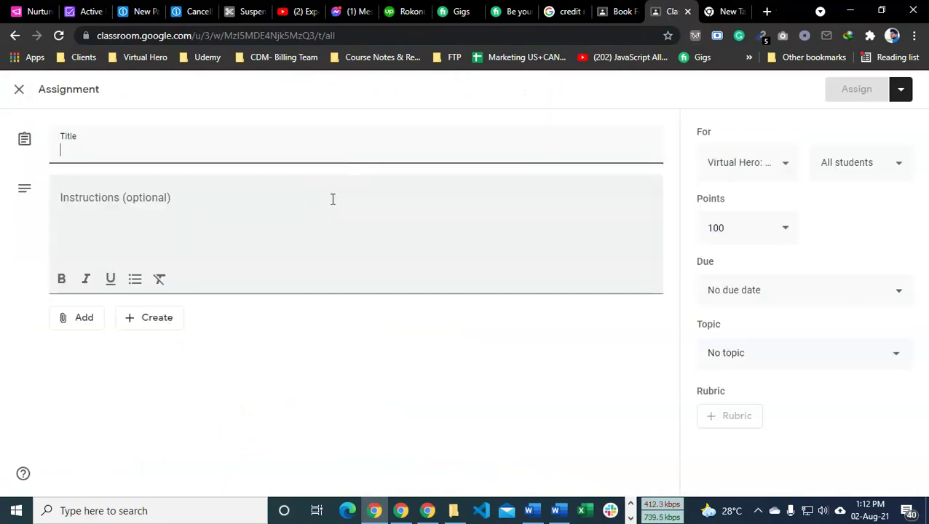
# Title the new assignment "Book Formatting (Assignment-1)".
pyautogui.write('Boo')
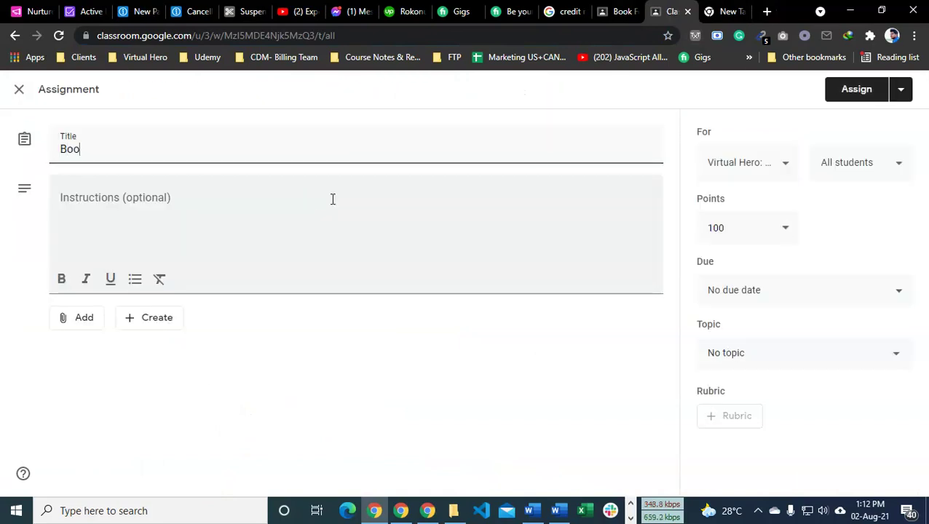
pyautogui.write('k Formatti')
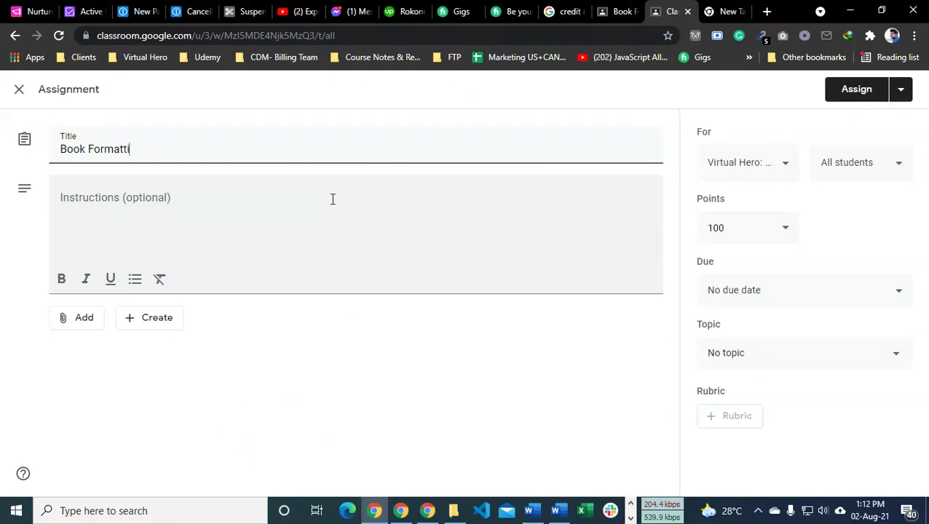
pyautogui.write('ng (Assignment-1')
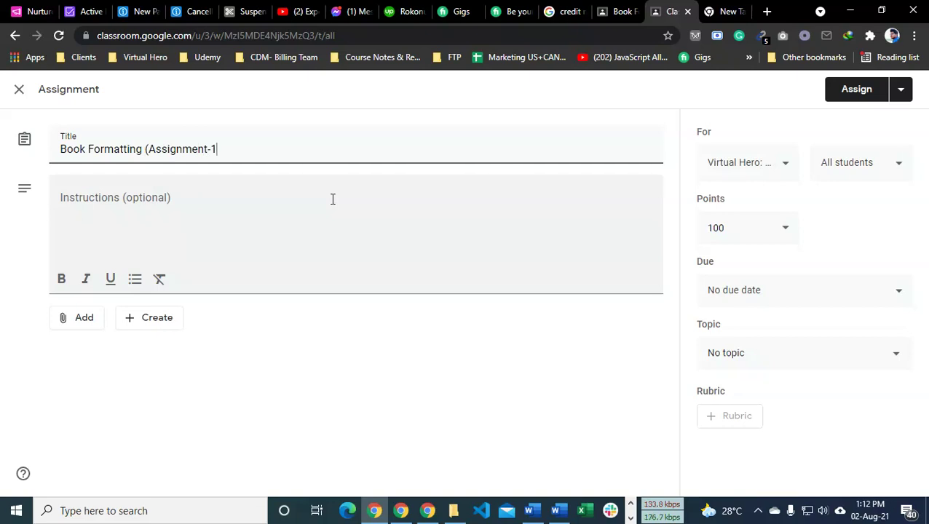
pyautogui.write(')')
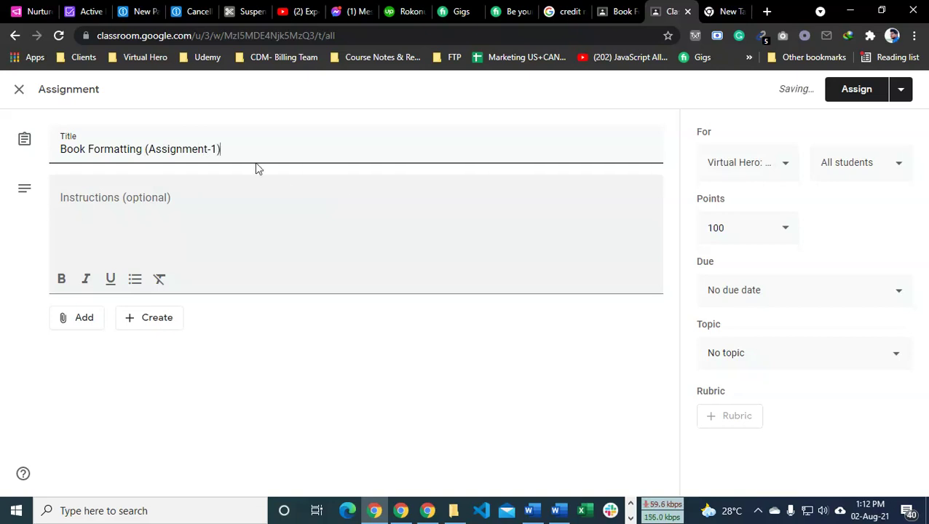
# Reword the assignment title to "Assignment-1: (Book Formatting )".
pyautogui.moveTo(139, 150); pyautogui.dragTo(60, 150)
pyautogui.press('BackSpace')
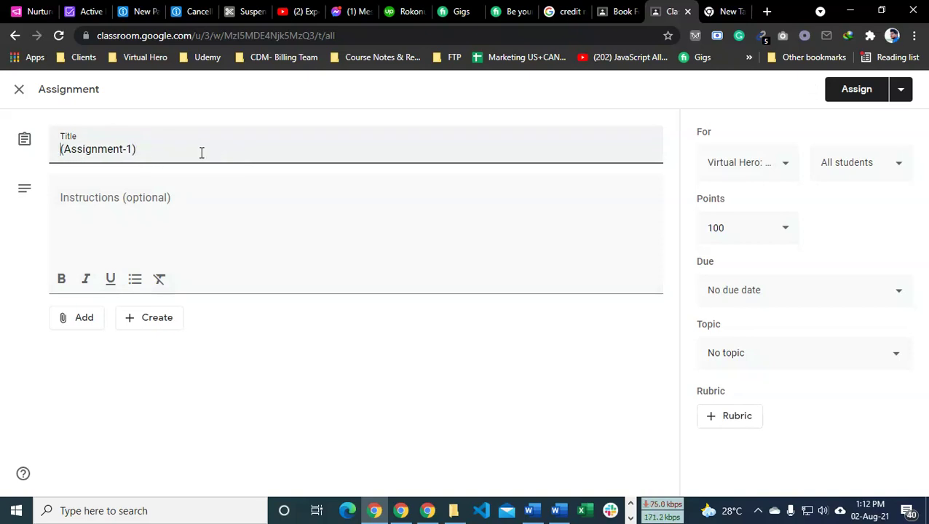
pyautogui.moveTo(138, 149); pyautogui.dragTo(64, 149)
pyautogui.click(134, 150)
pyautogui.press('BackSpace')
pyautogui.moveTo(134, 150); pyautogui.dragTo(64, 150)
pyautogui.write('Book Formatting )')
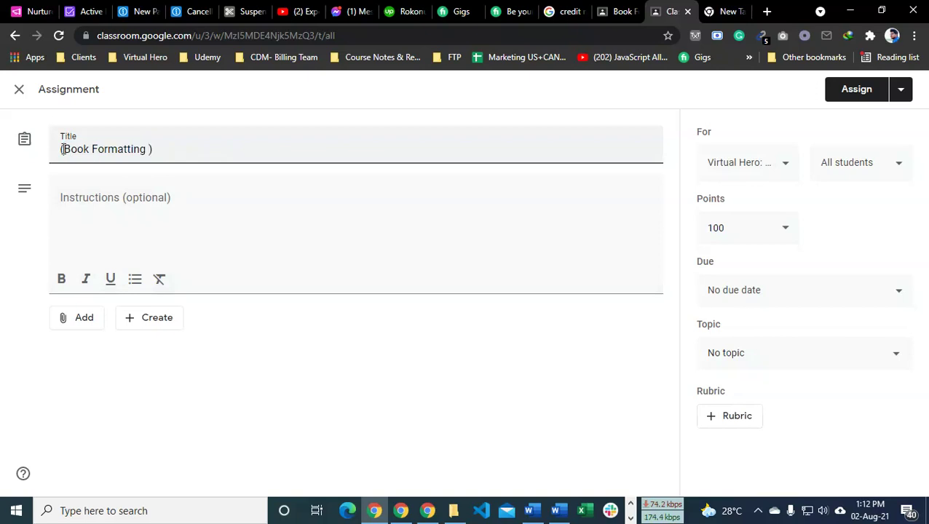
pyautogui.press('Home')
pyautogui.write('Assign')
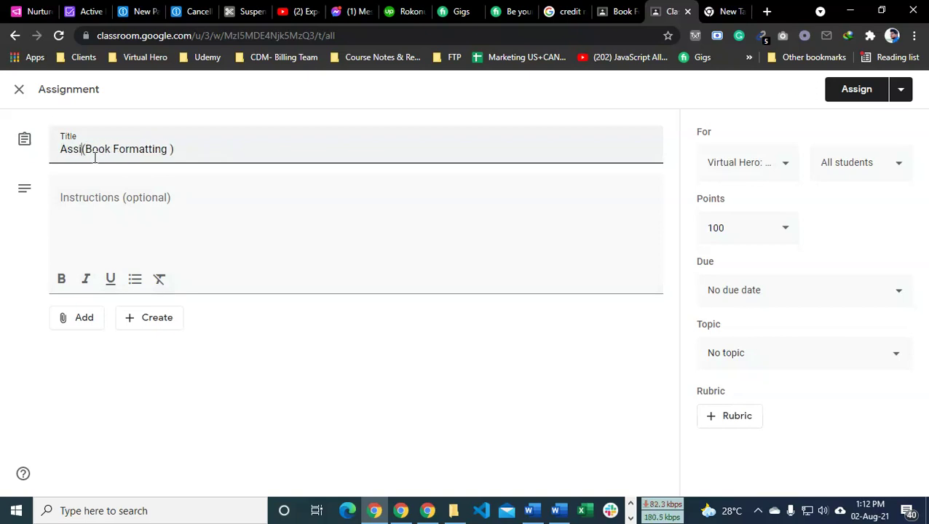
pyautogui.write('ment')
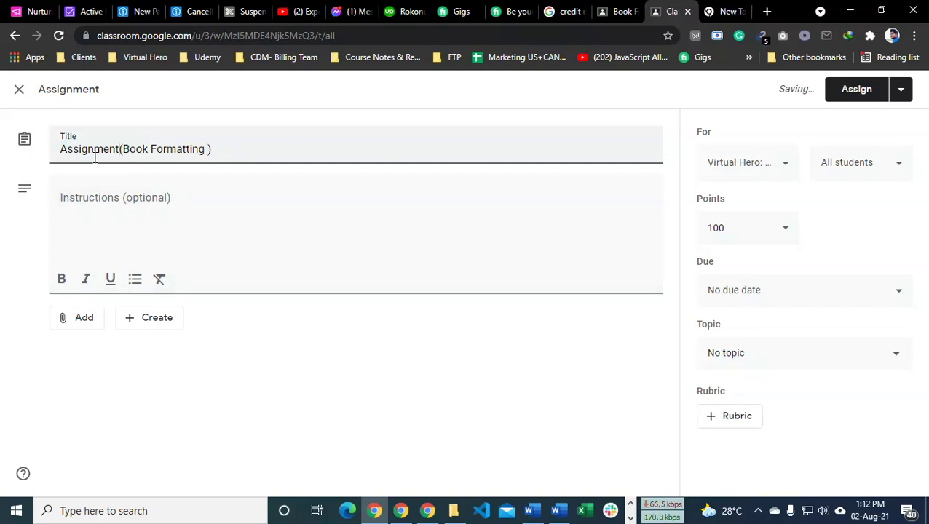
pyautogui.write('-1')
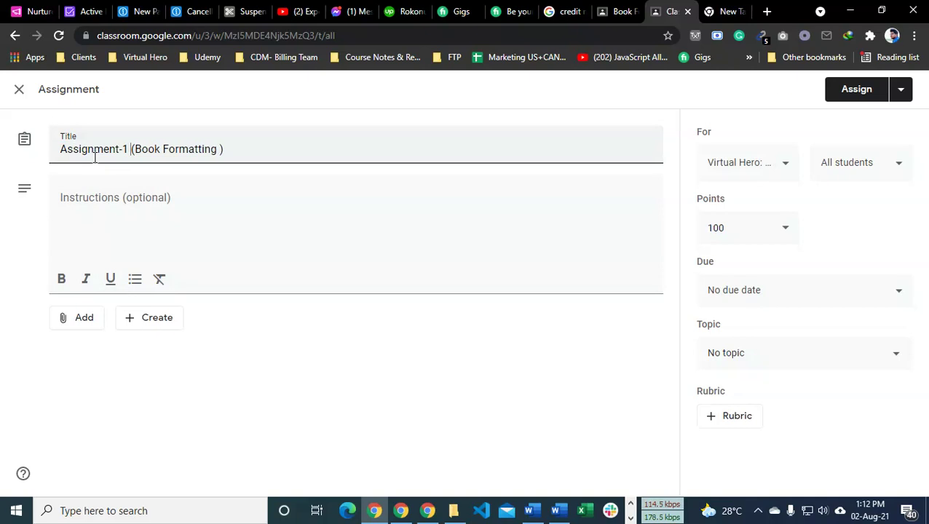
pyautogui.press('BackSpace')
pyautogui.write(':')
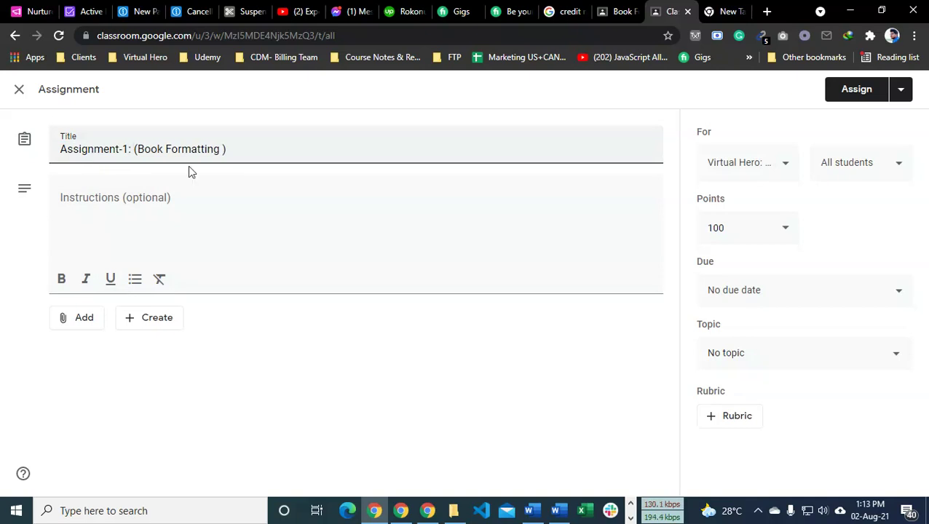
# Paste the copied font requirements into the new assignment's instructions.
pyautogui.click(183, 220)
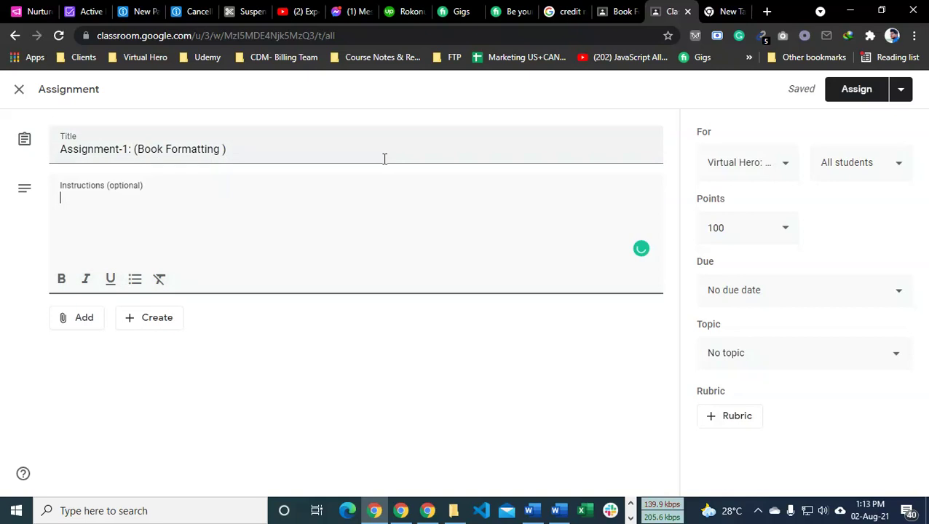
pyautogui.click(623, 10)
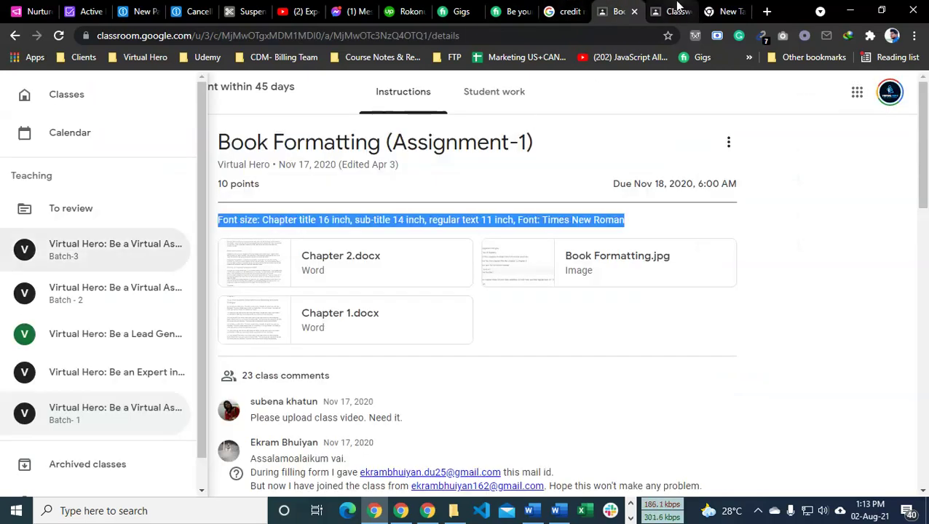
pyautogui.click(677, 9)
pyautogui.hotkey('ctrl', 'v')
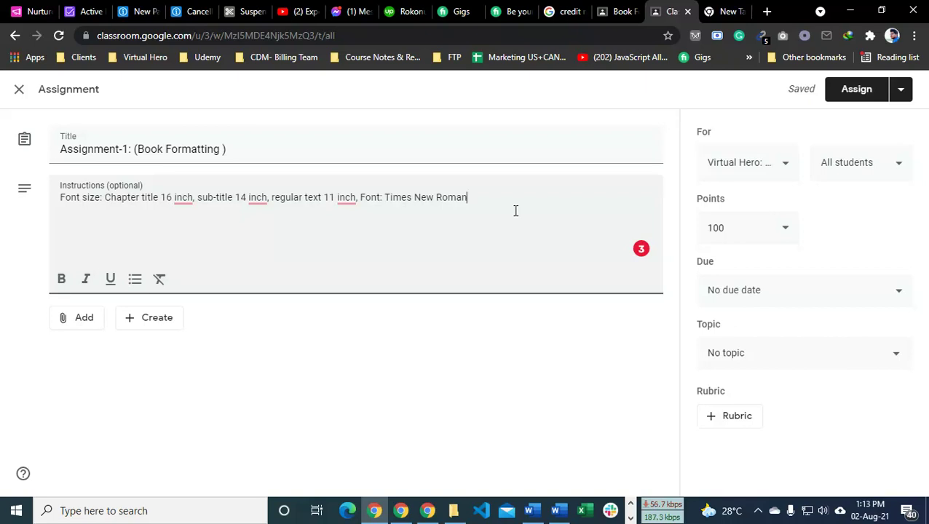
# Accept the Grammarly correction from "inch" to "inches" for all three font sizes in the instructions.
pyautogui.moveTo(188, 197)
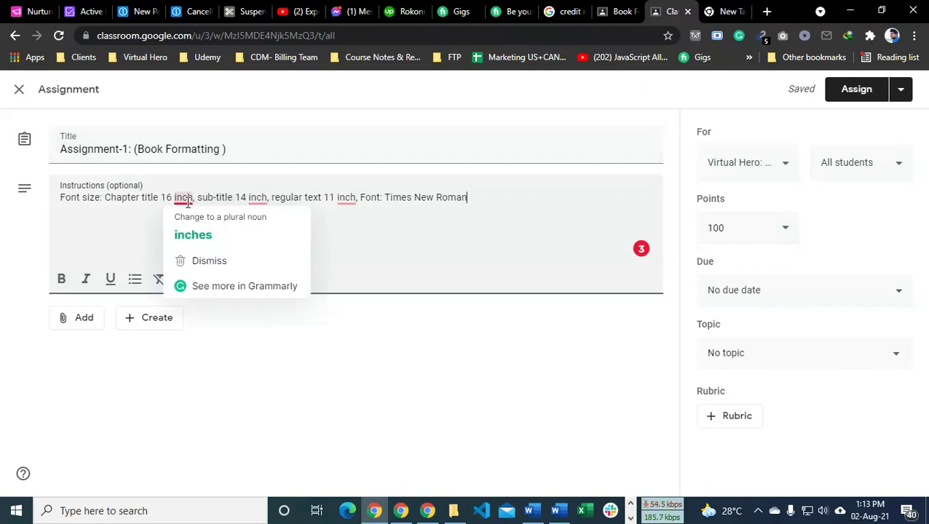
pyautogui.click(196, 234)
pyautogui.moveTo(268, 196)
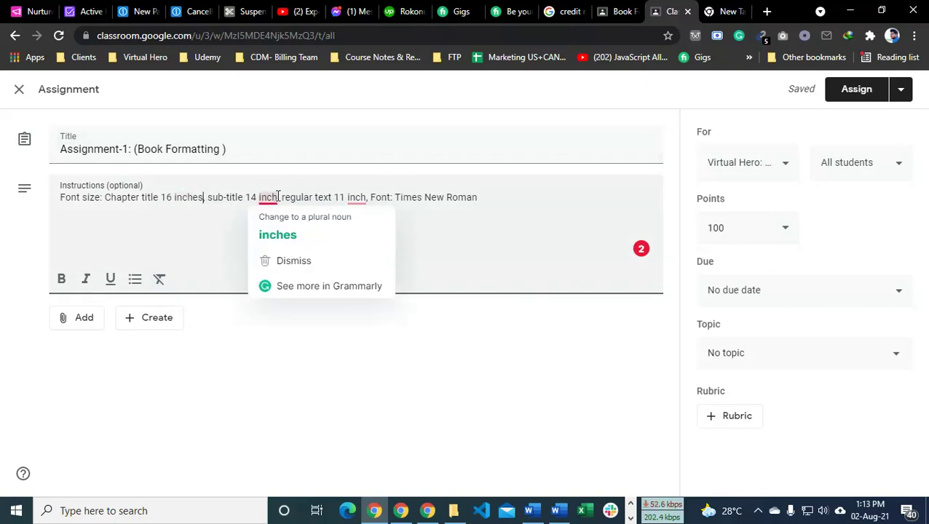
pyautogui.click(277, 234)
pyautogui.moveTo(365, 197)
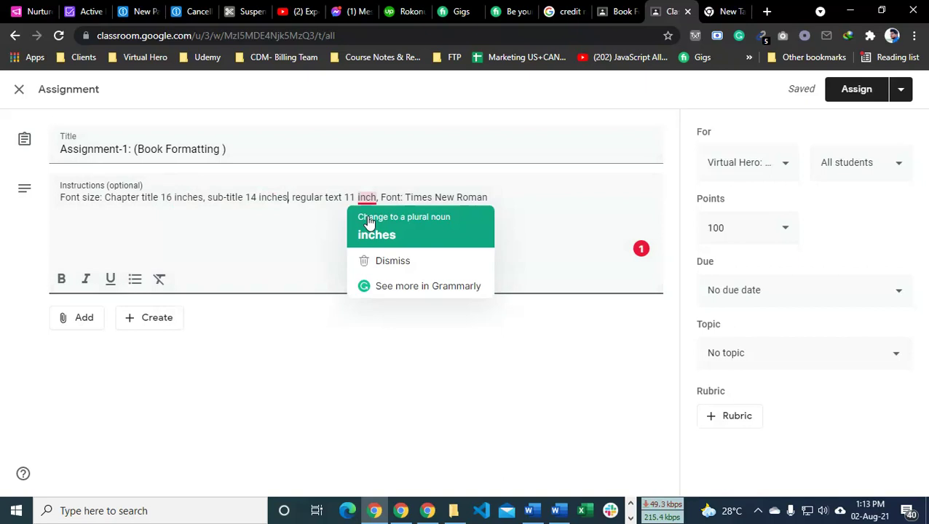
pyautogui.click(373, 233)
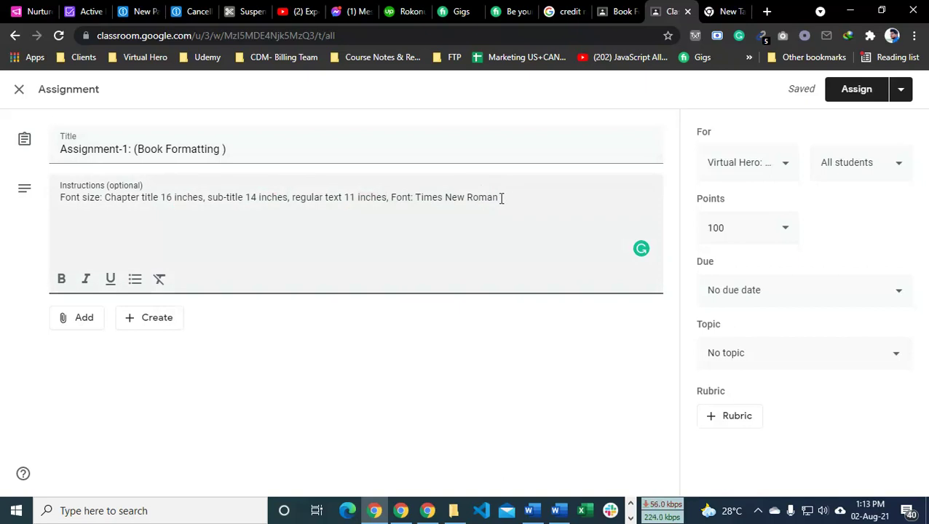
# Insert a line above the font requirements beginning "Page Format: Page Size- A4,".
pyautogui.click(61, 197)
pyautogui.press('Return')
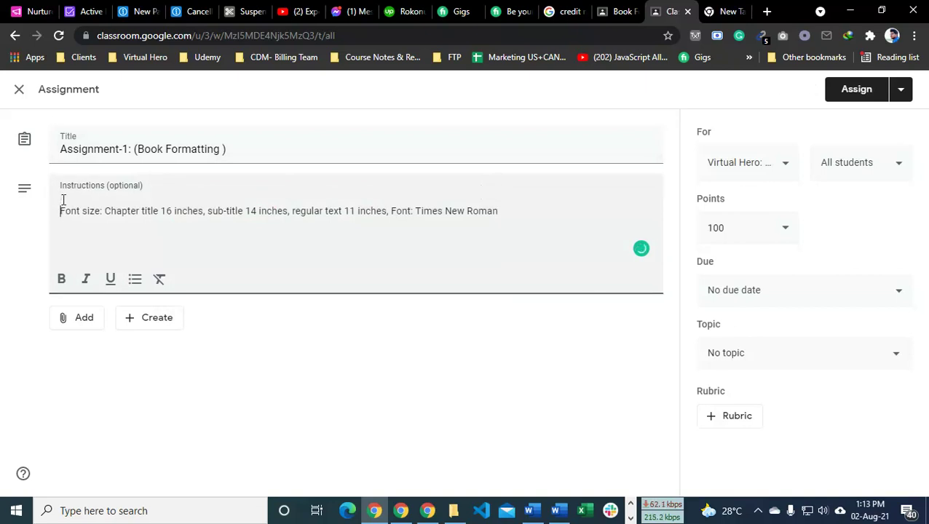
pyautogui.write('Page ')
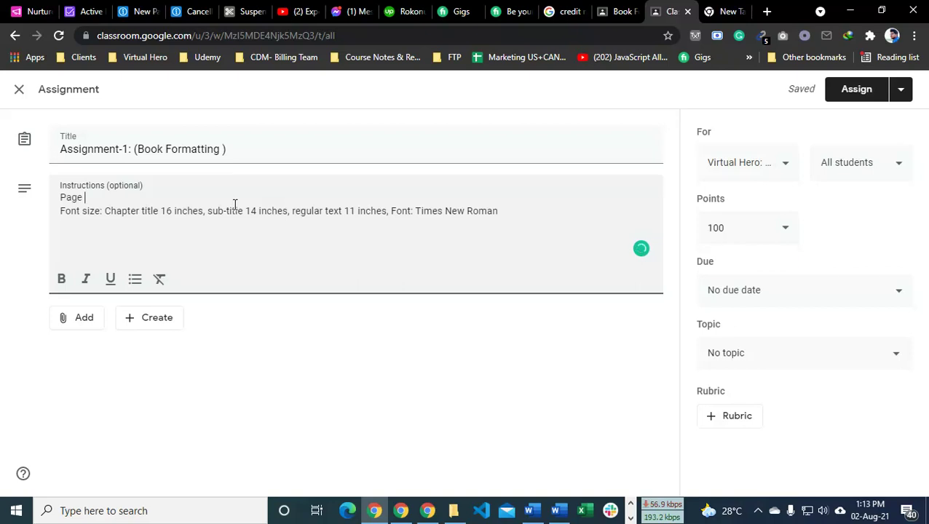
pyautogui.write('Format: {age')
pyautogui.press('BackSpace')
pyautogui.press('BackSpace')
pyautogui.press('BackSpace')
pyautogui.write('Paz')
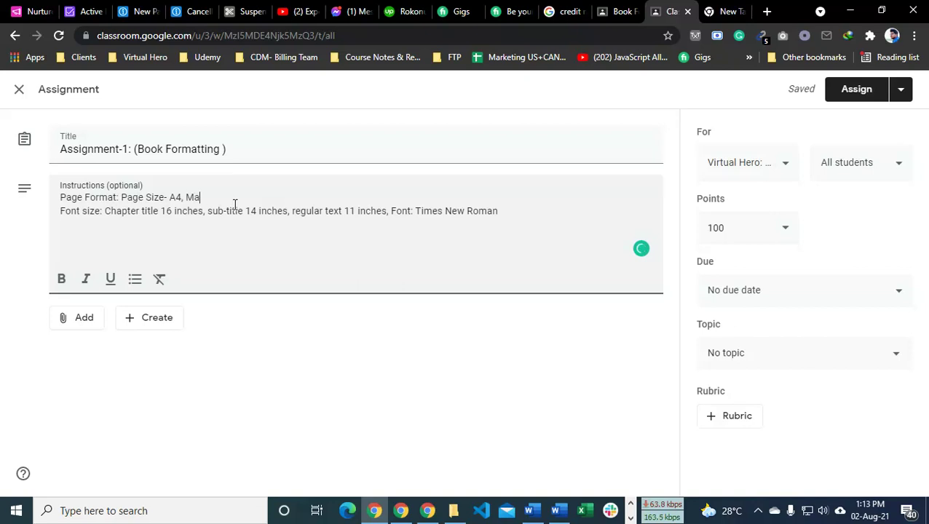
# Complete the page format line with "Margin- (Hard copy with an extra gap)," and add a blank line below it.
pyautogui.write('r')
pyautogui.write('rgin')
pyautogui.write('- (')
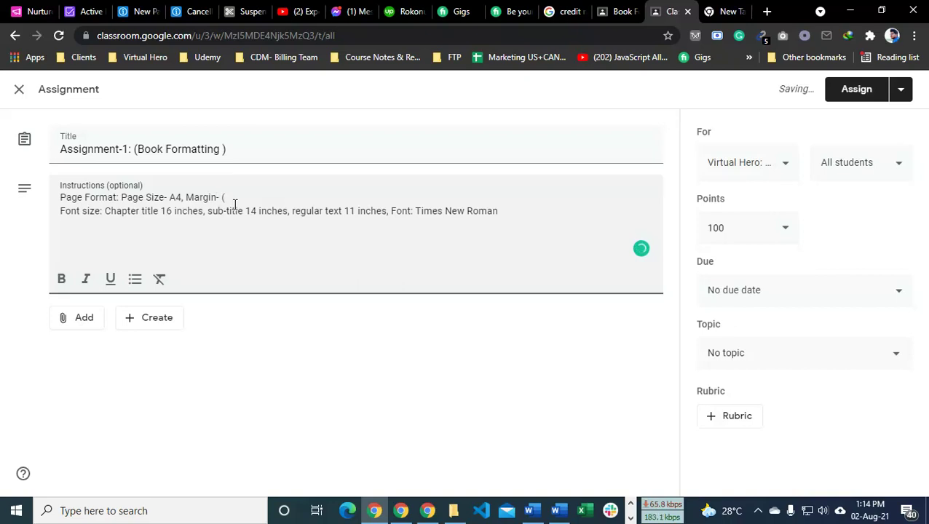
pyautogui.write('Hard copy with')
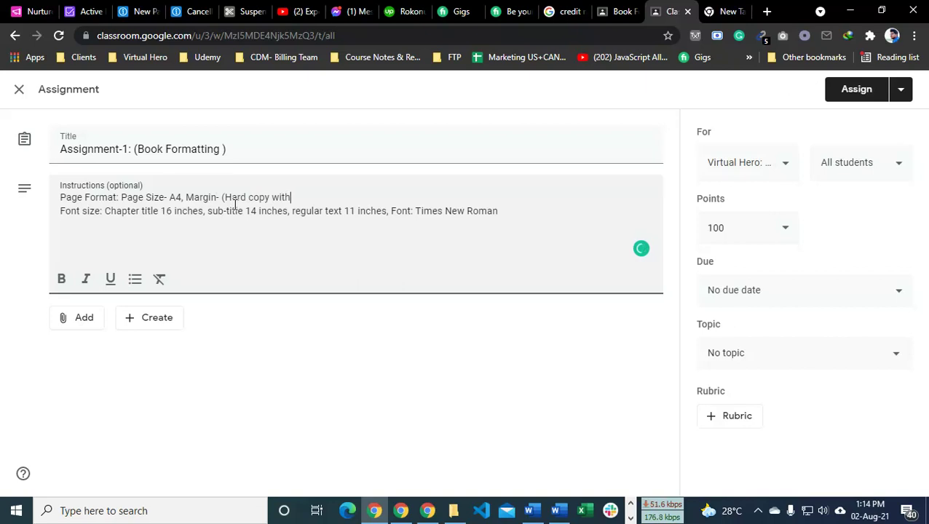
pyautogui.write(' extra')
pyautogui.write('tra')
pyautogui.write(' gap')
pyautogui.write('),')
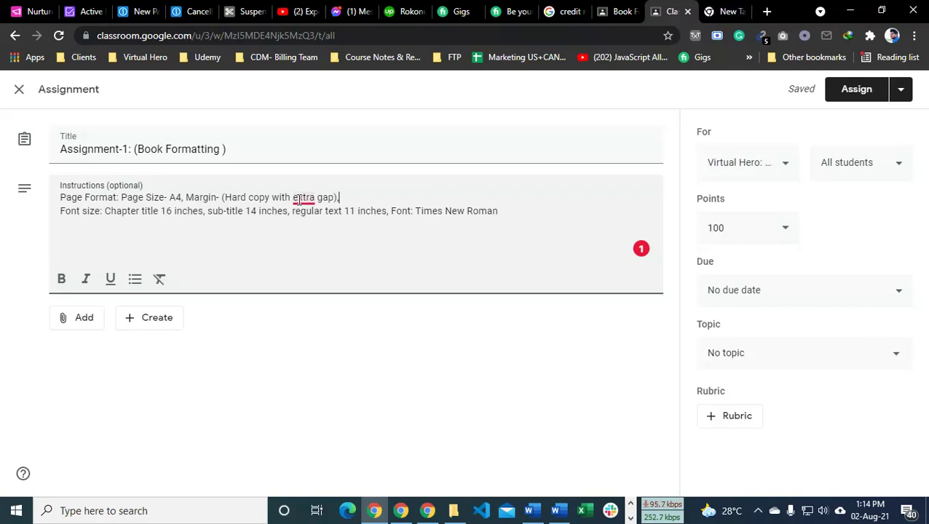
pyautogui.moveTo(300, 199)
pyautogui.click(312, 225)
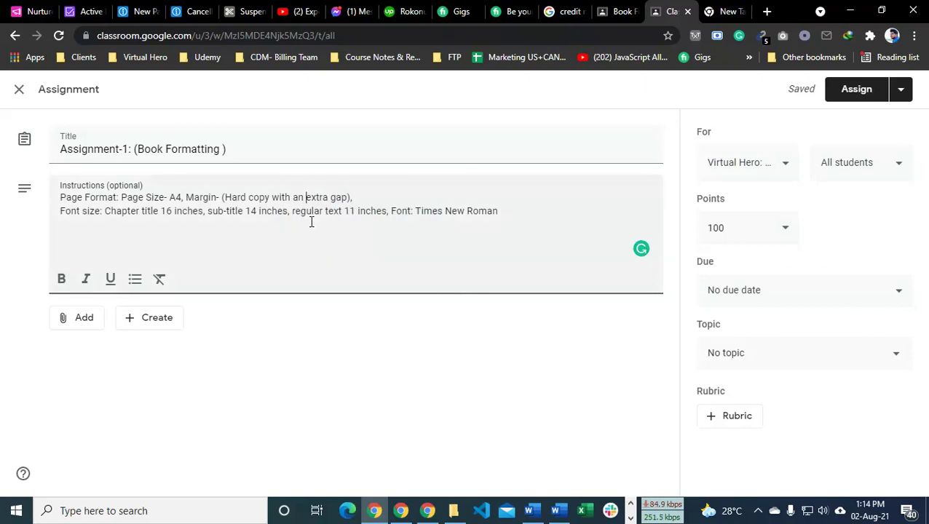
pyautogui.click(368, 198)
pyautogui.press('Return')
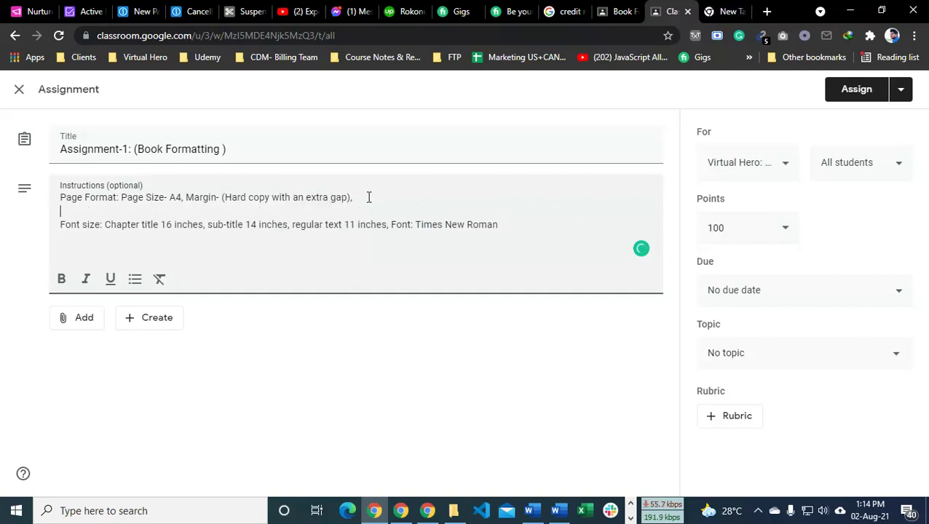
pyautogui.click(89, 321)
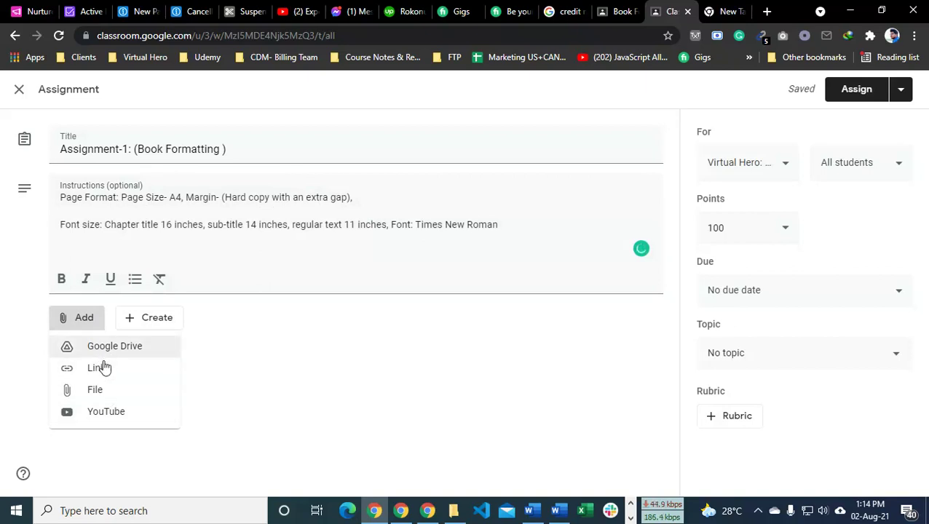
pyautogui.click(120, 369)
pyautogui.click(466, 330)
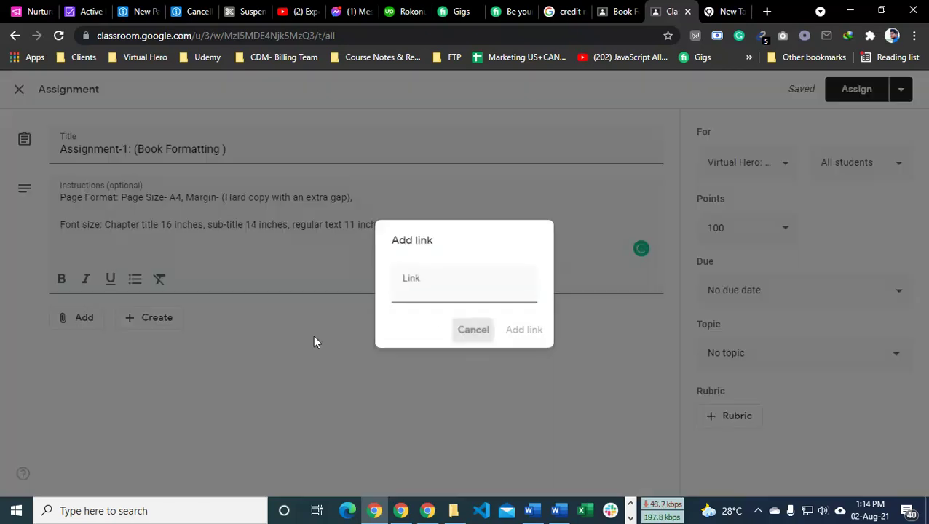
# Start a file upload for the assignment and browse to the Batch-3 folder inside Virtual Hero on Work (E:).
pyautogui.click(89, 320)
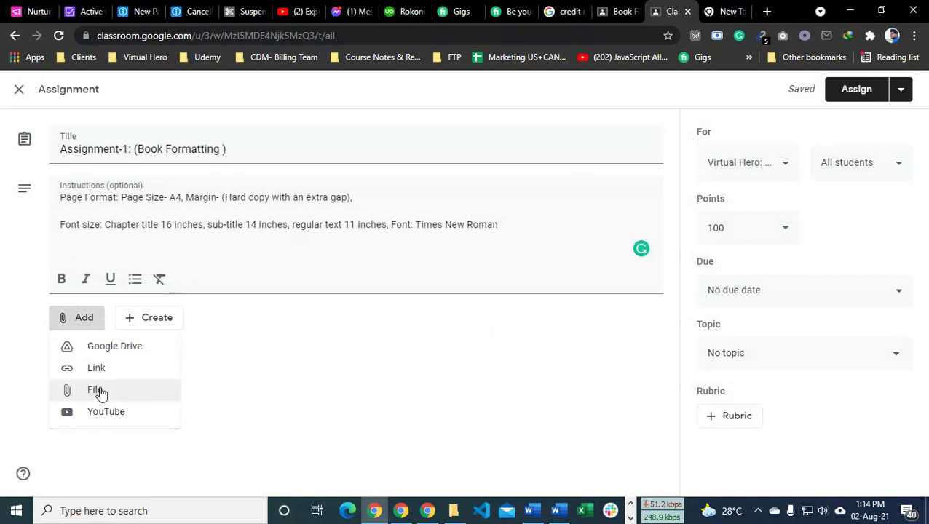
pyautogui.click(96, 389)
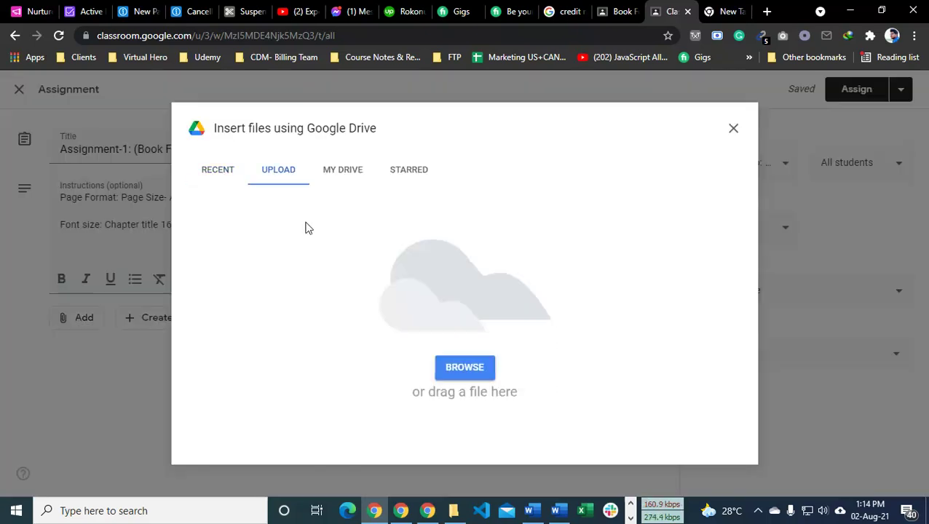
pyautogui.click(449, 368)
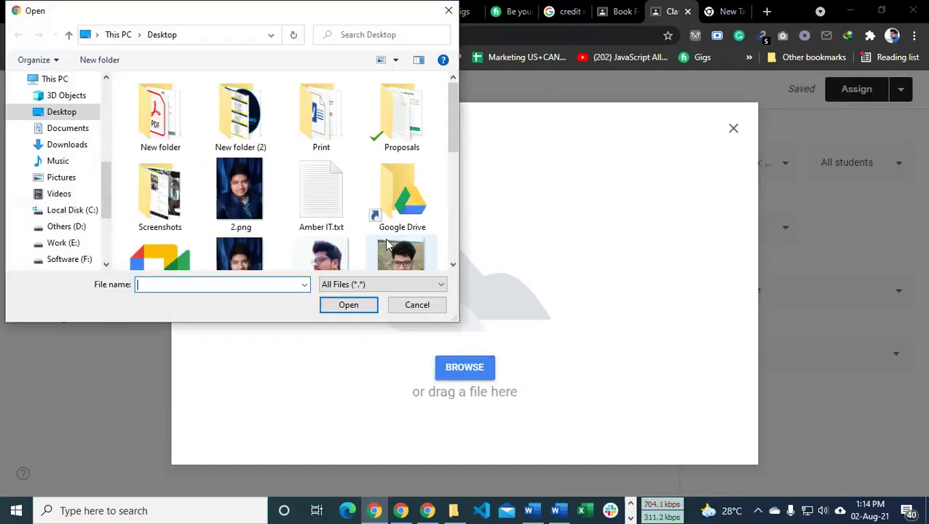
pyautogui.click(65, 242)
pyautogui.scroll(-8, 313, 166)
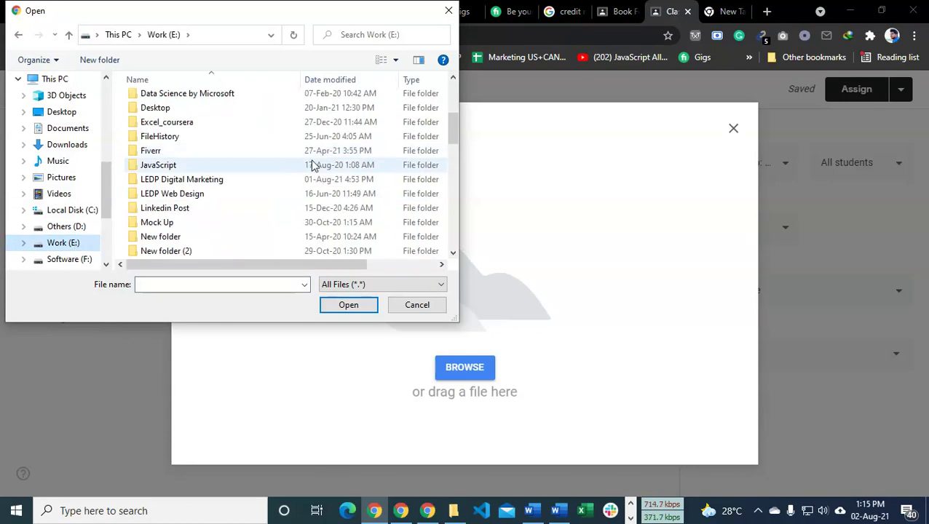
pyautogui.scroll(-1, 206, 172)
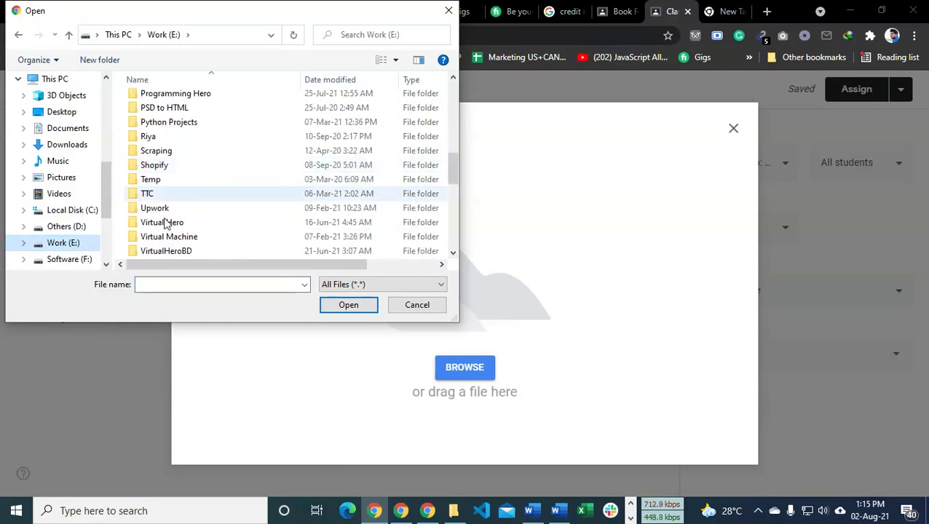
pyautogui.doubleClick(169, 222)
pyautogui.scroll(-3, 254, 158)
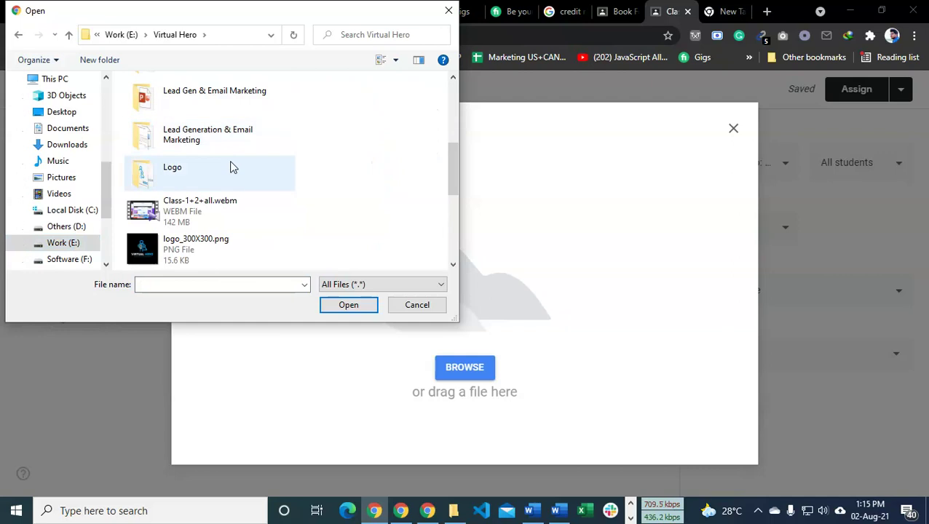
pyautogui.scroll(3, 229, 166)
pyautogui.click(185, 175)
pyautogui.doubleClick(185, 175)
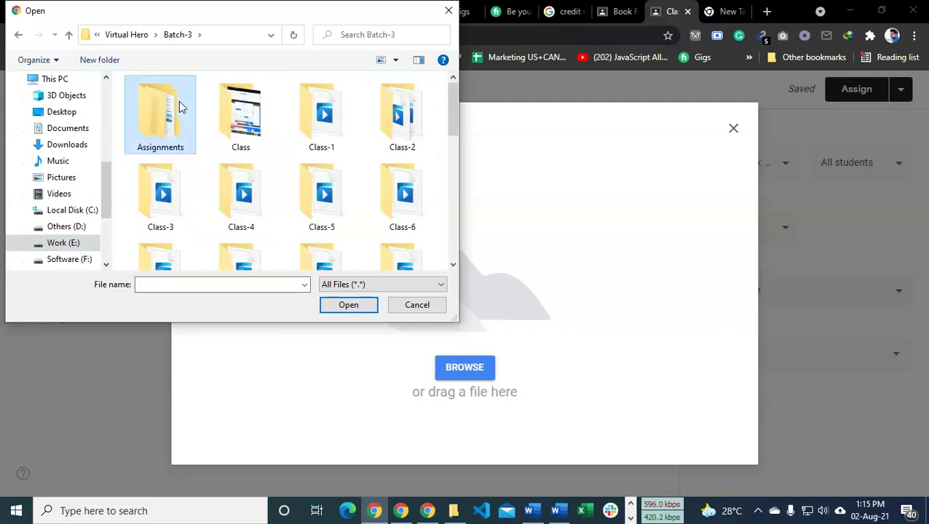
# Attach "As I started to grow my business.docx" from the Book Formatting folder inside Assignments.
pyautogui.doubleClick(181, 108)
pyautogui.doubleClick(181, 102)
pyautogui.click(193, 101)
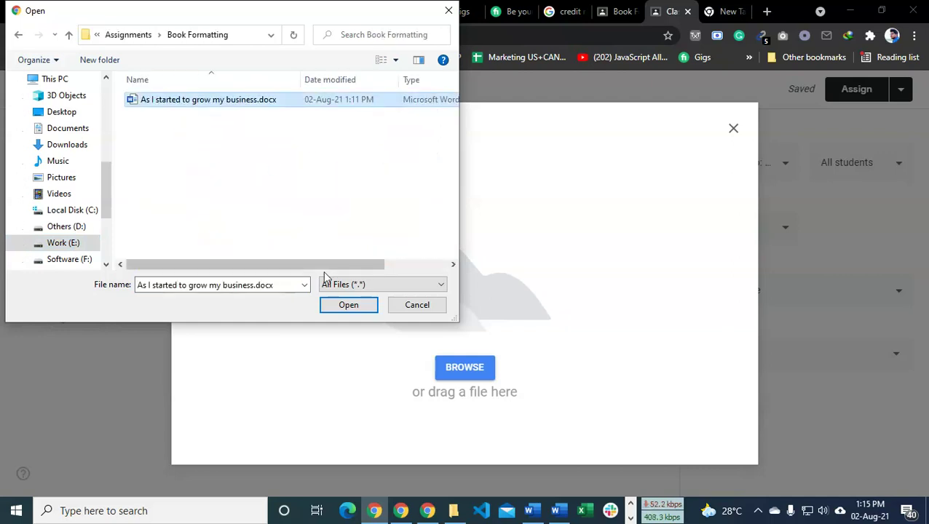
pyautogui.click(339, 303)
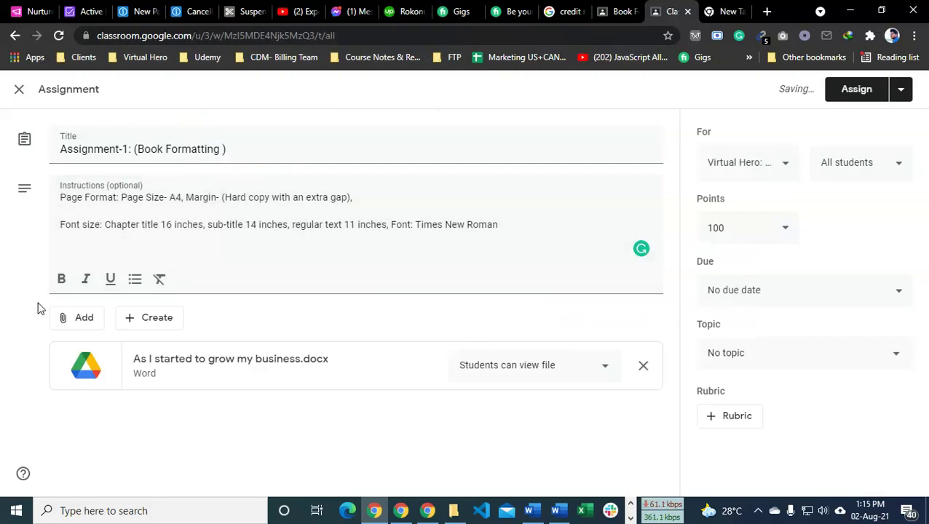
# Set the assignment's points to 10 and its due date to Aug 5, 2021.
pyautogui.click(729, 238)
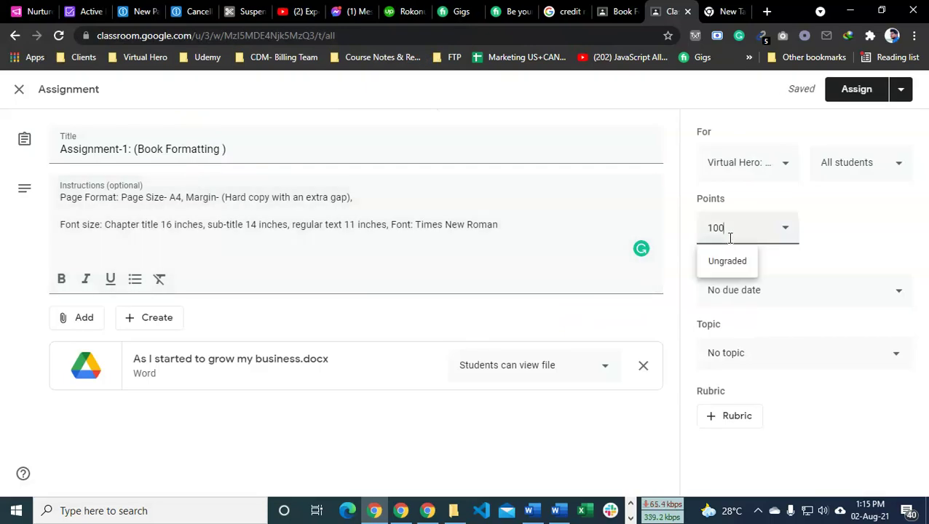
pyautogui.click(839, 187)
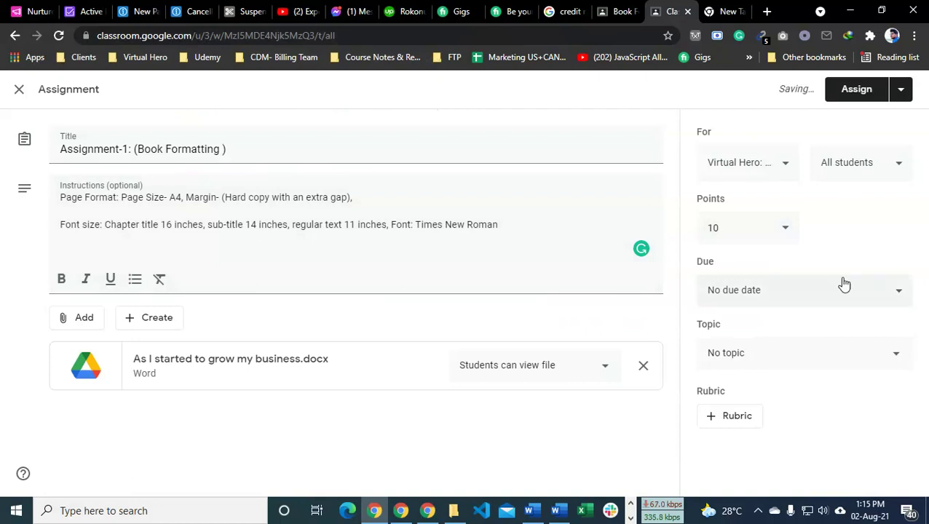
pyautogui.click(842, 283)
pyautogui.click(800, 344)
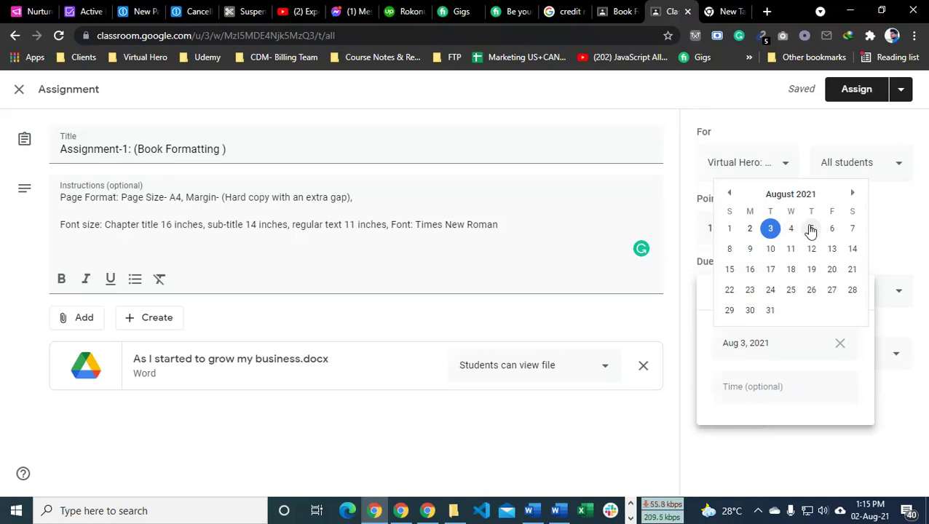
pyautogui.click(811, 230)
# Set the due time to 9:00 PM and assign the work to the class.
pyautogui.click(781, 377)
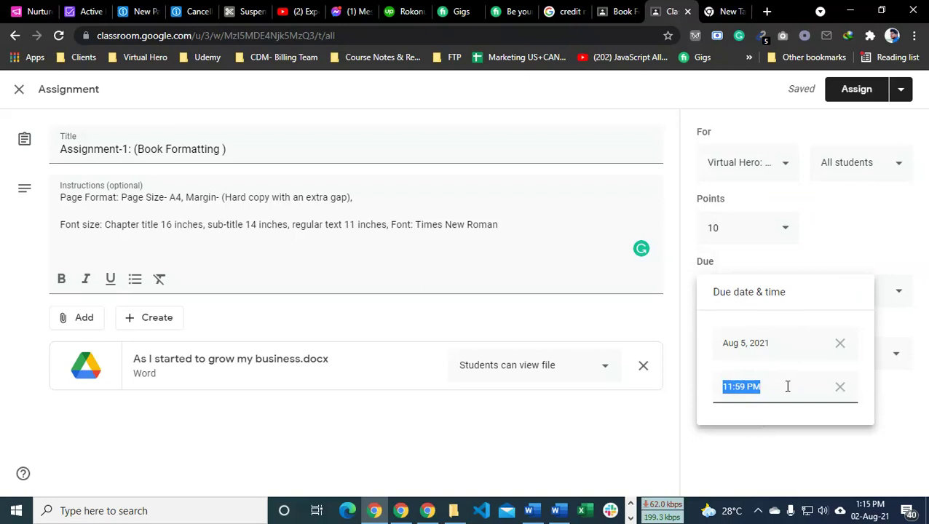
pyautogui.click(735, 386)
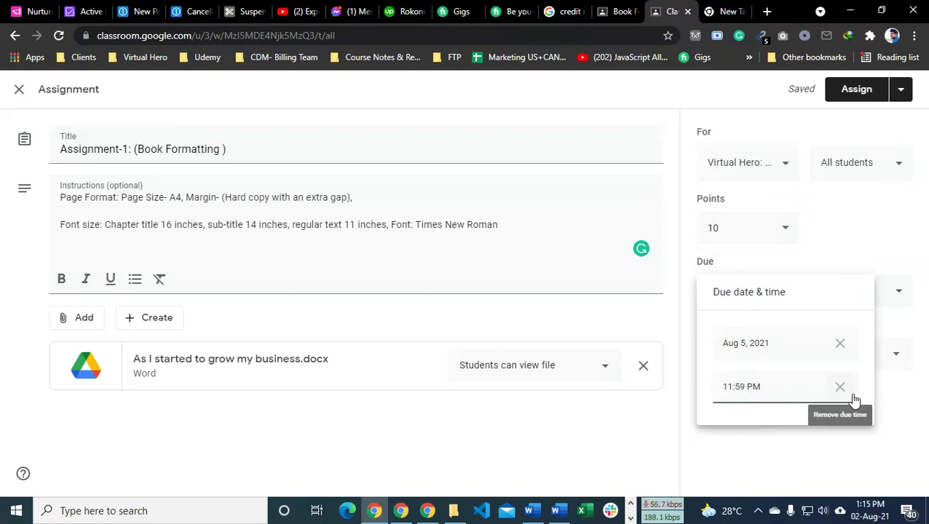
pyautogui.press('BackSpace')
pyautogui.press('BackSpace')
pyautogui.write('9')
pyautogui.press('Delete')
pyautogui.press('Delete')
pyautogui.write('00')
pyautogui.click(779, 450)
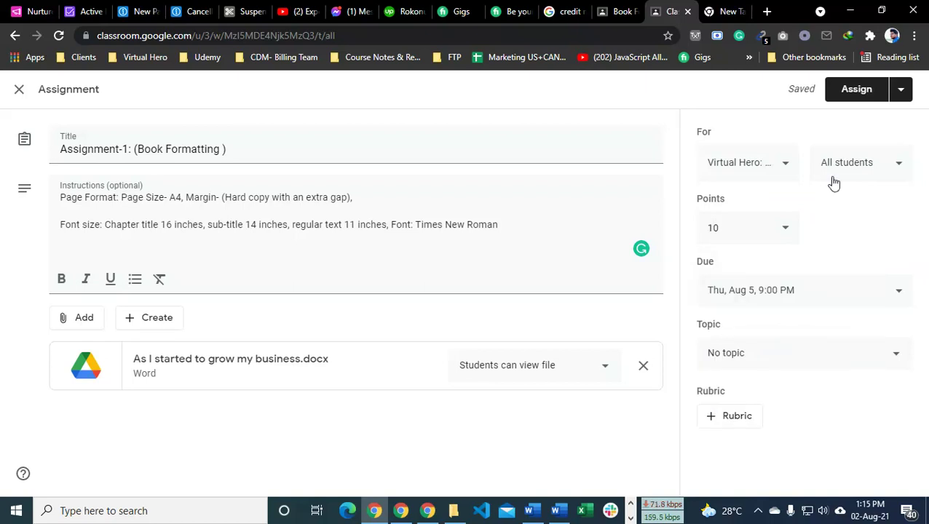
pyautogui.click(845, 93)
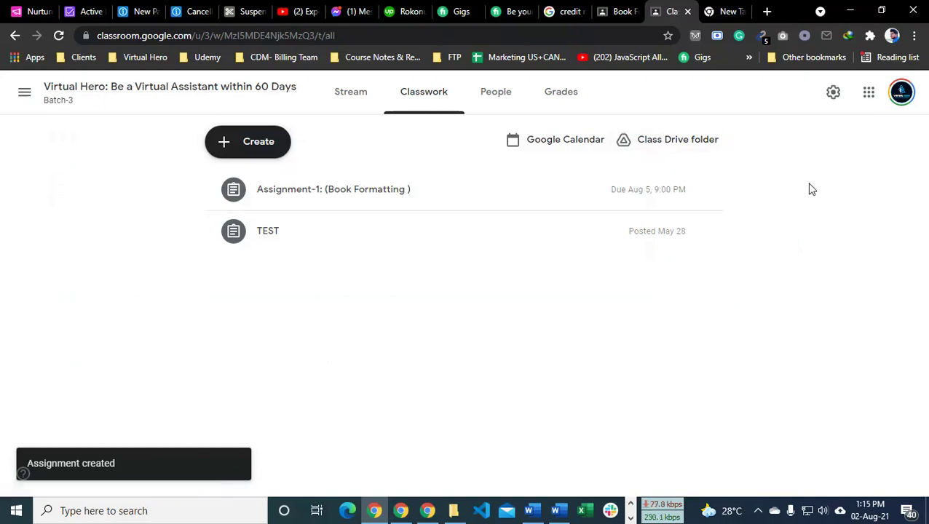
# Close the two Classroom pages and the blank new page, and switch to "As I started to grow my business.docx" in Word.
pyautogui.click(622, 11)
pyautogui.click(634, 12)
pyautogui.click(634, 11)
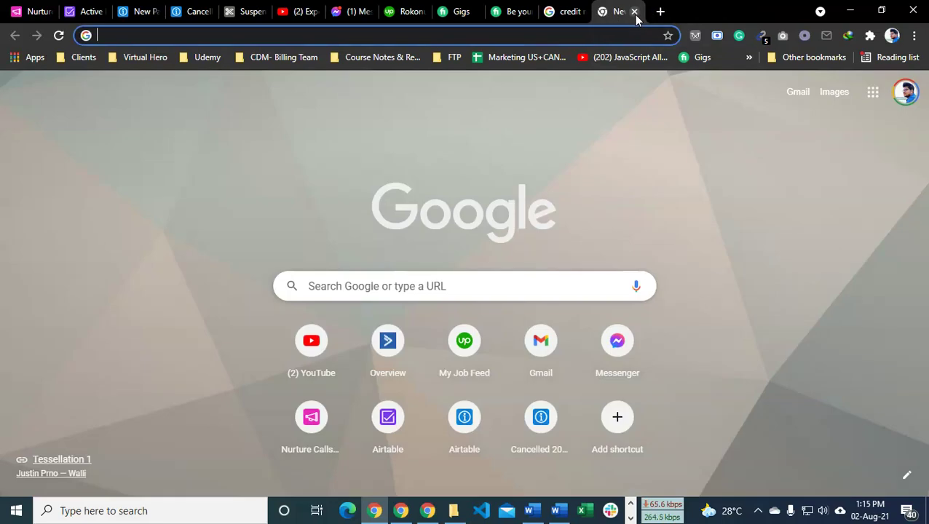
pyautogui.click(634, 12)
pyautogui.click(556, 510)
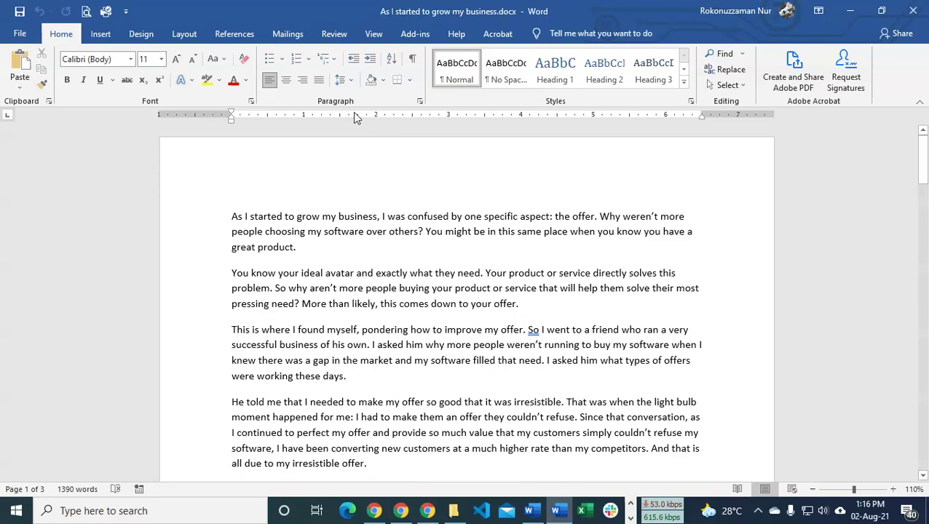
# Select the whole document and apply a 2-inch gutter through custom margins.
pyautogui.hotkey('ctrl', 'a')
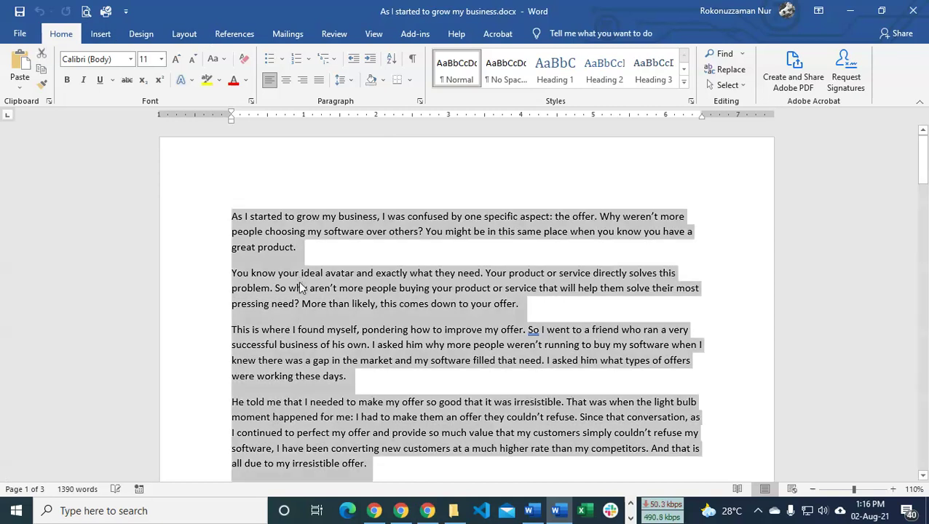
pyautogui.click(184, 33)
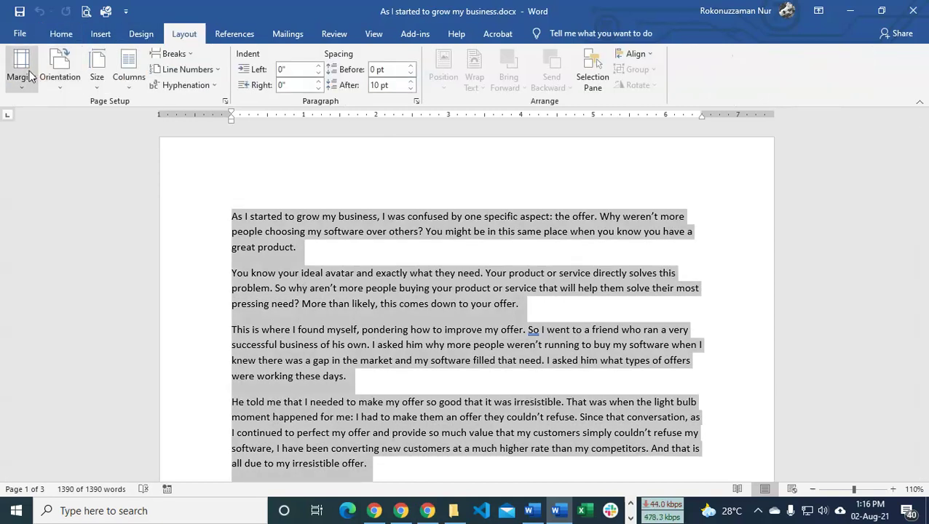
pyautogui.click(29, 77)
pyautogui.click(53, 374)
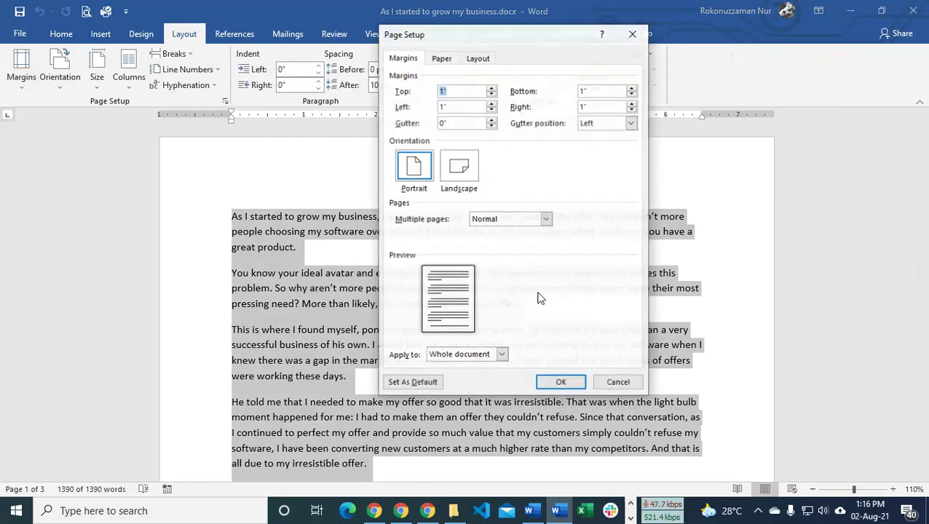
pyautogui.click(441, 123)
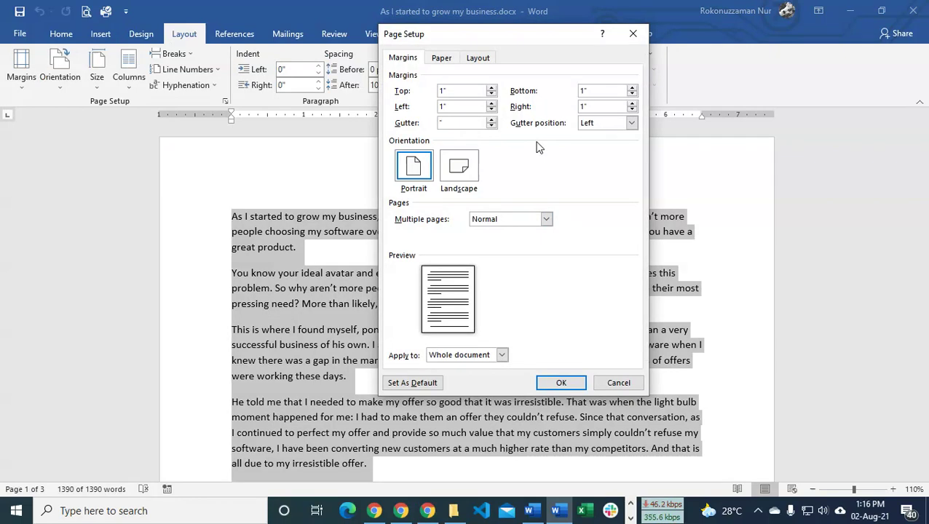
pyautogui.click(562, 383)
pyautogui.click(561, 383)
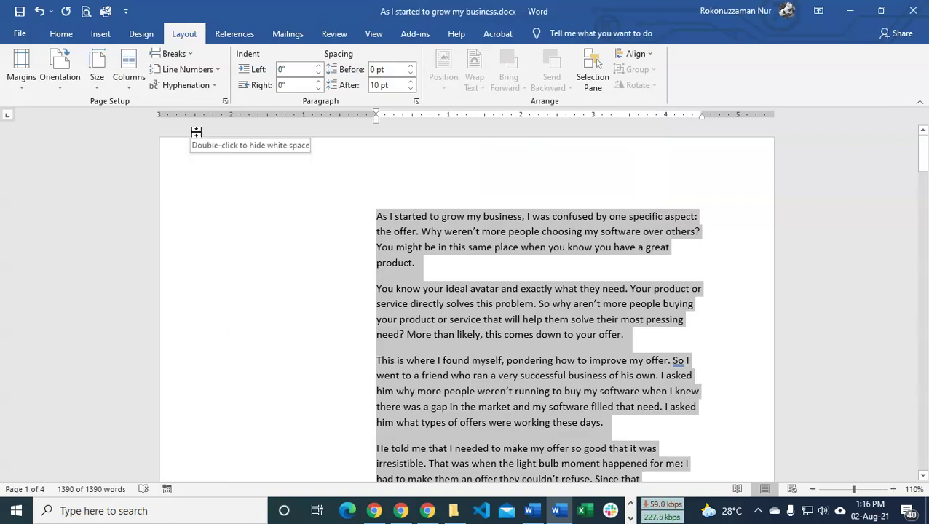
pyautogui.press('Print')
pyautogui.moveTo(126, 94); pyautogui.dragTo(387, 134)
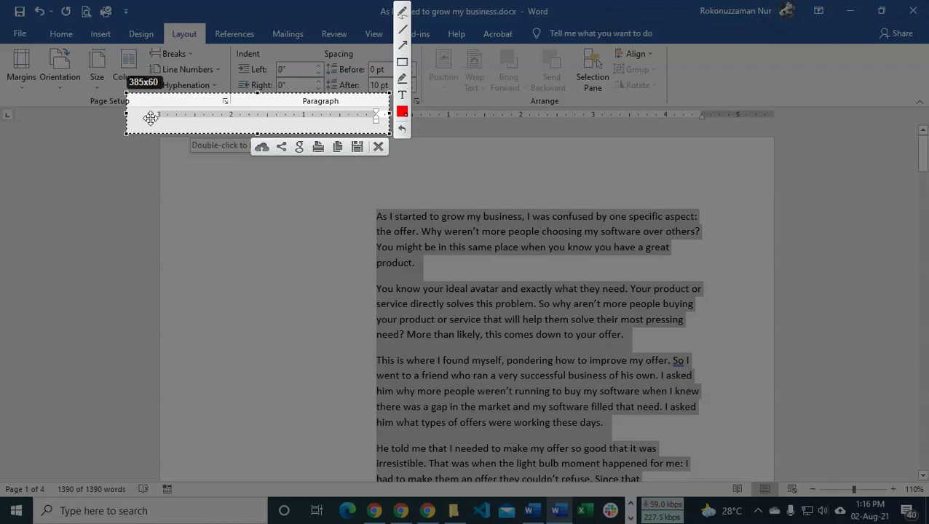
pyautogui.press('Escape')
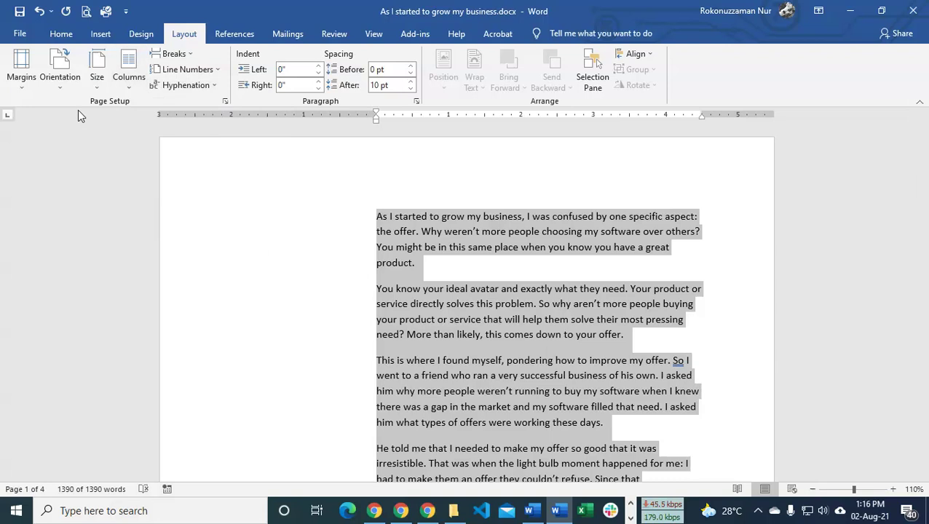
# Set the left and right page margins to 1.5 inches in the custom margin settings.
pyautogui.click(21, 73)
pyautogui.click(34, 375)
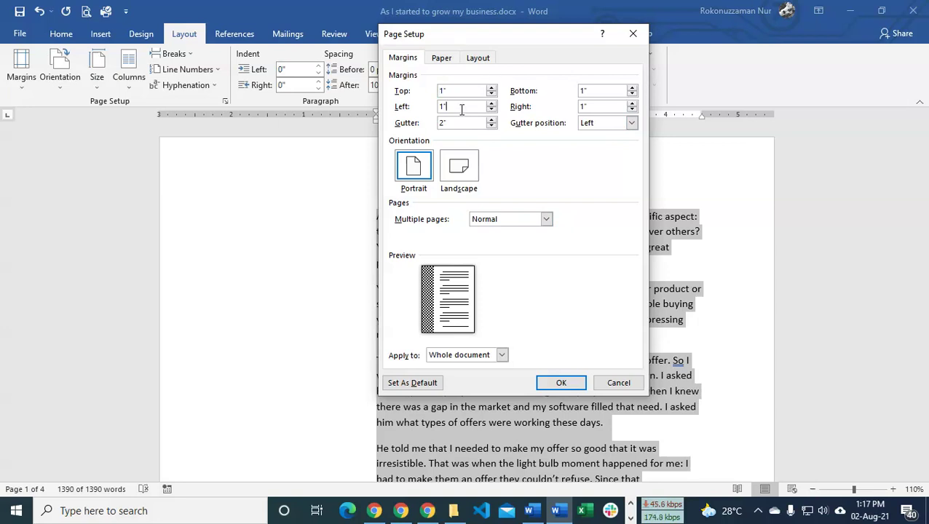
pyautogui.doubleClick(461, 108)
pyautogui.write('1.5')
pyautogui.click(581, 106)
pyautogui.write('.5')
# Set the gutter to 0, apply the page setup to the whole document and deselect the text.
pyautogui.click(466, 124)
pyautogui.press('BackSpace')
pyautogui.press('BackSpace')
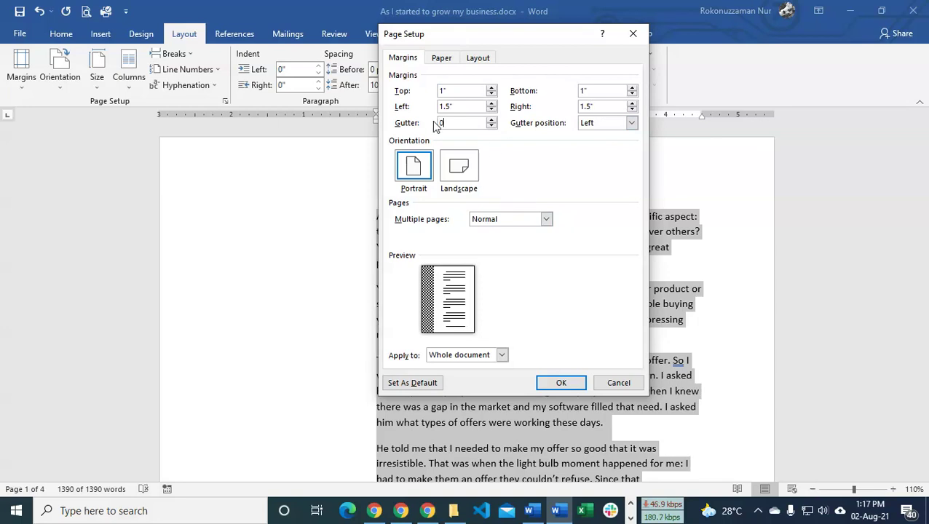
pyautogui.write('0')
pyautogui.click(561, 383)
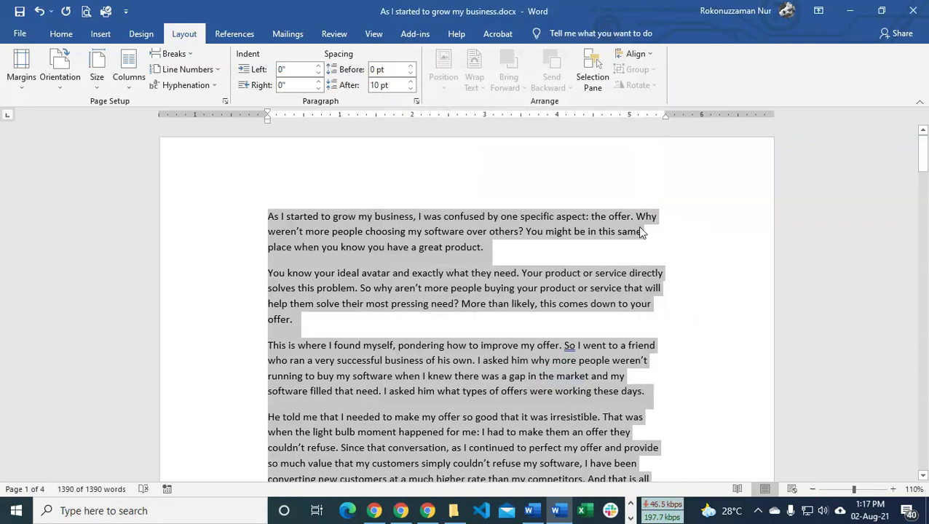
pyautogui.click(685, 280)
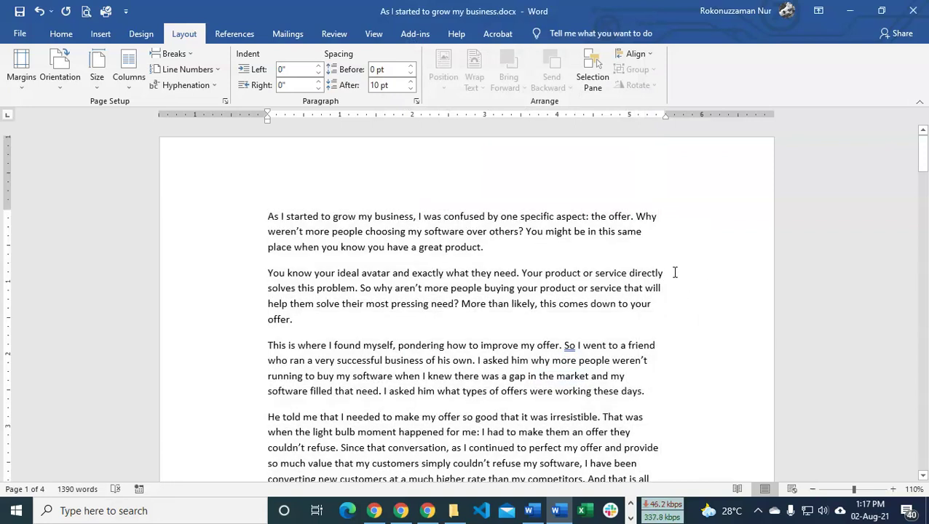
# Examine how the text fits within the page margins throughout the document, keeping the document open.
pyautogui.scroll(-20, 675, 272)
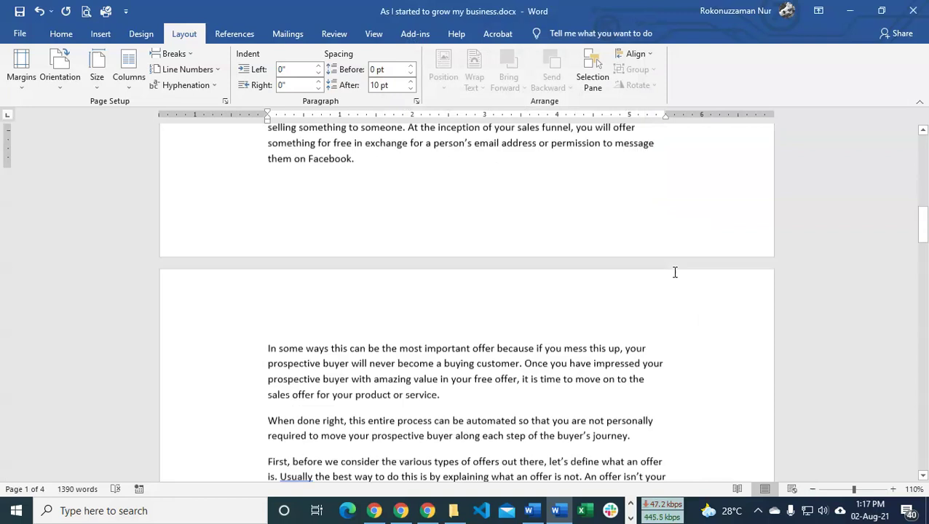
pyautogui.scroll(-10, 675, 272)
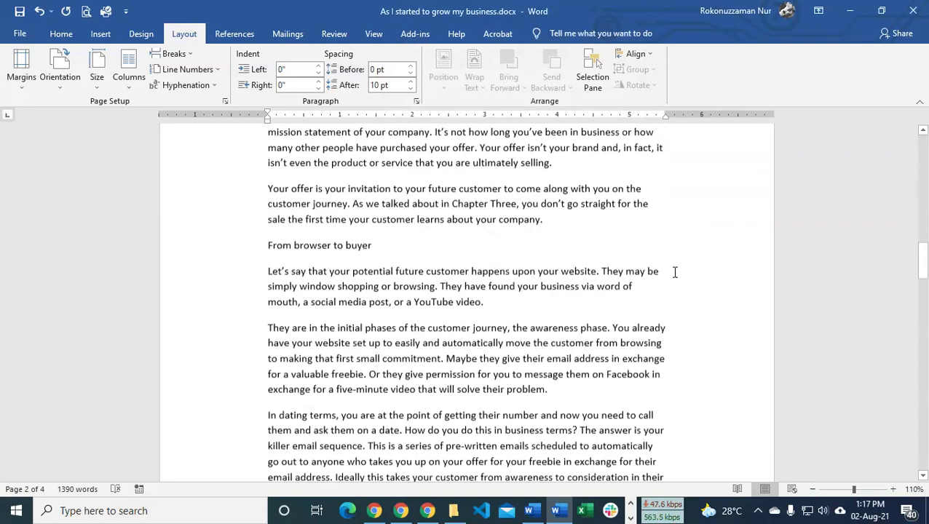
pyautogui.scroll(-1, 675, 272)
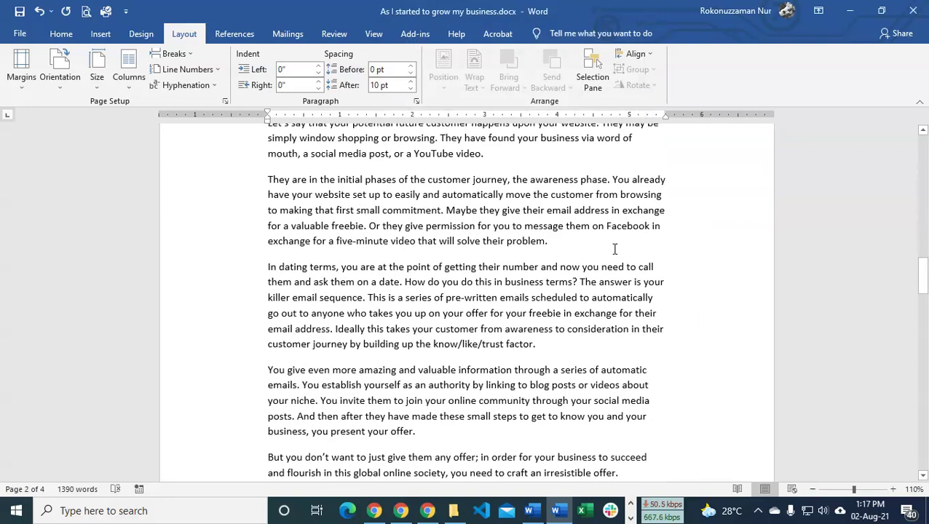
pyautogui.scroll(-2, 659, 278)
pyautogui.scroll(-9, 661, 279)
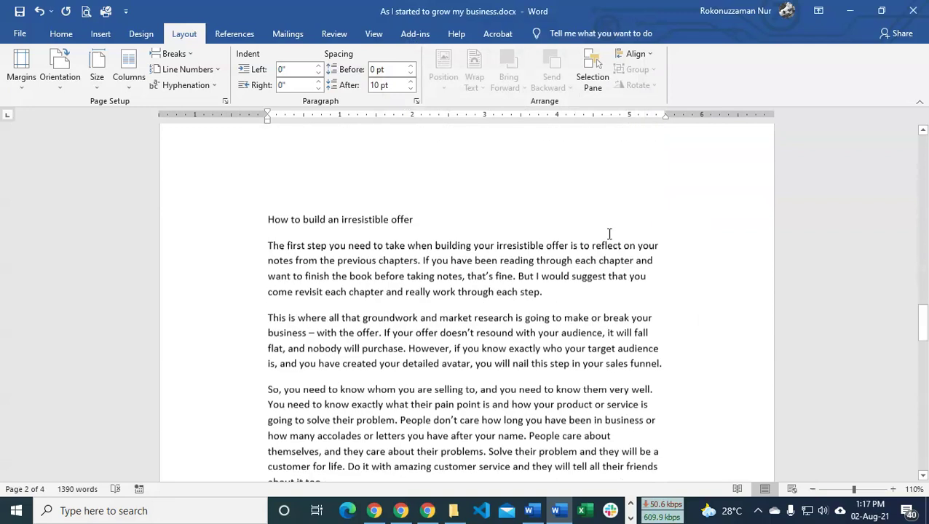
pyautogui.scroll(-7, 609, 233)
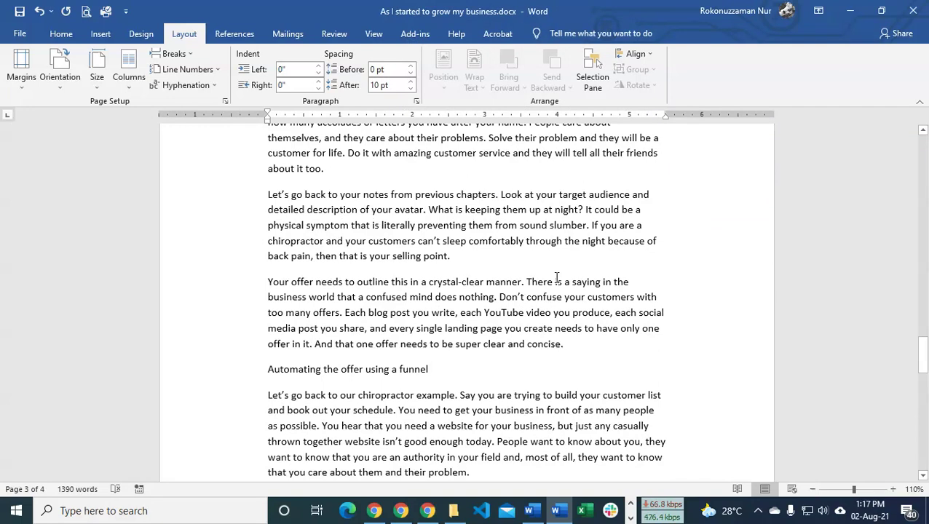
pyautogui.click(912, 10)
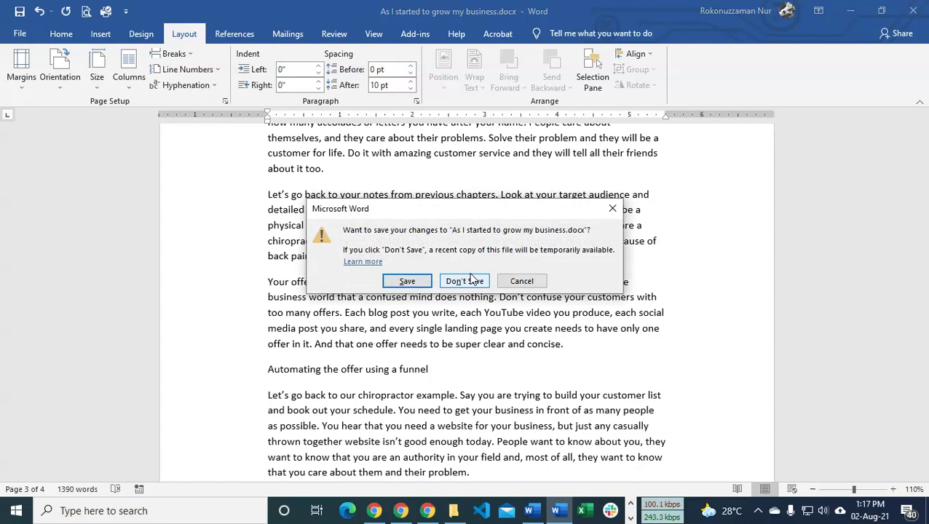
pyautogui.click(612, 209)
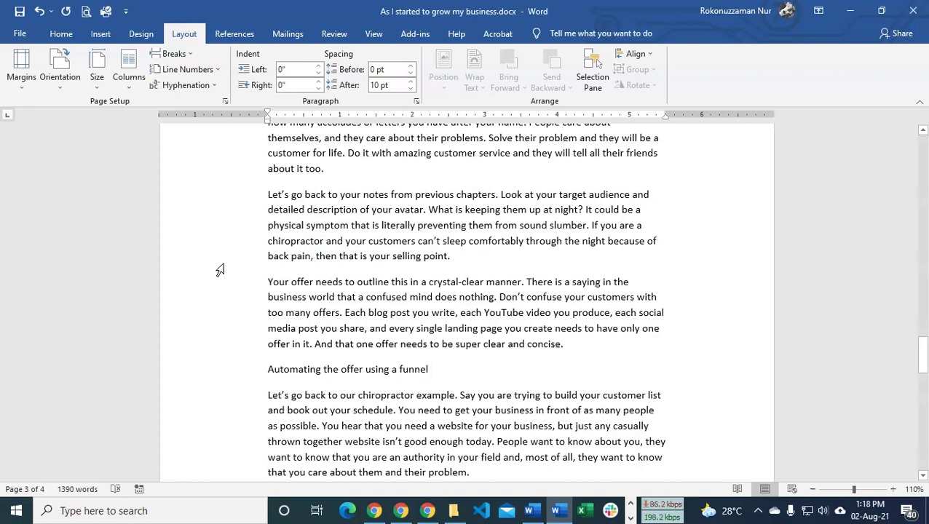
# Make the words "About Me" in the document's last paragraph bold.
pyautogui.click(61, 34)
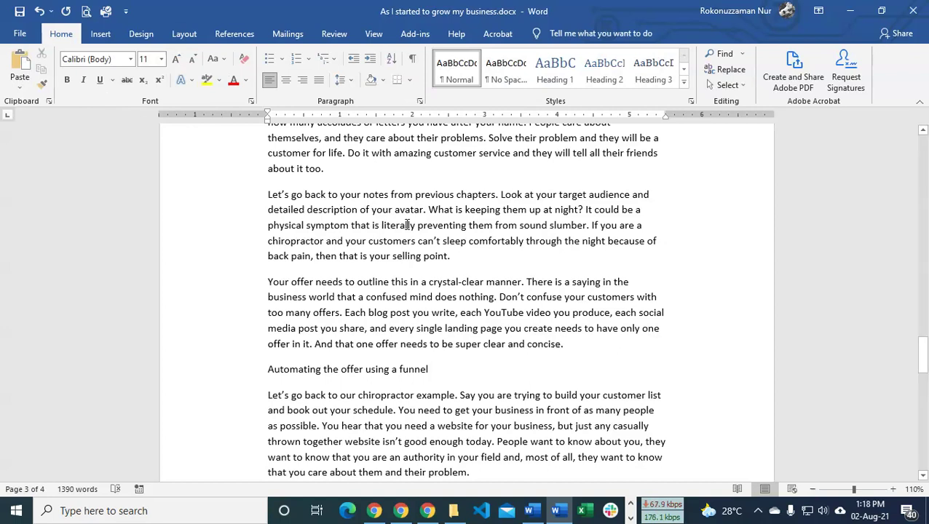
pyautogui.scroll(-3, 485, 245)
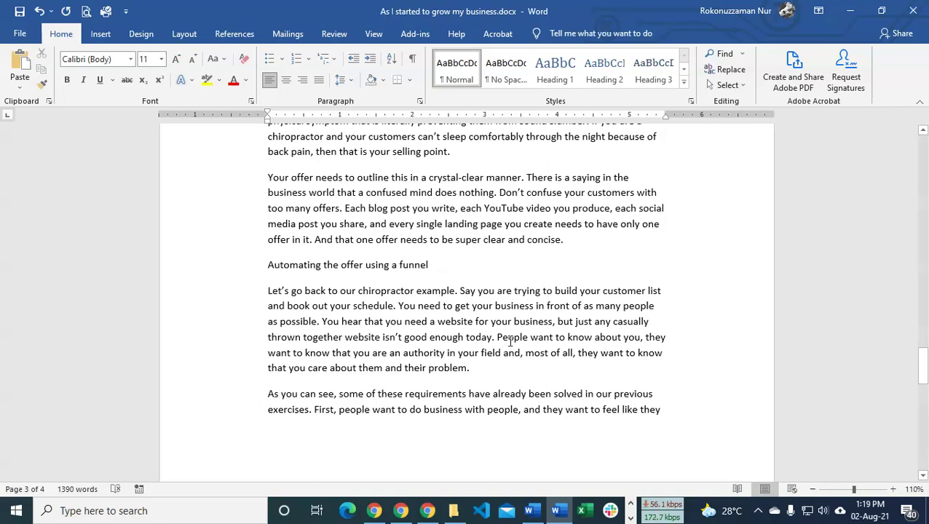
pyautogui.scroll(-6, 510, 340)
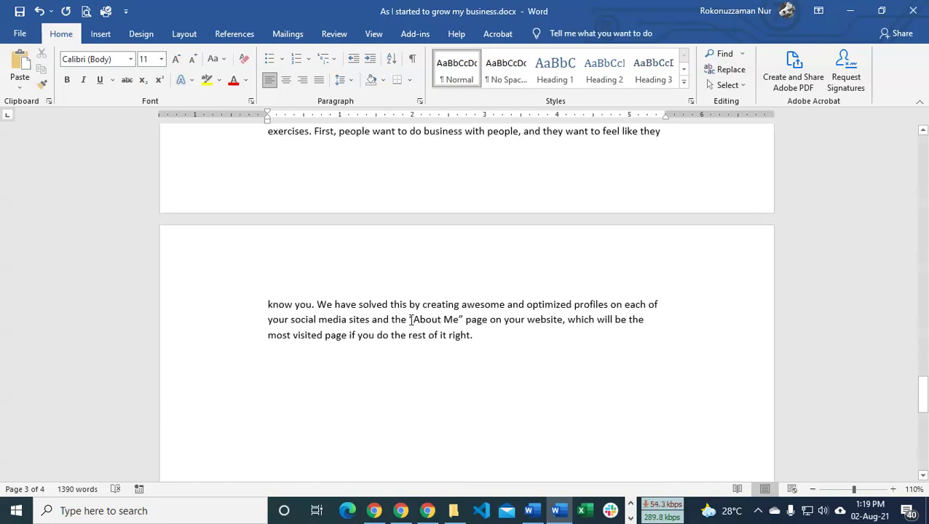
pyautogui.moveTo(412, 320); pyautogui.dragTo(459, 324)
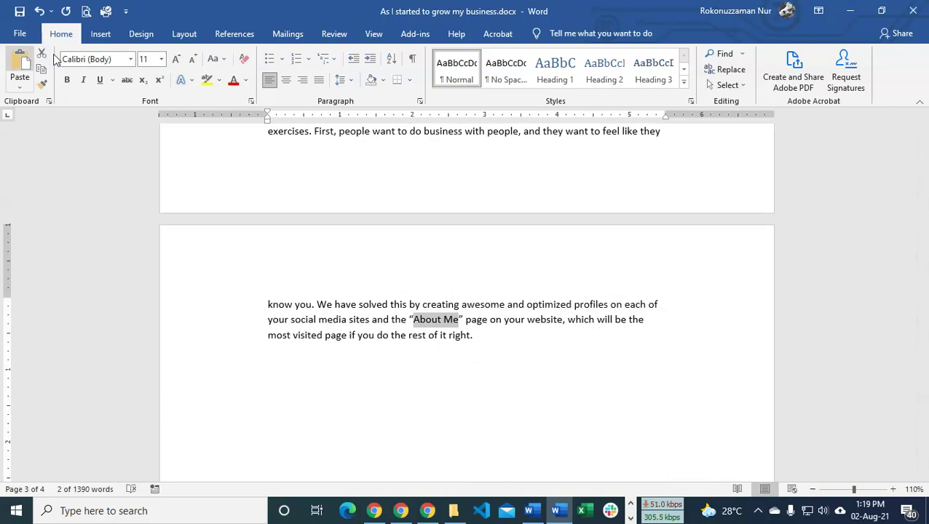
pyautogui.click(68, 80)
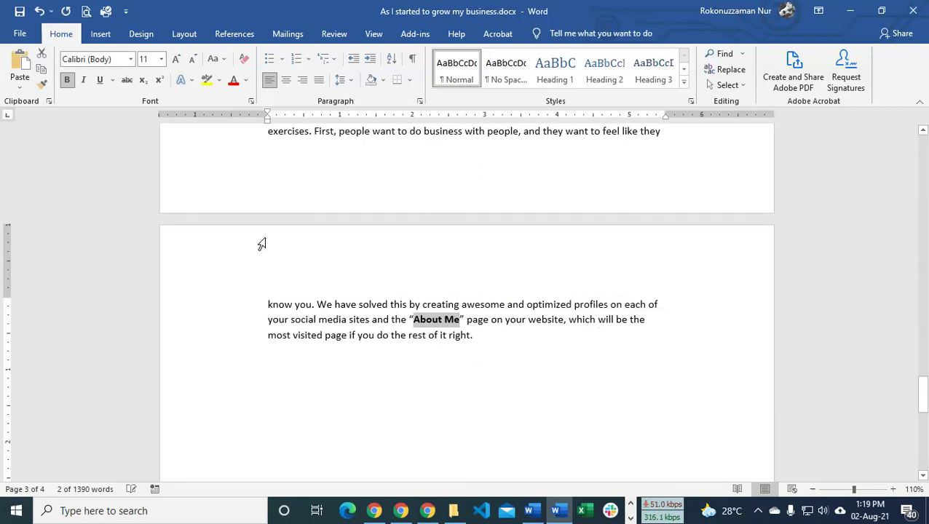
pyautogui.click(484, 337)
# Select the list lines from "stacking your offer;" to "down-sells, upsells and cross-sells." on the first page, and return to the document's beginning.
pyautogui.scroll(1, 507, 342)
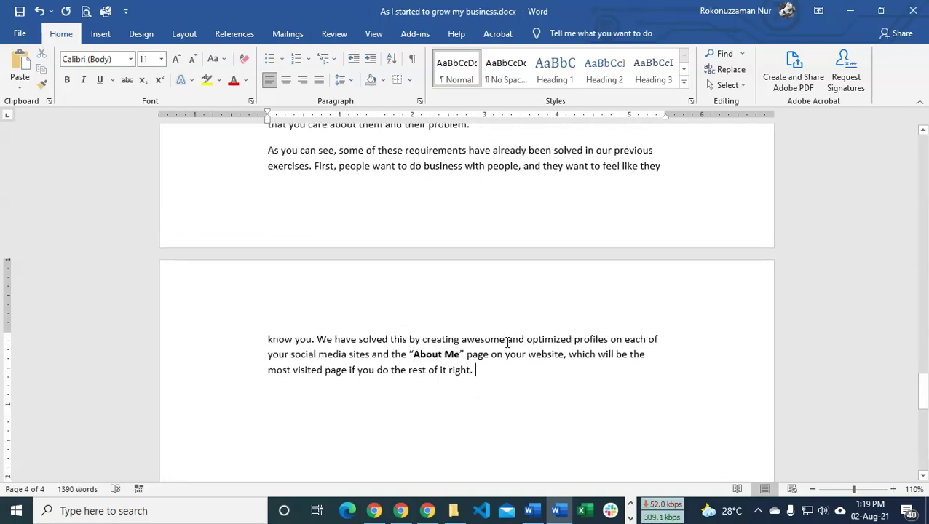
pyautogui.scroll(15, 508, 342)
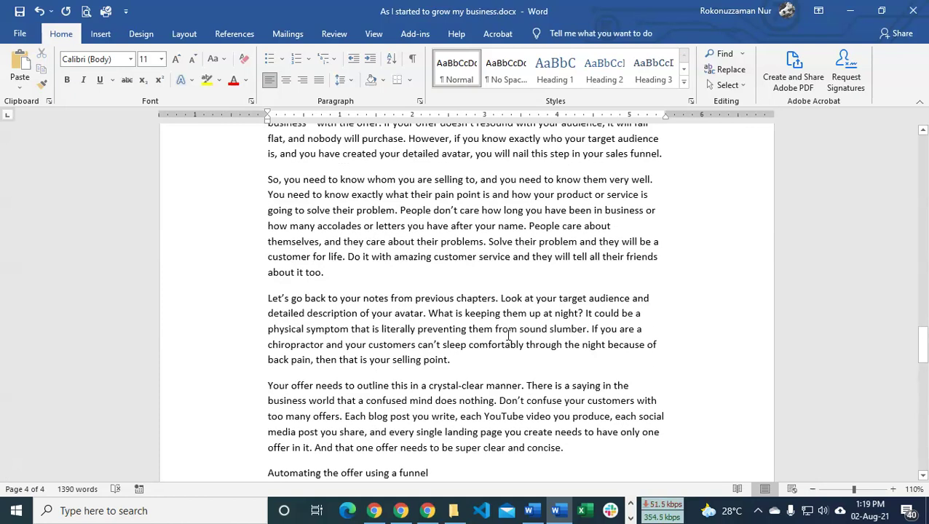
pyautogui.scroll(15, 507, 336)
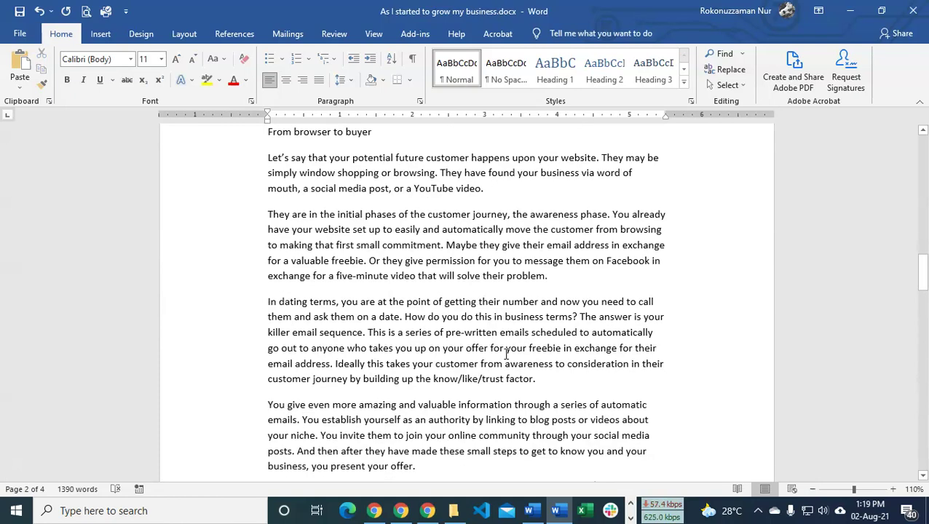
pyautogui.scroll(5, 558, 337)
pyautogui.scroll(8, 557, 337)
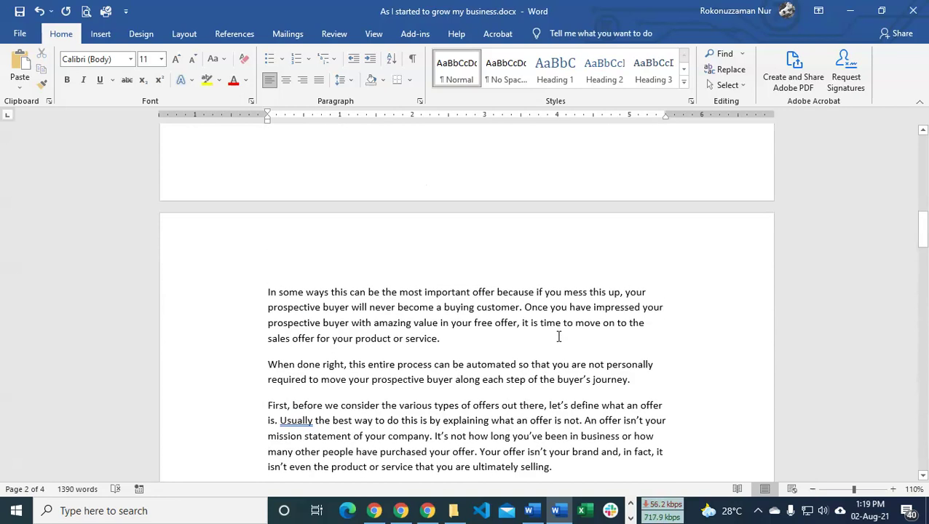
pyautogui.scroll(12, 558, 336)
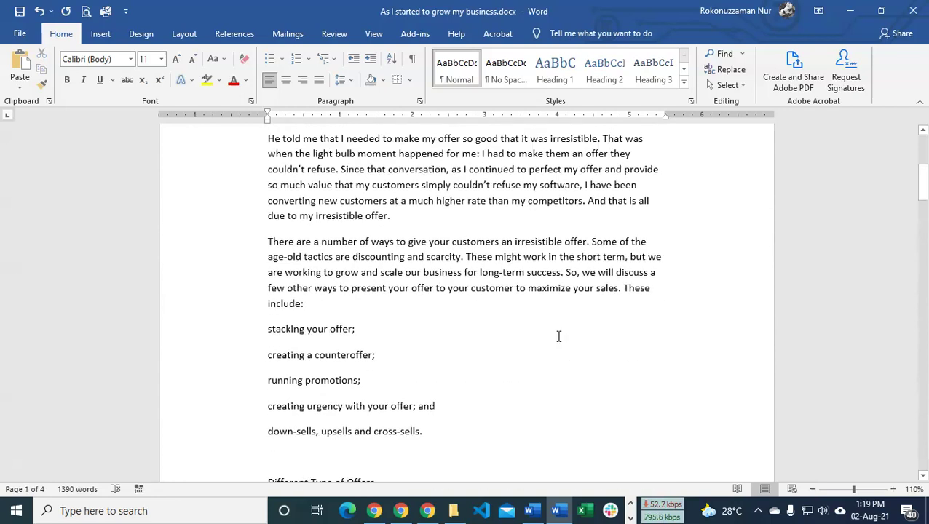
pyautogui.scroll(-2, 532, 347)
pyautogui.moveTo(427, 365); pyautogui.dragTo(275, 262)
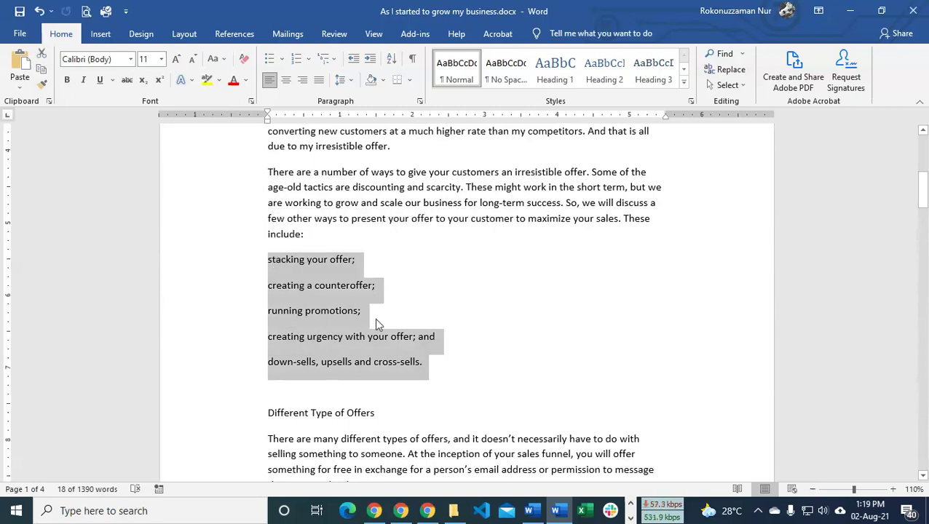
pyautogui.scroll(9, 419, 310)
pyautogui.scroll(1, 419, 310)
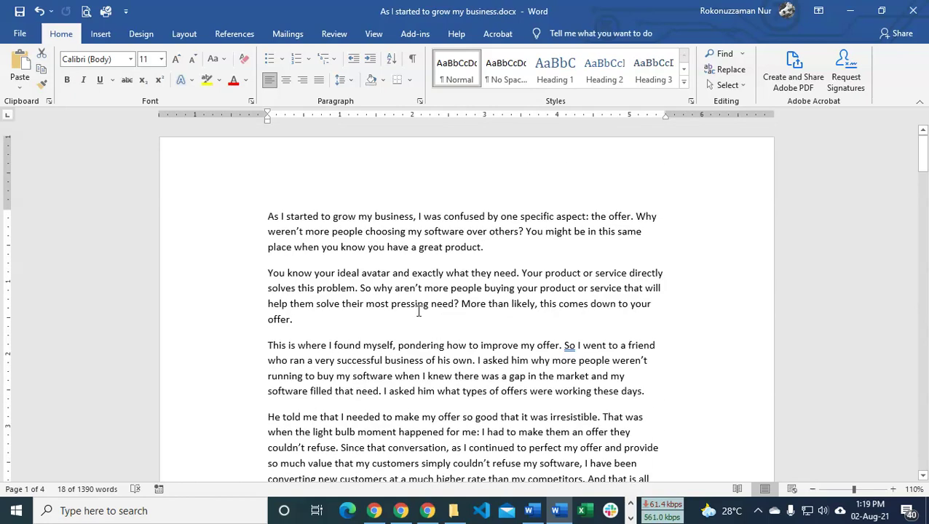
# Close "As I started to grow my business.docx" without saving, and close Chapter 4.docx and the remaining open window to reach the desktop.
pyautogui.hotkey('alt', 'F4')
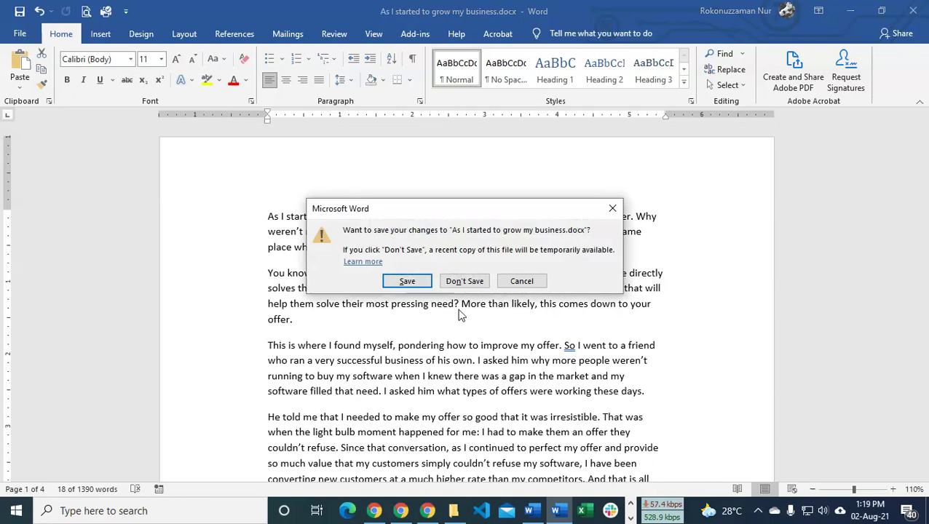
pyautogui.click(464, 281)
pyautogui.click(913, 10)
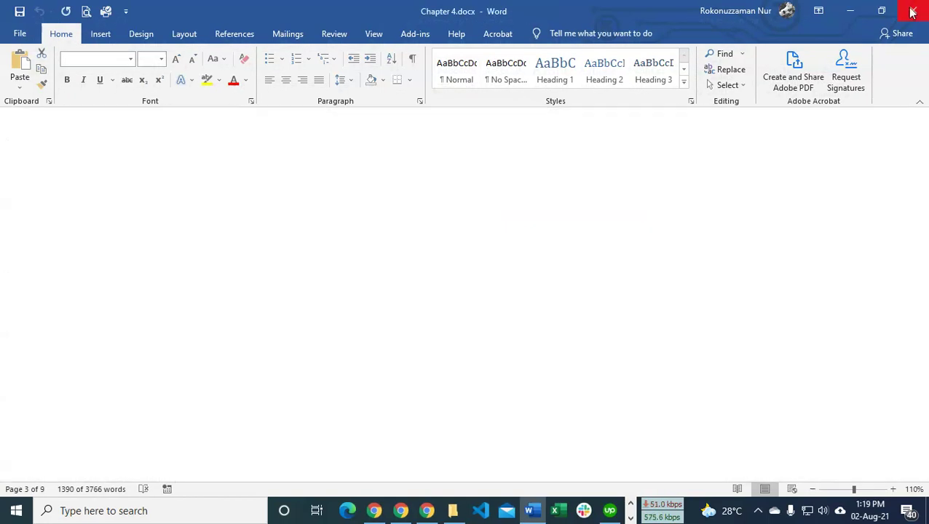
pyautogui.click(910, 6)
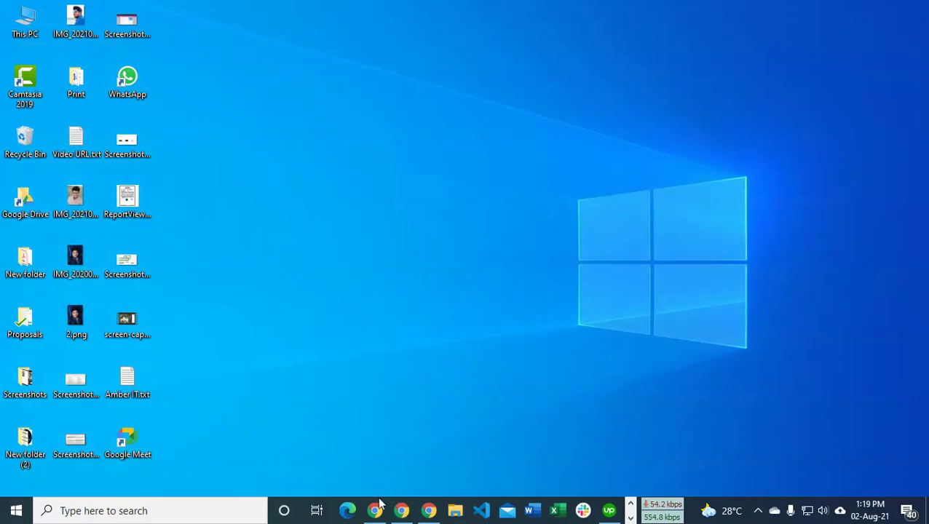
# Minimize the browser showing the Google results and switch to the Google Meet call.
pyautogui.click(398, 514)
pyautogui.click(382, 516)
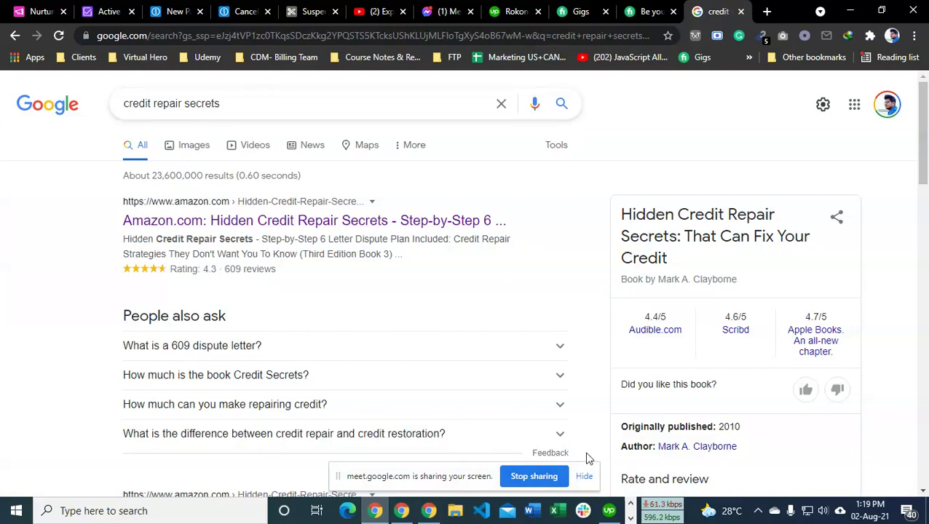
pyautogui.click(849, 11)
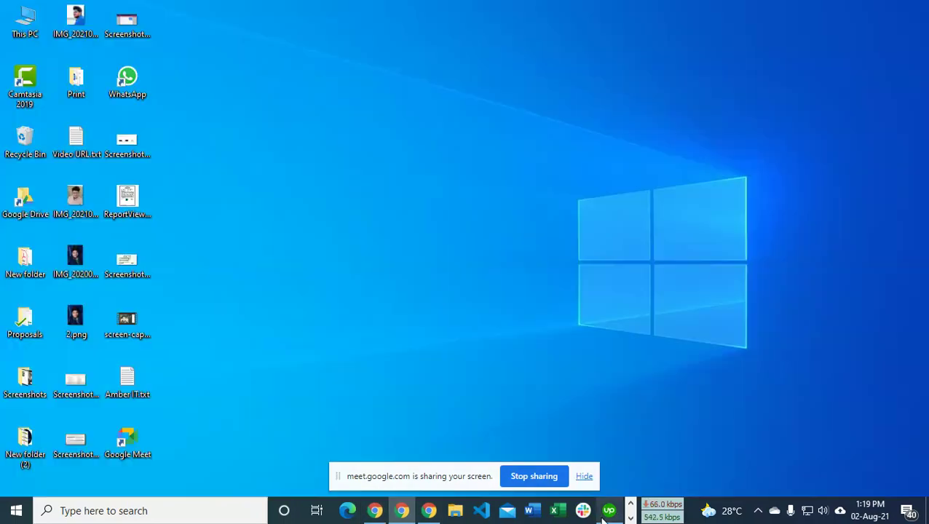
pyautogui.click(630, 517)
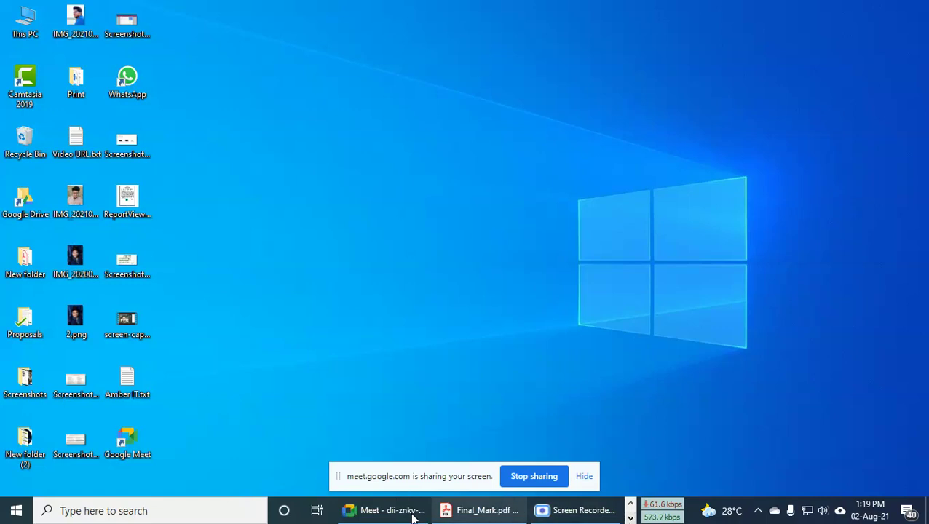
pyautogui.click(351, 511)
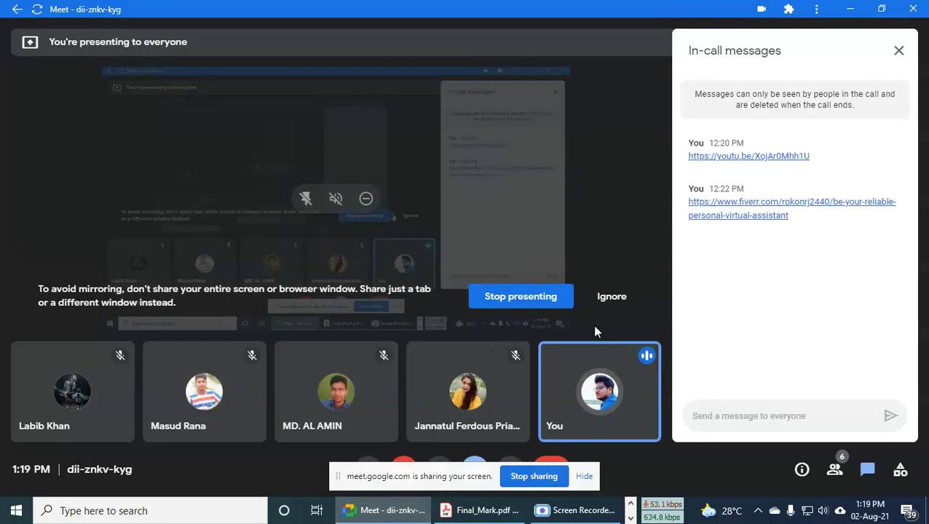
# Hide the screen-sharing notice and stop presenting the screen in the call.
pyautogui.click(584, 476)
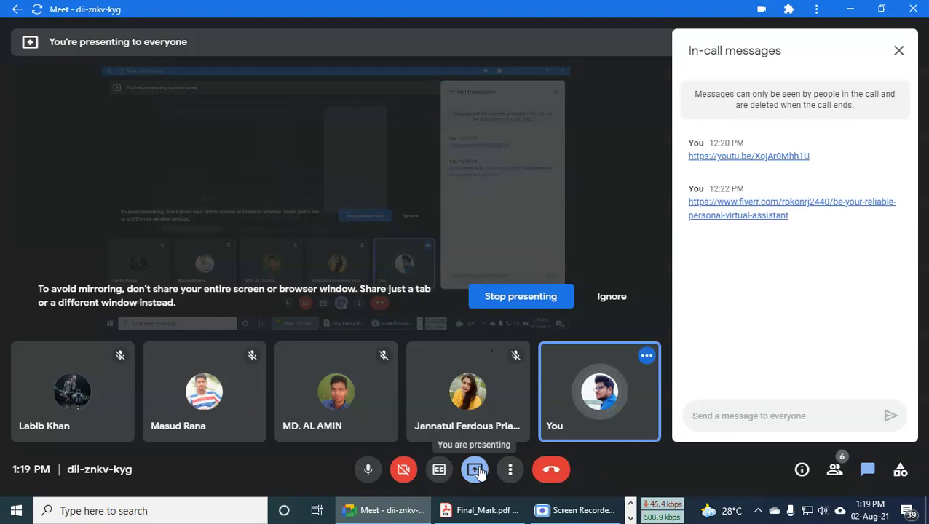
pyautogui.click(479, 472)
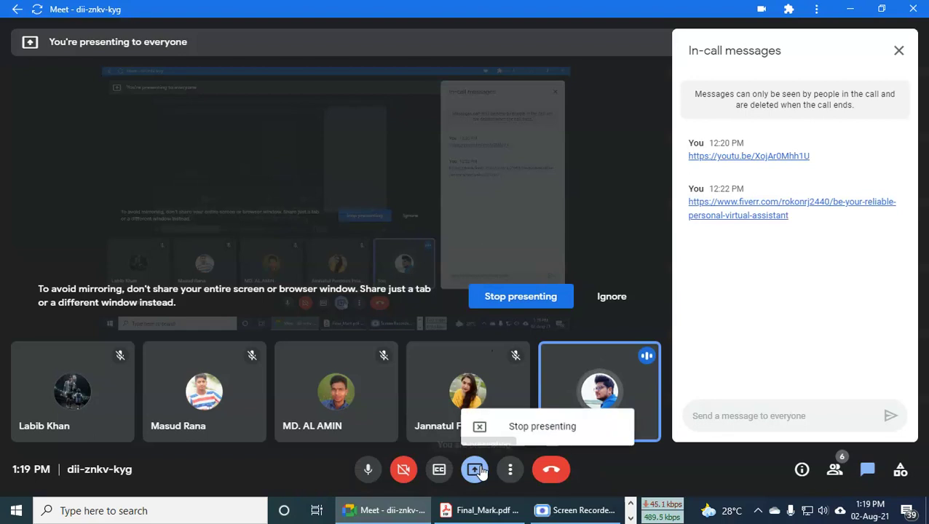
pyautogui.click(538, 429)
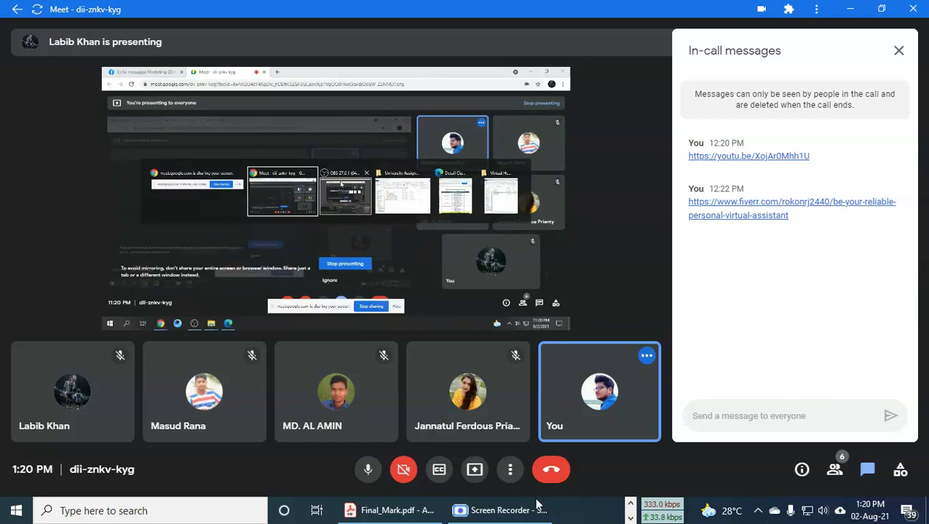
# Change the call's layout to Spotlight and close the layout settings.
pyautogui.click(510, 469)
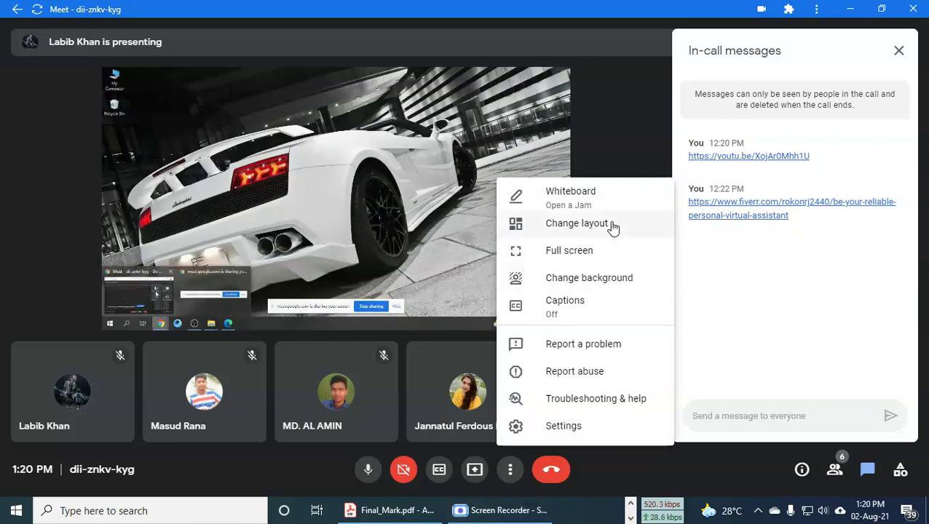
pyautogui.click(612, 225)
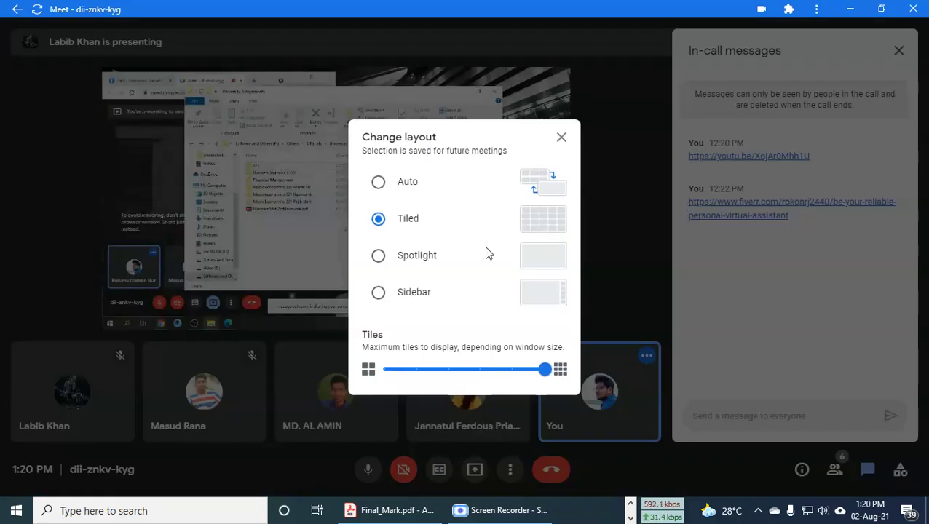
pyautogui.click(377, 256)
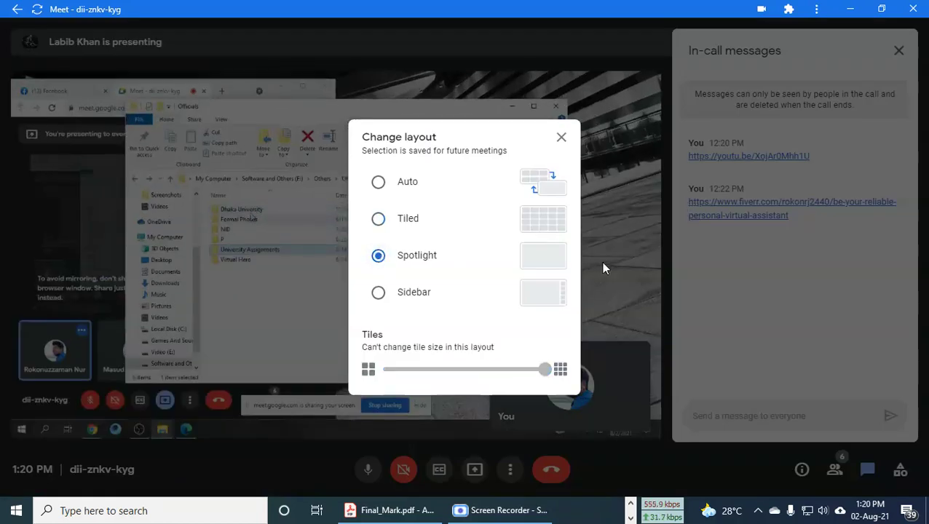
pyautogui.click(561, 137)
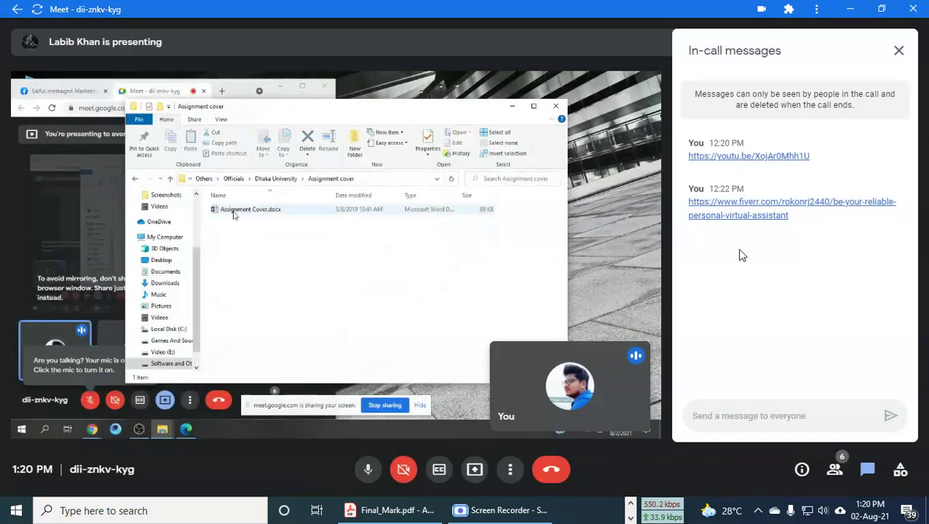
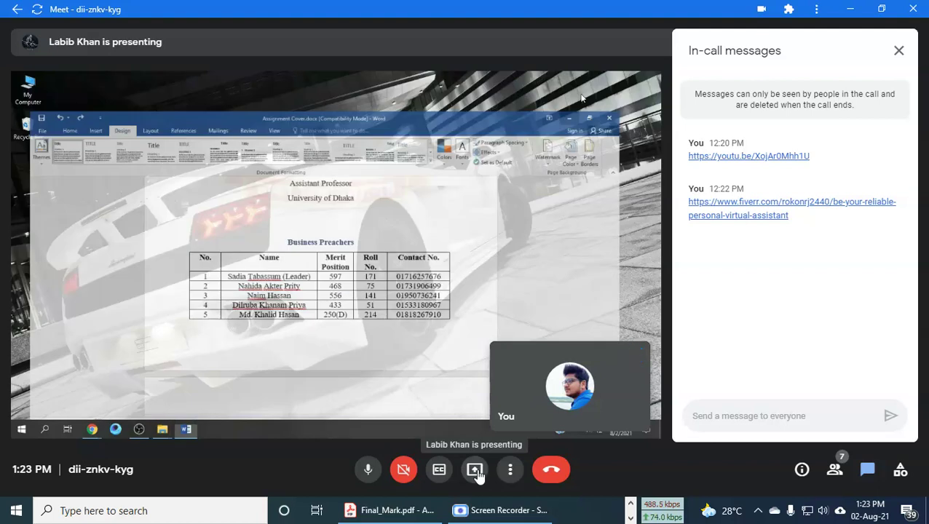
# Present the entire screen in the call, taking over from the current presenter, and minimize the call window.
pyautogui.click(474, 469)
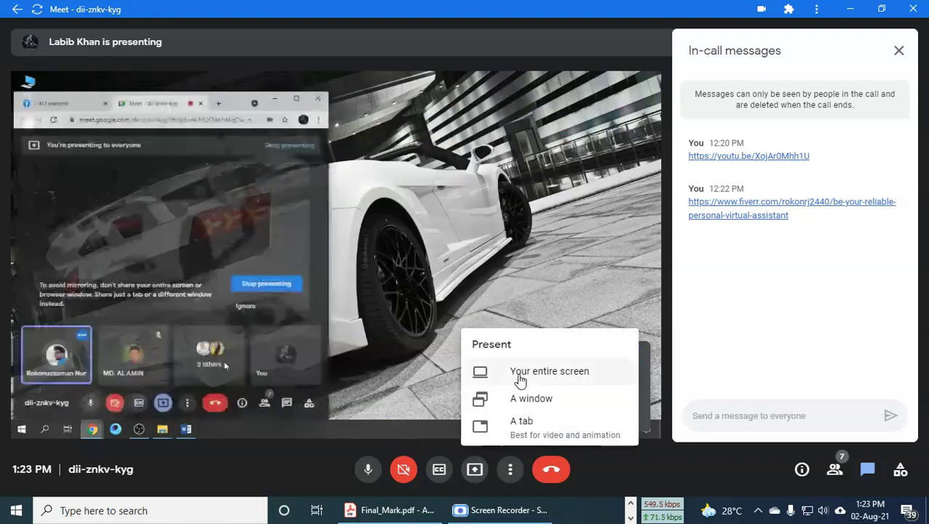
pyautogui.click(519, 379)
pyautogui.click(524, 287)
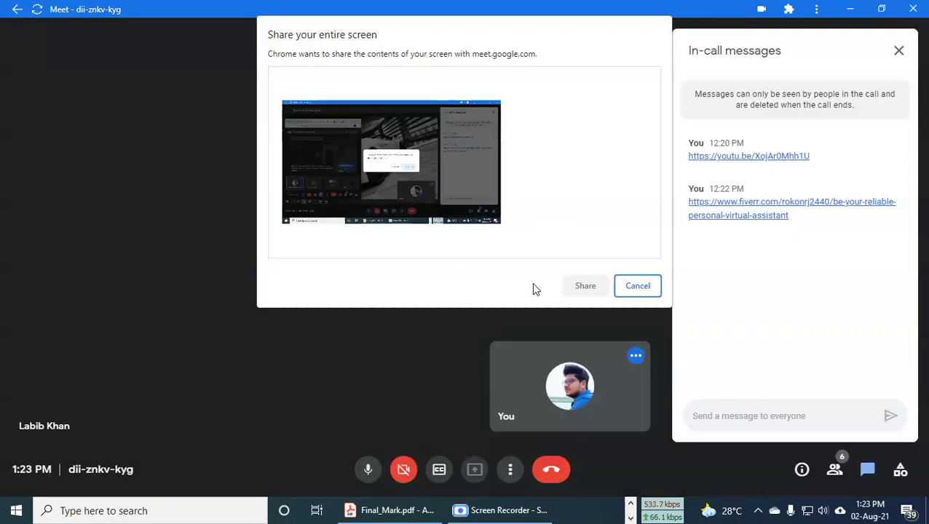
pyautogui.click(487, 192)
pyautogui.click(576, 290)
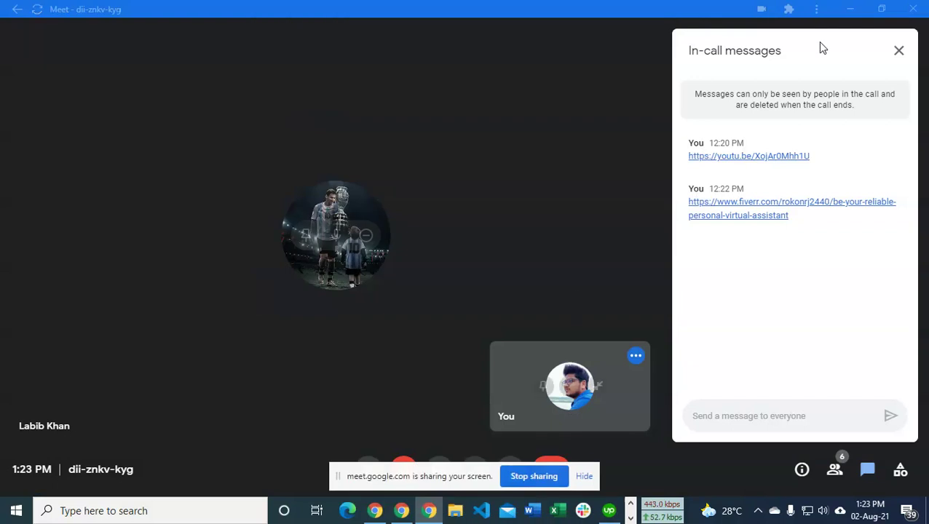
pyautogui.click(849, 9)
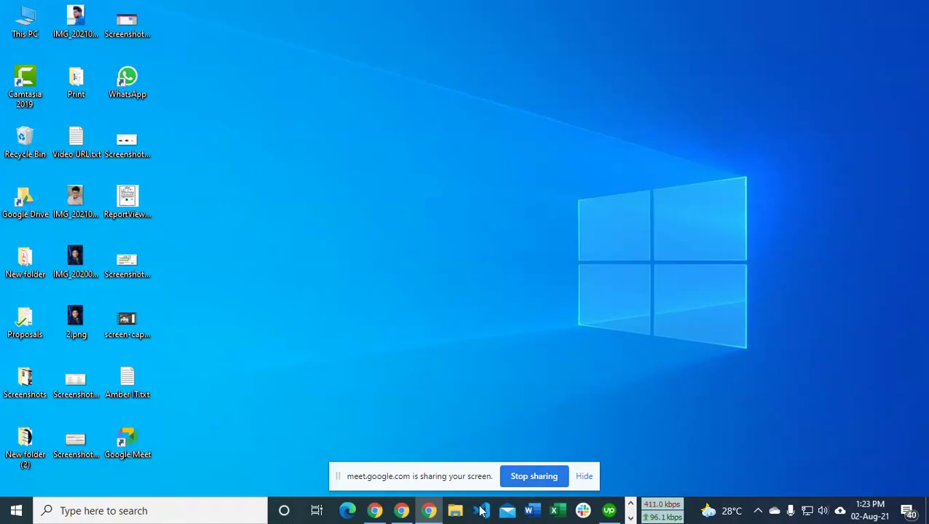
# Switch to the Chrome window with the Google results and search for "uDU" in a new tab.
pyautogui.moveTo(374, 518)
pyautogui.click(255, 457)
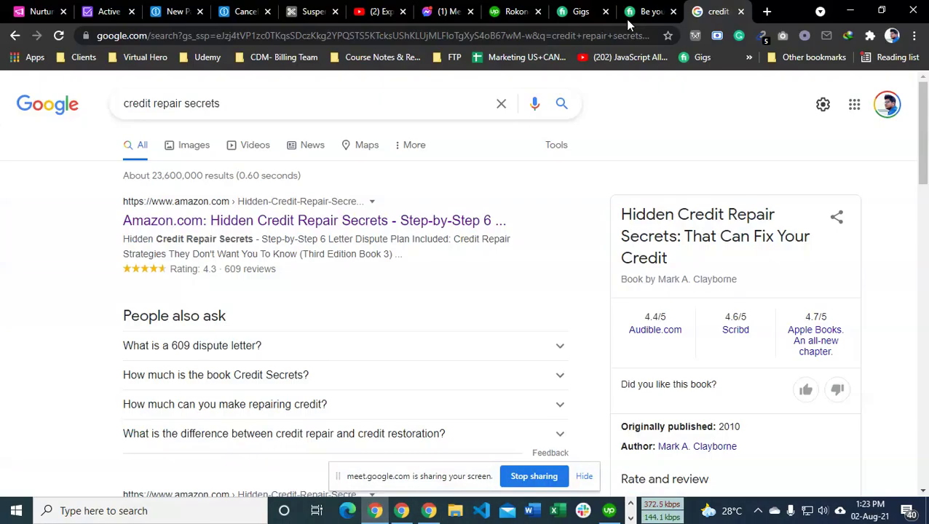
pyautogui.click(769, 11)
pyautogui.write('u')
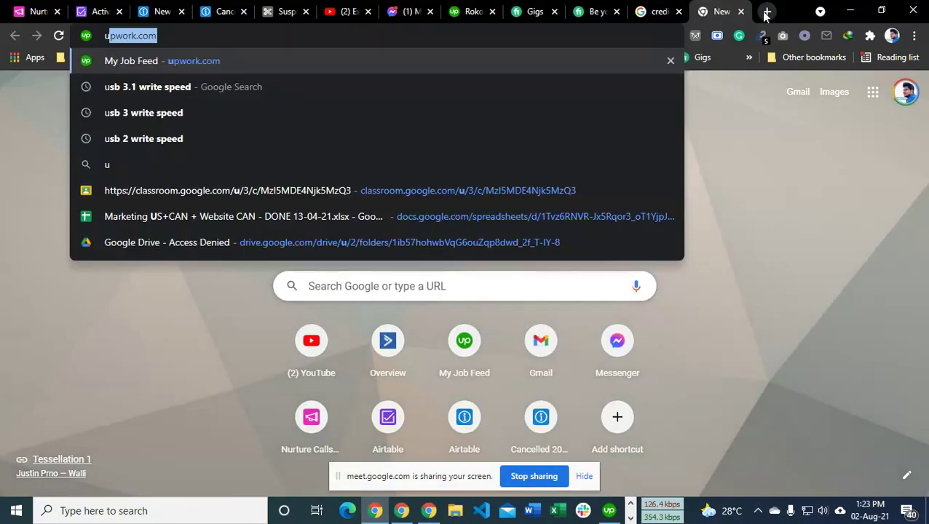
pyautogui.write('DU')
pyautogui.press('Return')
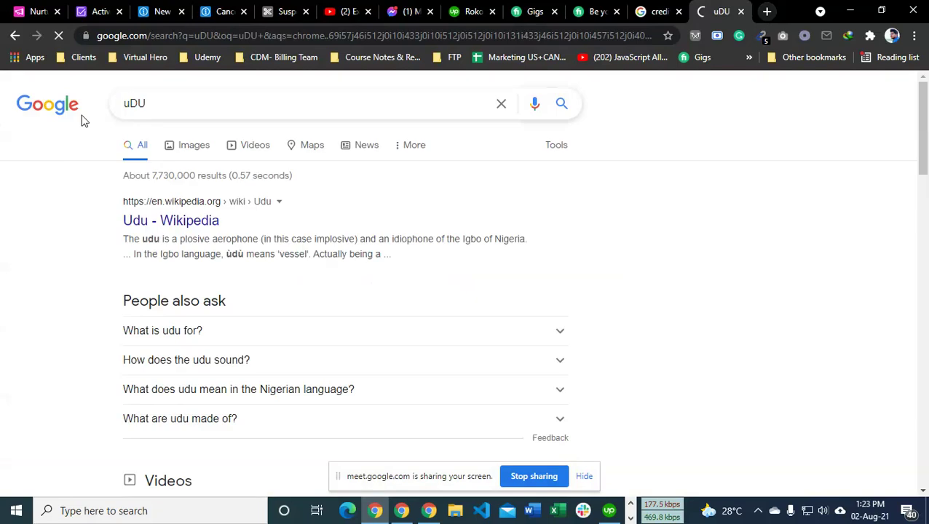
# Search Google for "dhaka university" and preview the University of Dhaka logo from Wikipedia in the image results.
pyautogui.click(197, 105)
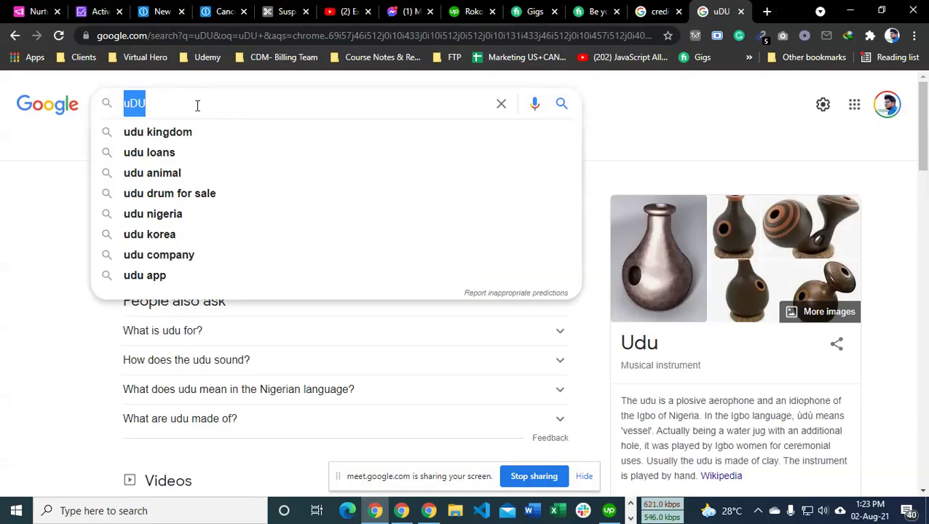
pyautogui.write('Dhaka u')
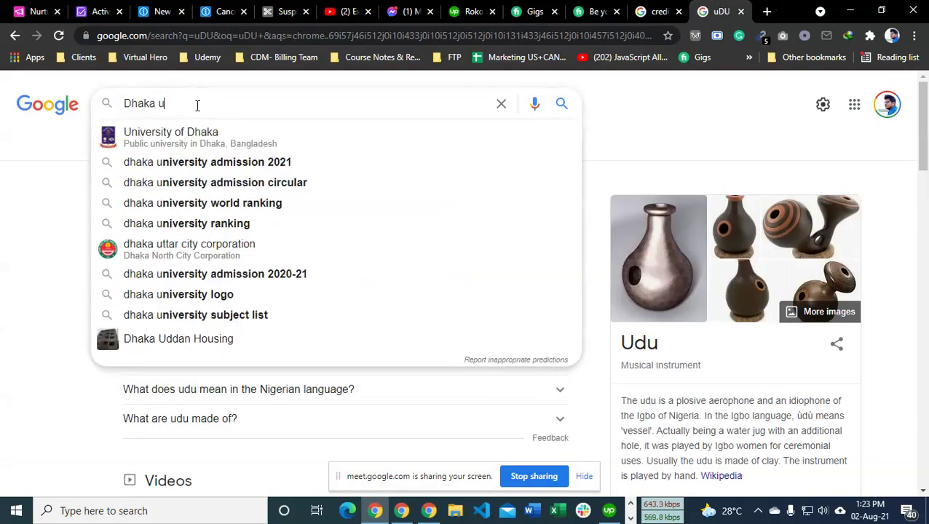
pyautogui.write('niversity')
pyautogui.press('Return')
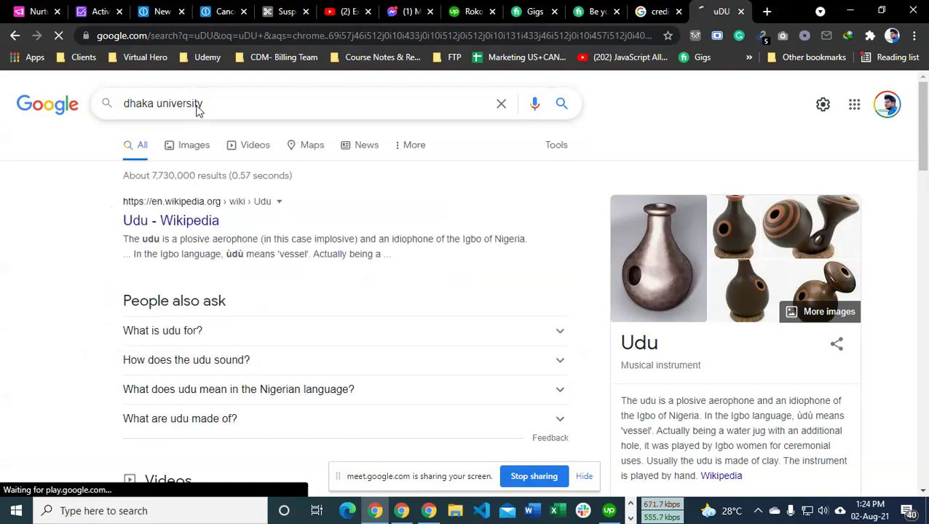
pyautogui.click(193, 150)
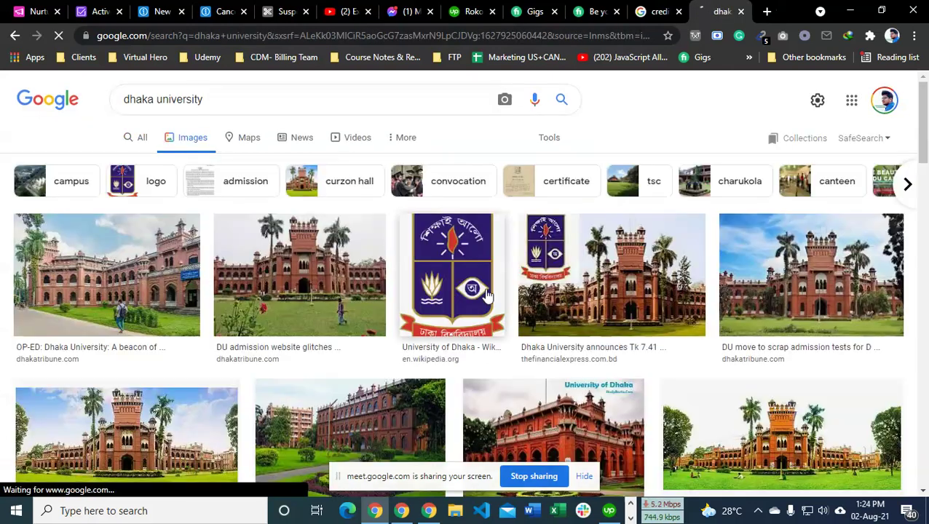
pyautogui.click(486, 295)
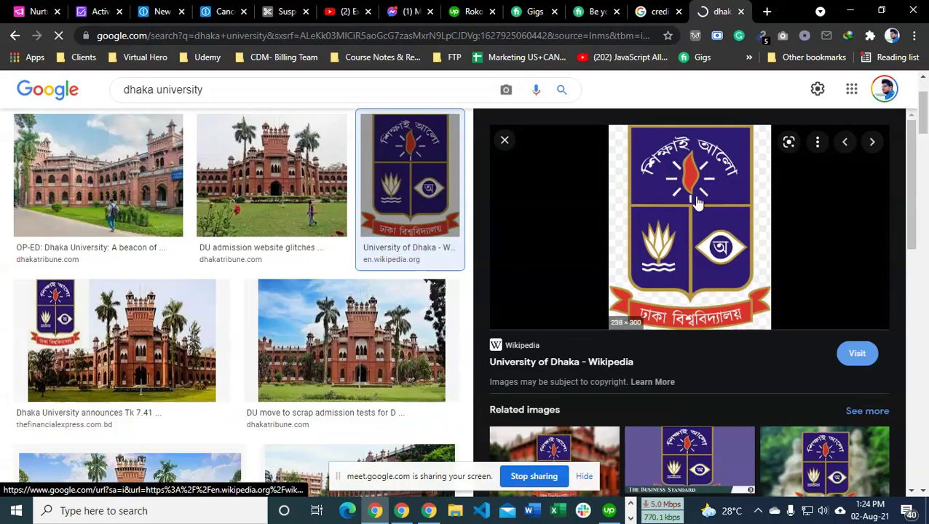
# Open the logo's Wikipedia article and the logo image in separate new tabs, and close both tabs.
pyautogui.rightClick(697, 202)
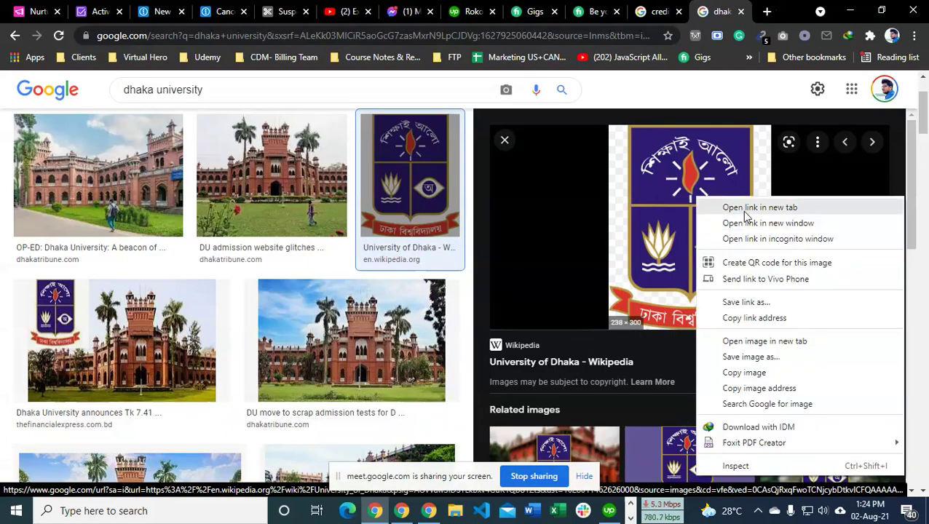
pyautogui.click(749, 207)
pyautogui.hotkey('ctrl', 'Tab')
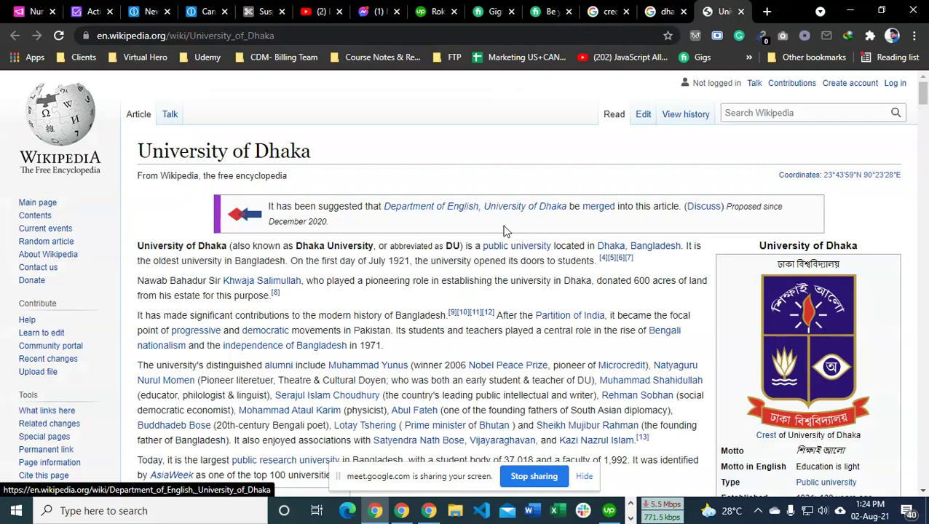
pyautogui.click(669, 9)
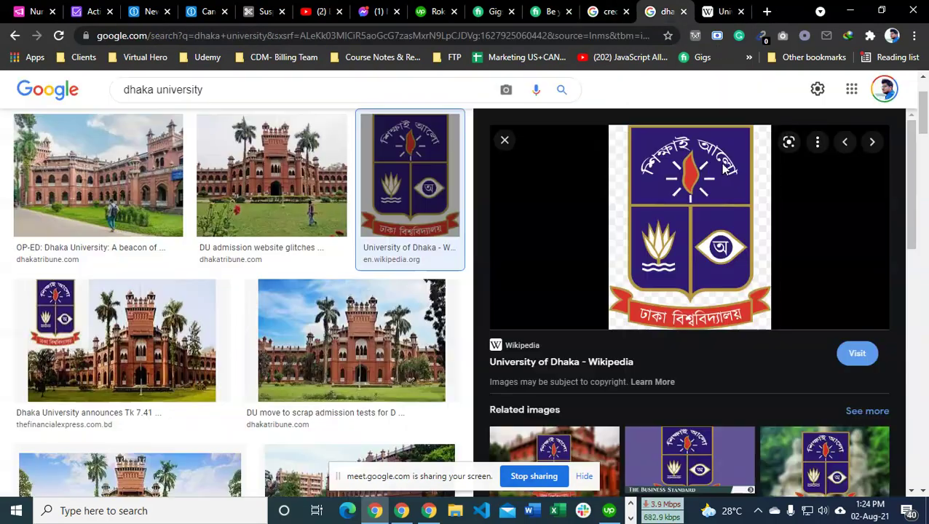
pyautogui.rightClick(721, 165)
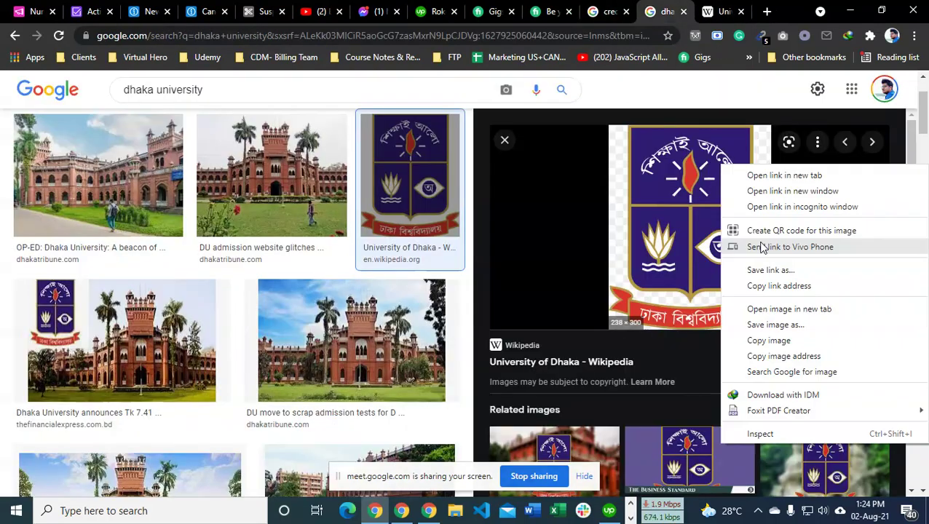
pyautogui.click(785, 308)
pyautogui.click(703, 5)
pyautogui.rightClick(111, 124)
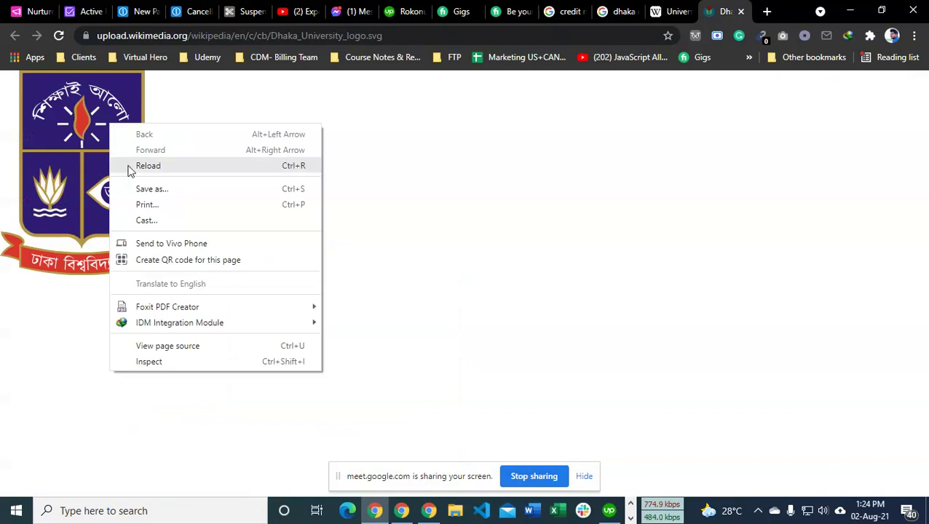
pyautogui.rightClick(79, 140)
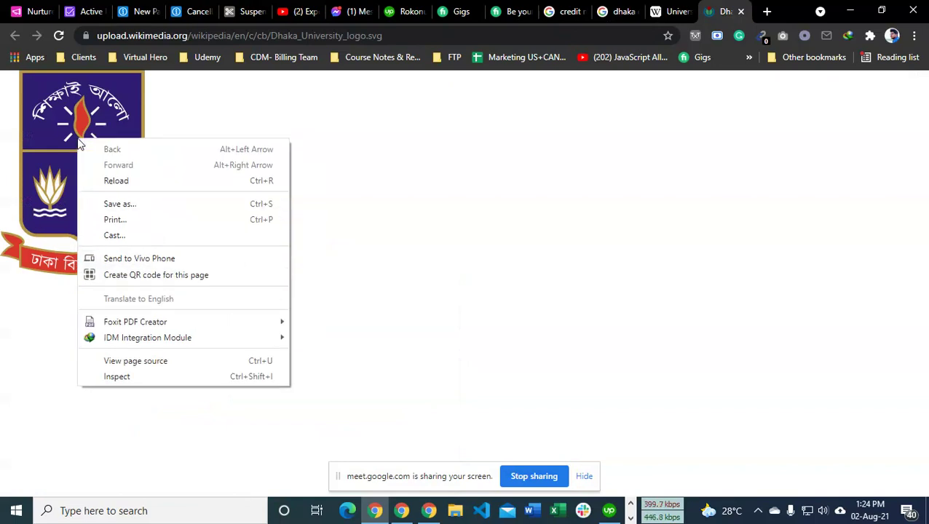
pyautogui.click(742, 12)
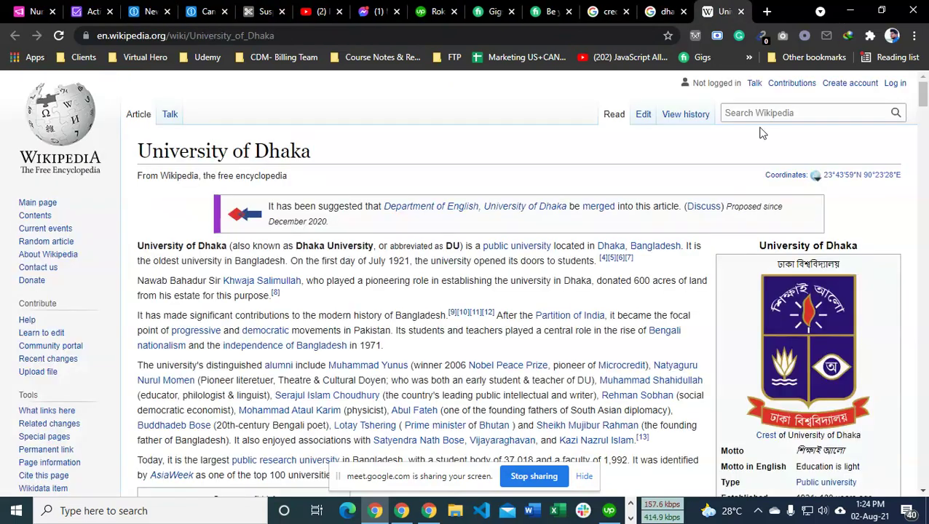
pyautogui.click(739, 12)
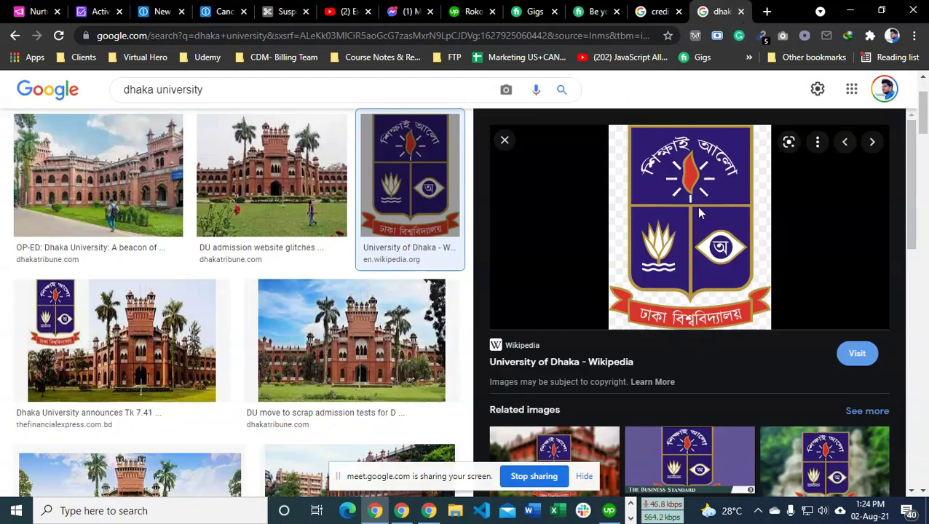
# Save the previewed logo image to the Desktop as Dhaka_University_logo.svg and minimize the browser.
pyautogui.rightClick(696, 206)
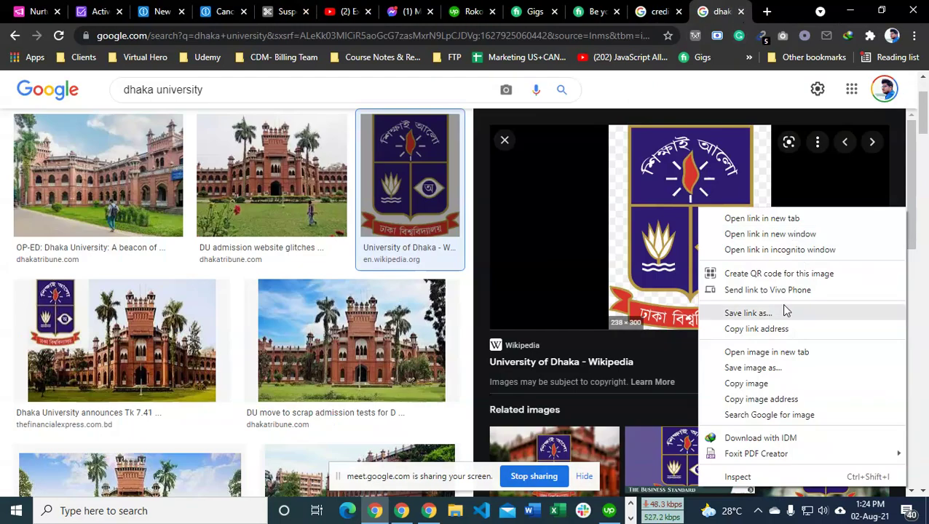
pyautogui.click(757, 368)
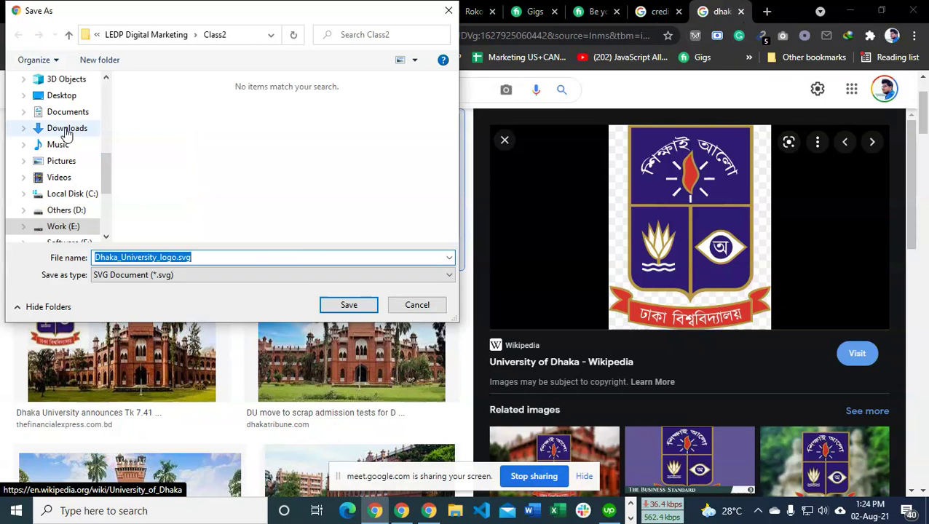
pyautogui.click(66, 109)
pyautogui.click(62, 97)
pyautogui.click(349, 305)
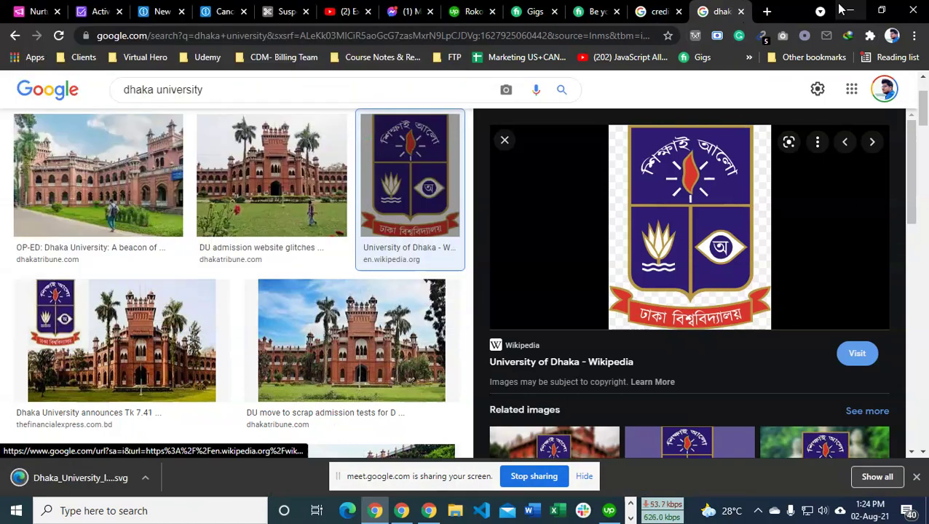
pyautogui.click(844, 10)
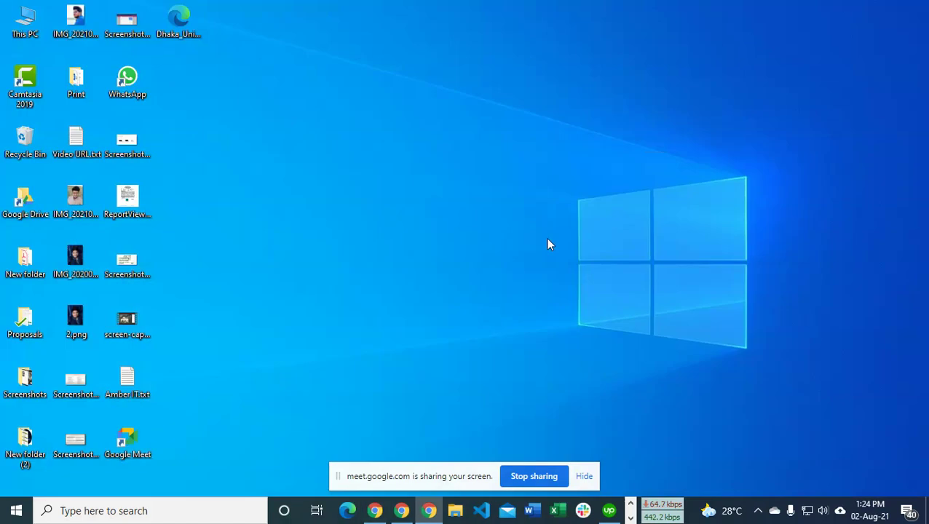
# Switch to Word and create a blank document, minimizing and restoring its window.
pyautogui.click(532, 510)
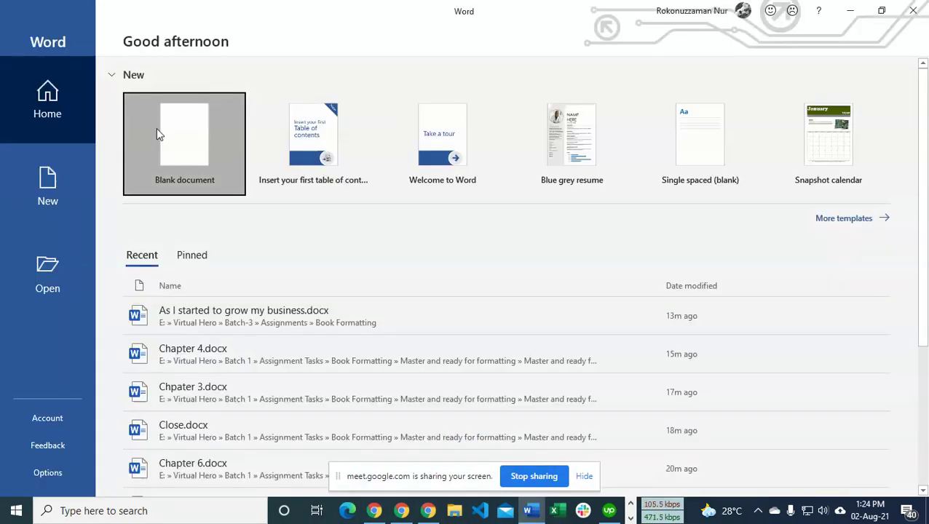
pyautogui.click(156, 127)
pyautogui.click(850, 10)
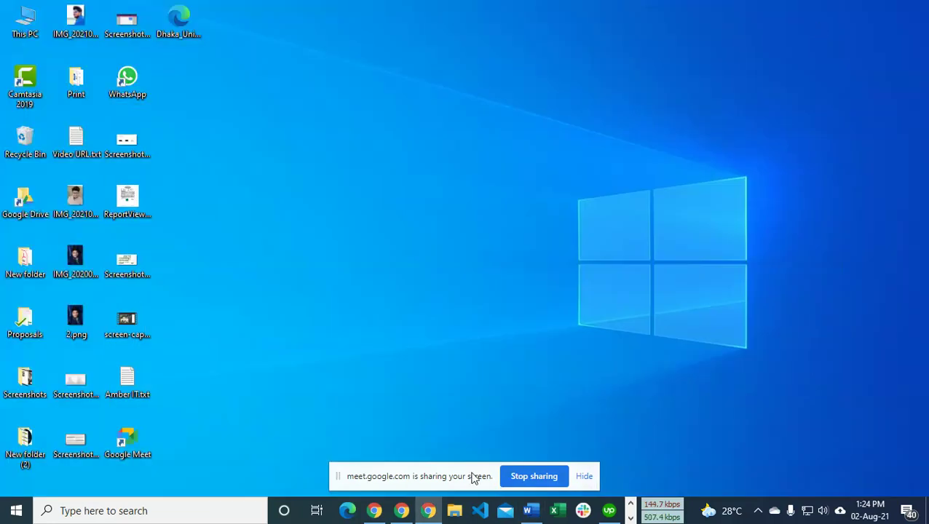
pyautogui.click(532, 510)
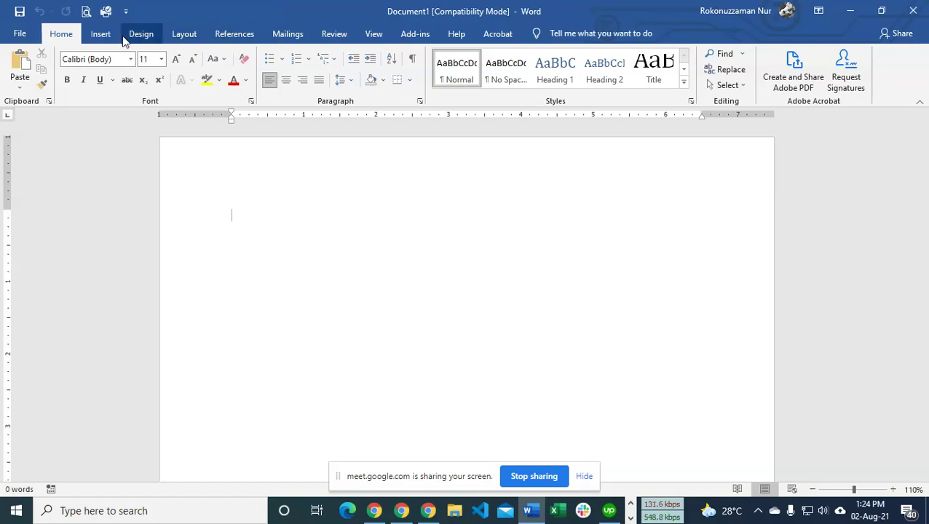
# Insert the picture IMG_20210515_181038.jpg from the Desktop folder on this device into the blank document.
pyautogui.click(97, 36)
pyautogui.click(140, 72)
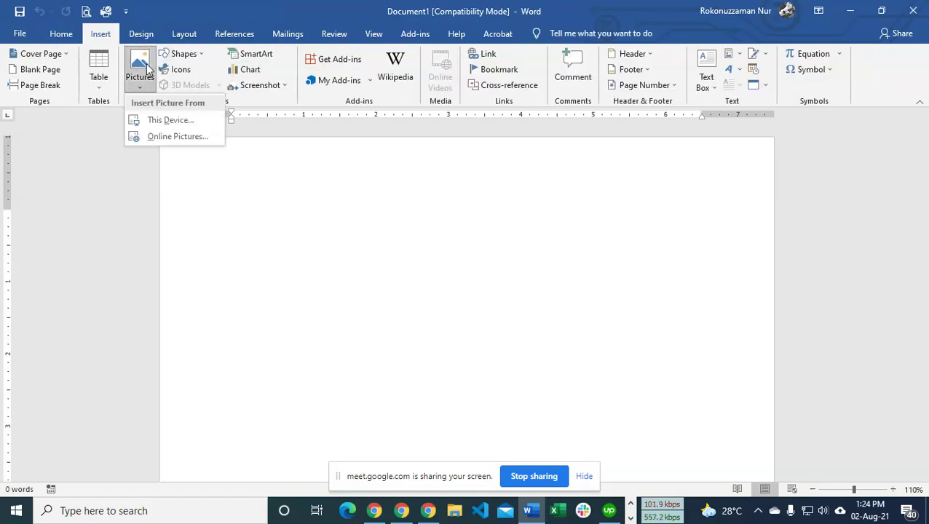
pyautogui.click(166, 125)
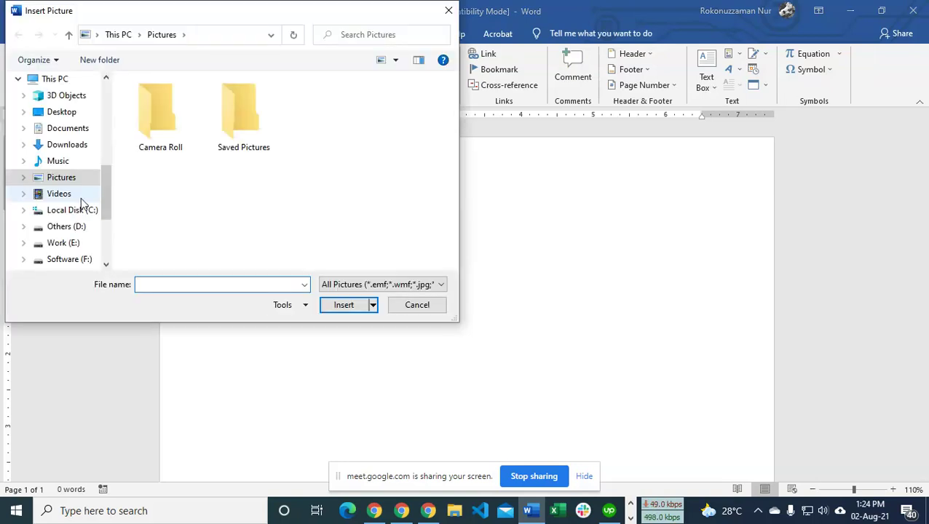
pyautogui.click(81, 113)
pyautogui.scroll(-2, 268, 145)
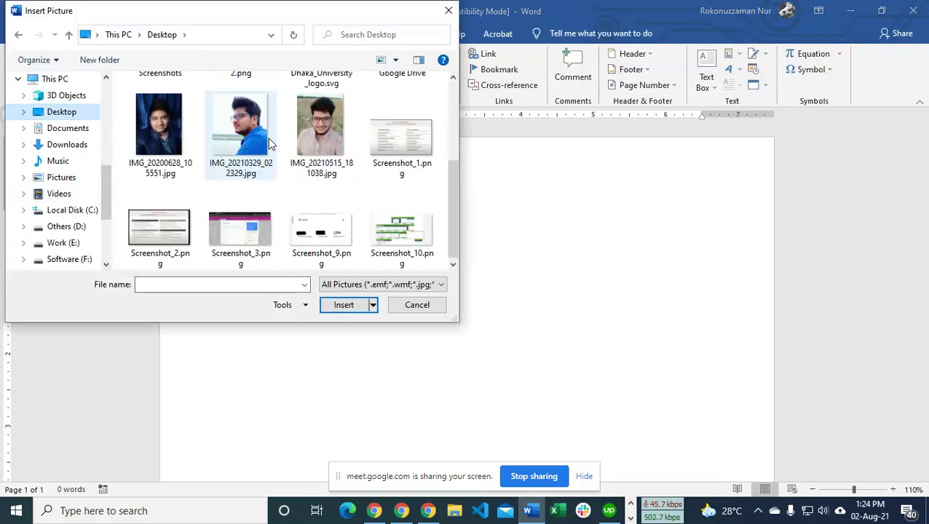
pyautogui.scroll(2, 270, 144)
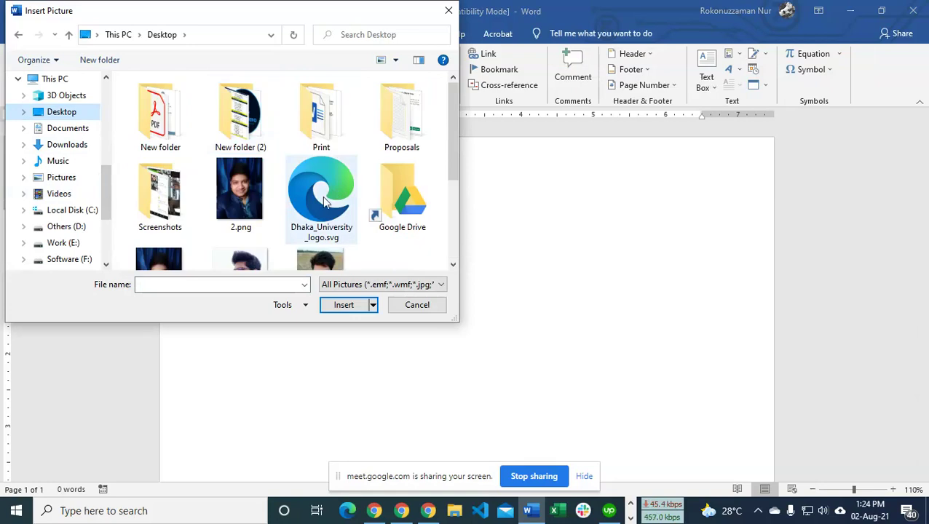
pyautogui.scroll(-2, 204, 153)
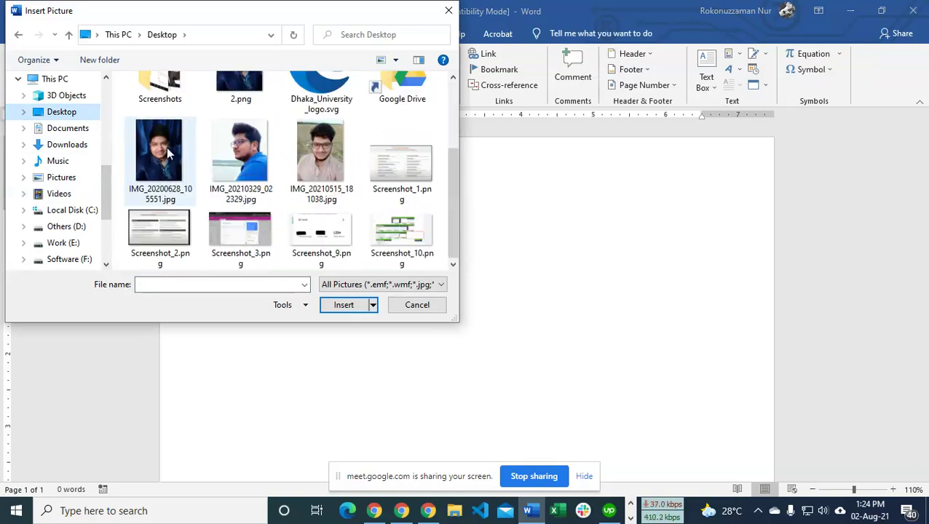
pyautogui.click(316, 145)
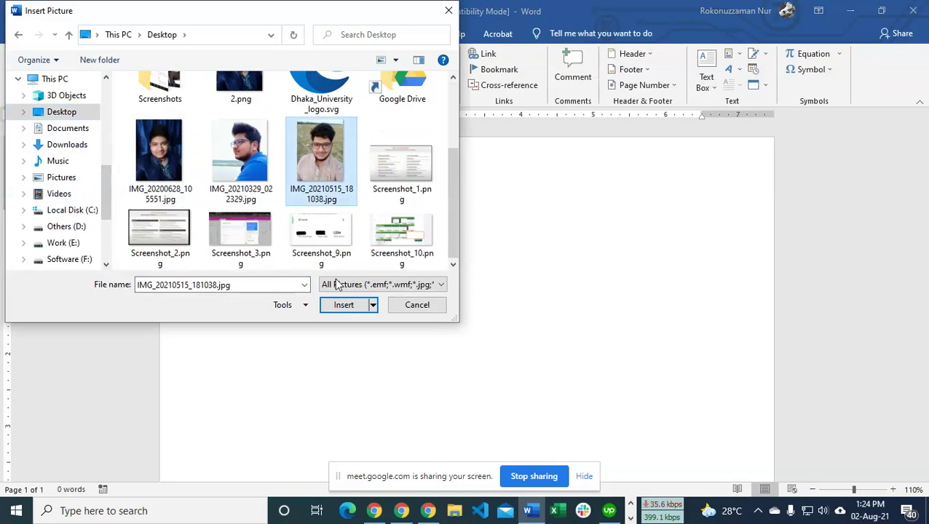
pyautogui.click(342, 305)
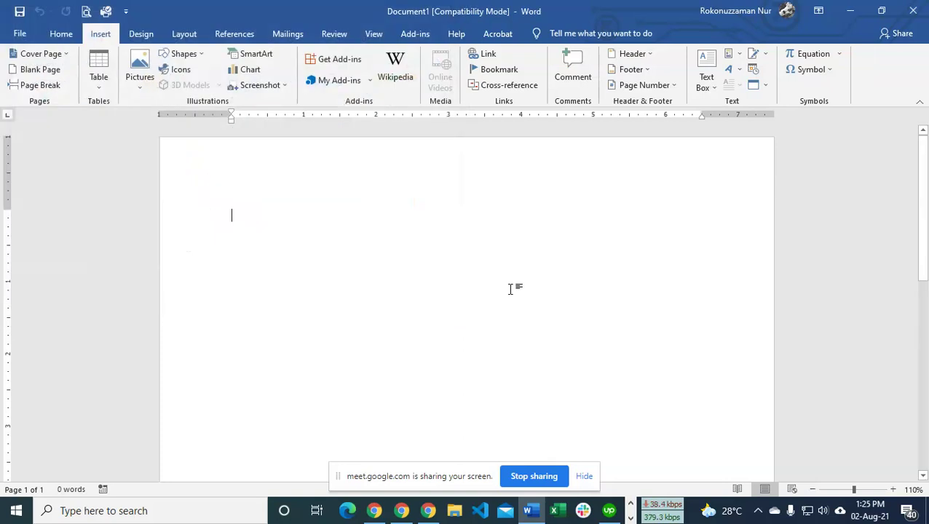
pyautogui.scroll(-7, 510, 289)
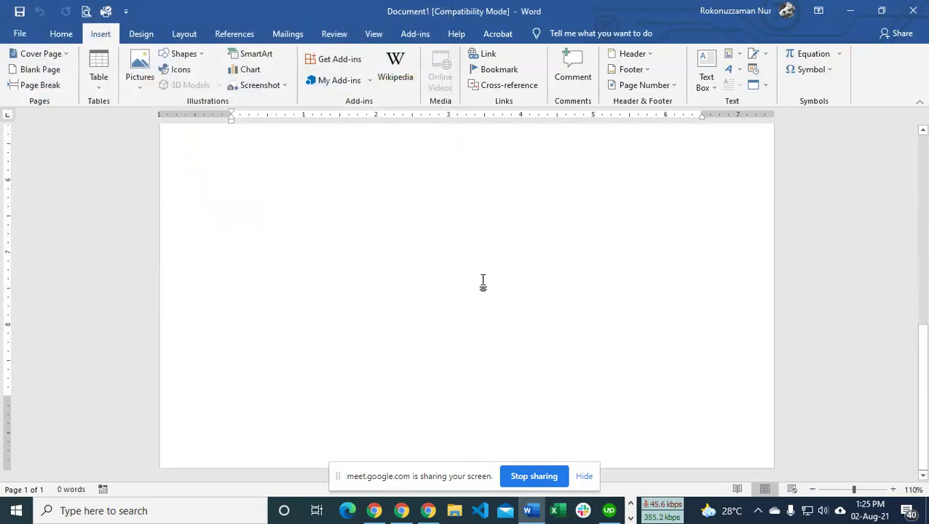
# Try again to insert the picture IMG_20210515_181038.jpg from the Desktop into the blank document.
pyautogui.scroll(3, 482, 282)
pyautogui.scroll(5, 481, 281)
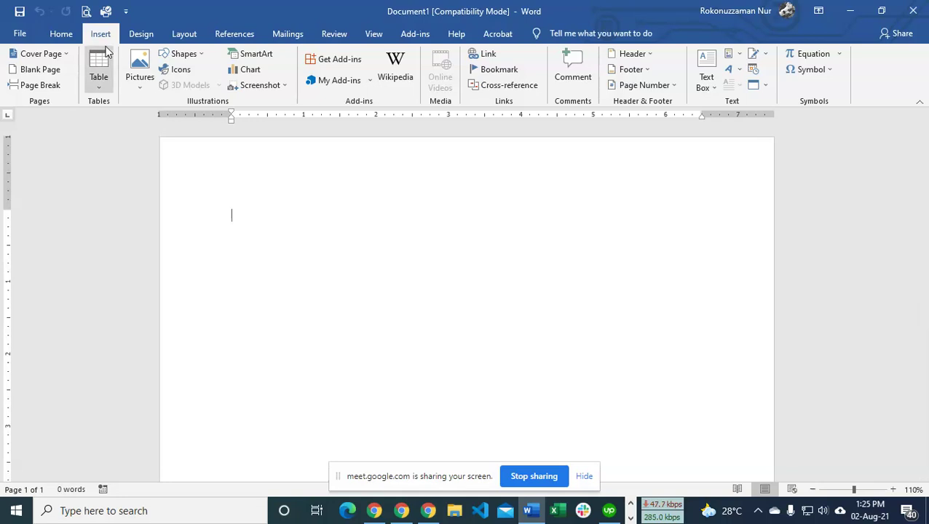
pyautogui.click(149, 65)
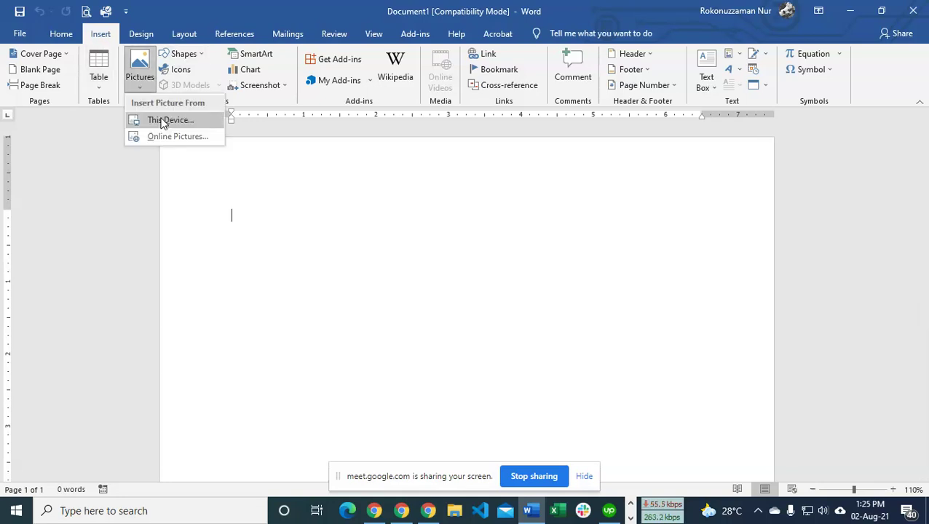
pyautogui.click(167, 120)
pyautogui.scroll(-3, 262, 222)
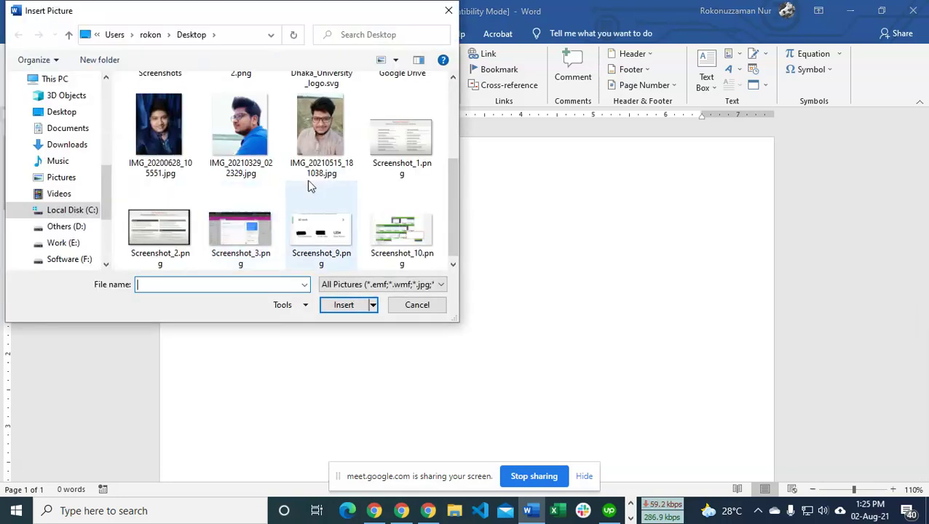
pyautogui.click(320, 131)
pyautogui.click(353, 307)
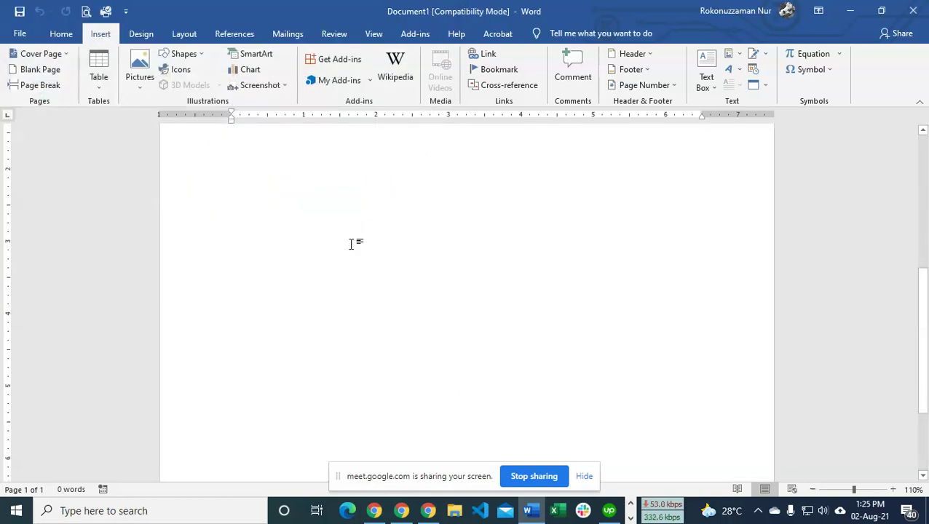
pyautogui.scroll(10, 350, 245)
pyautogui.click(135, 71)
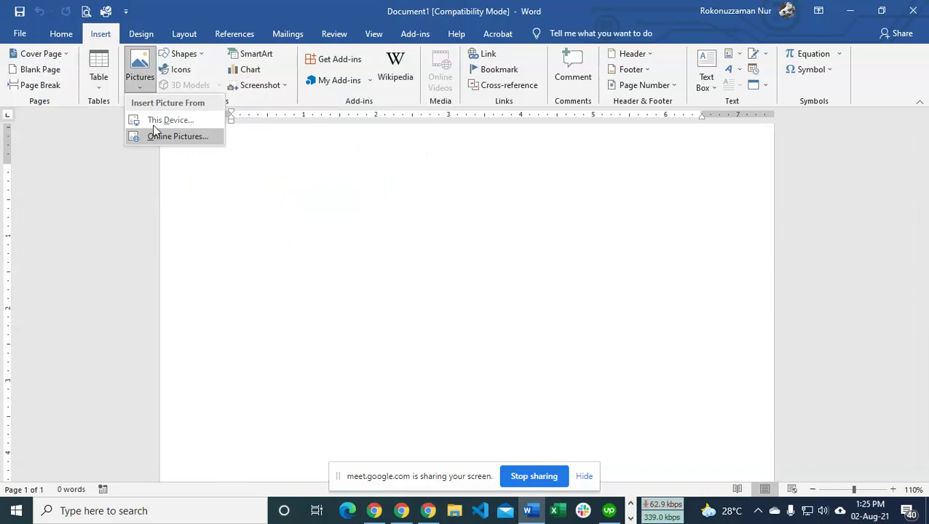
pyautogui.click(153, 116)
pyautogui.scroll(-1, 228, 194)
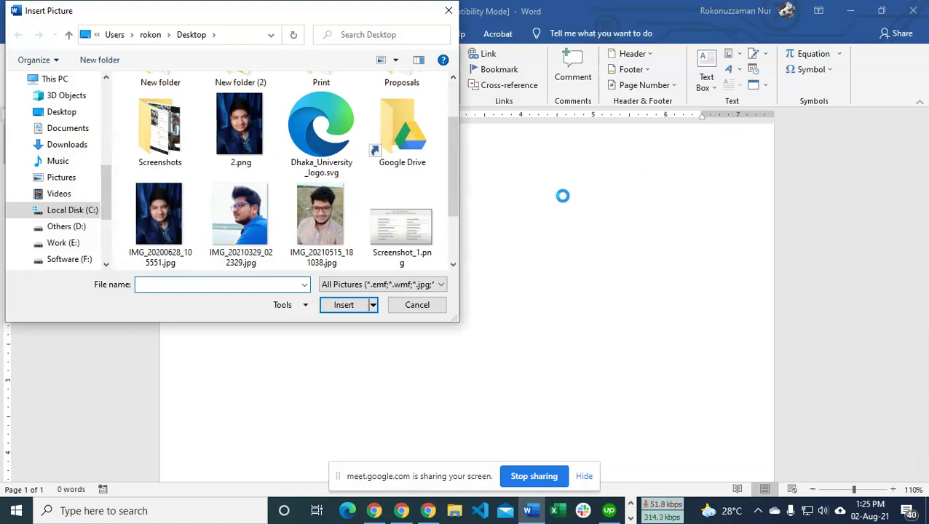
pyautogui.click(449, 11)
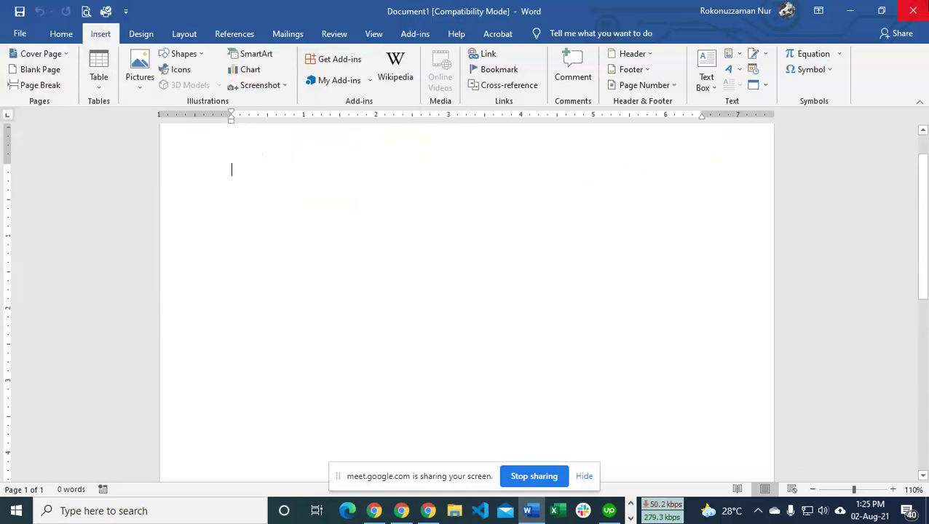
# Close the blank Word document and refresh the desktop.
pyautogui.click(913, 10)
pyautogui.rightClick(305, 130)
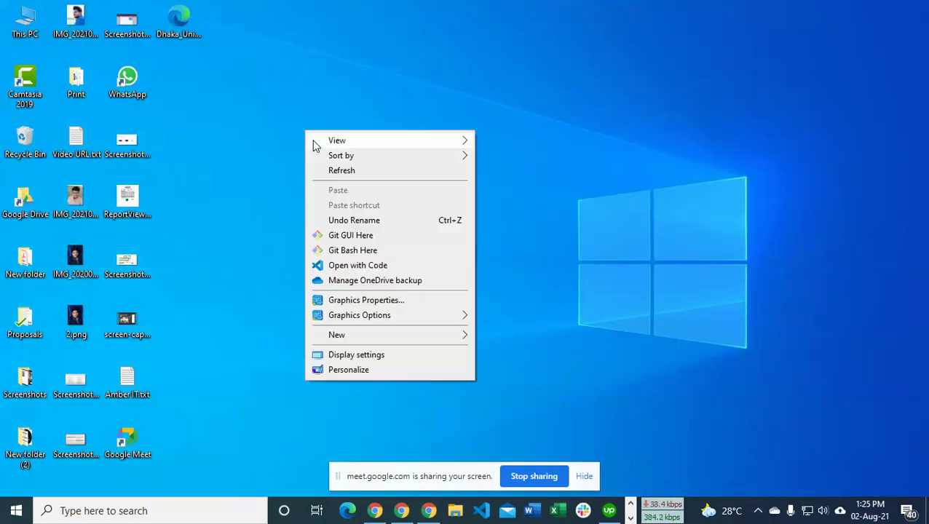
pyautogui.click(333, 170)
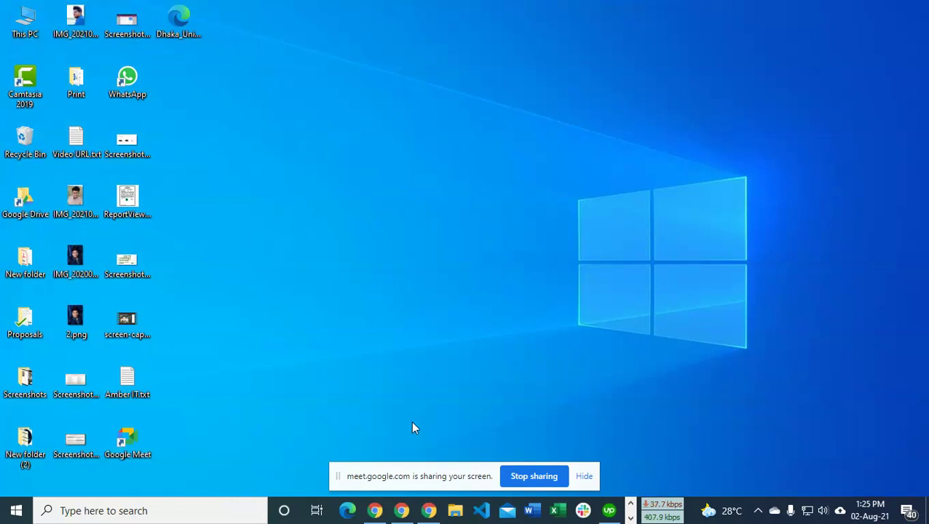
# Reopen Word and create a blank document.
pyautogui.click(532, 511)
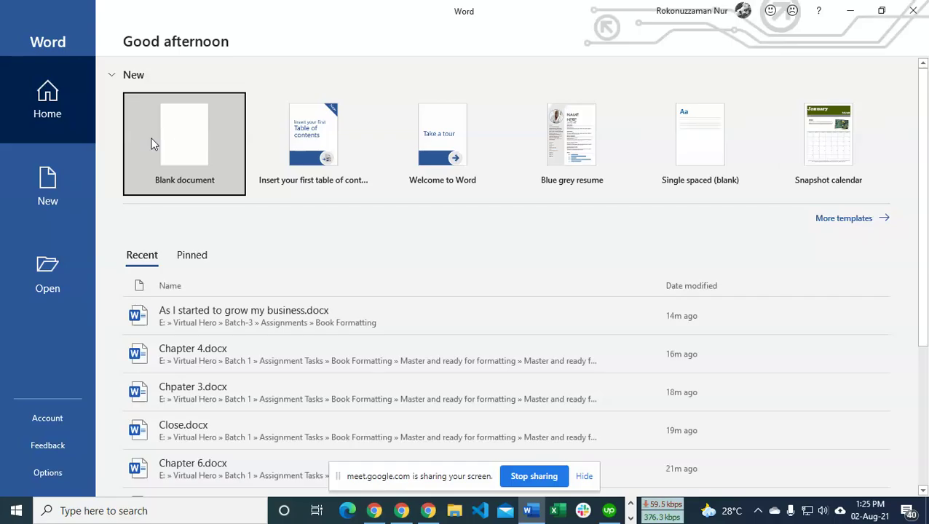
pyautogui.click(154, 144)
pyautogui.click(185, 33)
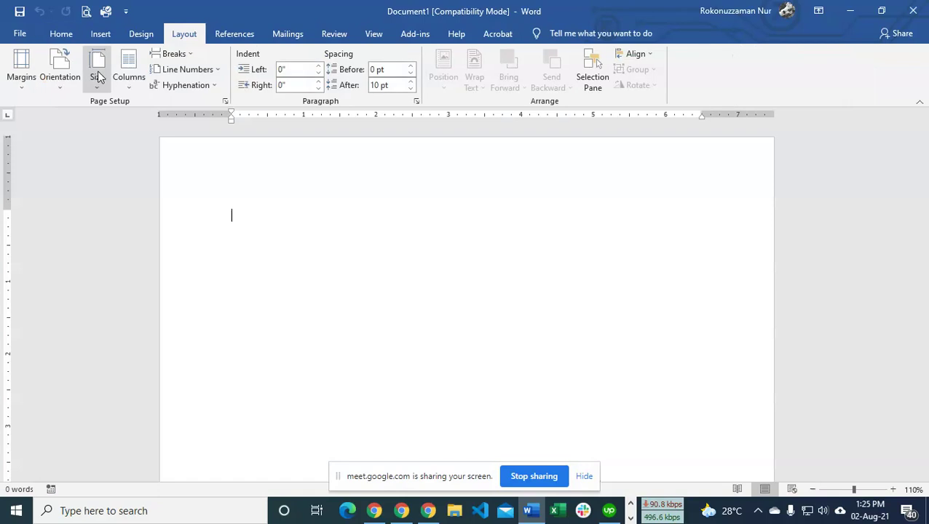
# Try to insert the picture 2.png from the Desktop folder on this device, and close the document.
pyautogui.click(100, 33)
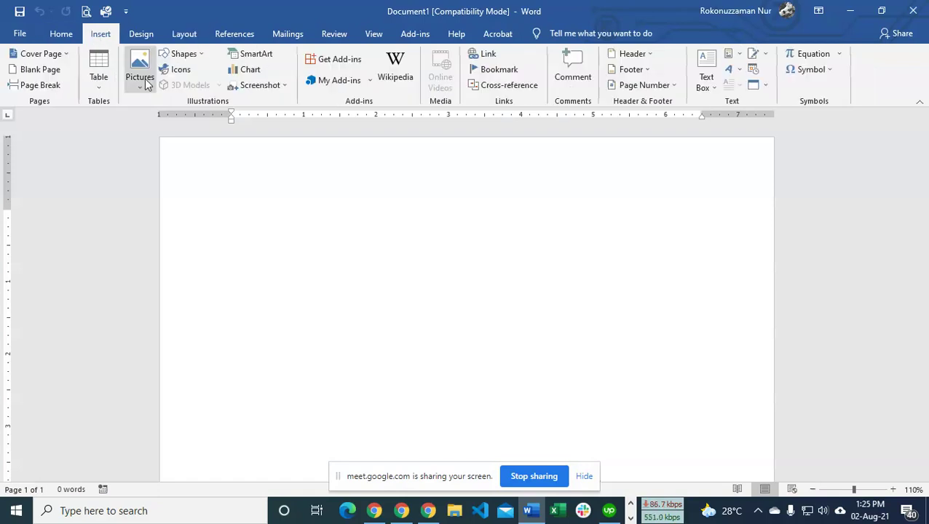
pyautogui.click(140, 76)
pyautogui.click(154, 118)
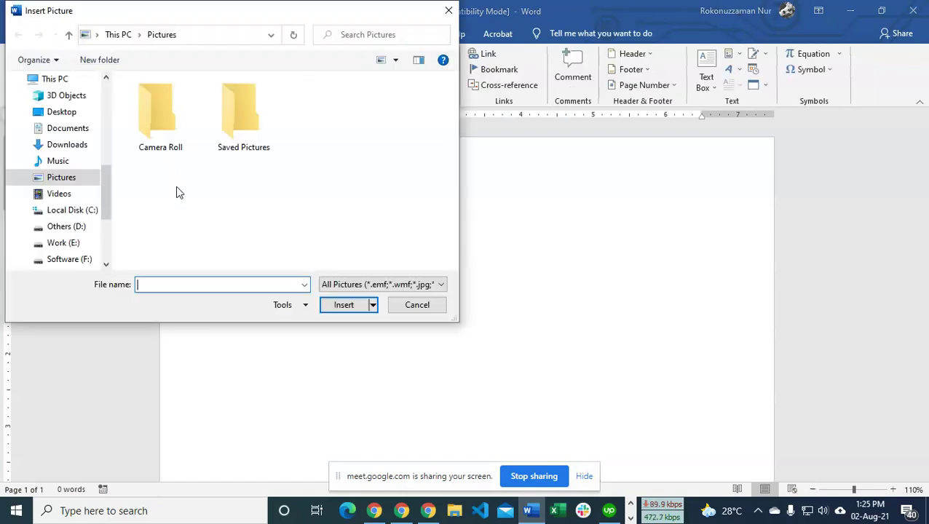
pyautogui.click(58, 113)
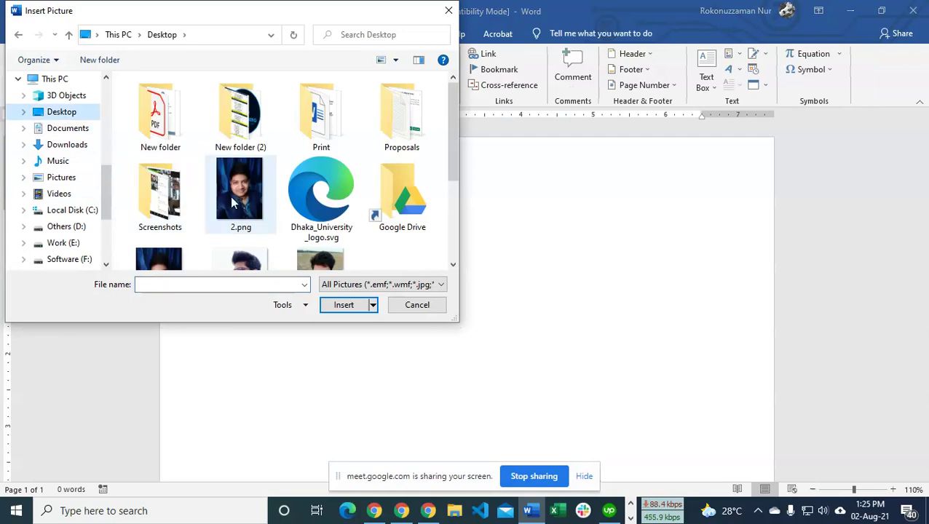
pyautogui.click(245, 191)
pyautogui.click(338, 309)
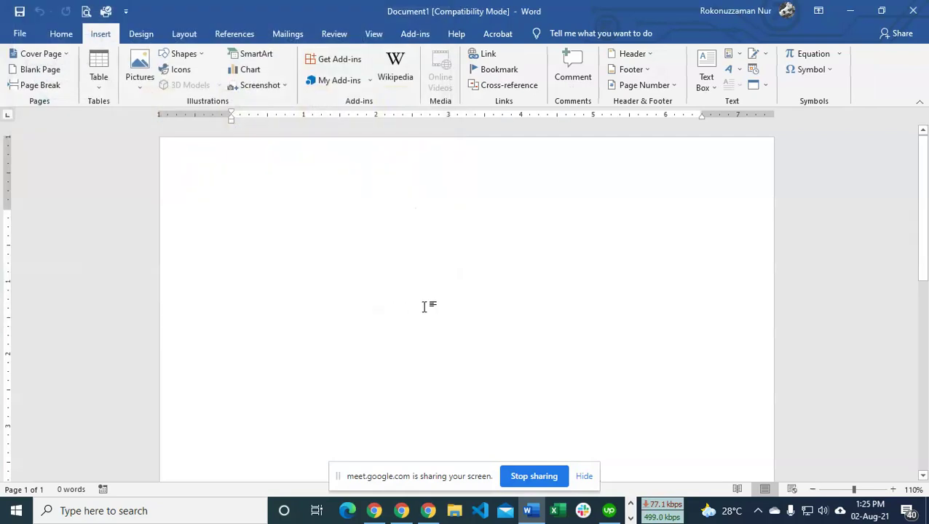
pyautogui.scroll(-5, 425, 305)
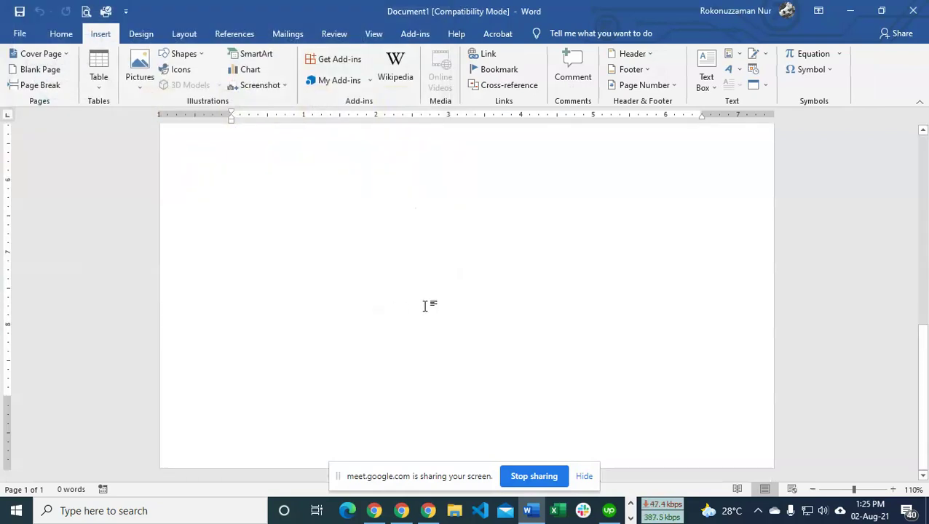
pyautogui.scroll(5, 425, 304)
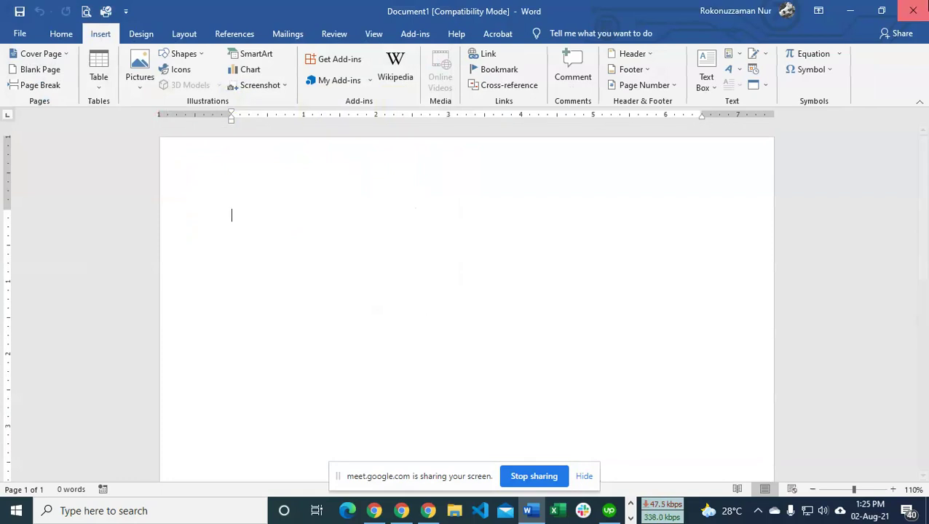
pyautogui.click(912, 10)
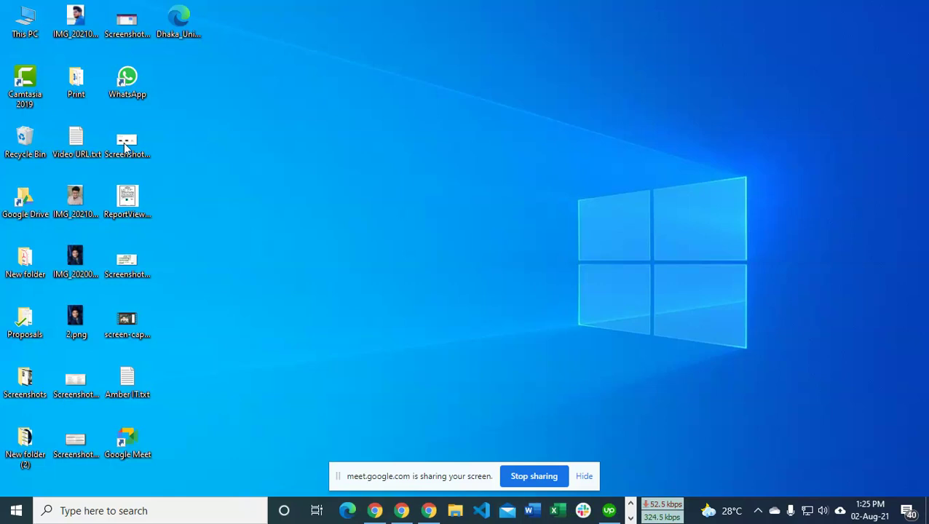
# Capture a 681x673 region of the desktop wallpaper around the Windows logo and save it to the Desktop as Screenshot_4.png.
pyautogui.press('Print')
pyautogui.moveTo(362, 4); pyautogui.dragTo(827, 463)
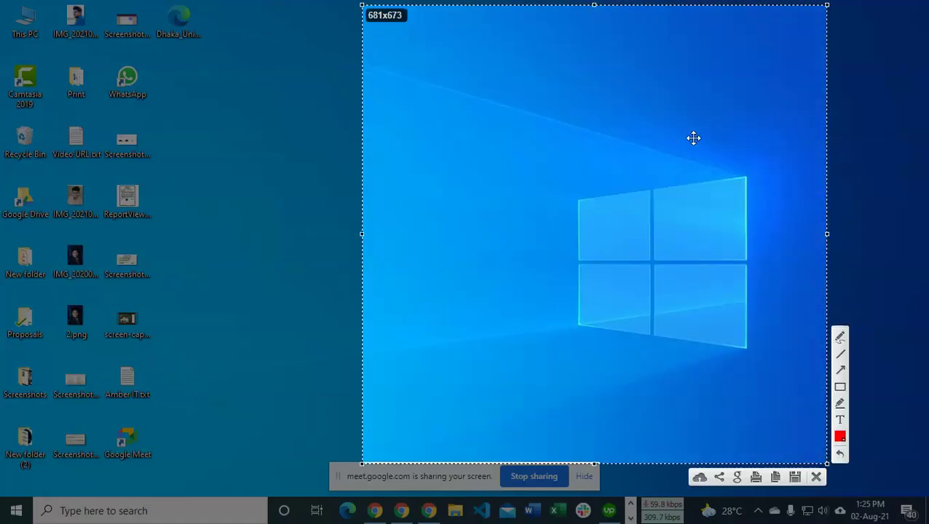
pyautogui.rightClick(693, 139)
pyautogui.click(721, 191)
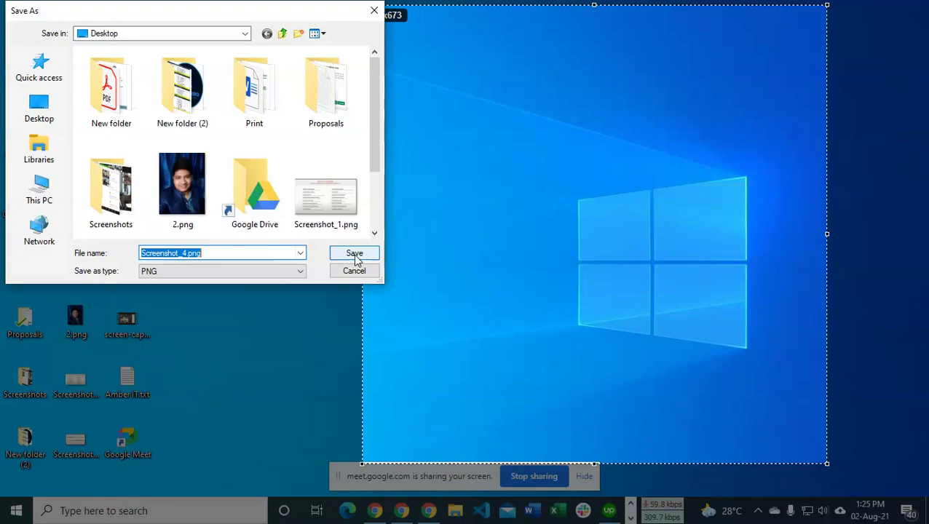
pyautogui.click(368, 254)
# Start Word with a new blank document and move its window aside to uncover the desktop icons.
pyautogui.click(541, 512)
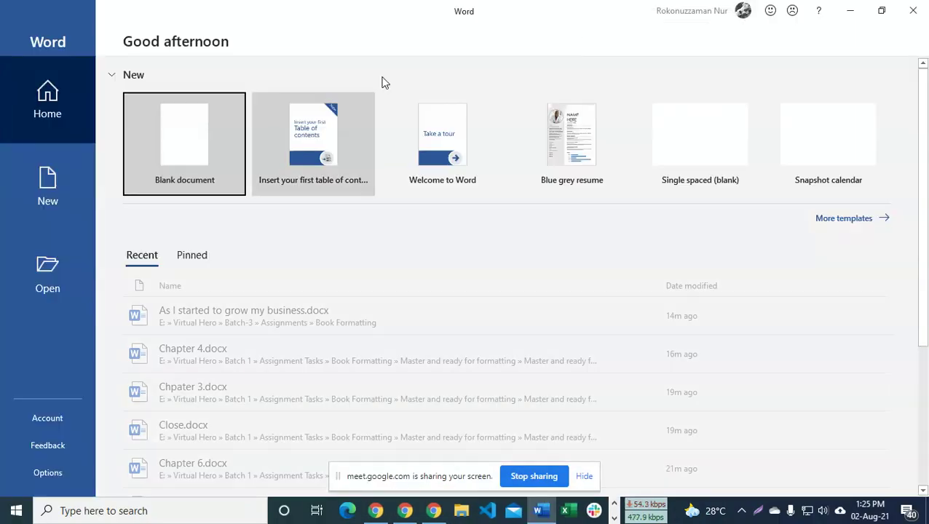
pyautogui.click(185, 141)
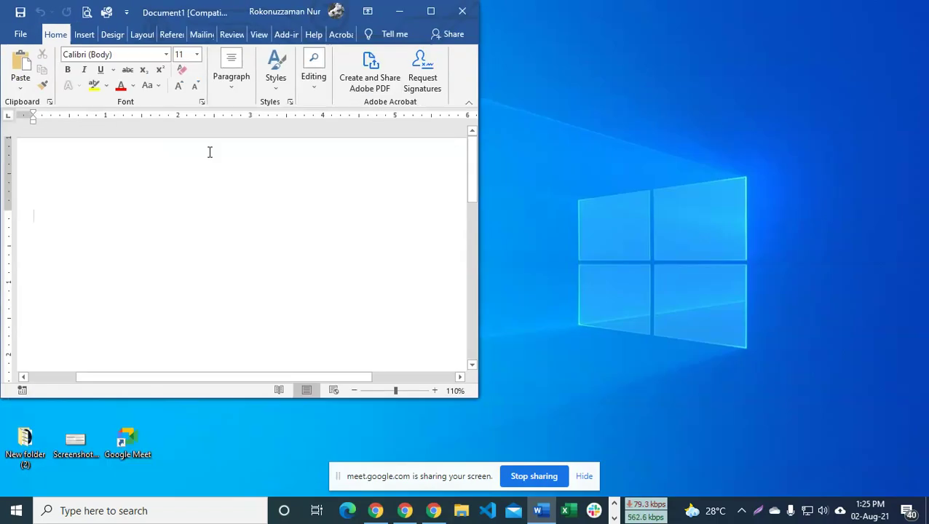
pyautogui.moveTo(233, 10); pyautogui.dragTo(555, 29)
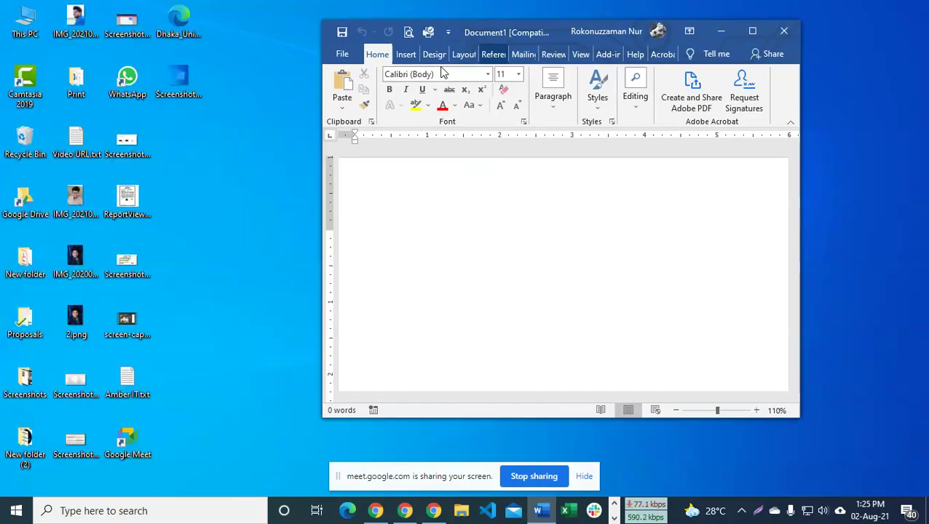
# Place the saved wallpaper screenshot from the desktop into the blank document and maximize the Word window.
pyautogui.moveTo(178, 80); pyautogui.dragTo(640, 240)
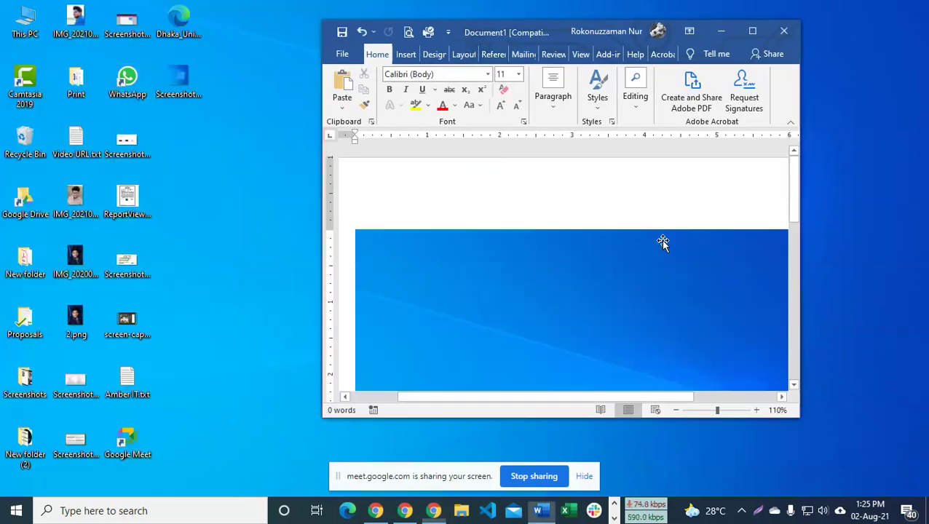
pyautogui.click(752, 31)
pyautogui.scroll(-5, 713, 274)
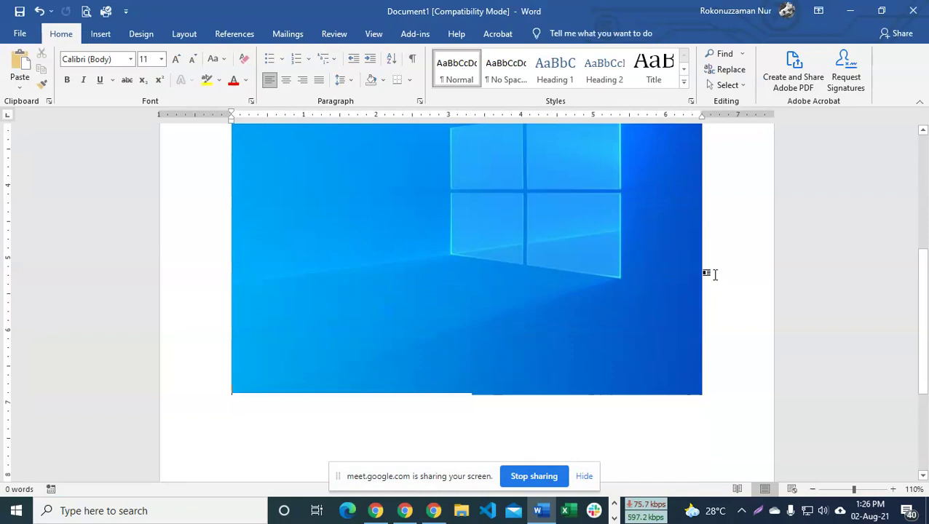
pyautogui.scroll(5, 713, 274)
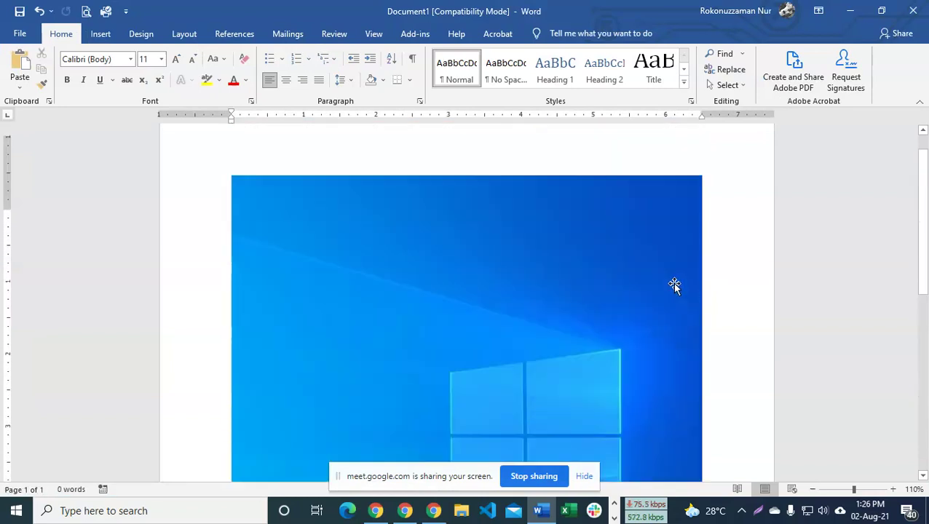
# Stretch the inserted wallpaper picture downward from its lower edge to a height of about 6.95 inches.
pyautogui.click(423, 250)
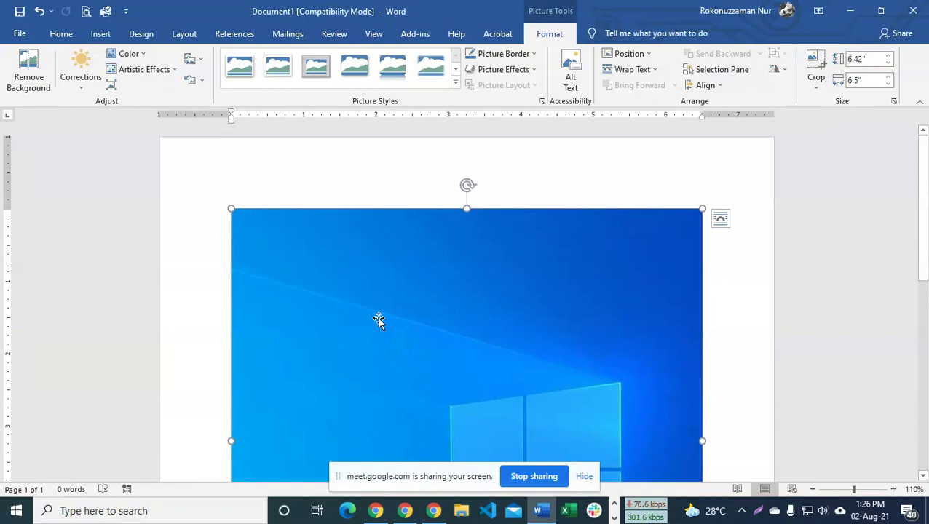
pyautogui.scroll(-5, 378, 319)
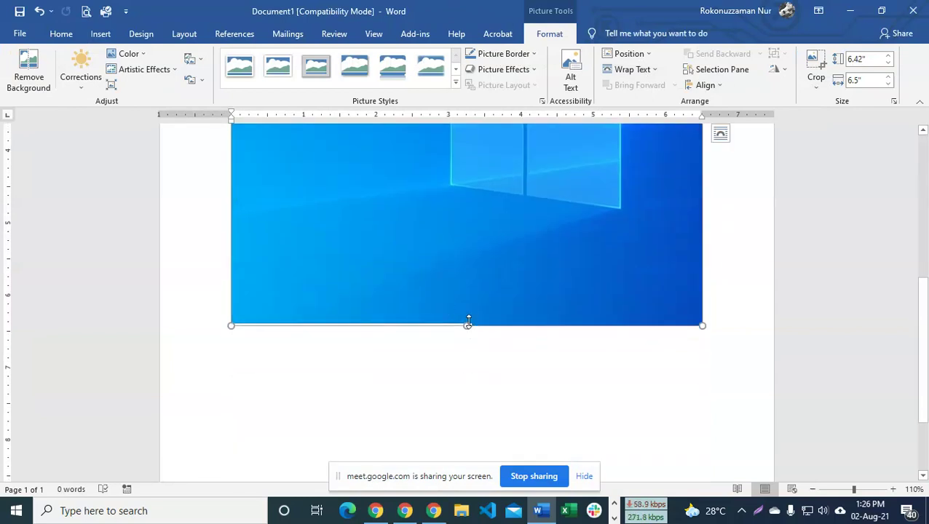
pyautogui.moveTo(468, 321); pyautogui.dragTo(469, 359)
pyautogui.scroll(5, 595, 290)
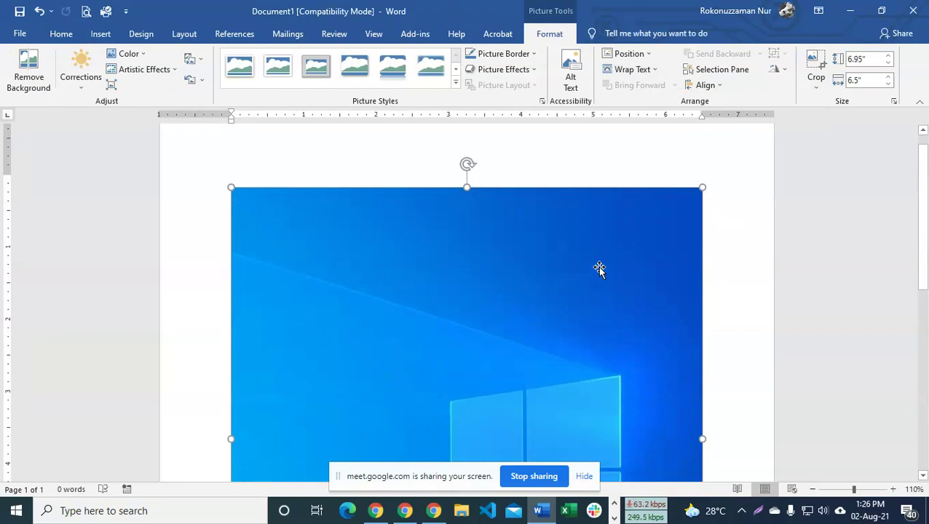
pyautogui.scroll(-1, 597, 267)
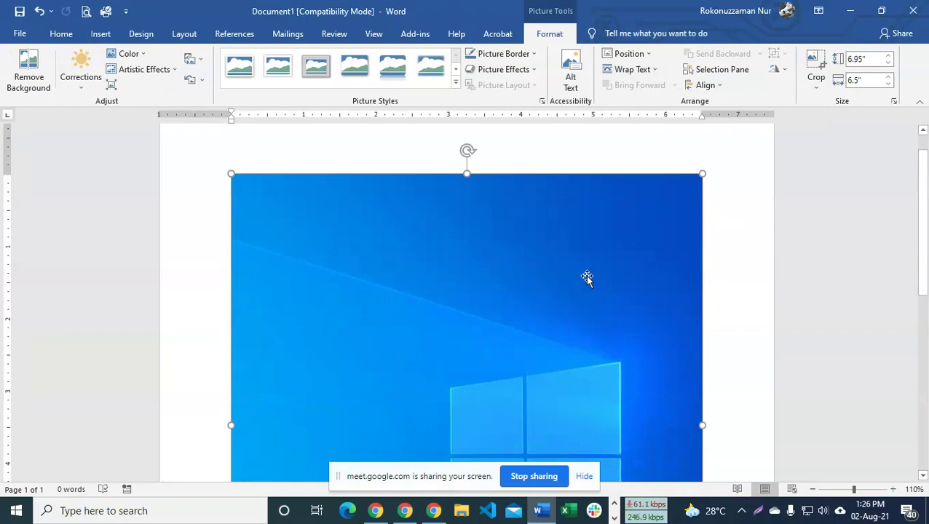
# Set the wallpaper picture's text wrapping to Behind Text and deselect the picture.
pyautogui.click(633, 76)
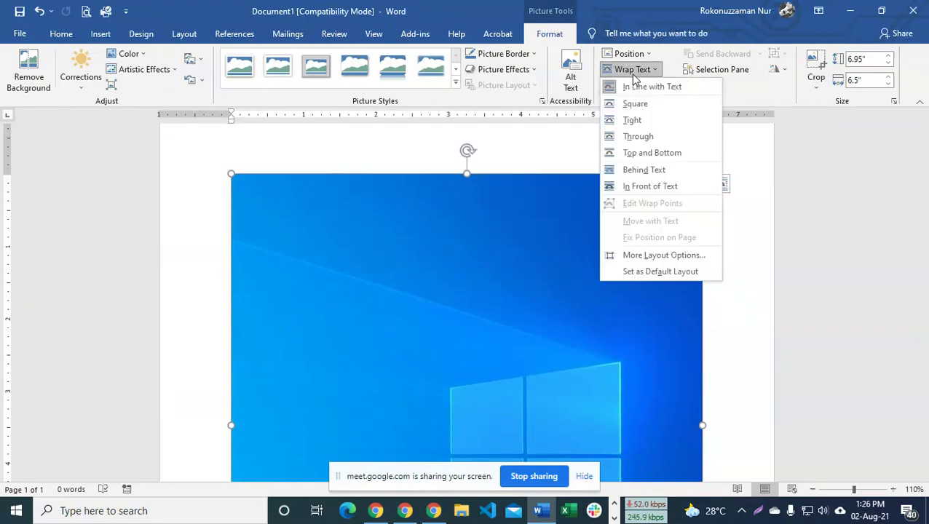
pyautogui.click(651, 175)
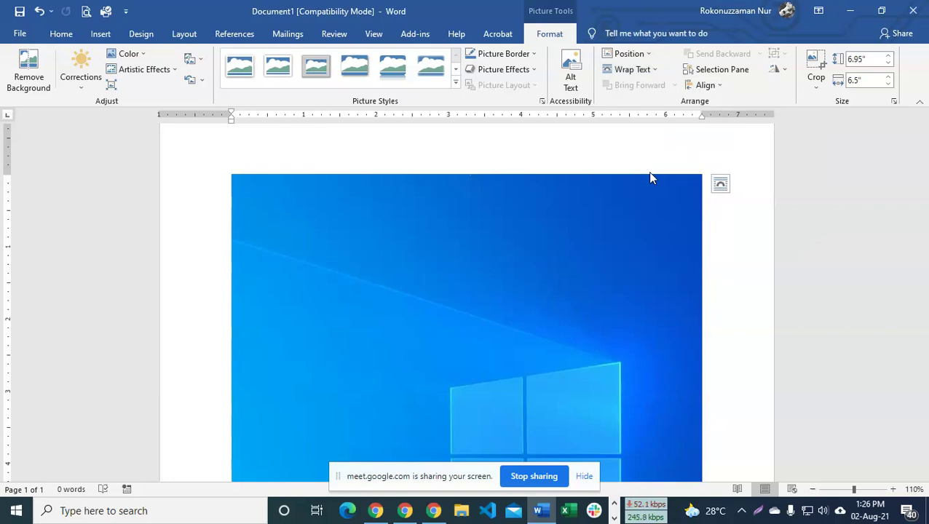
pyautogui.click(630, 69)
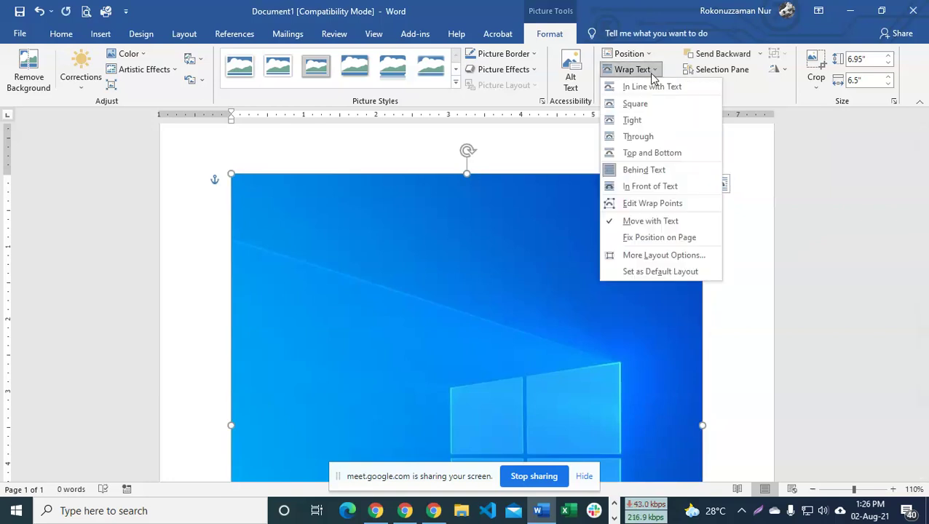
pyautogui.click(663, 170)
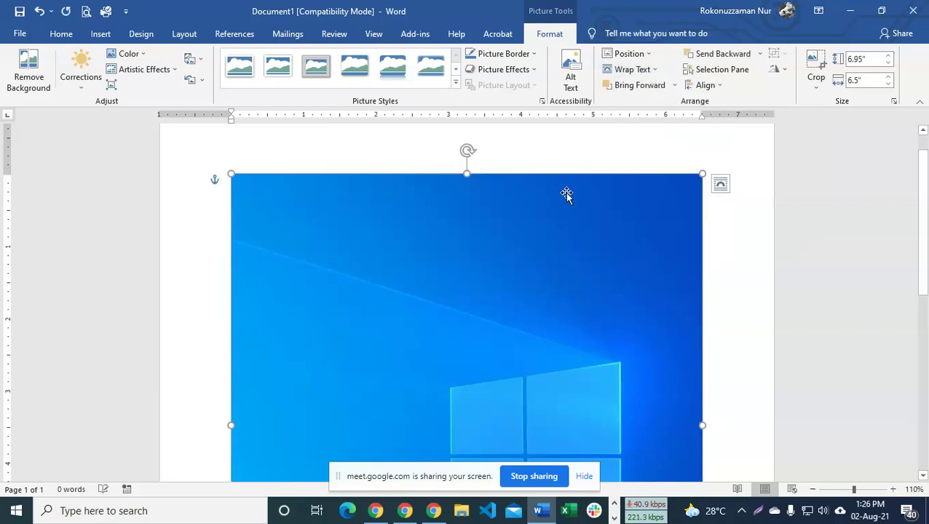
pyautogui.click(196, 225)
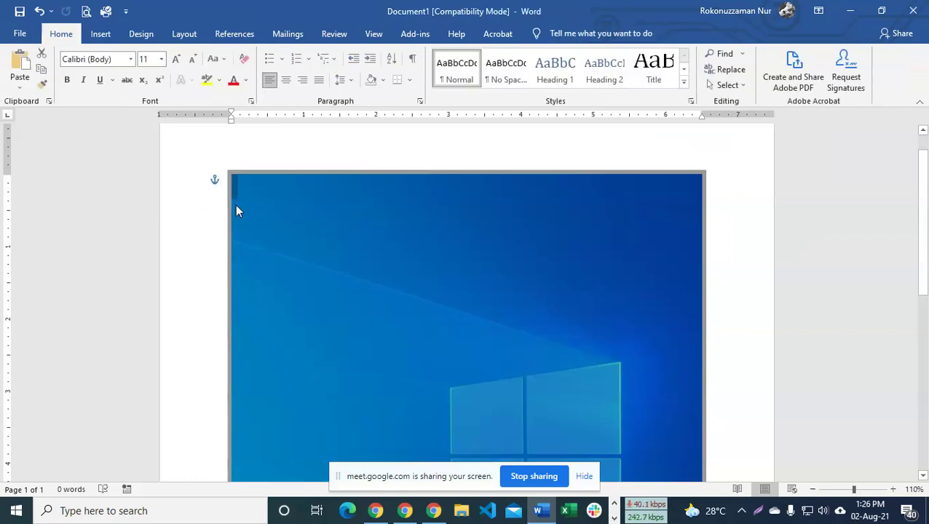
# Reapply Behind Text wrapping to the wallpaper picture and delete the picture from the document.
pyautogui.click(236, 210)
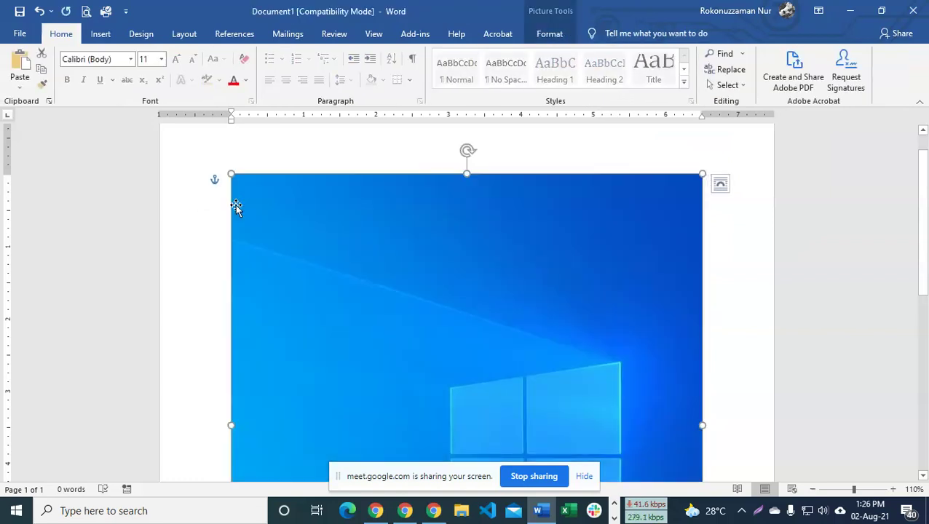
pyautogui.doubleClick(477, 241)
pyautogui.click(637, 73)
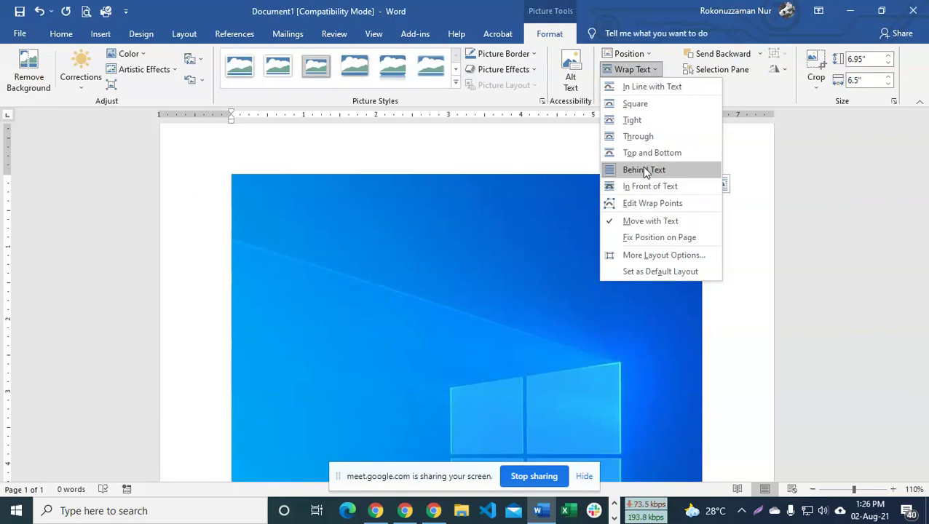
pyautogui.click(644, 170)
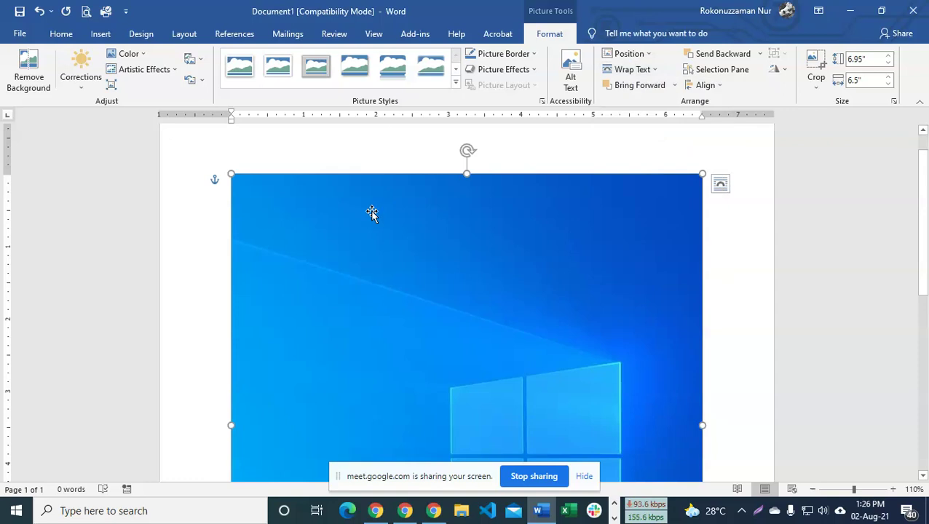
pyautogui.press('Delete')
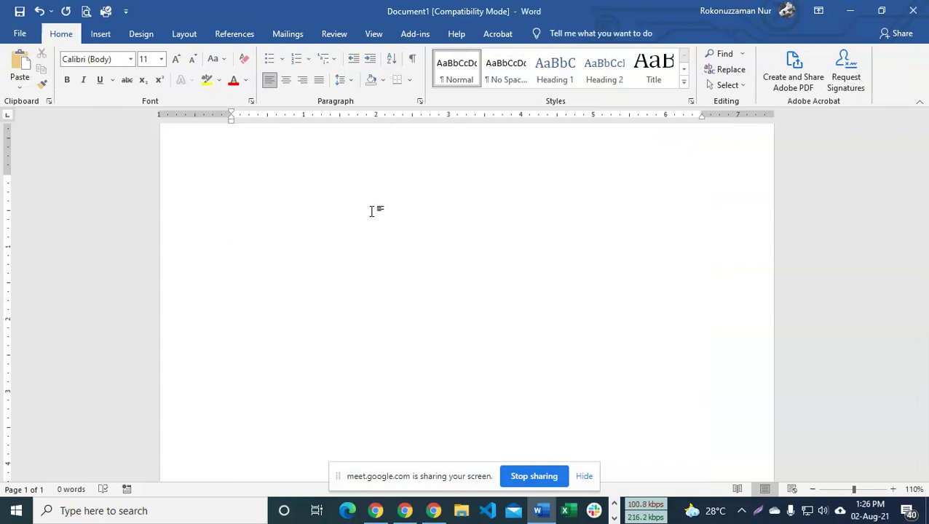
# Hide the screen-sharing notice and switch to the Google Meet call window.
pyautogui.click(583, 476)
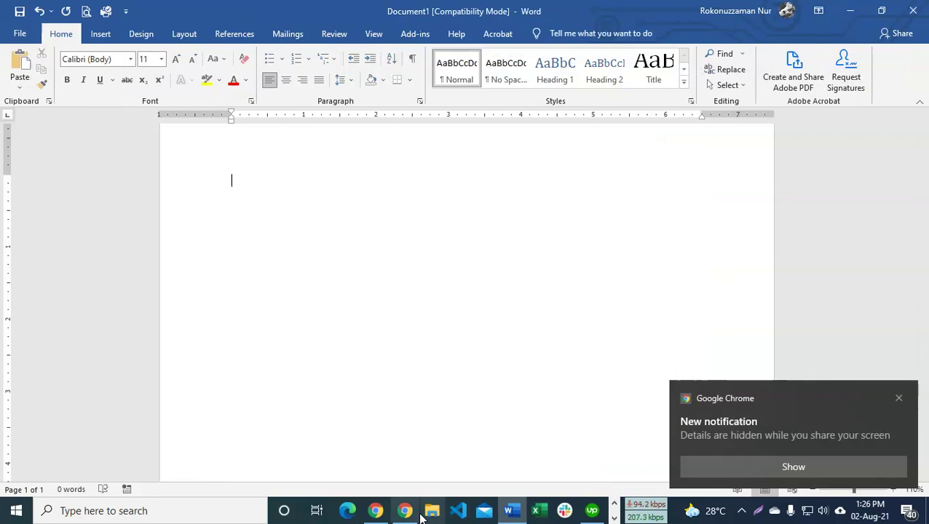
pyautogui.click(614, 519)
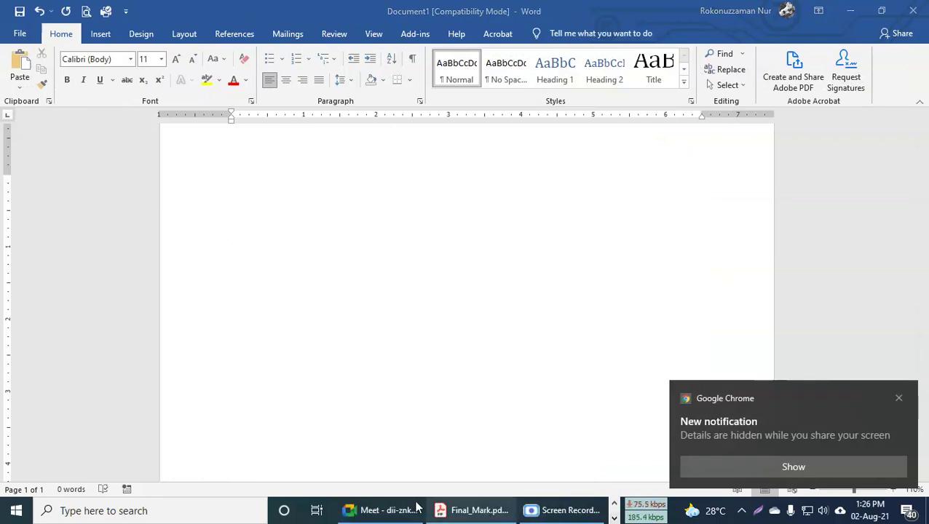
pyautogui.click(360, 510)
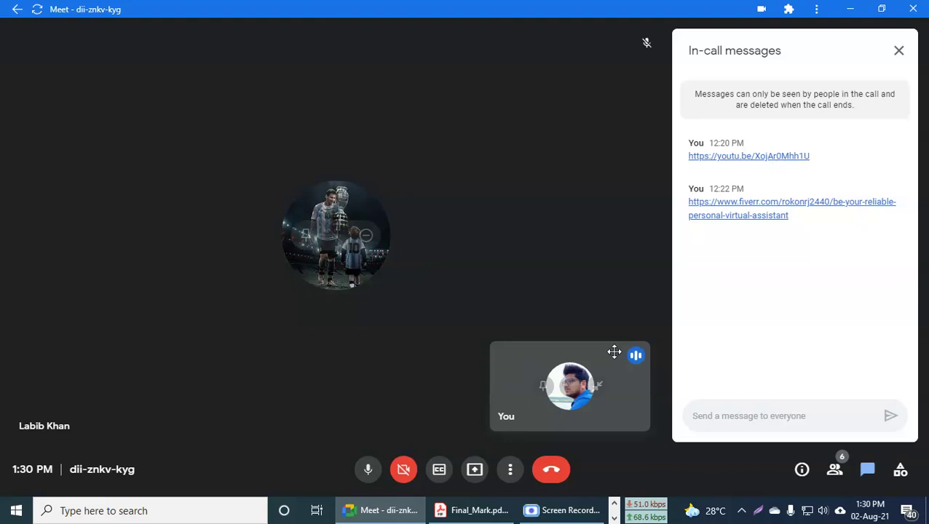
pyautogui.click(510, 470)
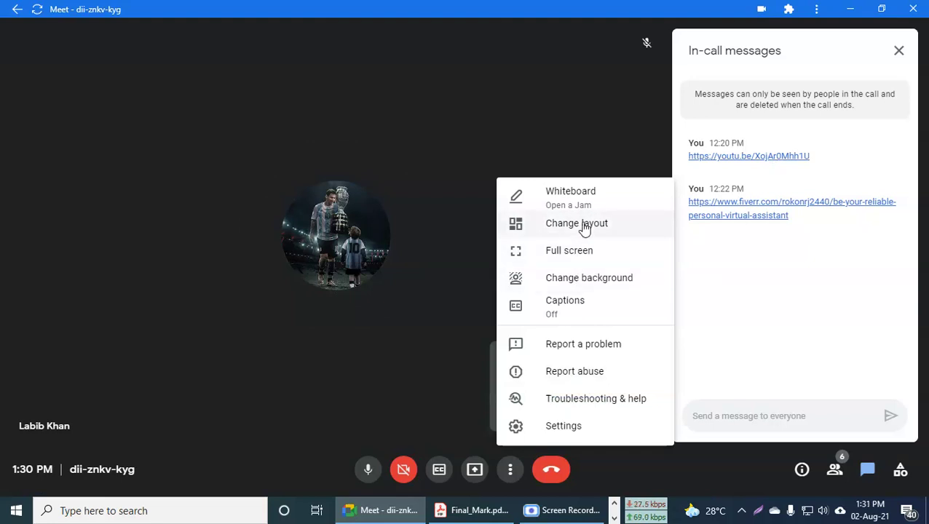
# Switch to Acrobat and examine the Day-1 to Day-3 Microsoft Word topics in the Detail Class Modules (Batch-3) PDF.
pyautogui.click(473, 510)
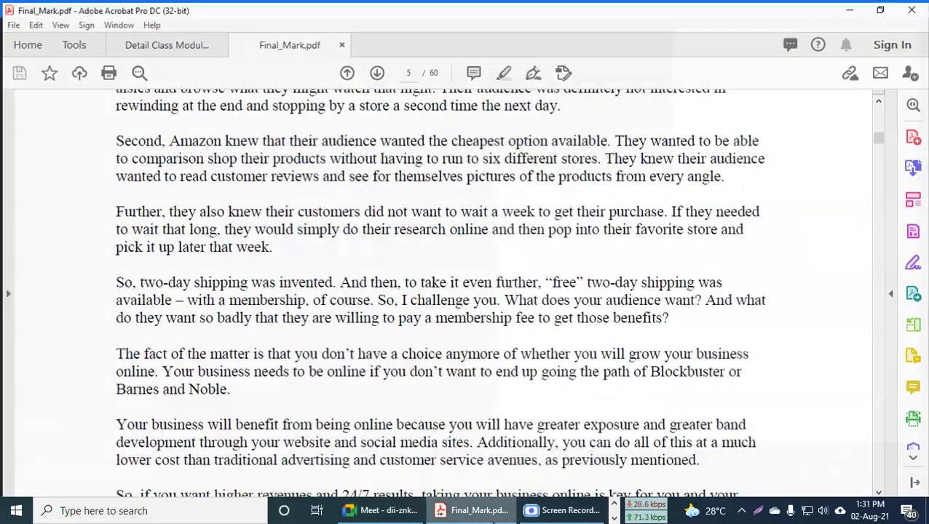
pyautogui.click(167, 42)
pyautogui.scroll(5, 676, 280)
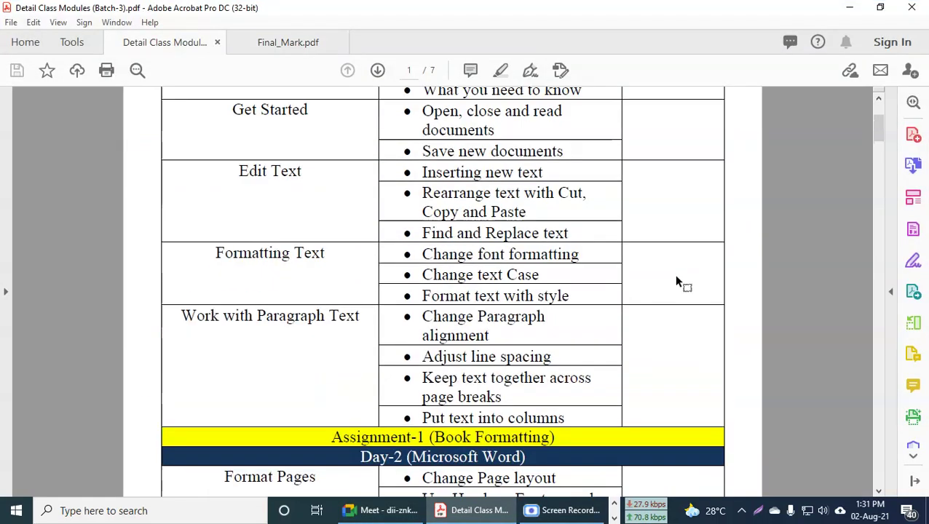
pyautogui.scroll(1, 677, 281)
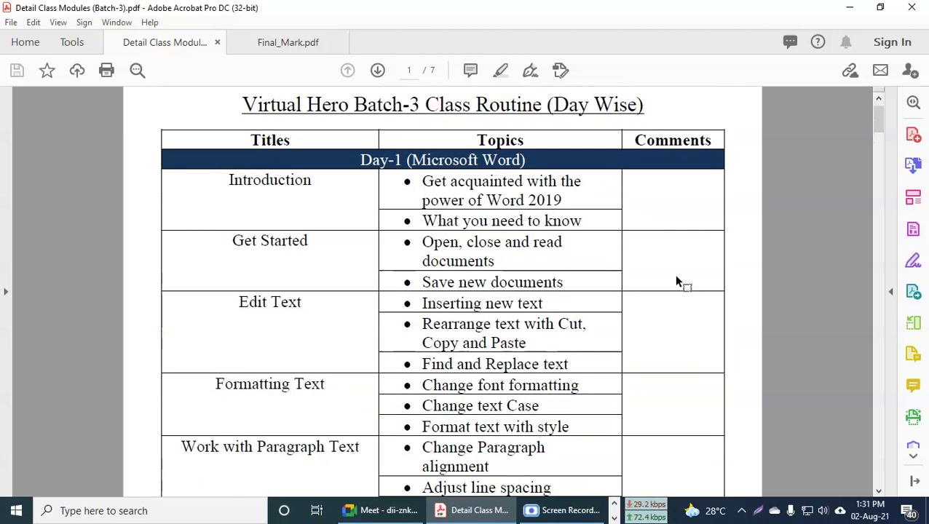
pyautogui.scroll(-2, 676, 281)
pyautogui.scroll(-3, 676, 280)
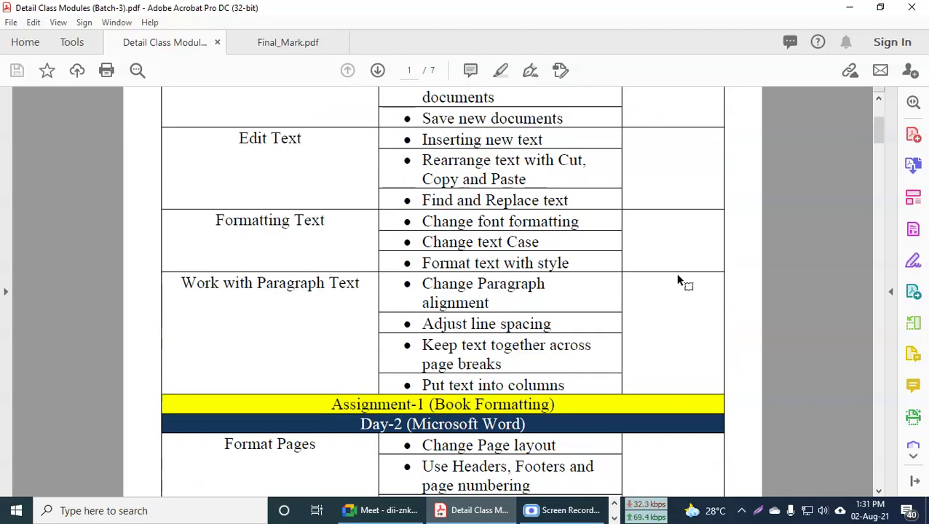
pyautogui.scroll(-4, 677, 280)
pyautogui.scroll(-3, 677, 280)
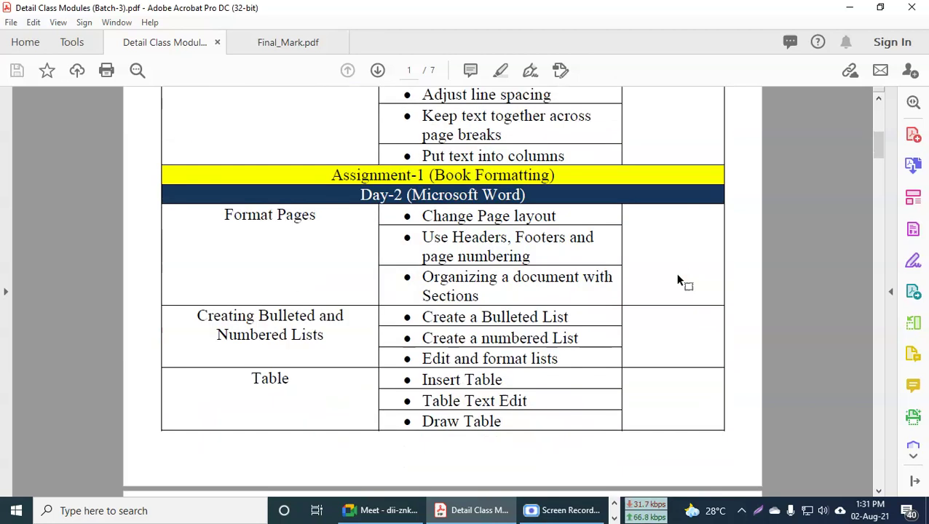
pyautogui.scroll(-9, 677, 280)
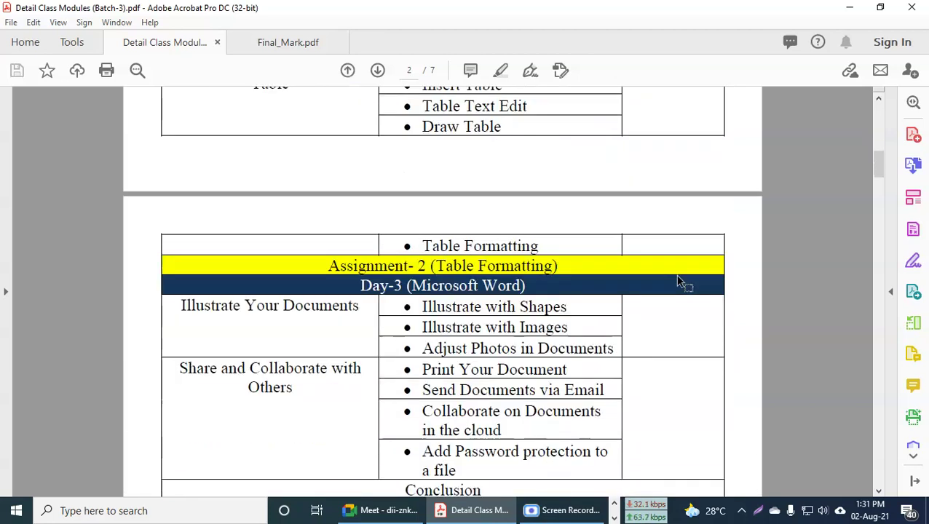
pyautogui.scroll(-3, 677, 281)
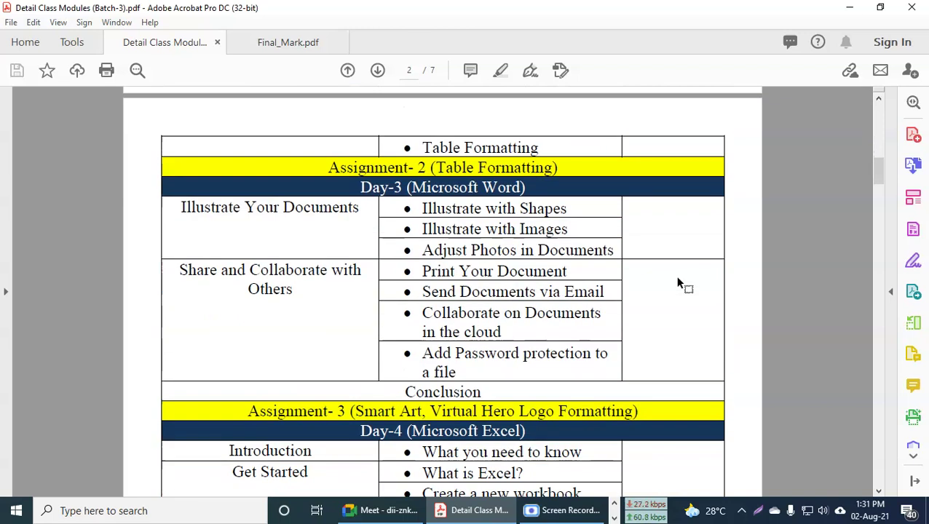
pyautogui.scroll(2, 677, 283)
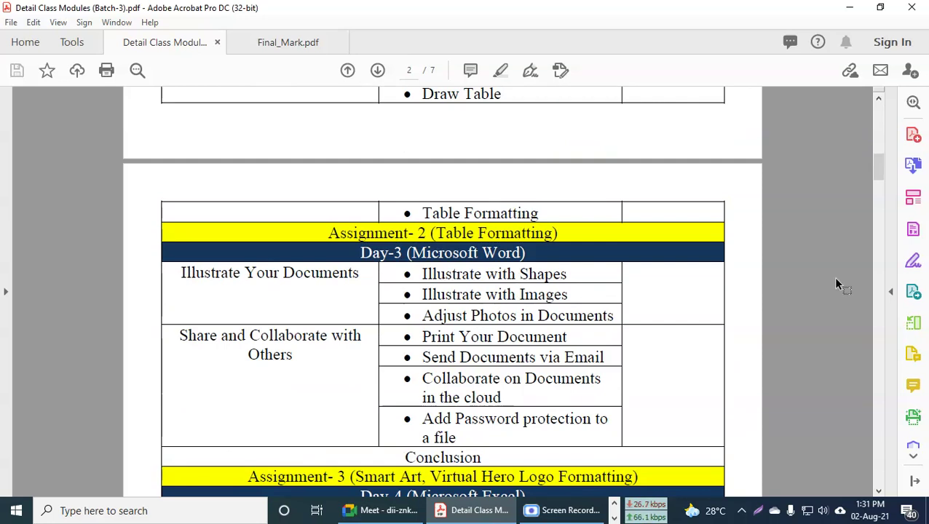
pyautogui.scroll(6, 792, 295)
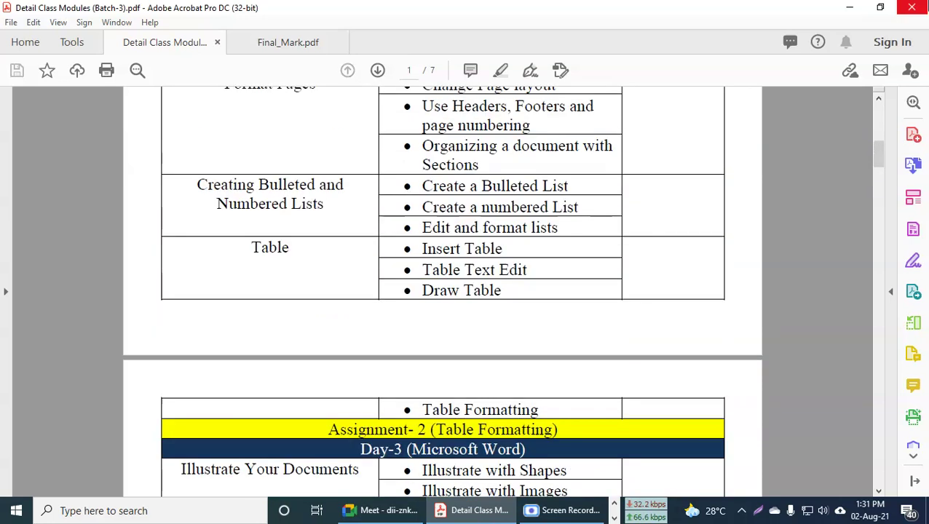
# Close Acrobat together with all of its open PDF documents.
pyautogui.click(912, 7)
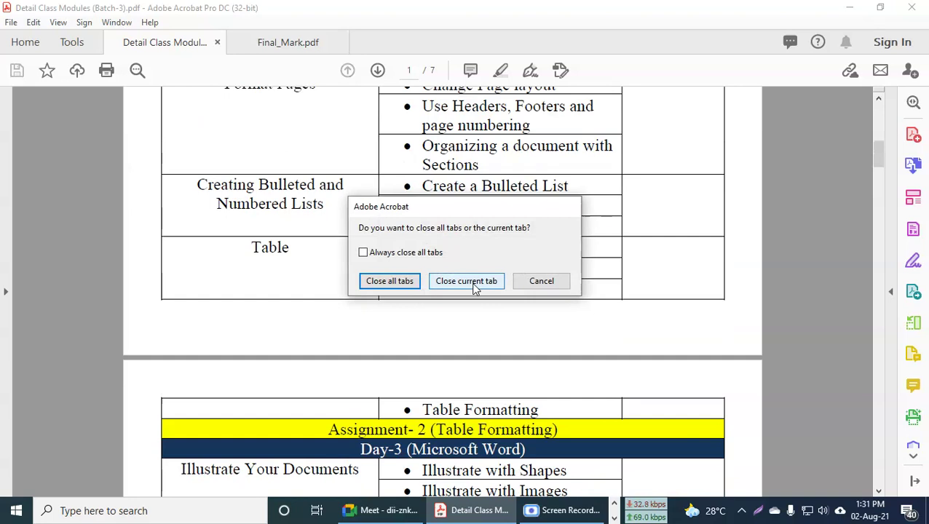
pyautogui.click(409, 284)
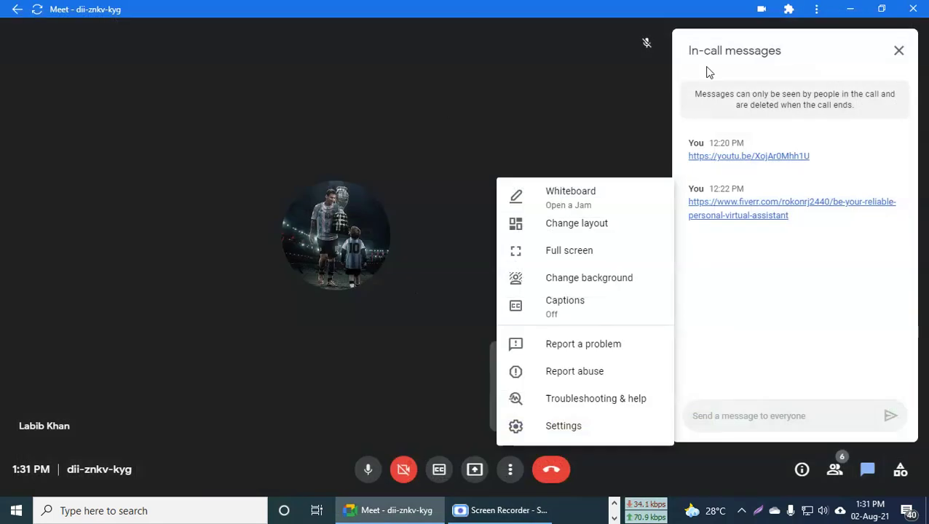
# Close the in-call messages and show the Meet participant list, then bring up the Scre.io screen recorder.
pyautogui.click(898, 50)
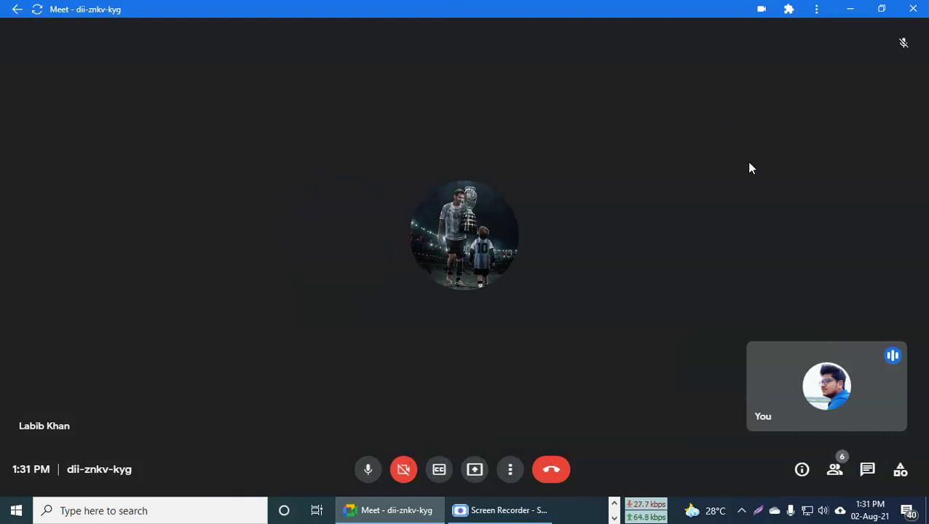
pyautogui.click(834, 470)
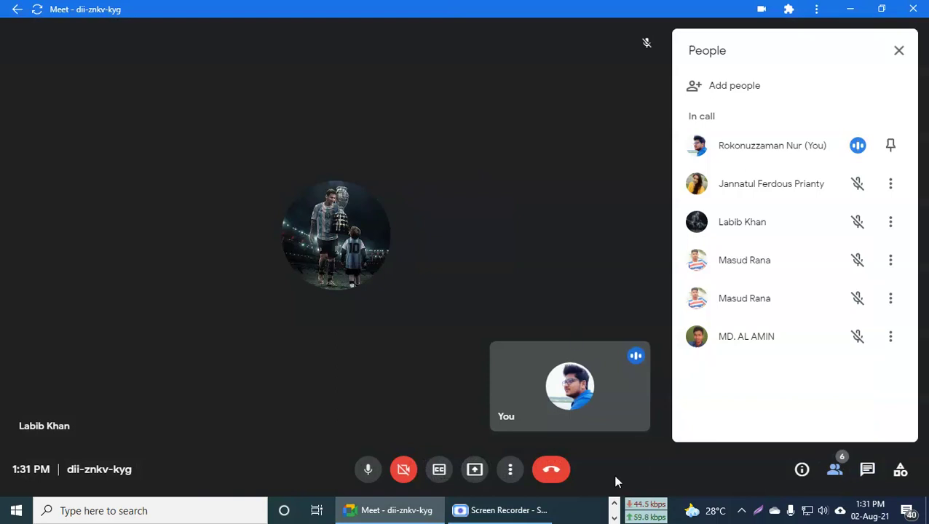
pyautogui.click(512, 510)
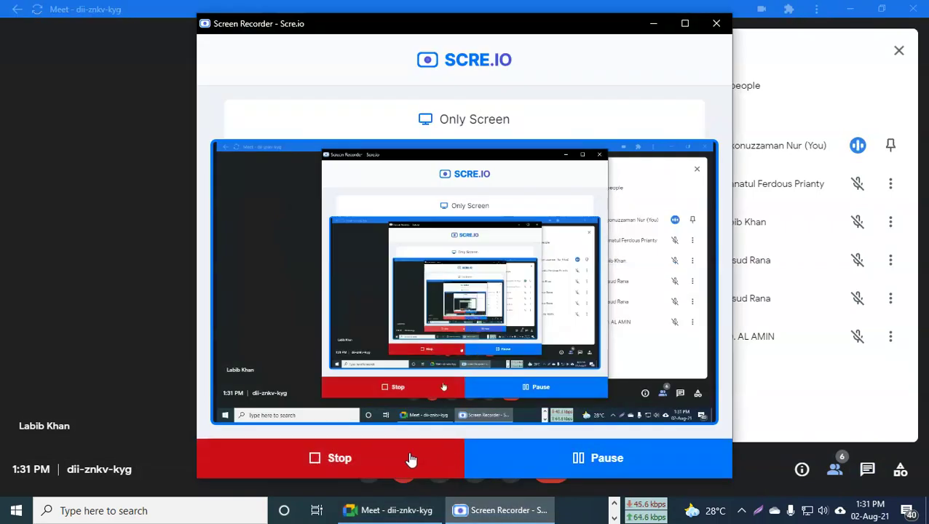